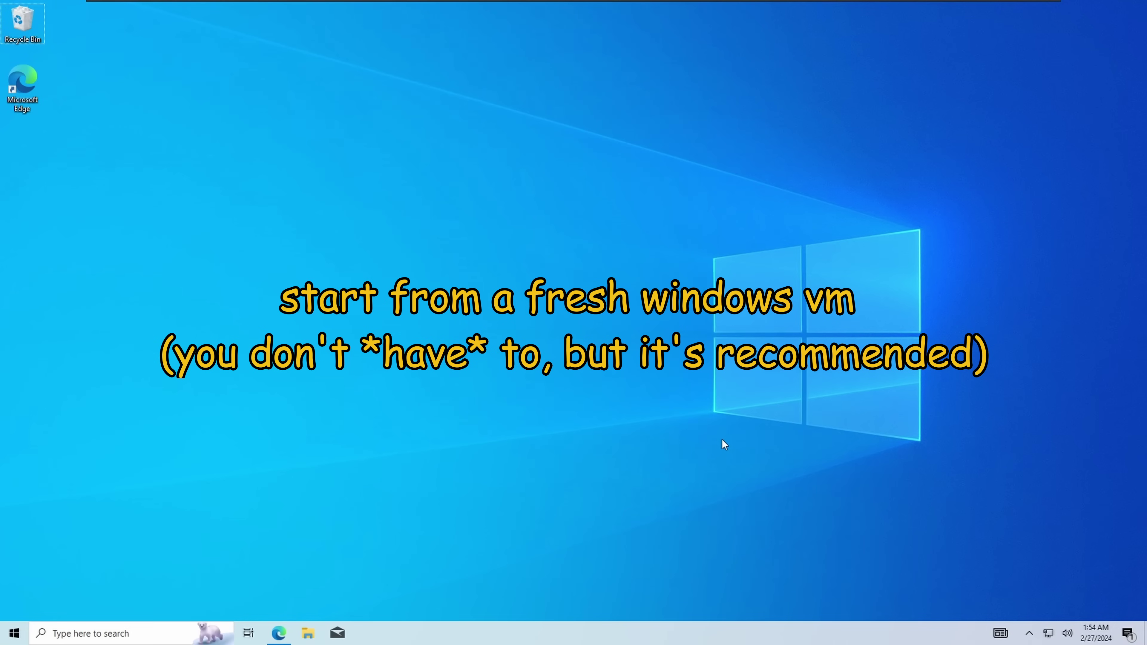
Open the virtual machine's settings and review its network adapter, hard disk and memory configuration.
click(195, 8)
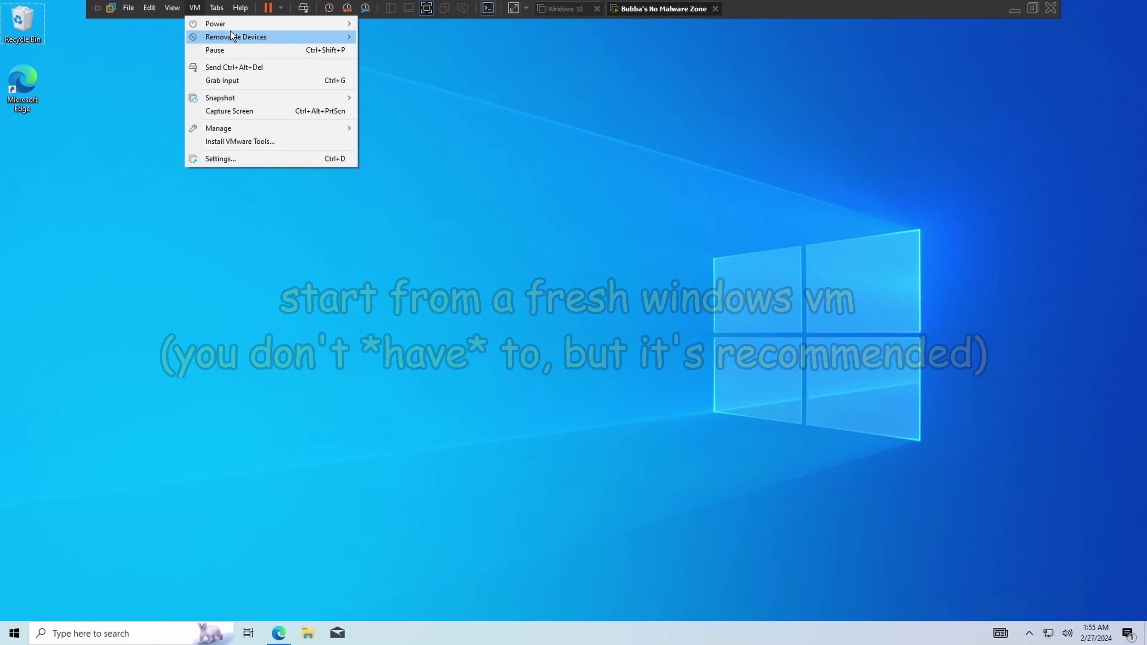
mouse_move(236, 37)
mouse_move(424, 54)
click(533, 63)
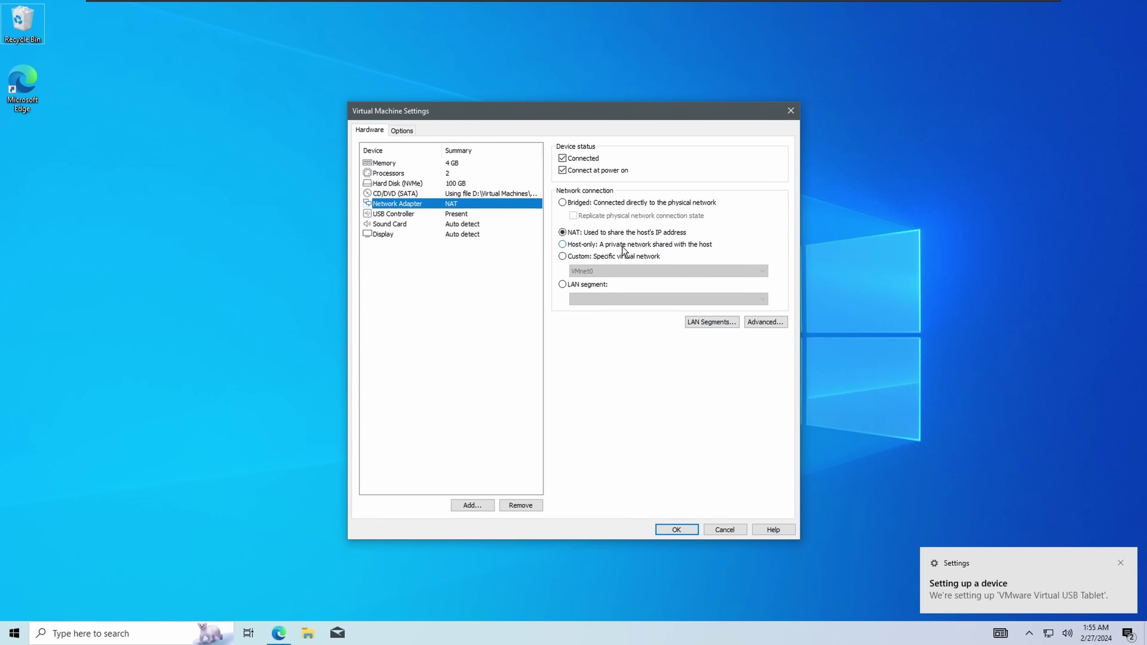
click(457, 184)
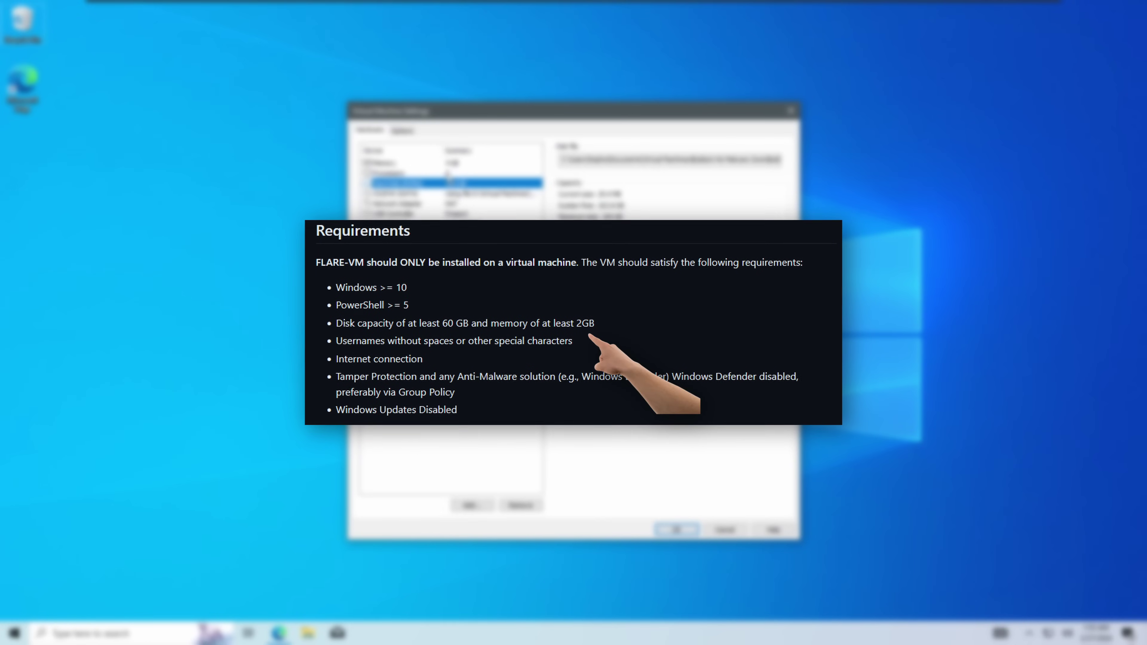
click(446, 164)
click(447, 183)
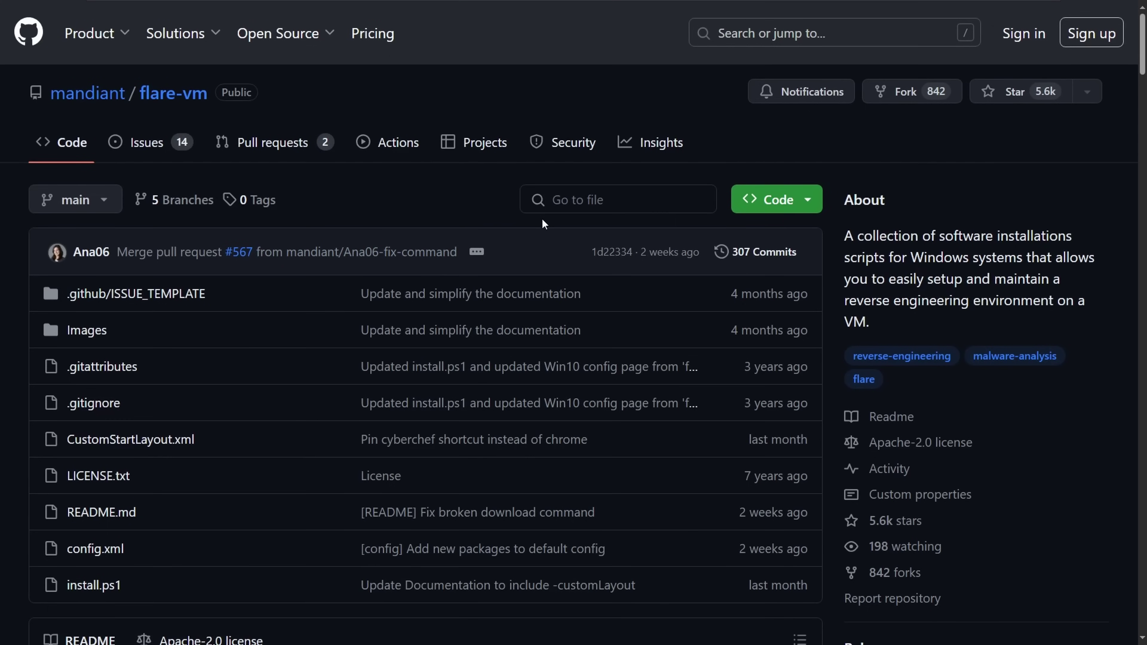
Read the requirements, pre-installation and installation sections of the mandiant/flare-vm README on GitHub.
scroll(487, 217, down, 15)
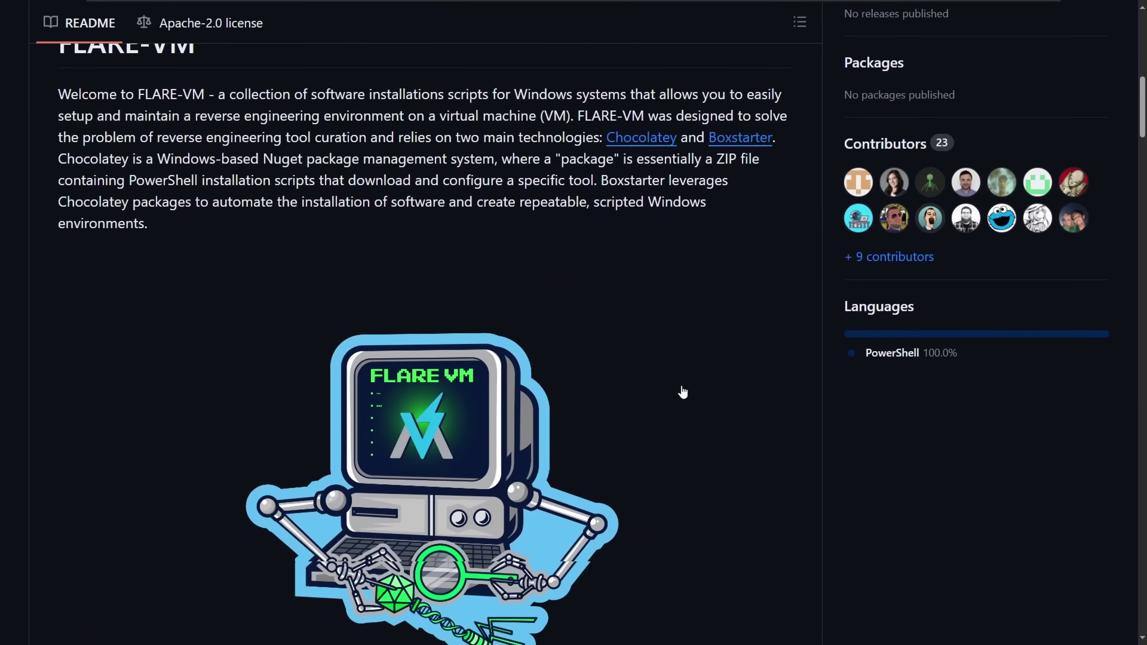
scroll(569, 328, down, 15)
scroll(560, 302, up, 5)
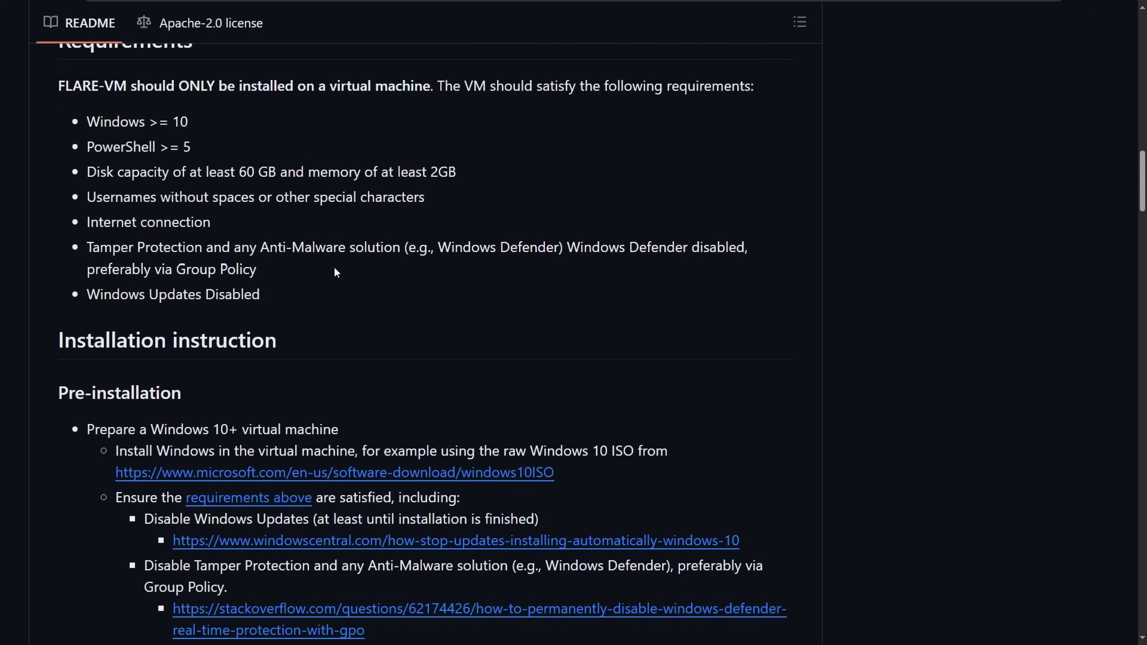
scroll(316, 226, down, 4)
scroll(316, 226, up, 1)
scroll(464, 287, down, 4)
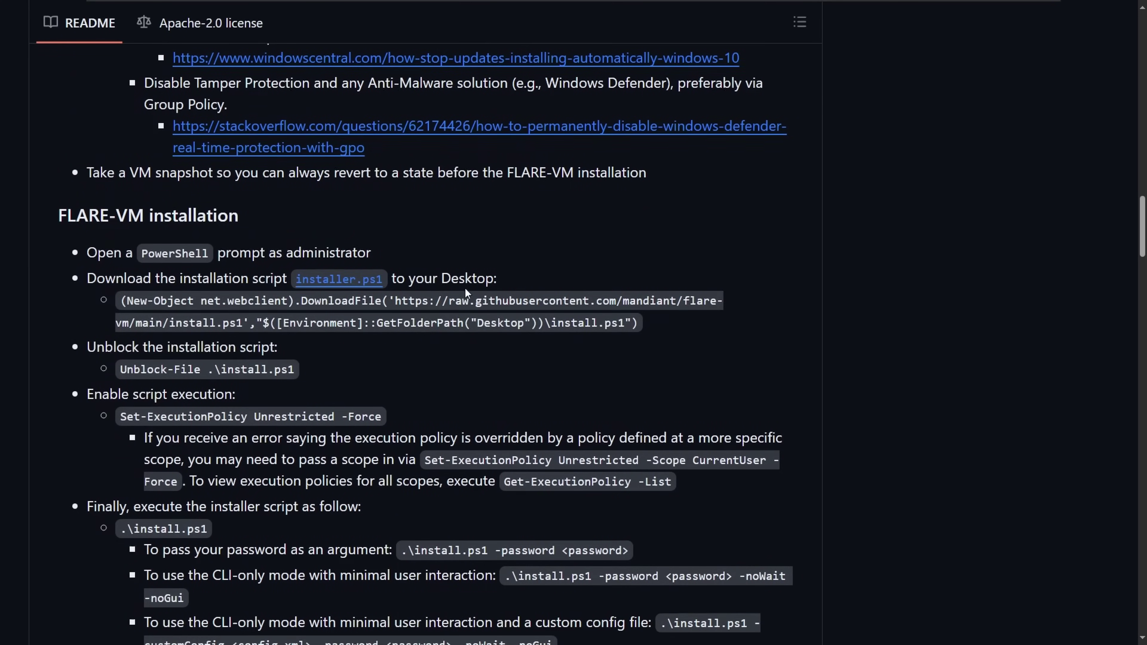
scroll(327, 253, up, 2)
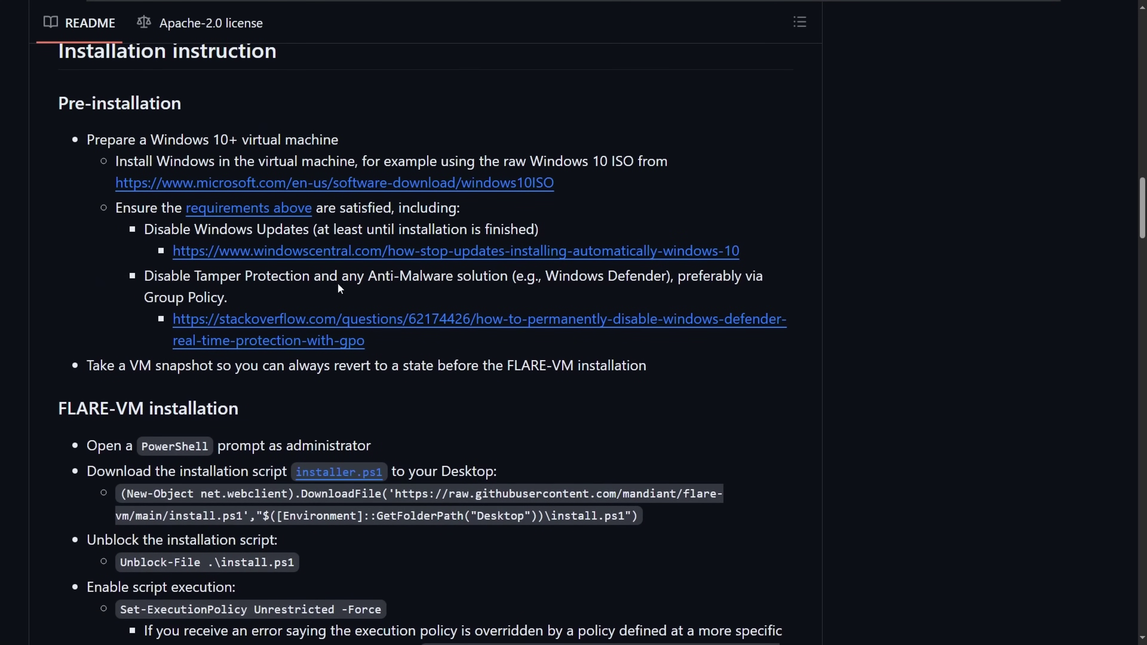
scroll(963, 188, up, 15)
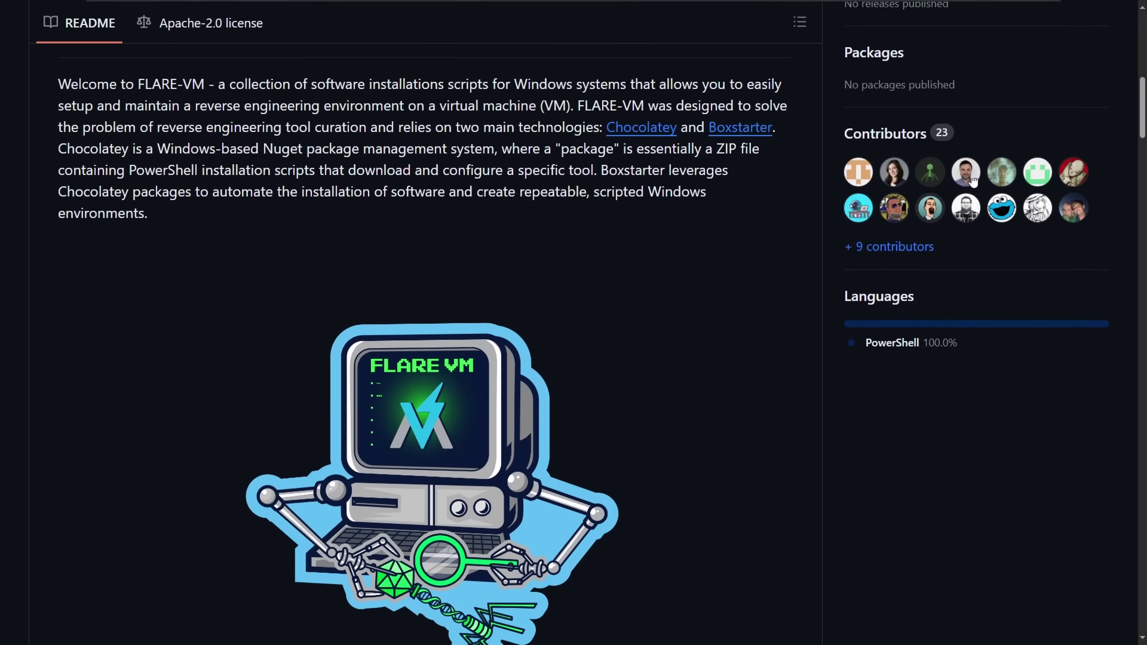
scroll(1026, 79, up, 10)
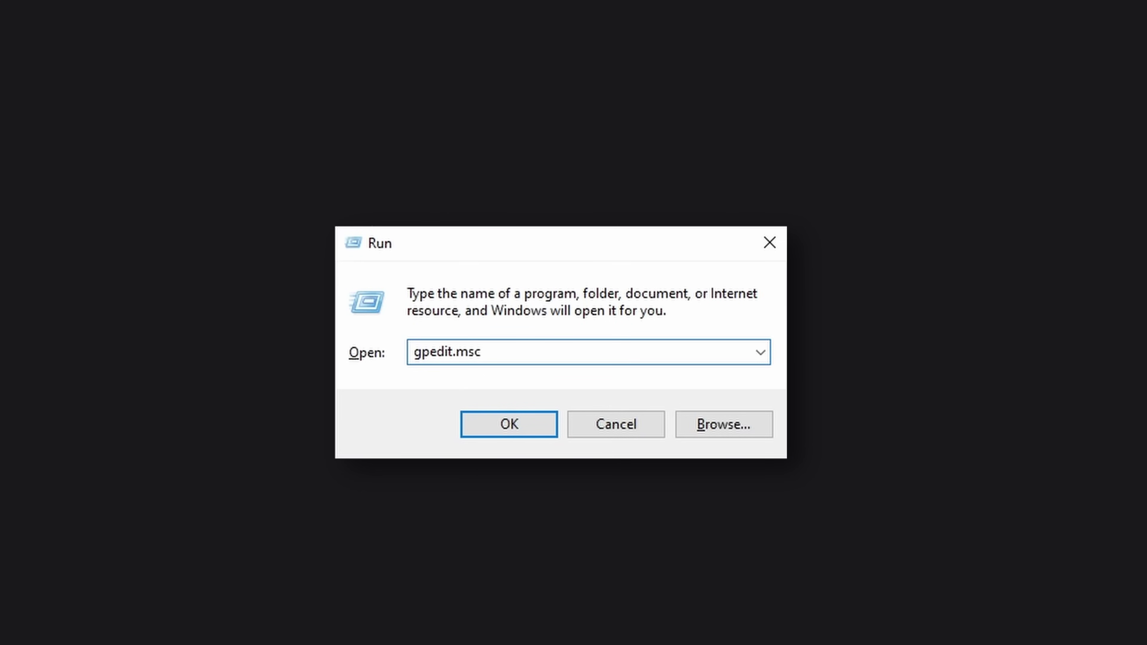
Try to open the Local Group Policy Editor by running gpedit.msc.
key(Return)
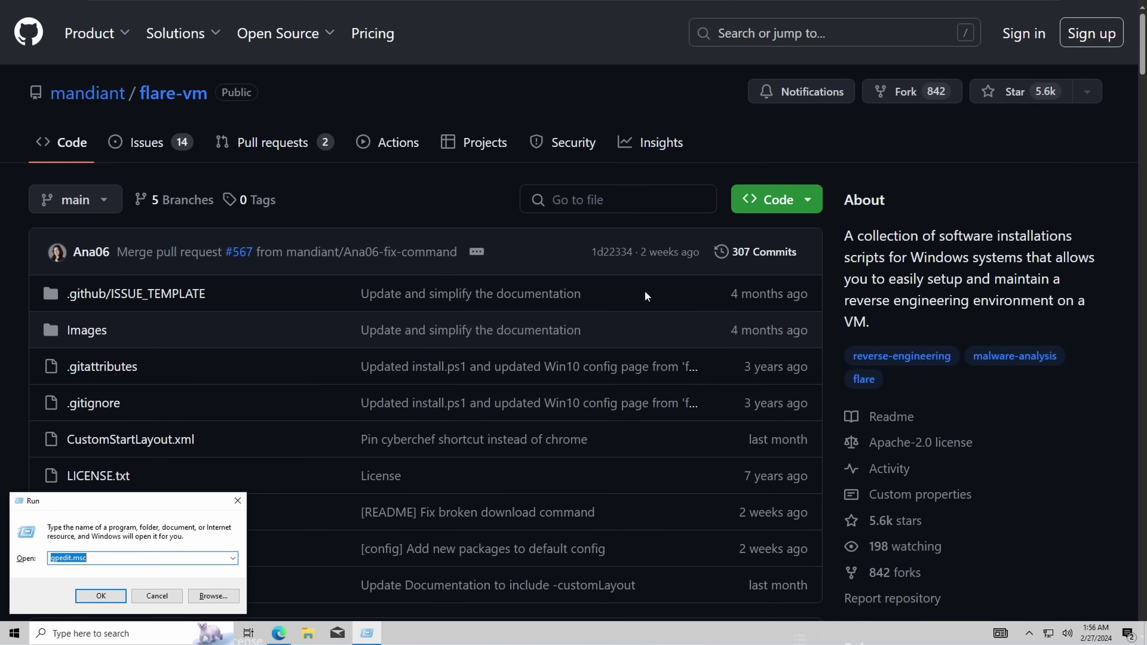
key(Return)
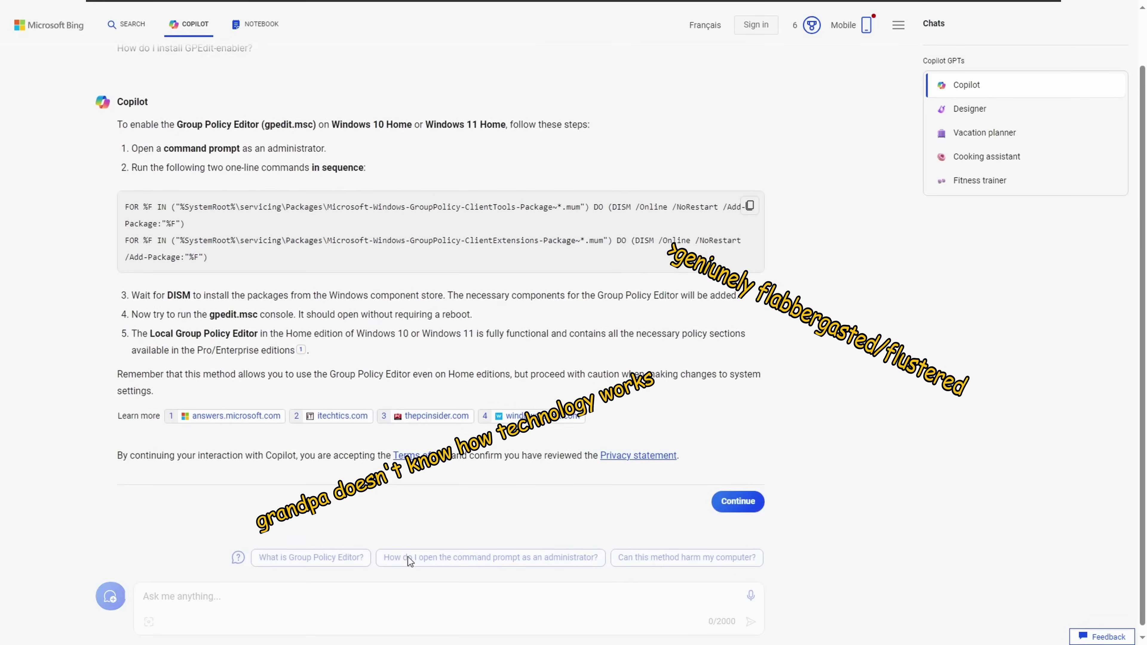
Copy the GroupPolicy-ClientTools package command from the Copilot answer and minimize the browser.
scroll(232, 290, up, 1)
drag(209, 286, 119, 269)
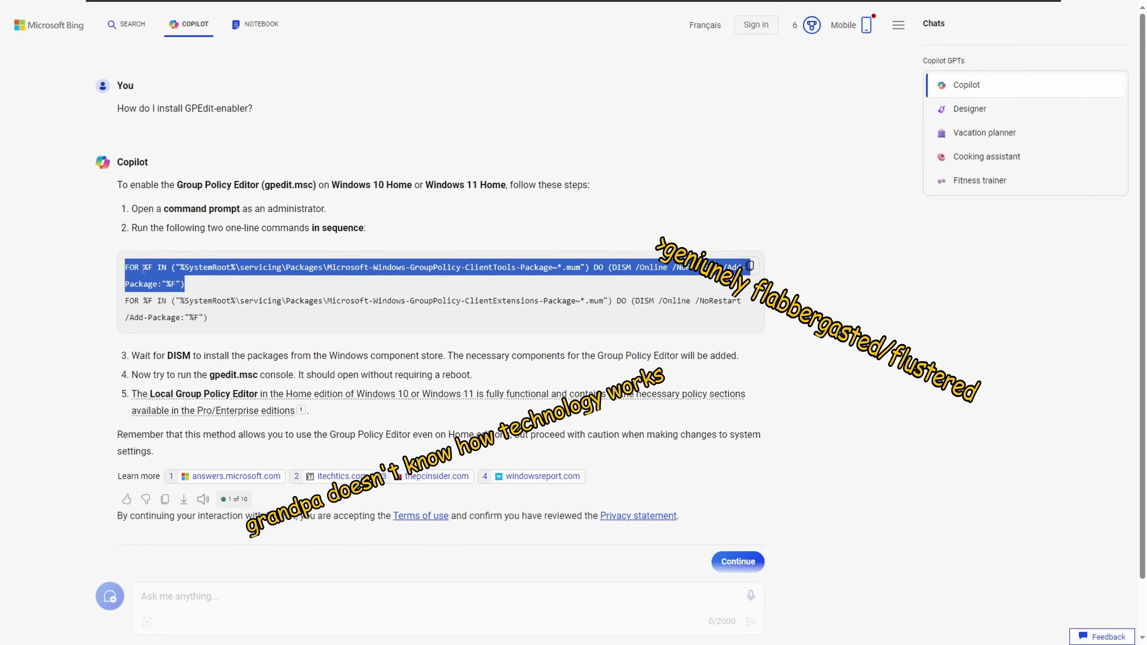
right_click(141, 267)
click(165, 278)
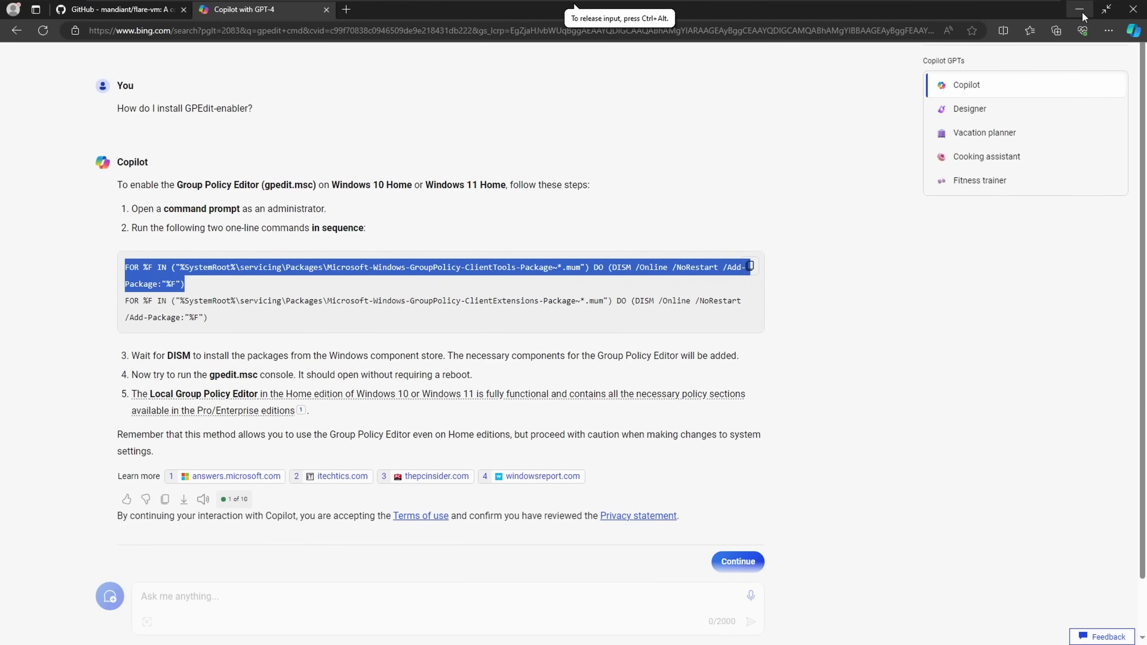
click(1083, 6)
right_click(503, 395)
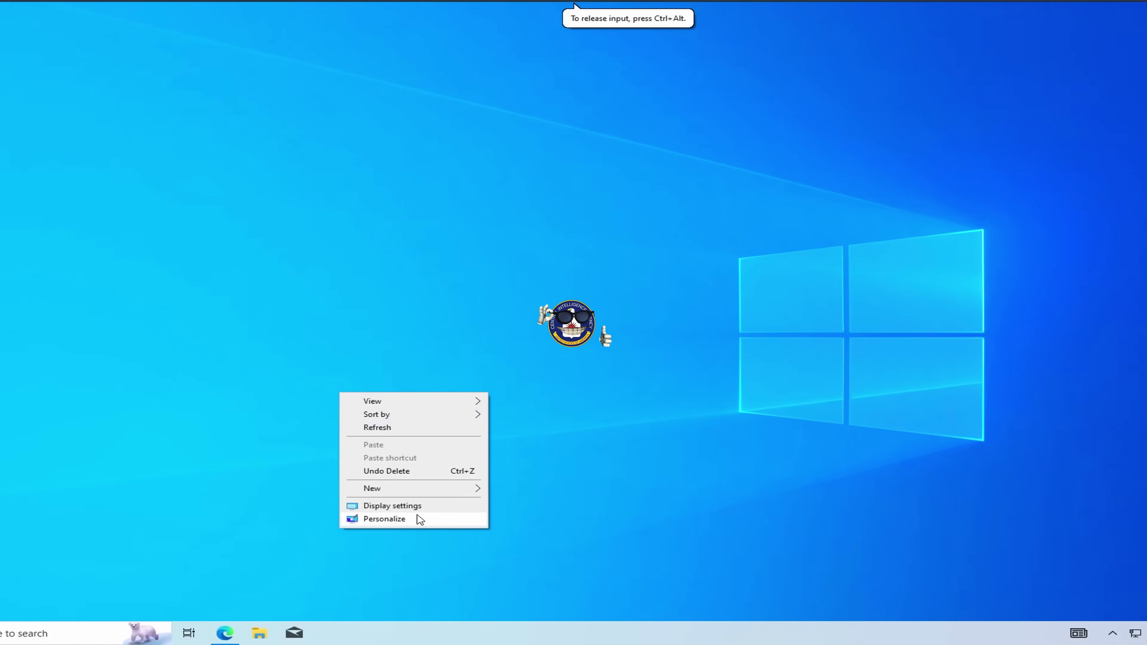
click(420, 520)
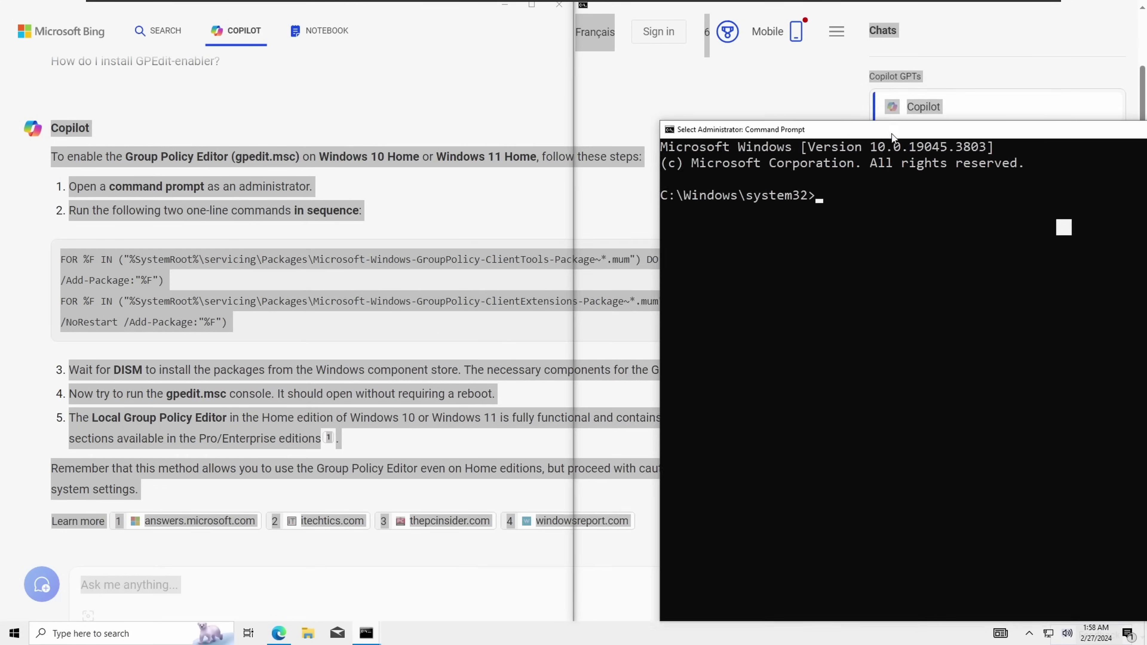
Snap the administrator Command Prompt beside the browser and run the copied GroupPolicy-ClientTools package command in it.
drag(891, 135, 1145, 176)
click(704, 167)
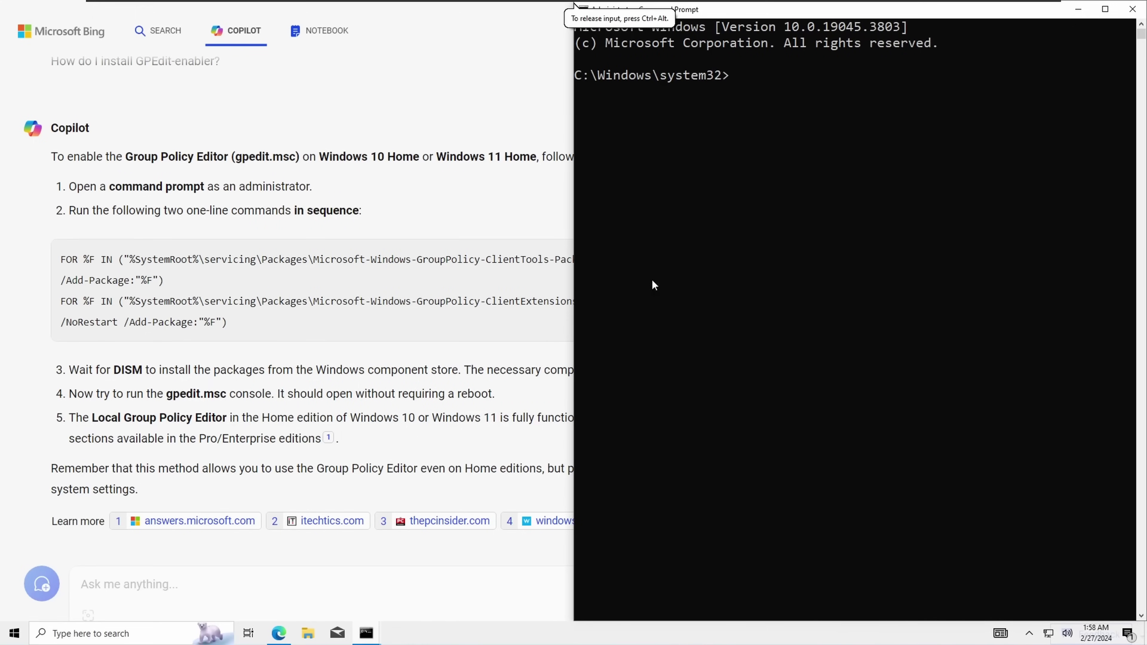
right_click(784, 212)
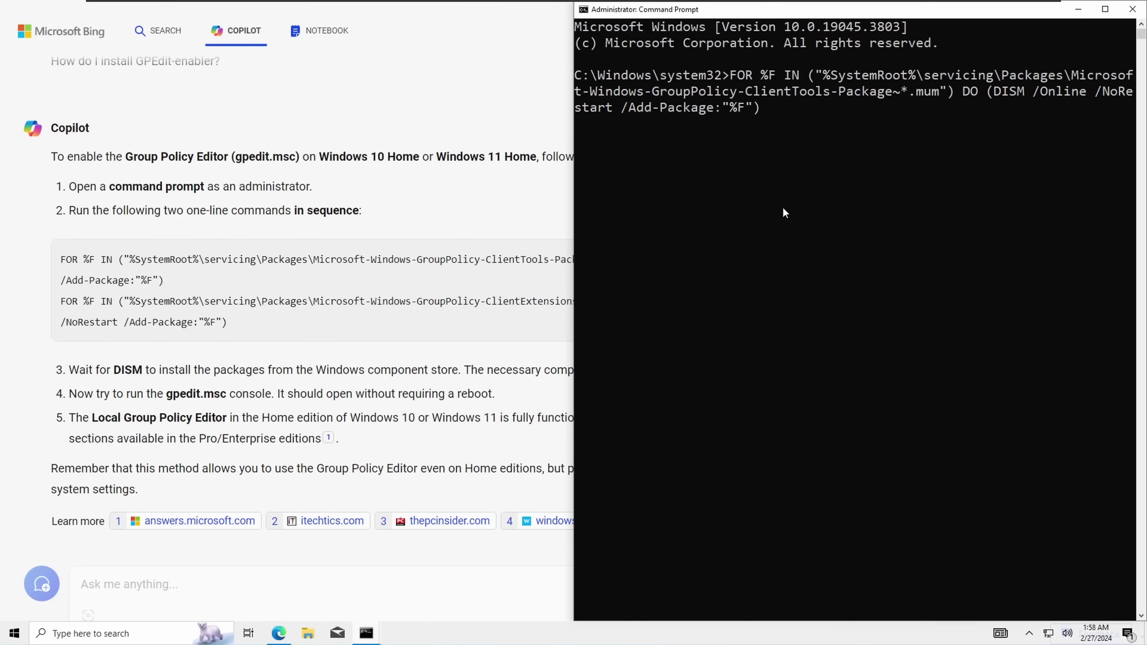
key(Return)
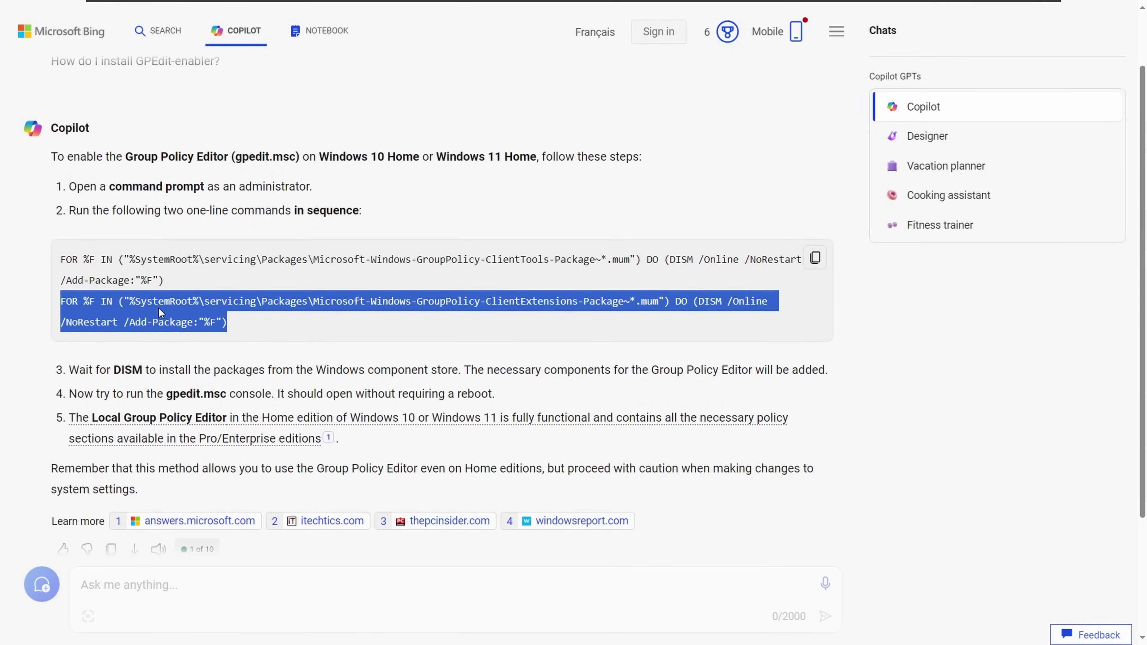
Run the copied GroupPolicy-ClientExtensions package command in the administrator Command Prompt.
key(alt+Tab)
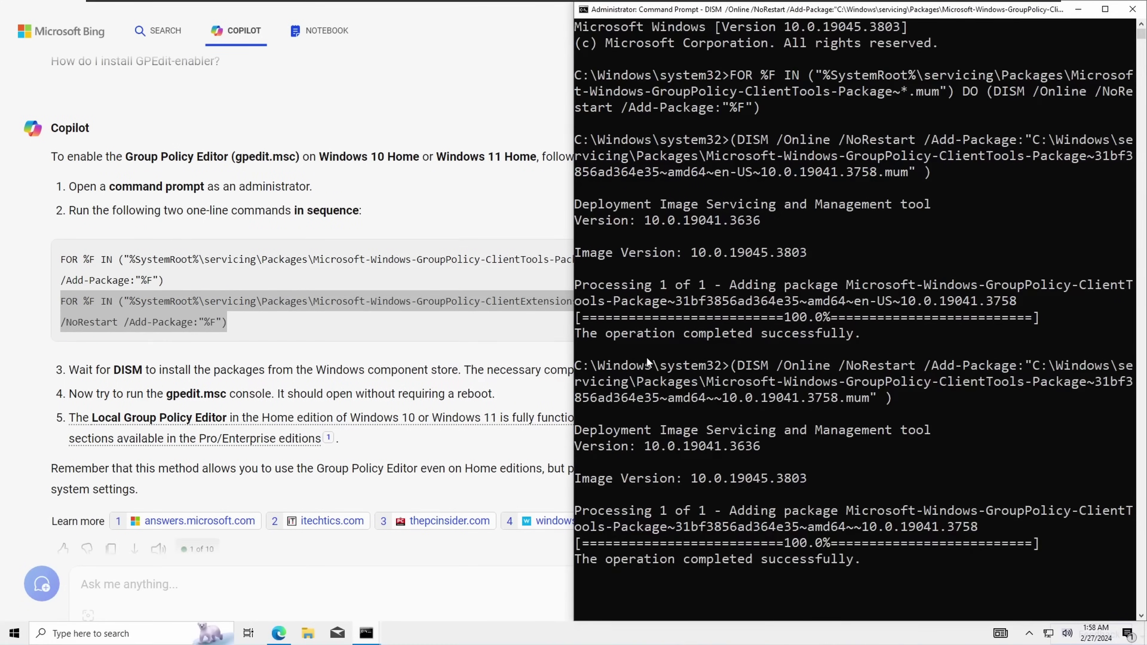
right_click(921, 301)
key(Return)
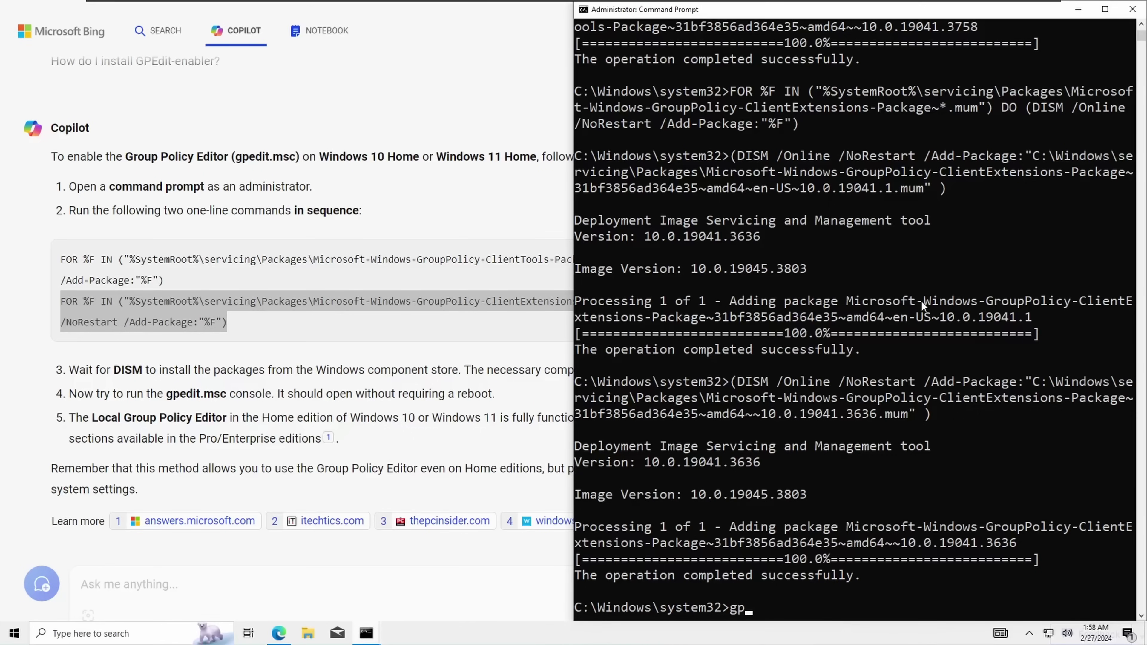
Launch the Local Group Policy Editor with gpedit from the Command Prompt, minimize the prompt, and move and enlarge the editor window.
text(gpedit)
key(Return)
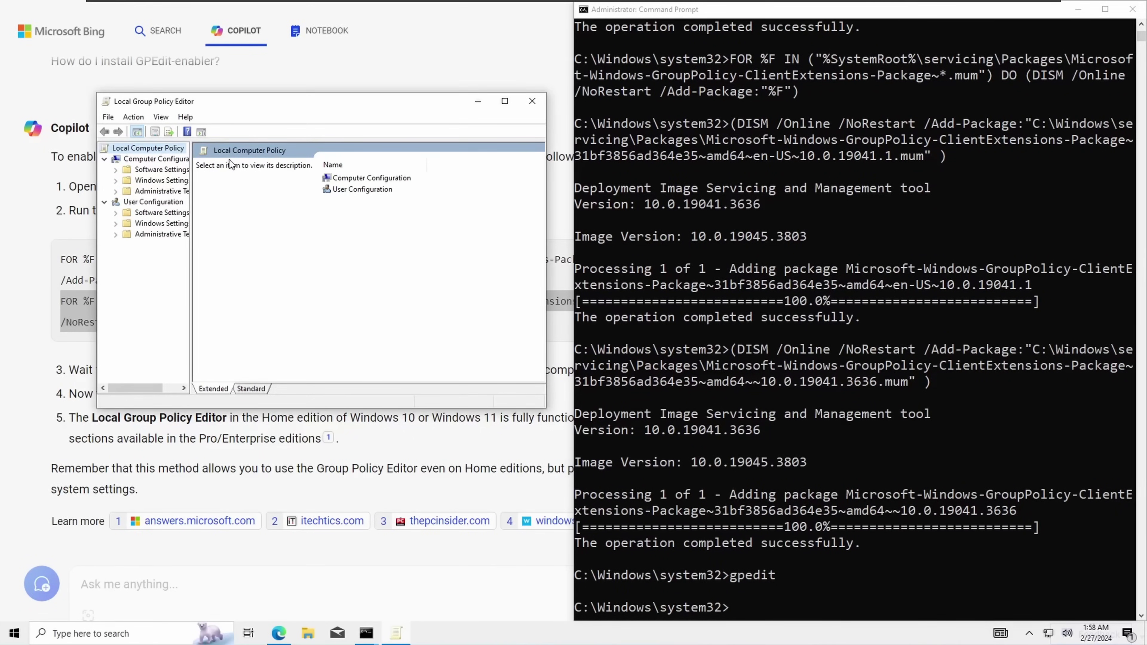
click(1079, 9)
drag(353, 102, 561, 121)
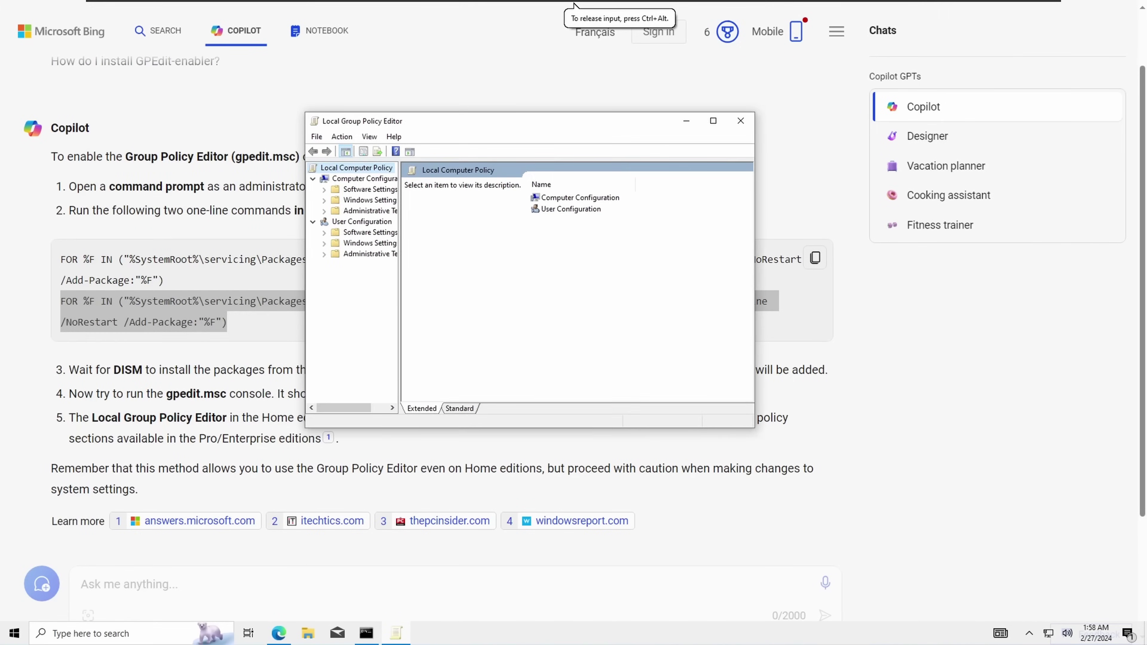
drag(754, 429, 1063, 600)
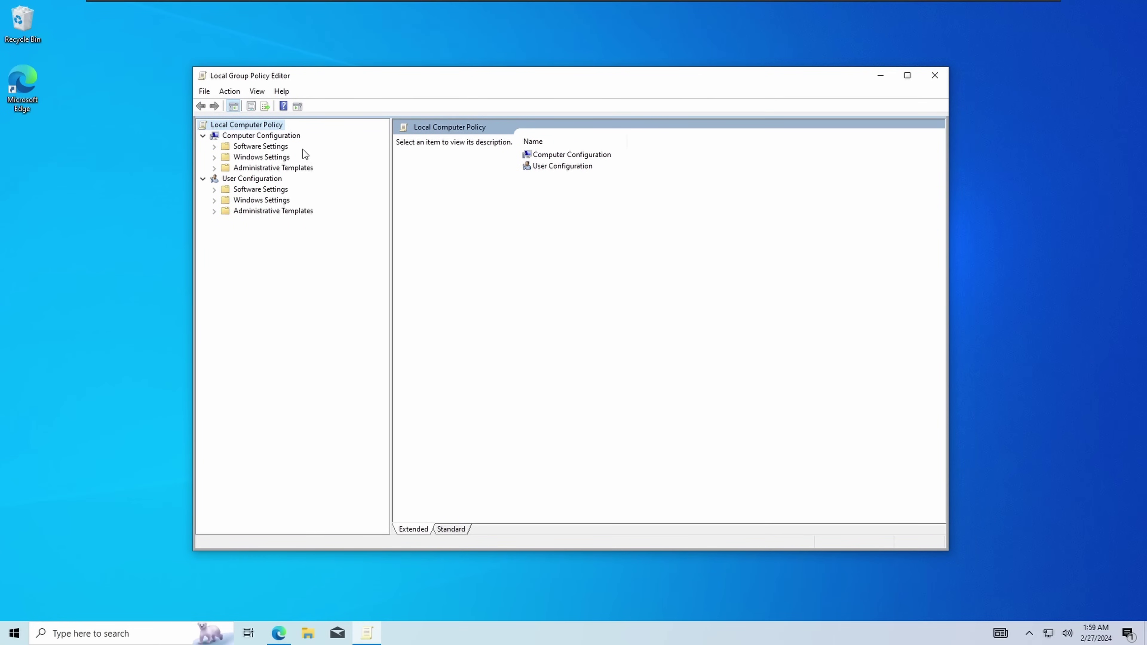
Open the Microsoft Defender Antivirus policies in Windows Components under the Computer Configuration administrative templates.
click(270, 168)
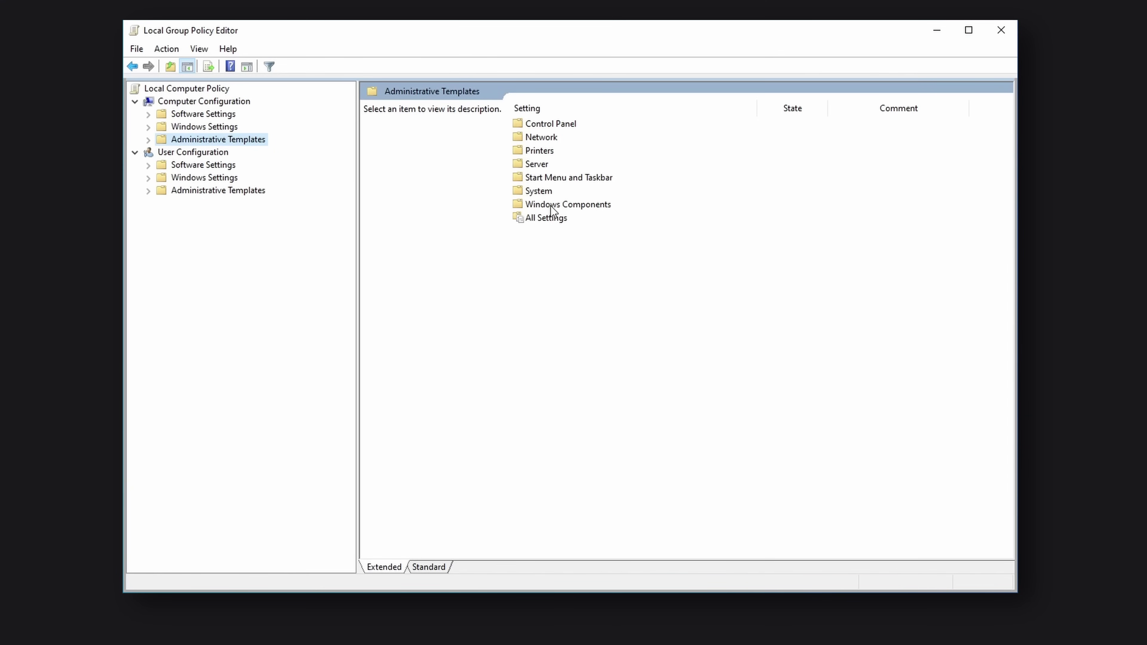
double_click(550, 205)
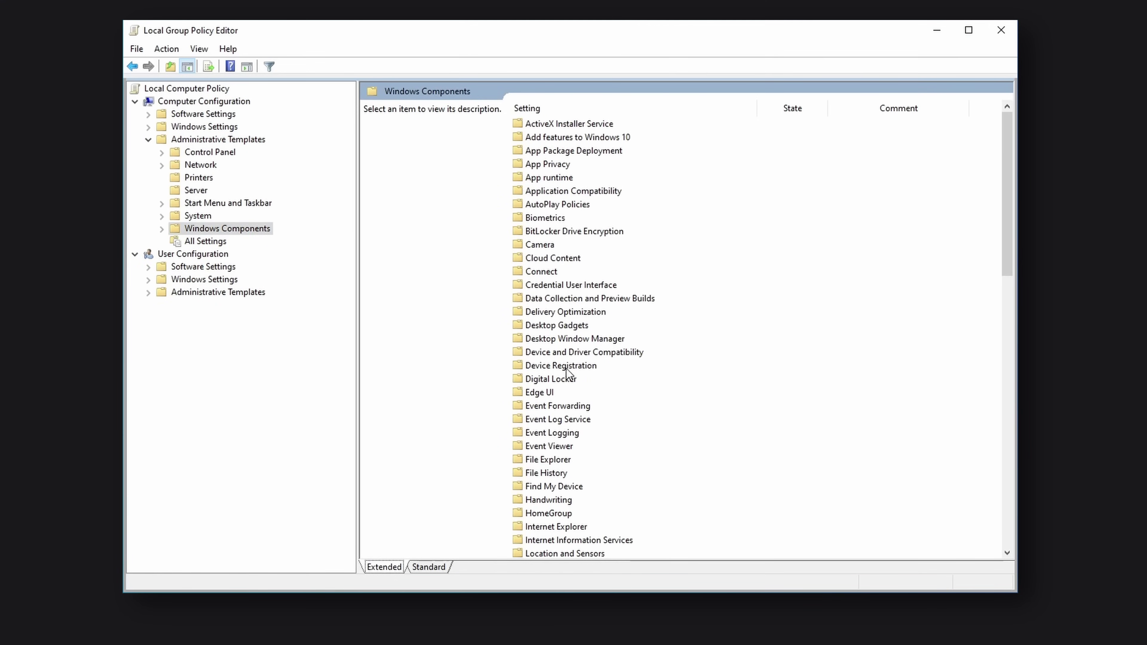
scroll(567, 371, down, 6)
double_click(573, 396)
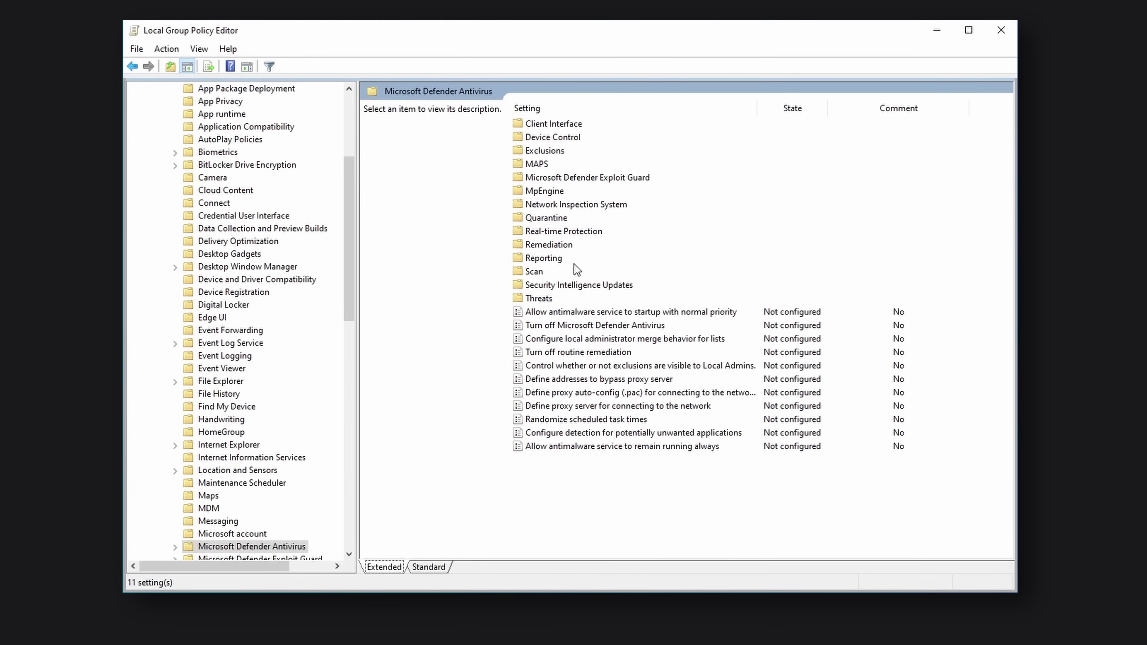
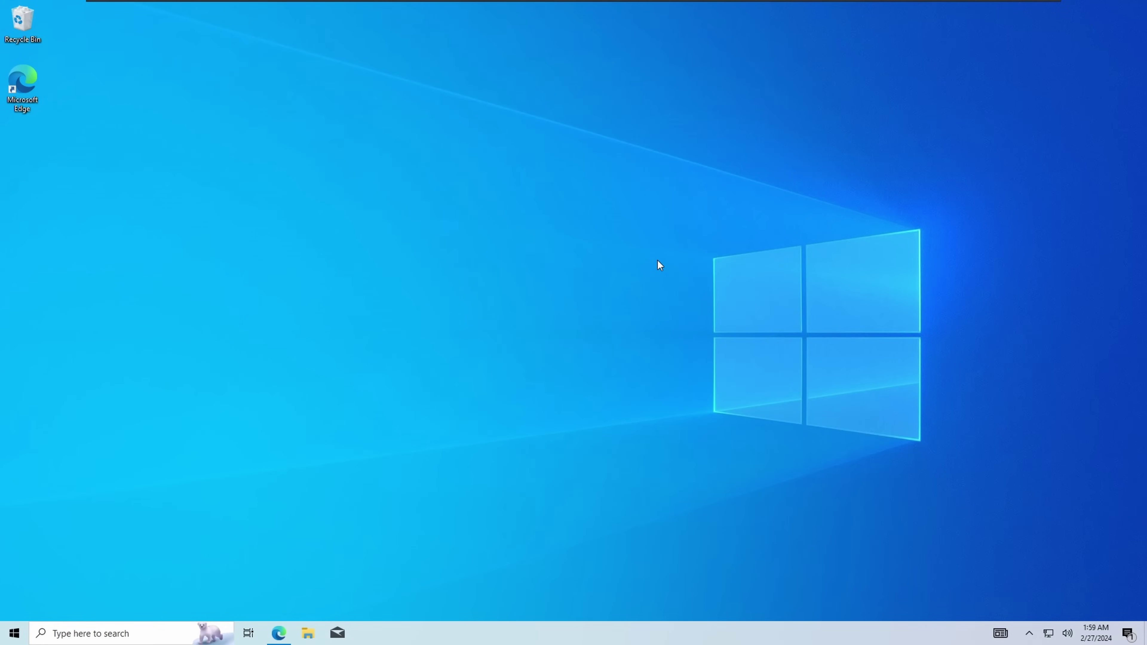
Open the Windows Update settings and pause updates for 7 more days.
key(super+s)
text(upda)
key(Return)
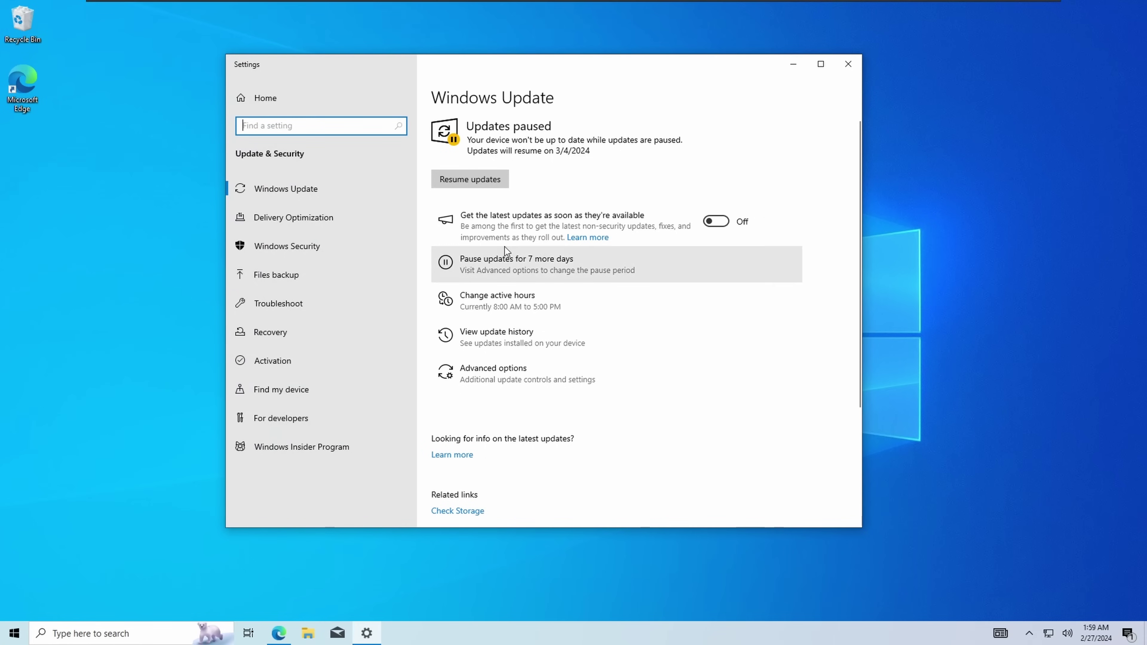
click(540, 275)
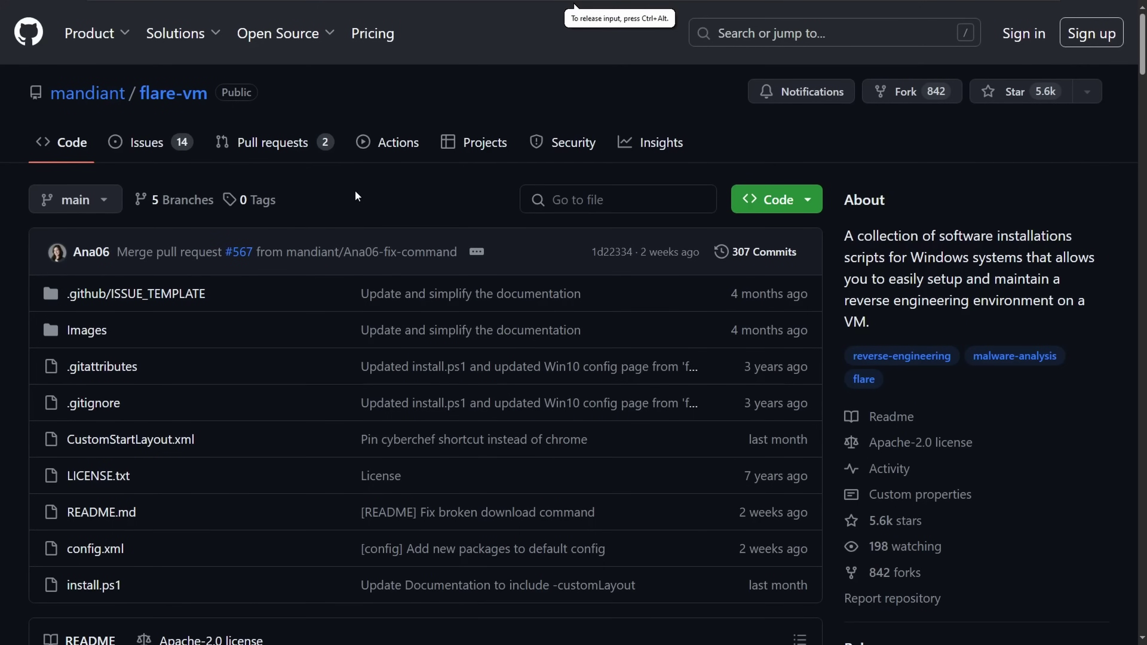
Copy the command that downloads install.ps1 to the Desktop from the FLARE-VM installation section of the README.
scroll(449, 328, down, 20)
drag(124, 299, 637, 322)
right_click(632, 322)
click(648, 331)
Find PowerShell through the system search and open it as administrator.
key(super)
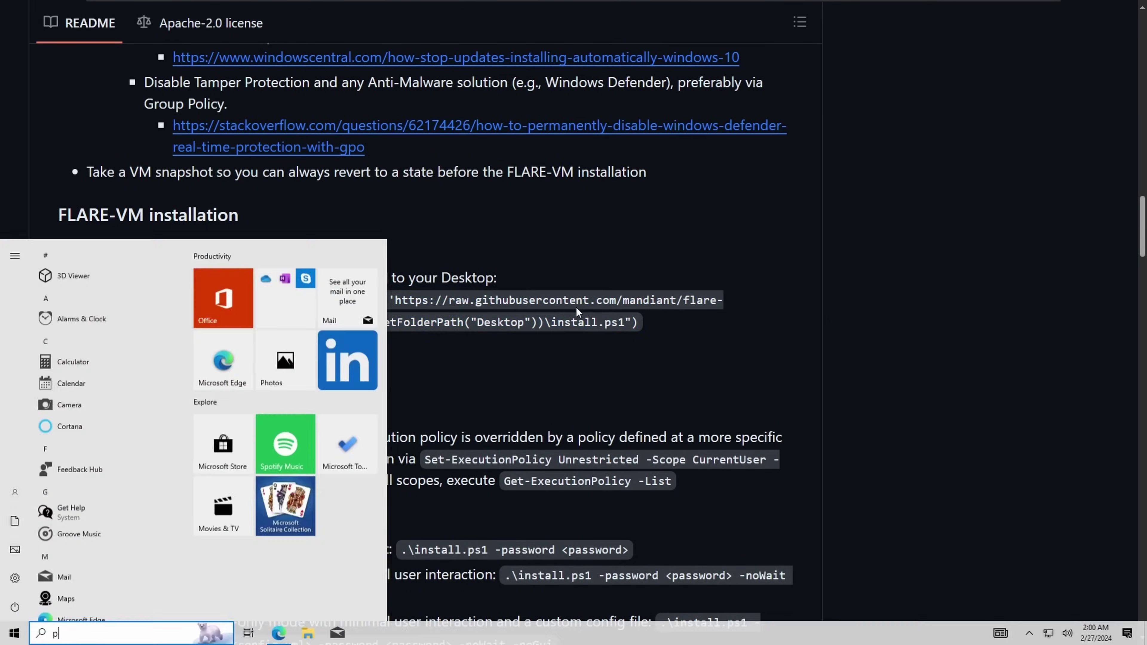
text(power)
click(348, 428)
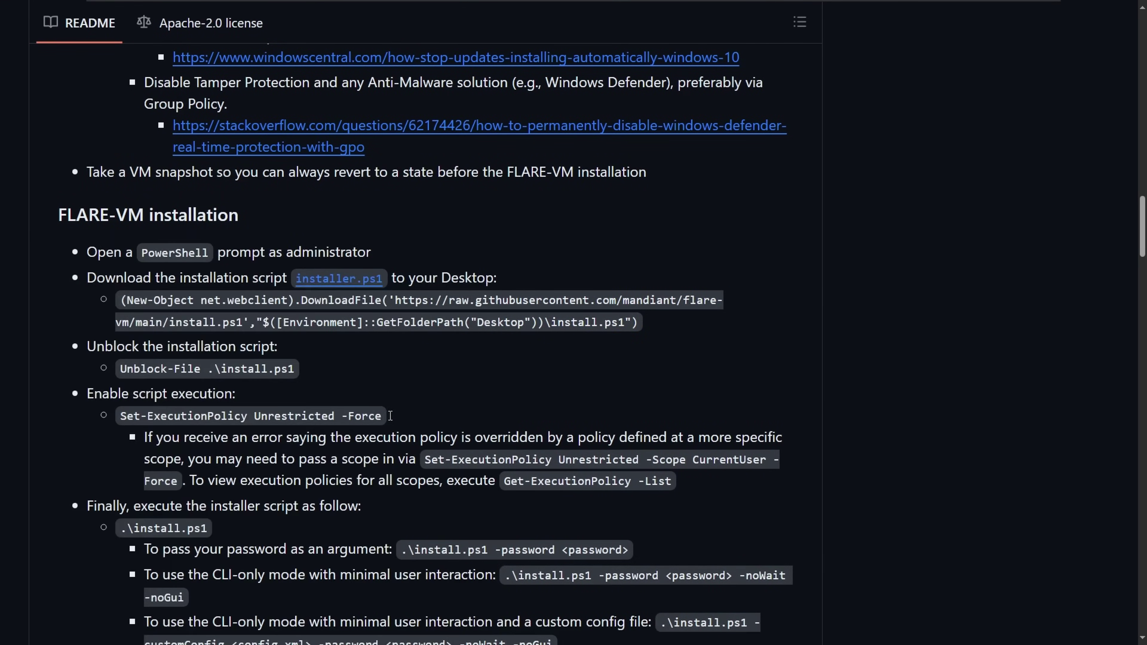
click(524, 398)
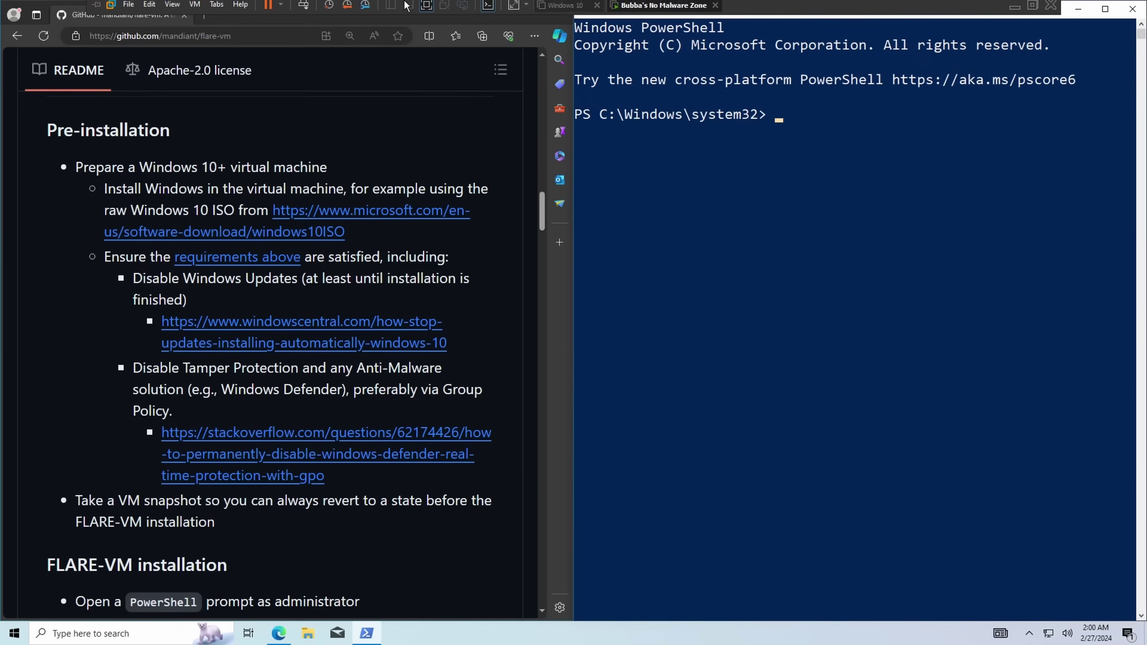
Take a virtual machine snapshot named "Defender's Off" with the description "Operation: Good Riddance".
click(328, 12)
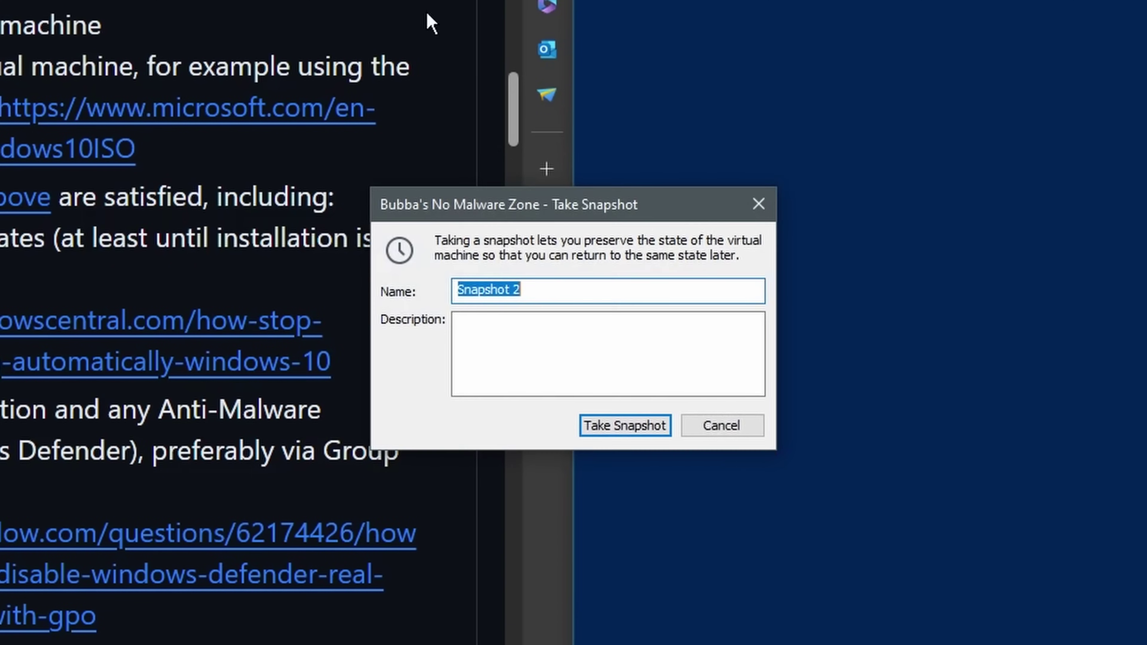
click(562, 306)
key(ctrl+a)
text(Defender's Off)
key(Tab)
text(Operation: Good Riddance)
key(Return)
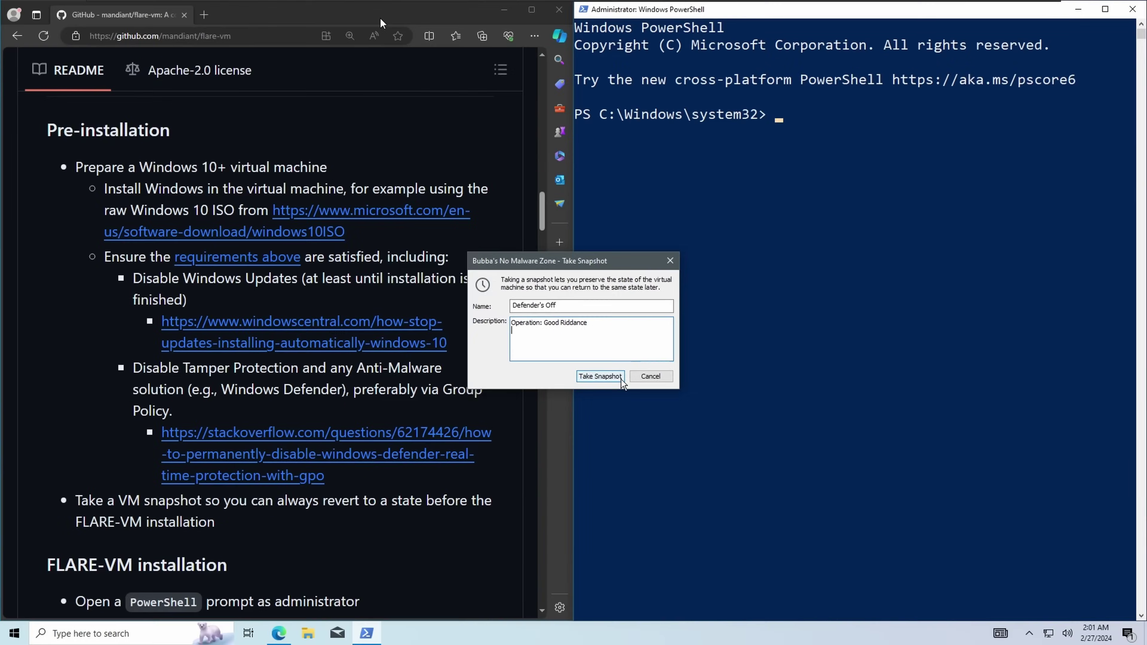
click(662, 427)
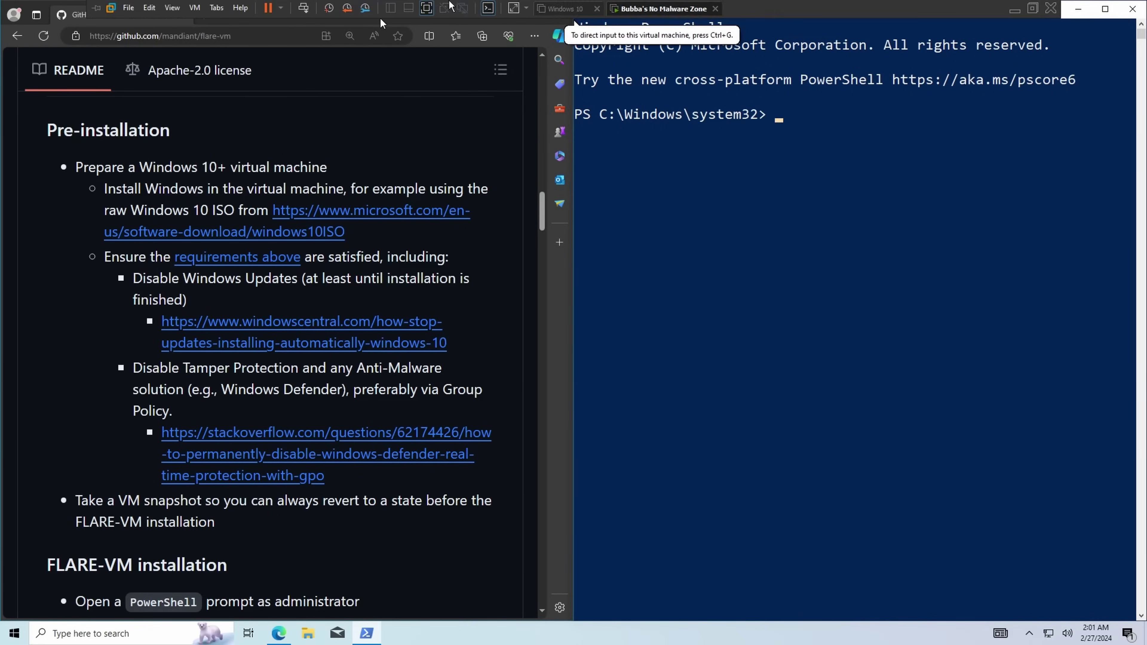
Review the Fresh Install, Defender's Off and You Are Here entries in the Snapshot Manager and close it.
click(380, 17)
click(413, 232)
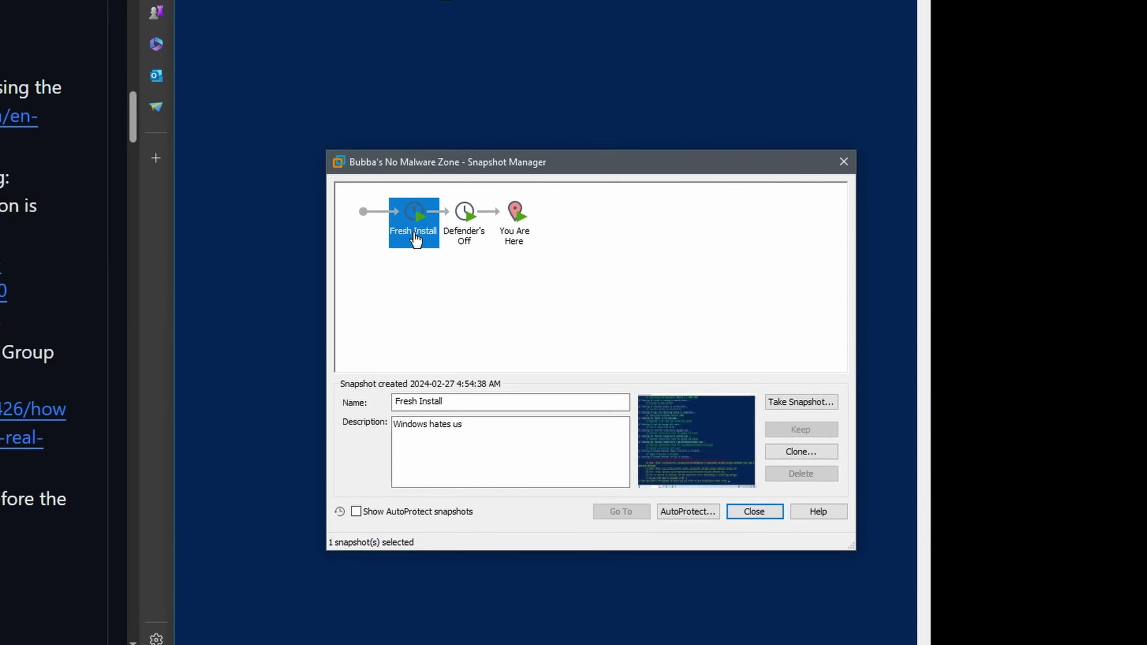
click(463, 233)
click(515, 233)
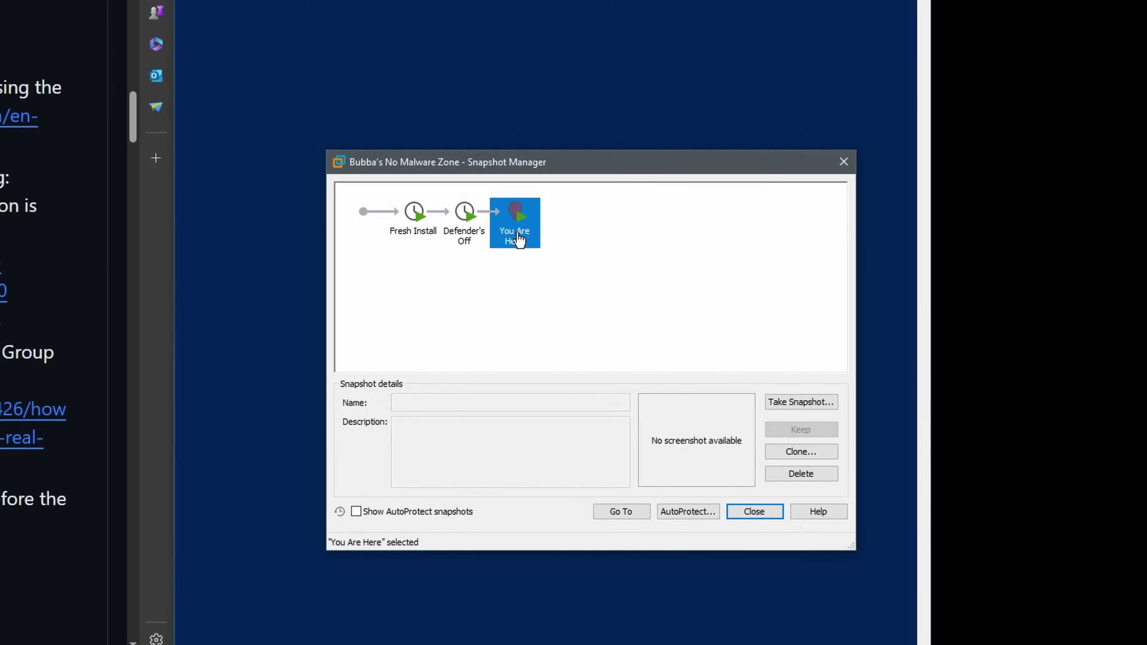
click(463, 214)
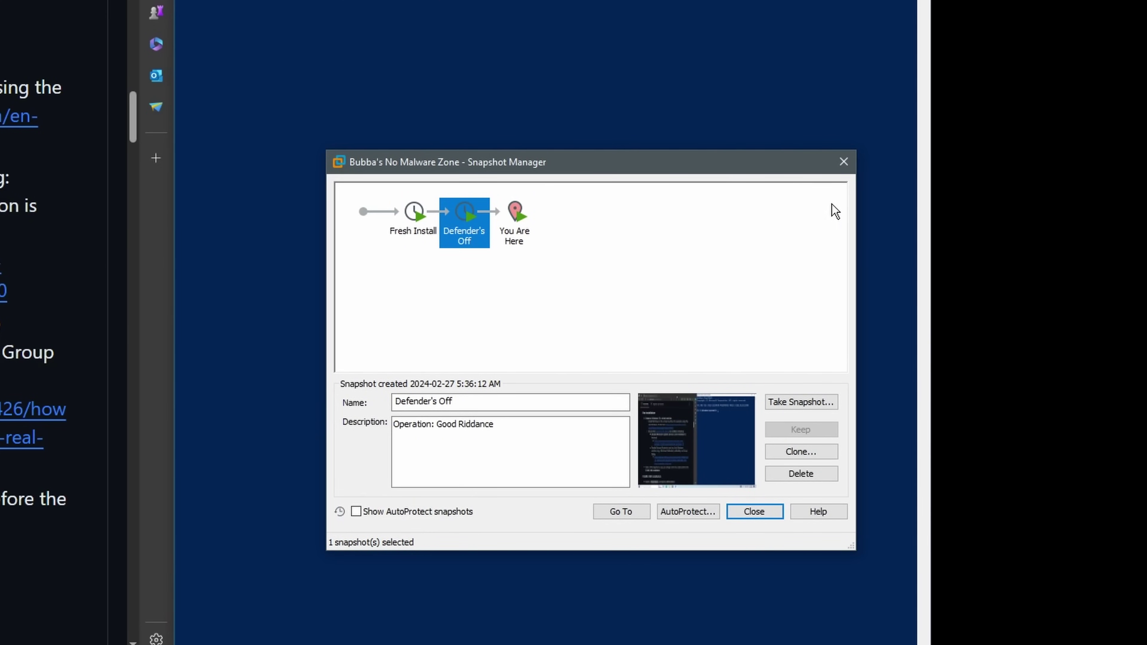
click(845, 169)
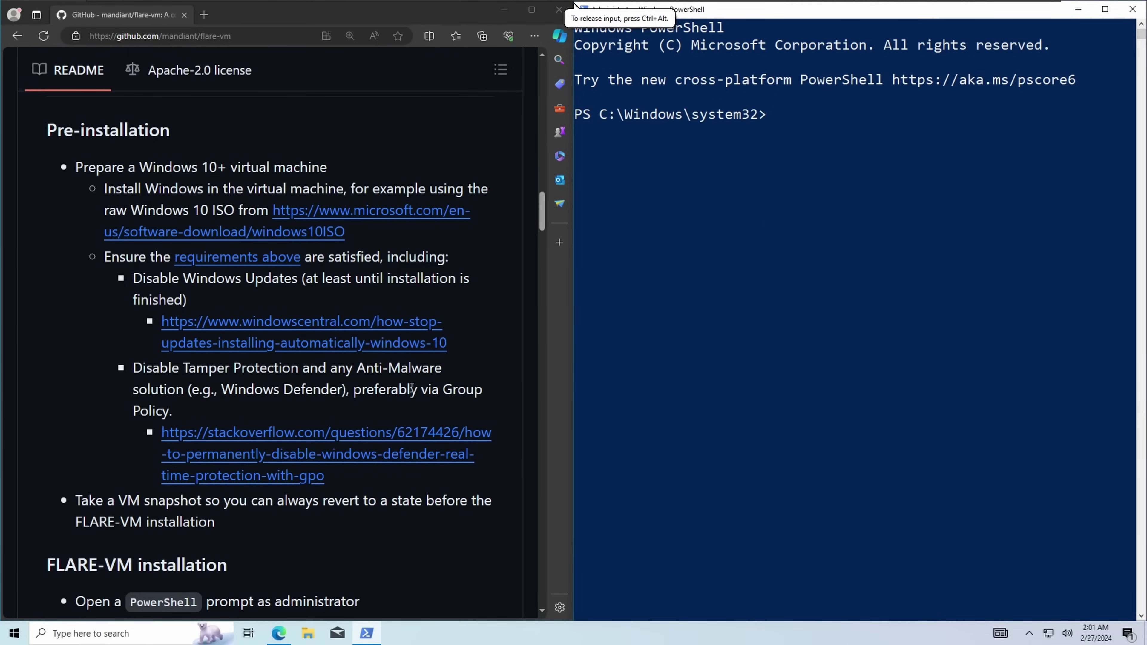
Copy the install.ps1 download command from the README's FLARE-VM installation section again.
scroll(316, 289, down, 5)
drag(238, 309, 115, 224)
key(ctrl+c)
Change the PowerShell directory to the user's Desktop folder and clear the console.
click(615, 189)
text(cd)
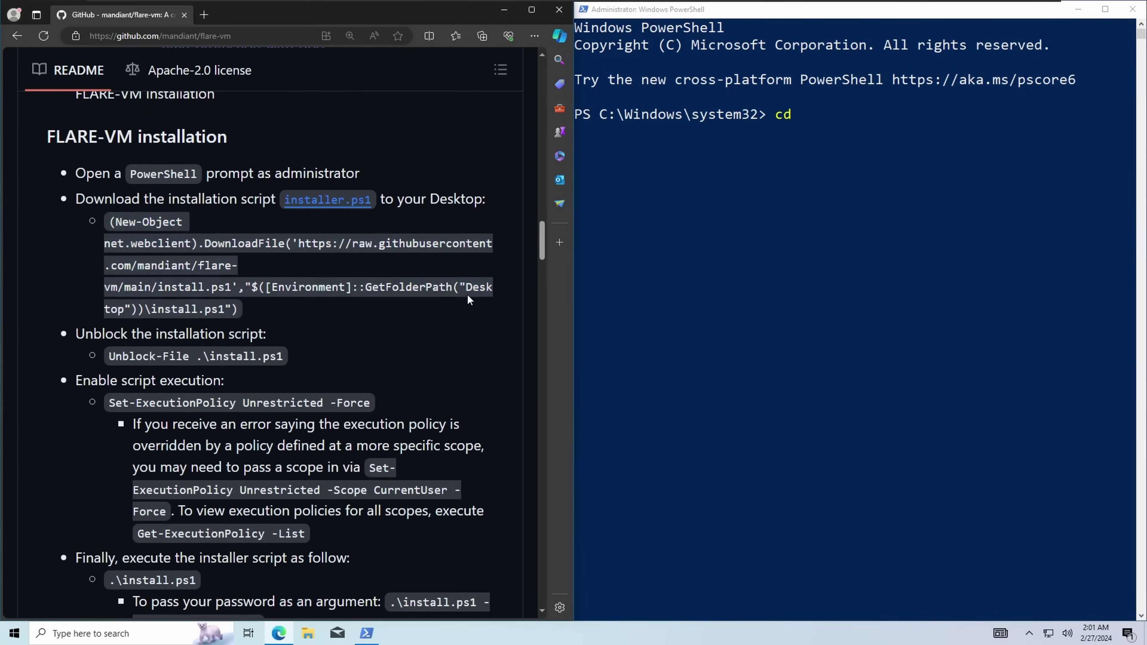
drag(467, 293, 246, 318)
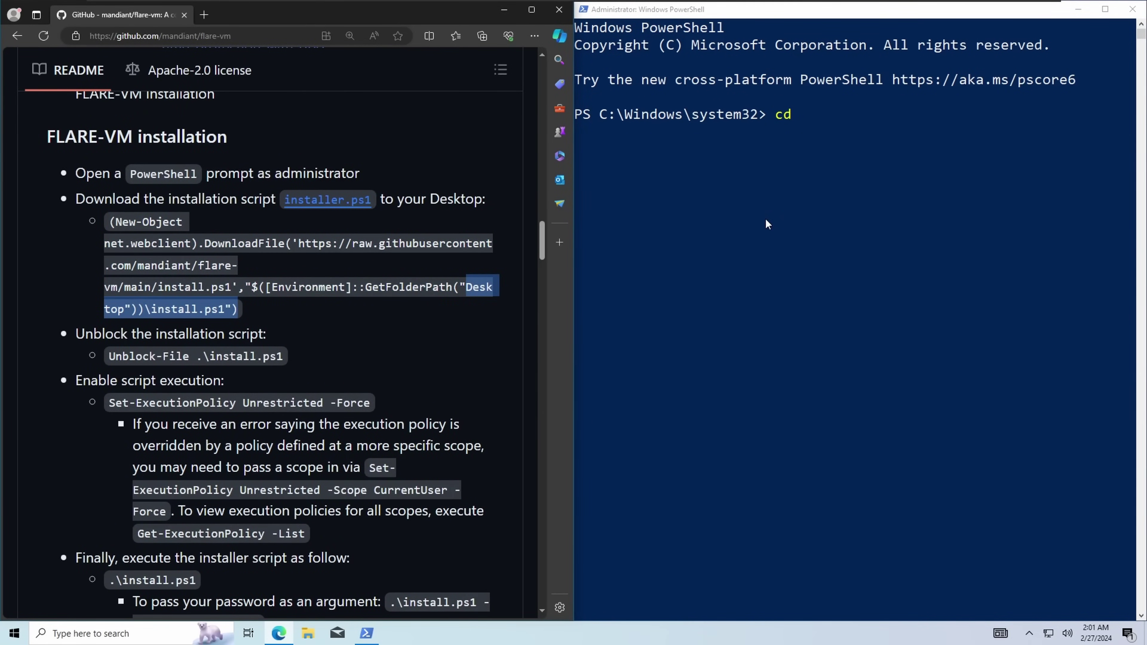
click(821, 204)
text(C:\Users\crow\Desktop\)
key(Return)
text(clear)
key(Return)
Run the copied command to download install.ps1 and list the contents of the Desktop folder.
key(ctrl+v)
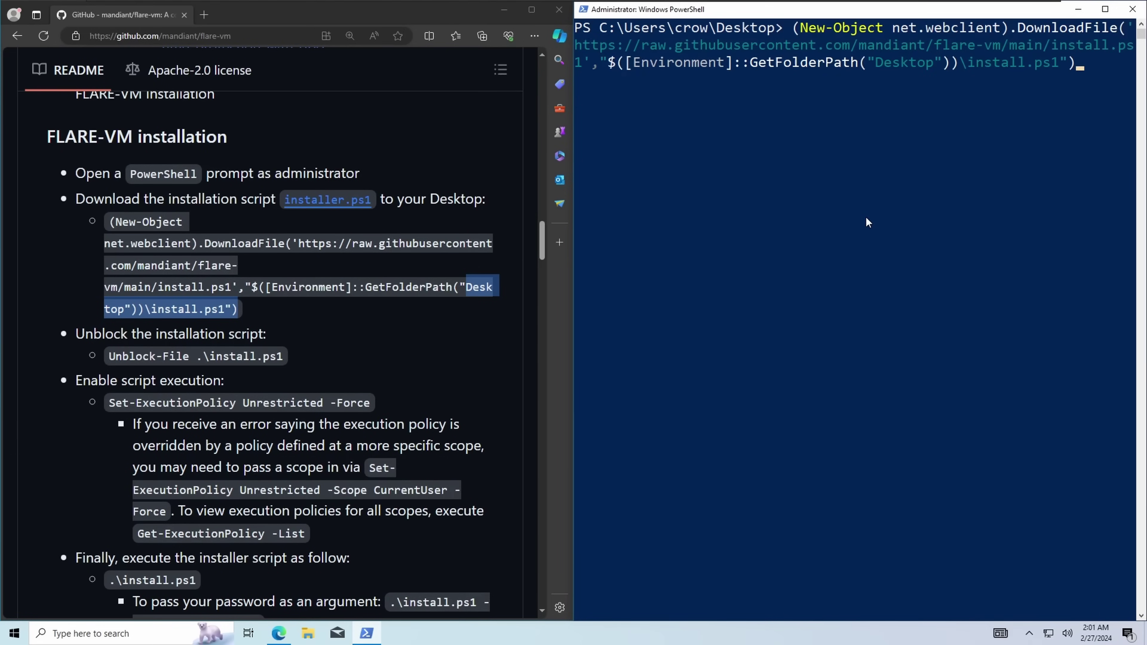
key(Return)
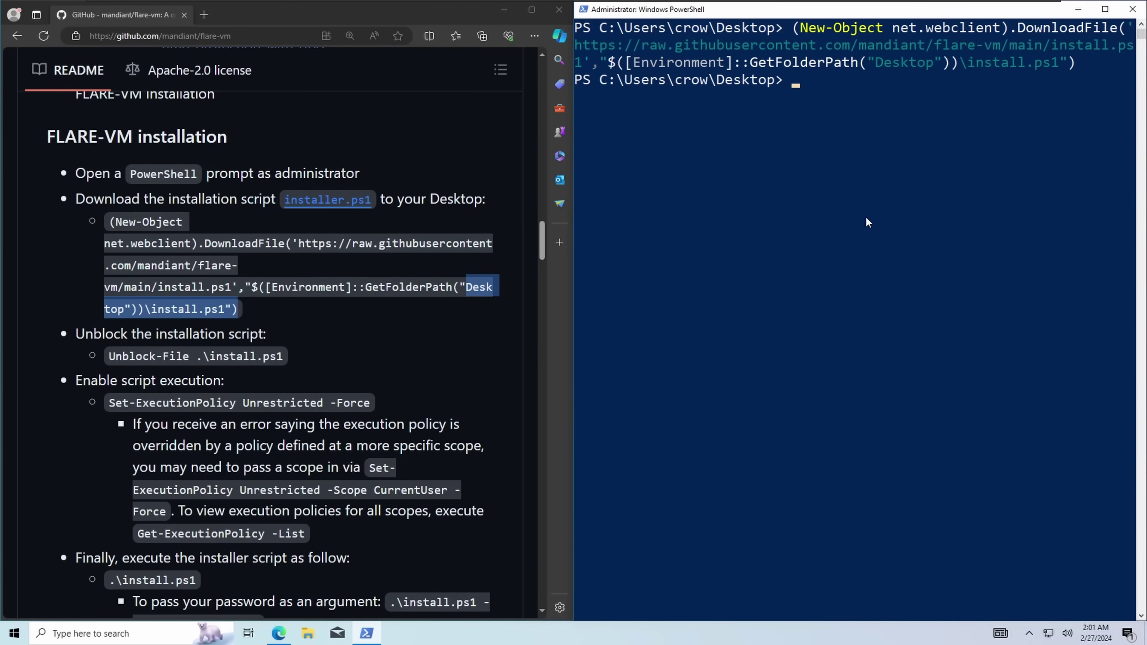
text(ls)
key(Return)
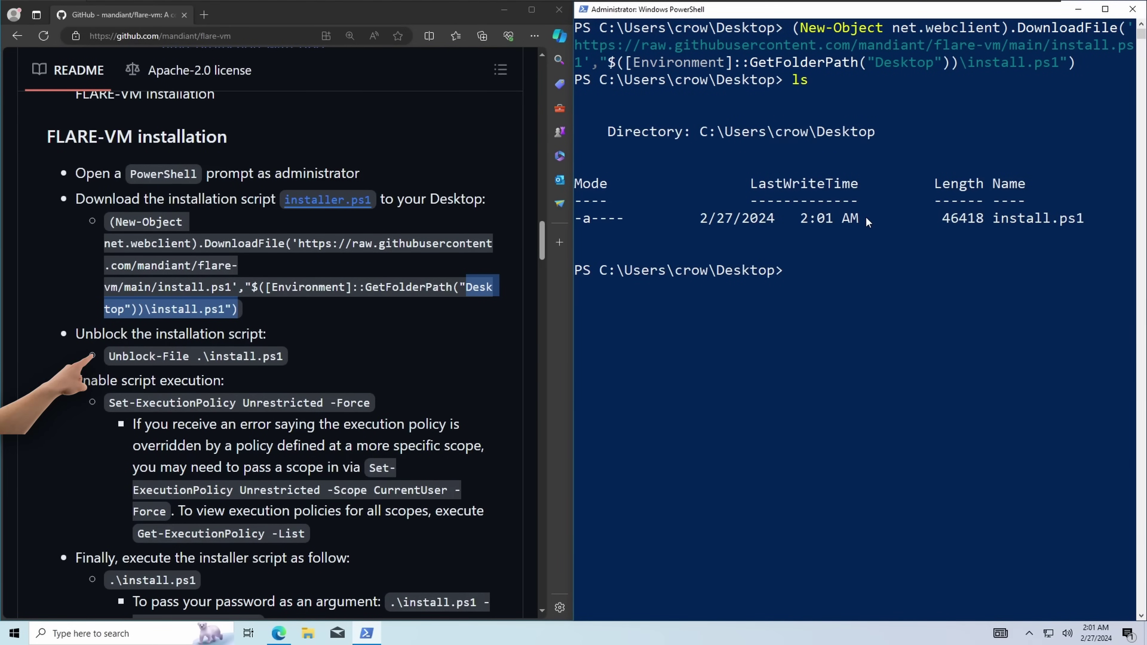
Unblock the downloaded .\install.ps1 script with the unblock-file command.
text(unblock-file .\)
key(Tab)
key(Tab)
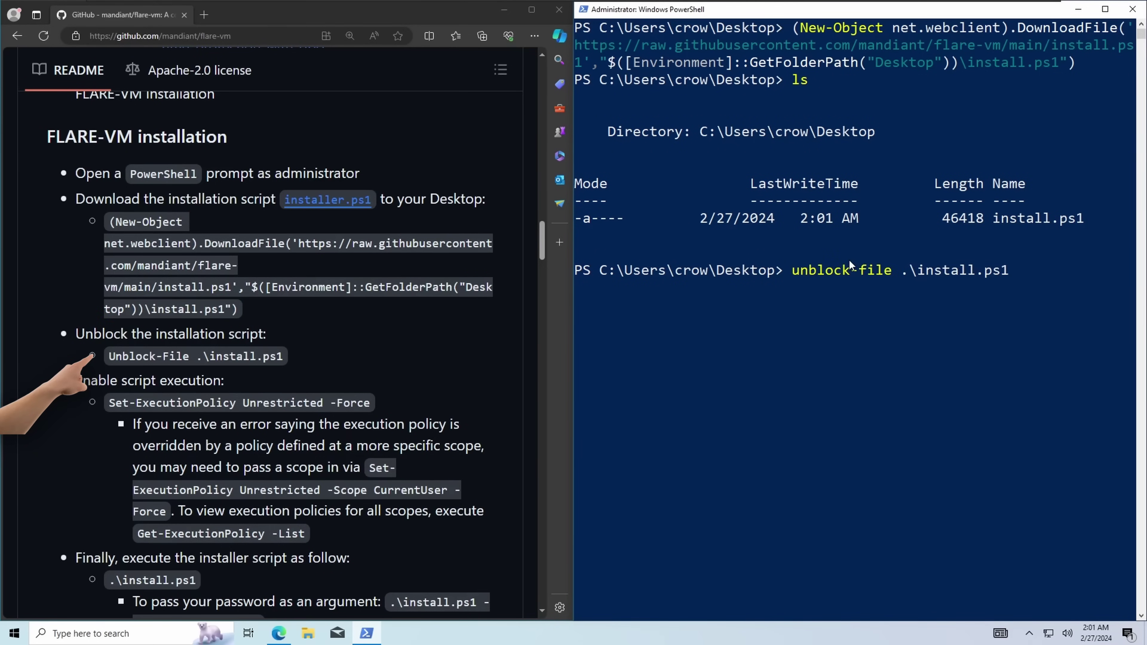
key(Return)
Enable script execution with Set-ExecutionPolicy Unrestricted -Force and clear the console.
text(Set-ExecutionPolicy Unrestricted -Fo)
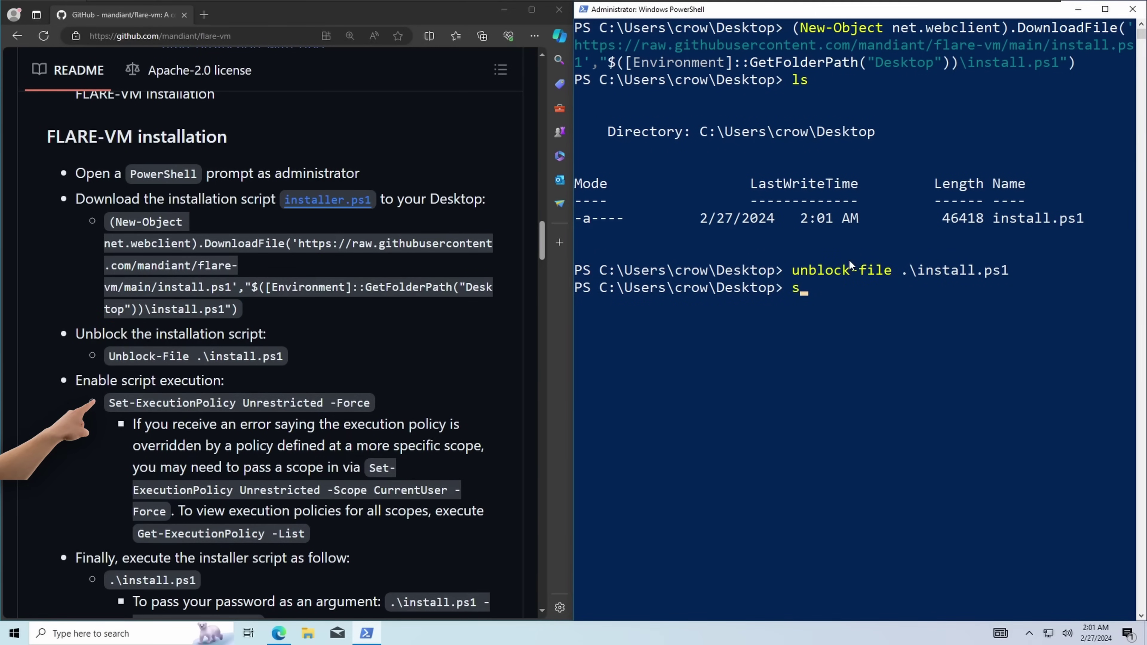
key(Tab)
key(Return)
text(clear)
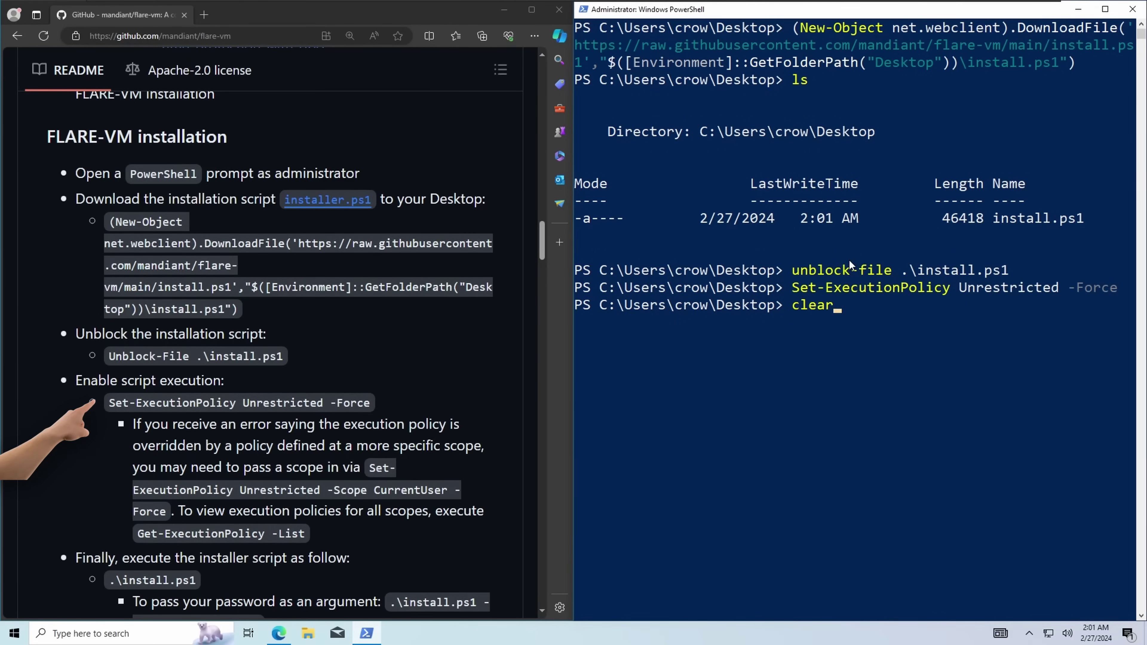
key(Return)
Try to run .\install.ps1, with the browser minimized and the PowerShell window maximized and its text enlarged.
text(.\)
key(Tab)
key(Tab)
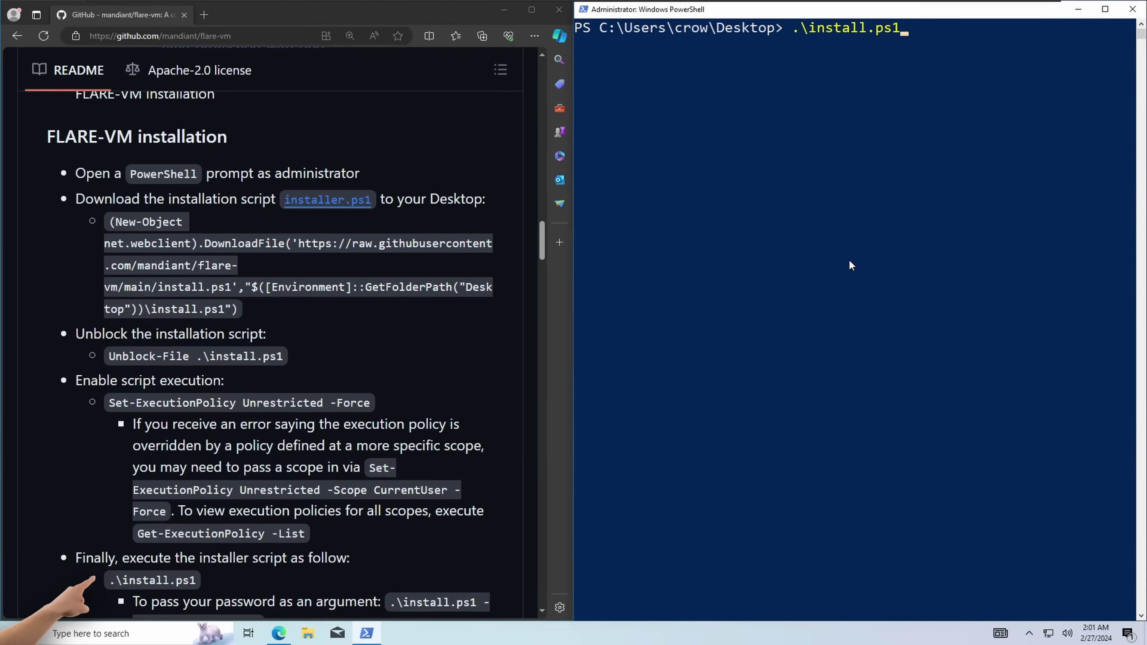
scroll(520, 54, down, 6)
click(502, 13)
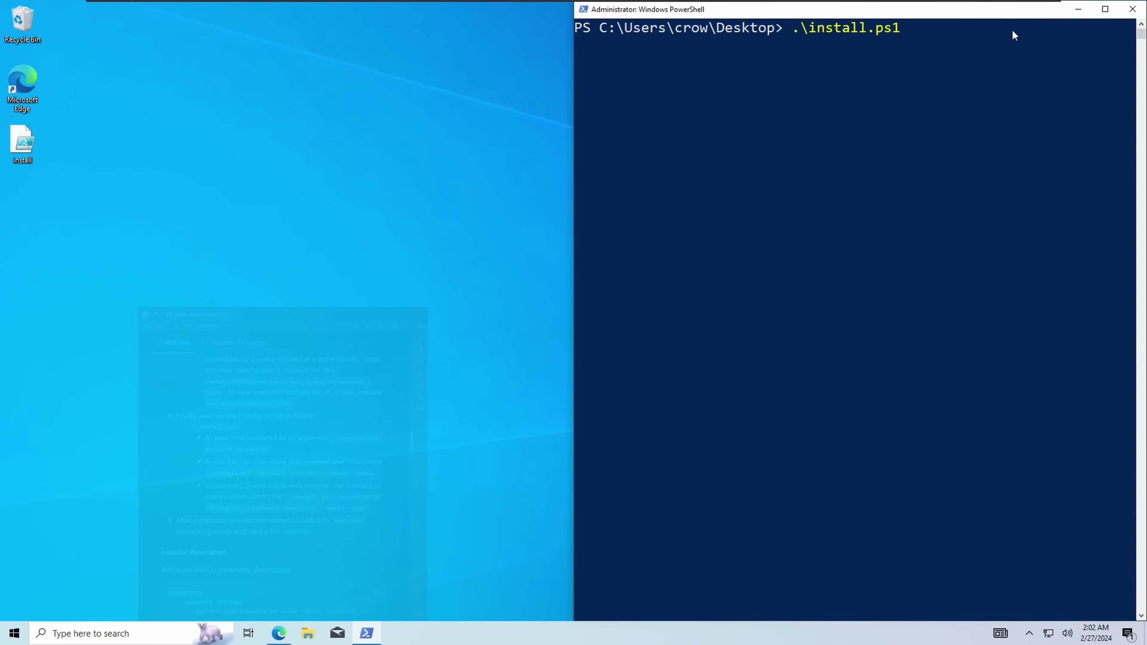
click(1107, 10)
ctrl+scroll(488, 101, up, 1)
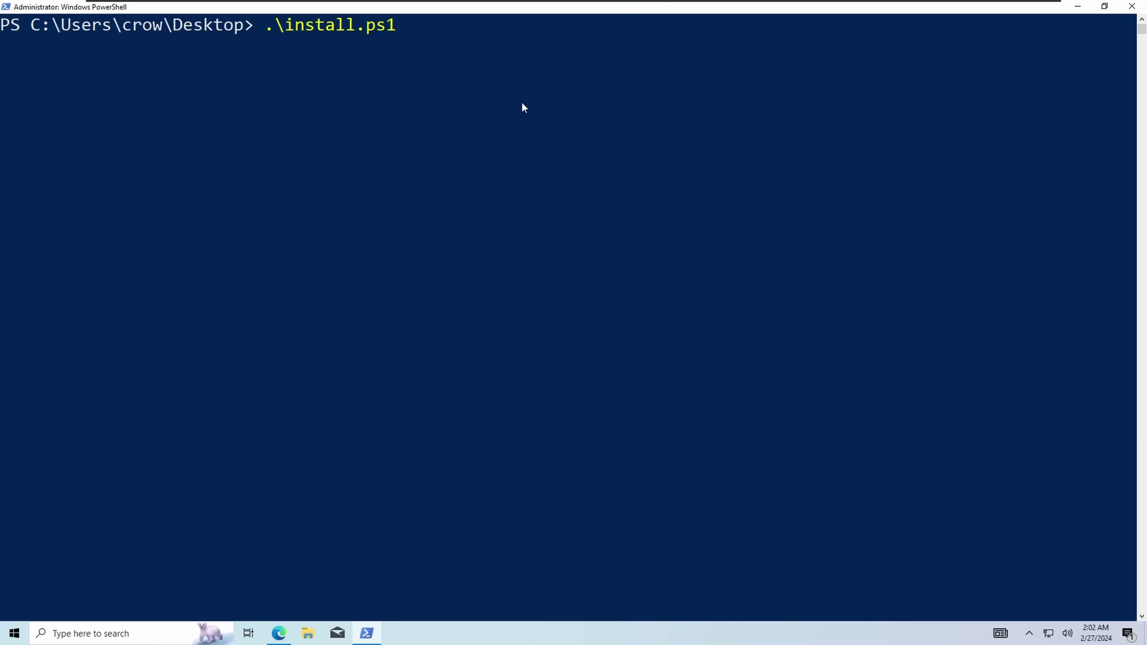
key(Return)
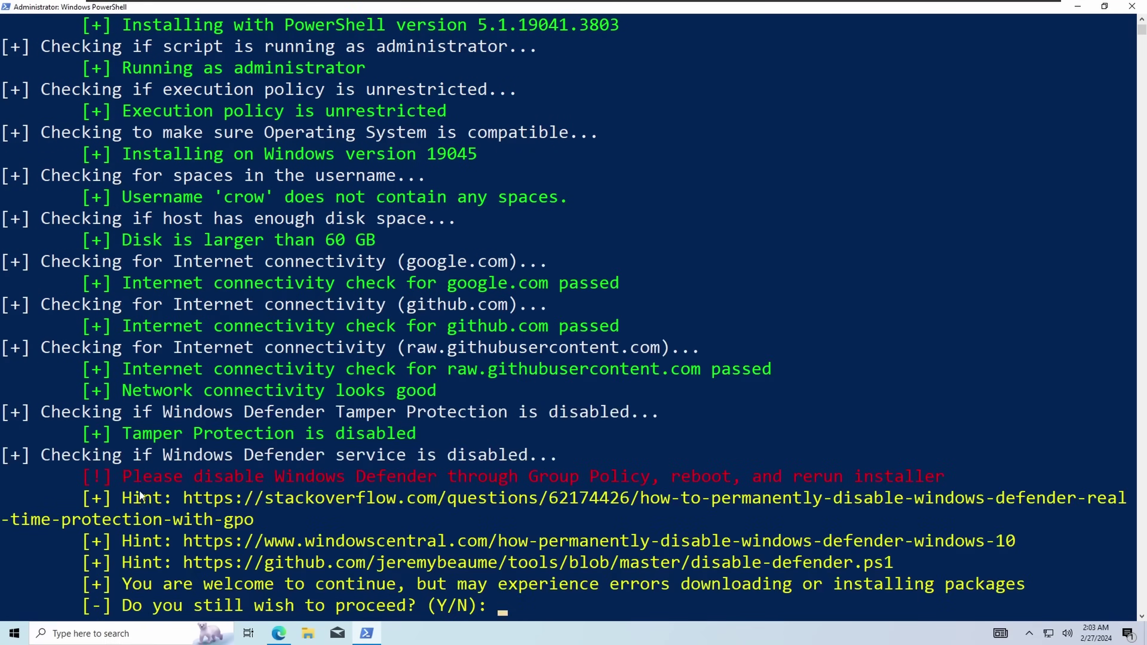
drag(574, 25, 688, 24)
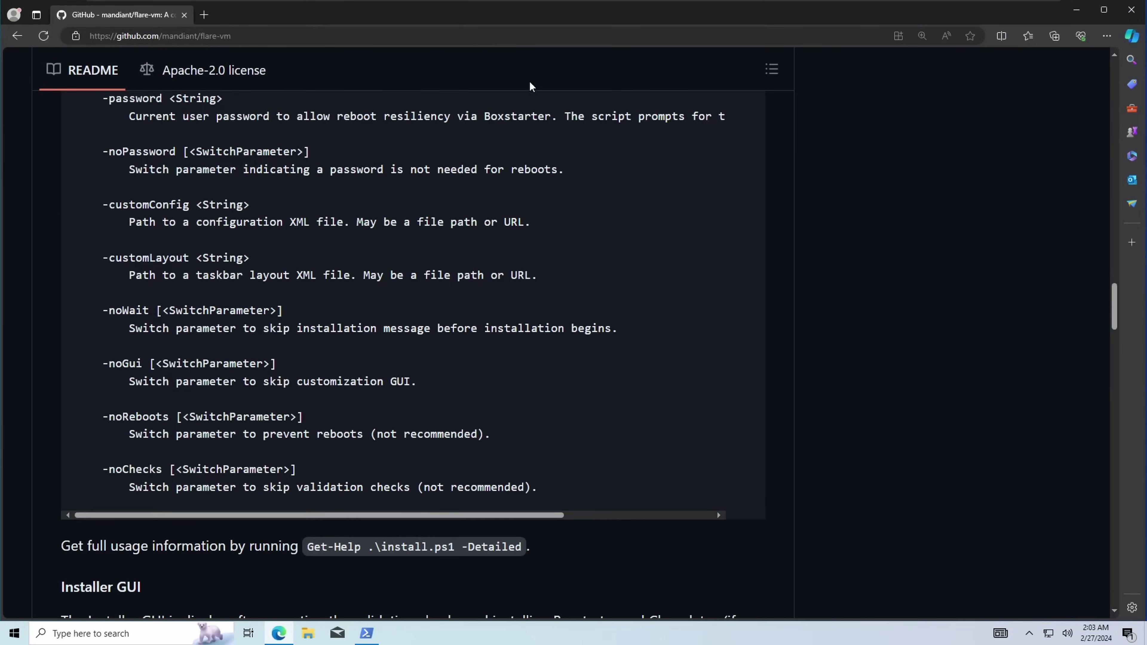
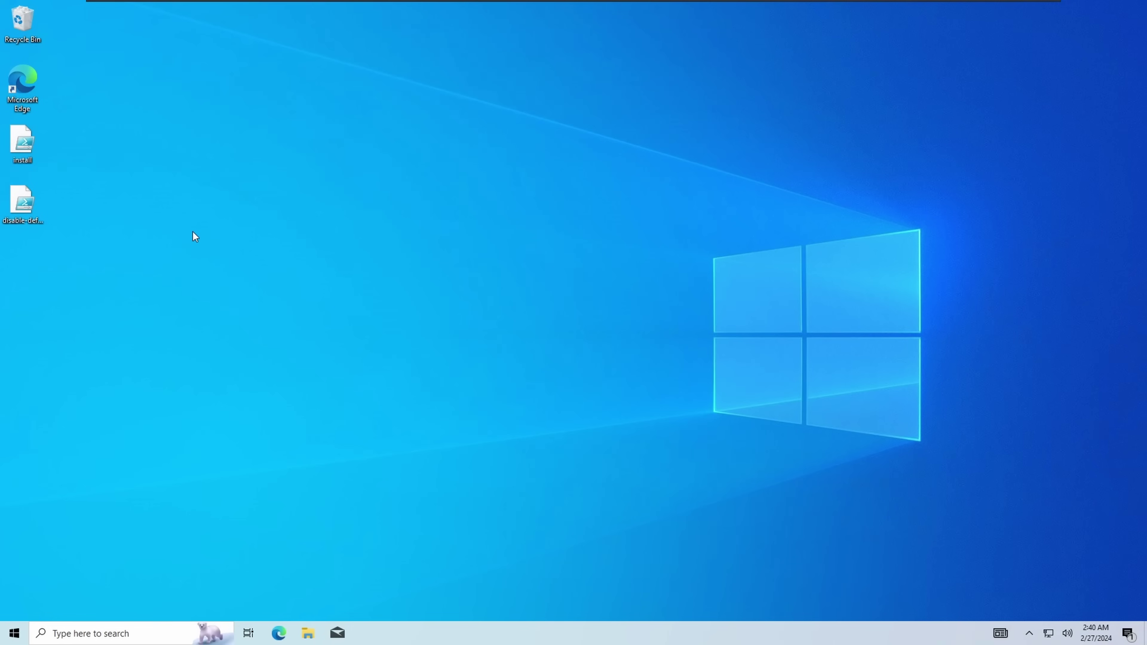
Open Windows PowerShell as administrator from the system search and run .\install.ps1 in the Desktop folder.
key(super+s)
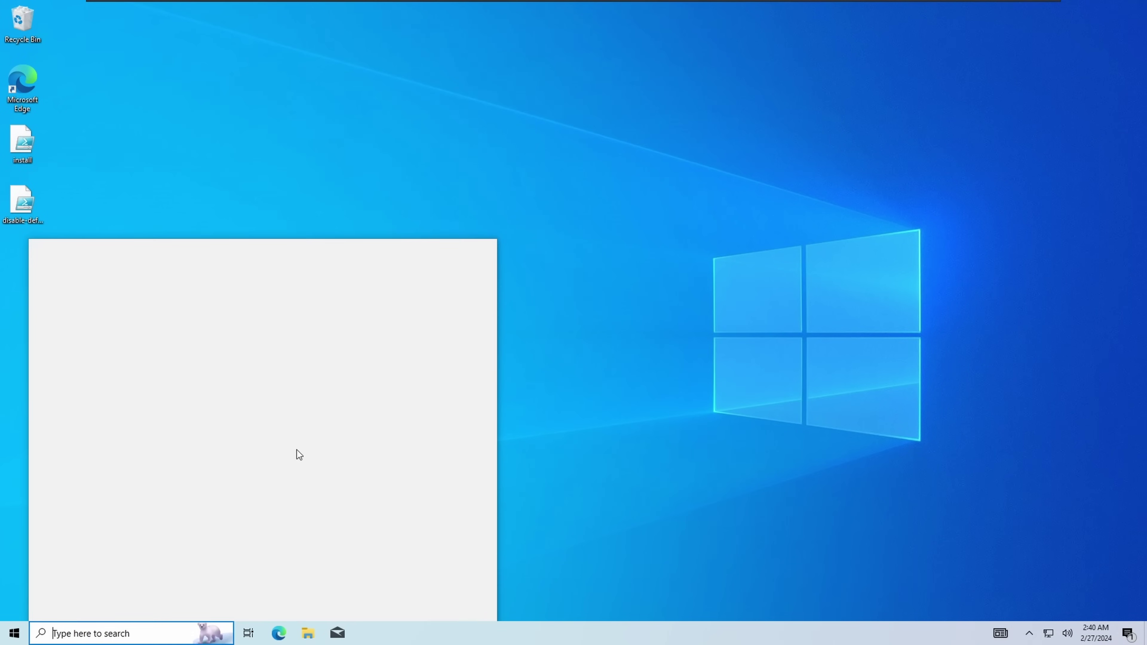
right_click(134, 464)
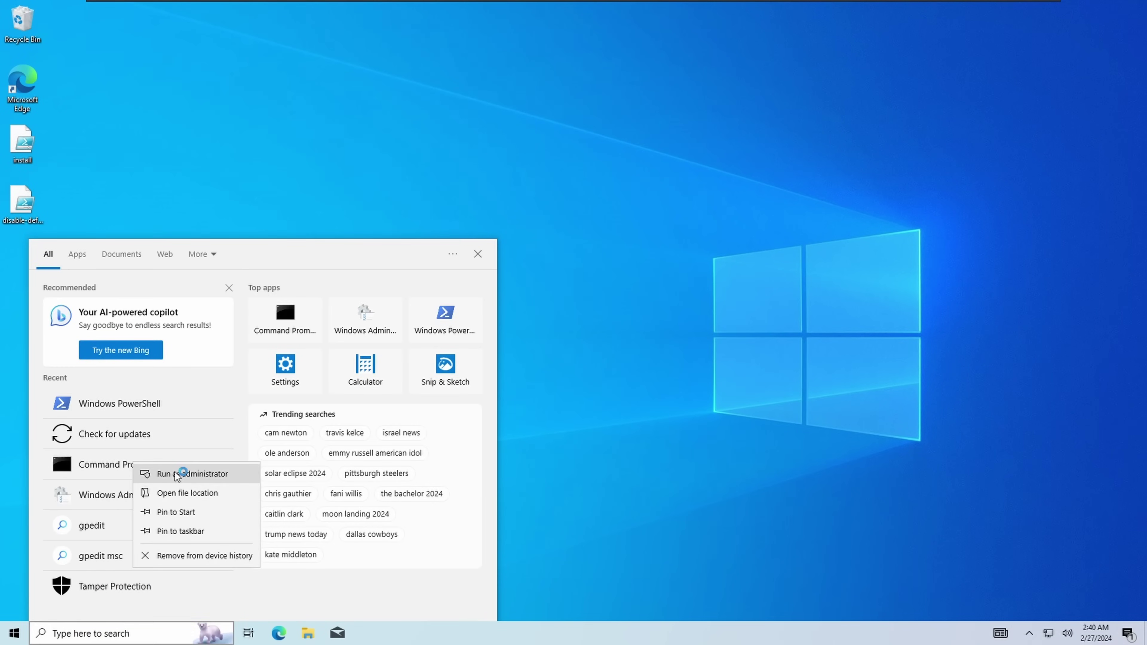
right_click(131, 402)
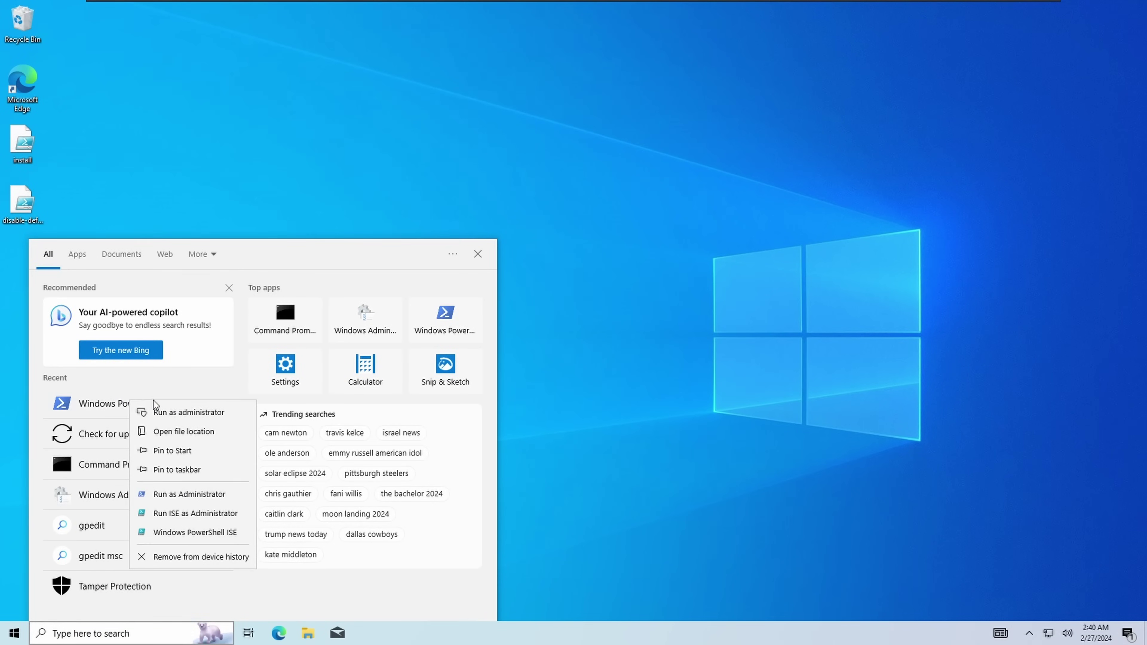
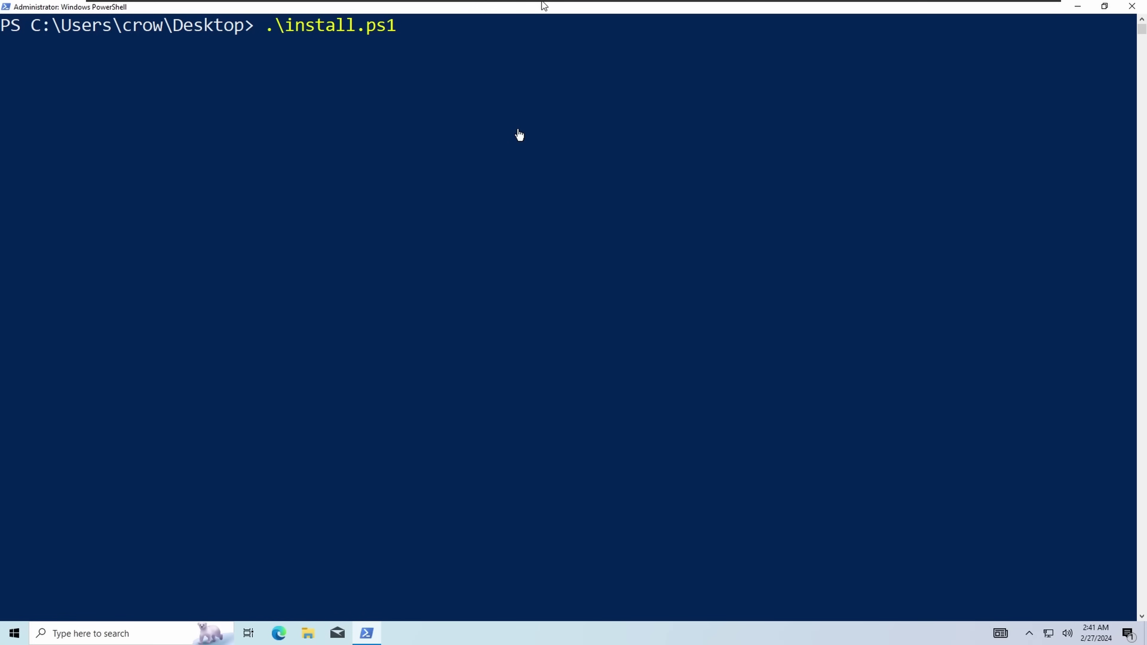
key(Return)
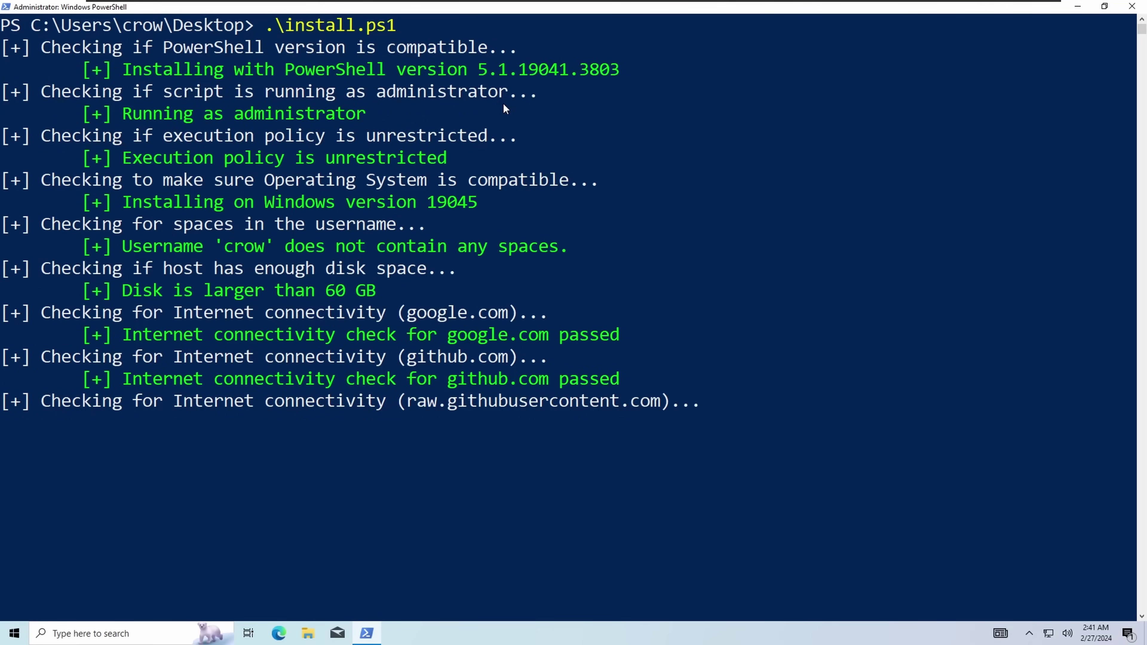
click(330, 489)
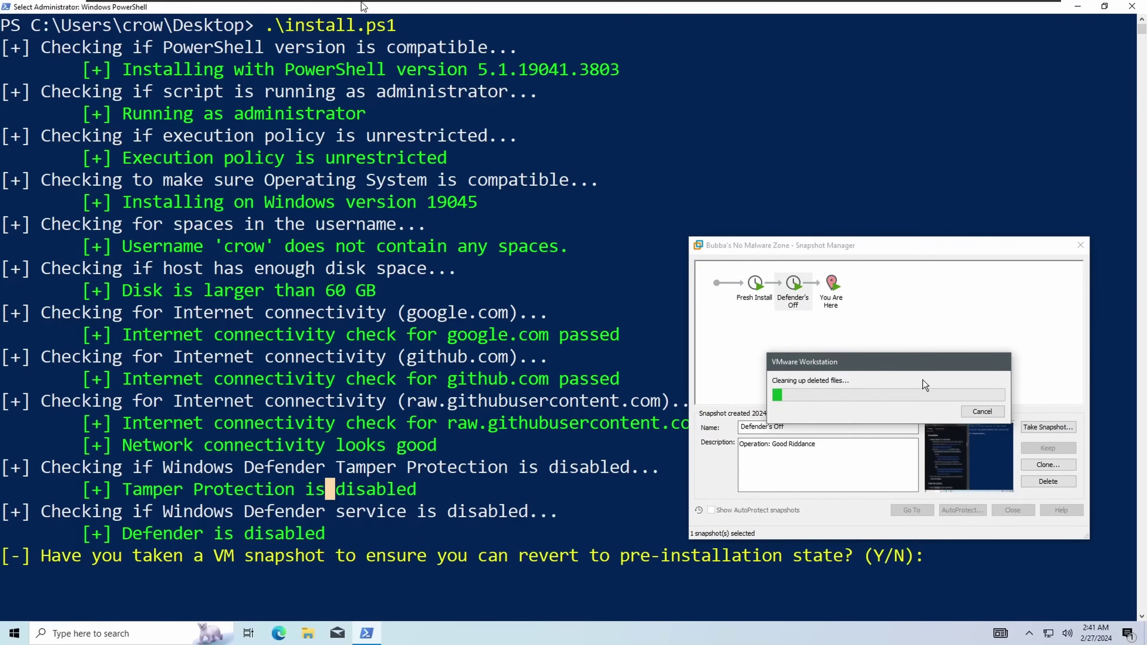
Replace the old Defender snapshot with "Defender's Off (For Real This Time)", described as "Operation: Good Riddance II (Return Of Defender)".
click(1048, 427)
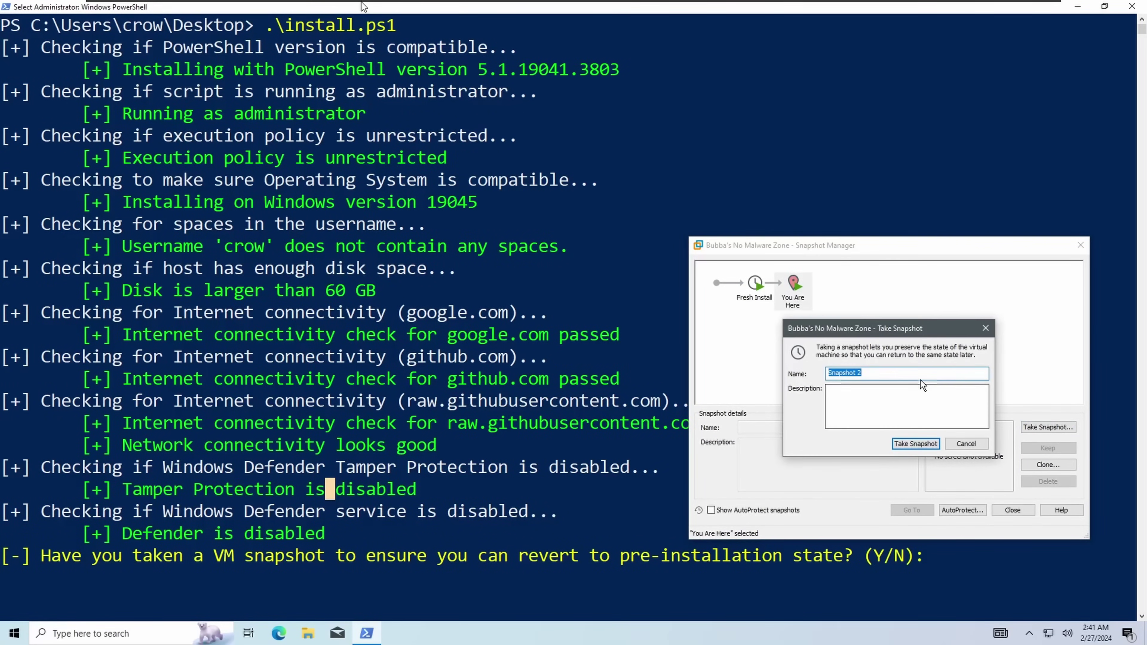
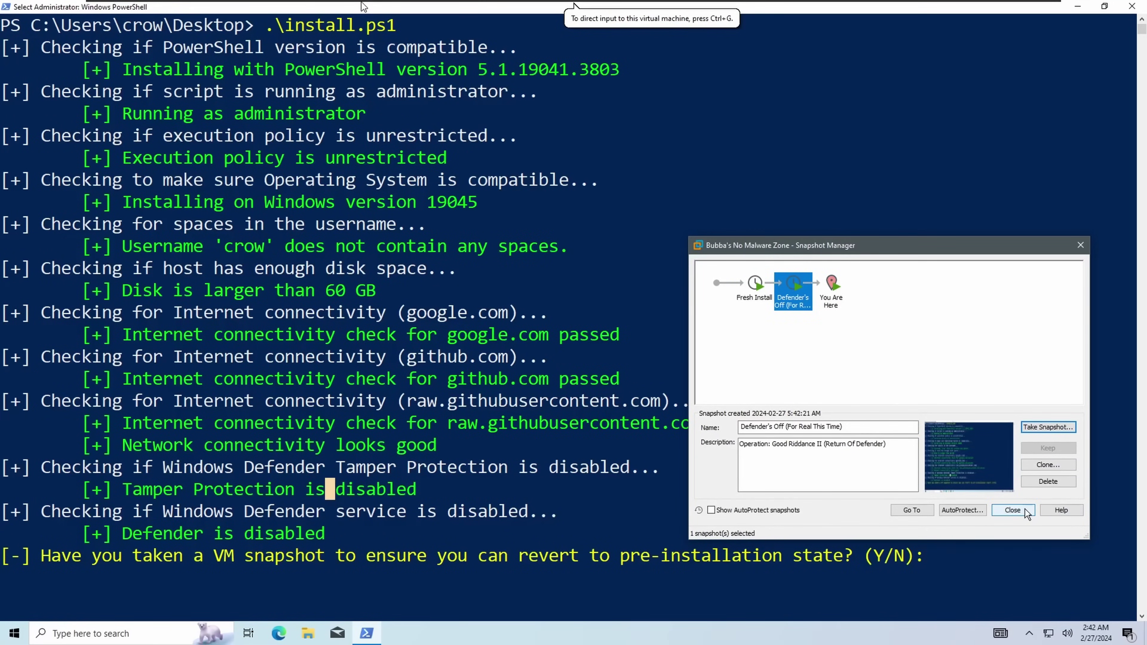
click(1012, 511)
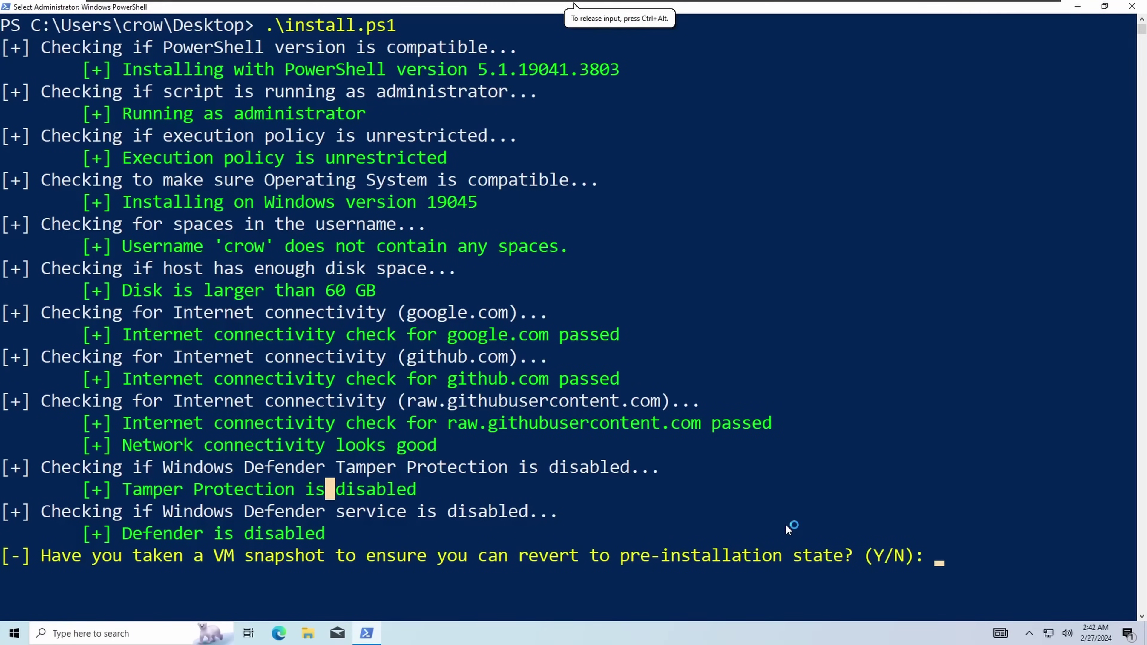
Answer y to the installer's snapshot question and enter the account password.
text(y)
key(Return)
text(****)
key(Return)
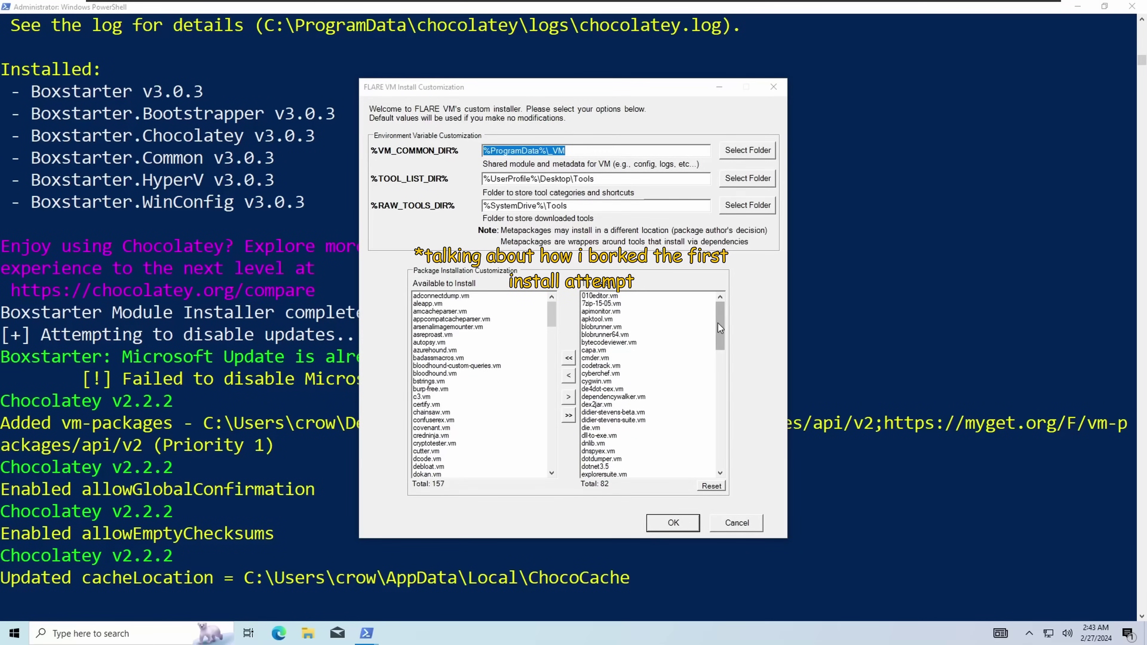
Empty the To Install list, add every available package to it, and start the FLARE-VM installation.
drag(720, 327, 717, 447)
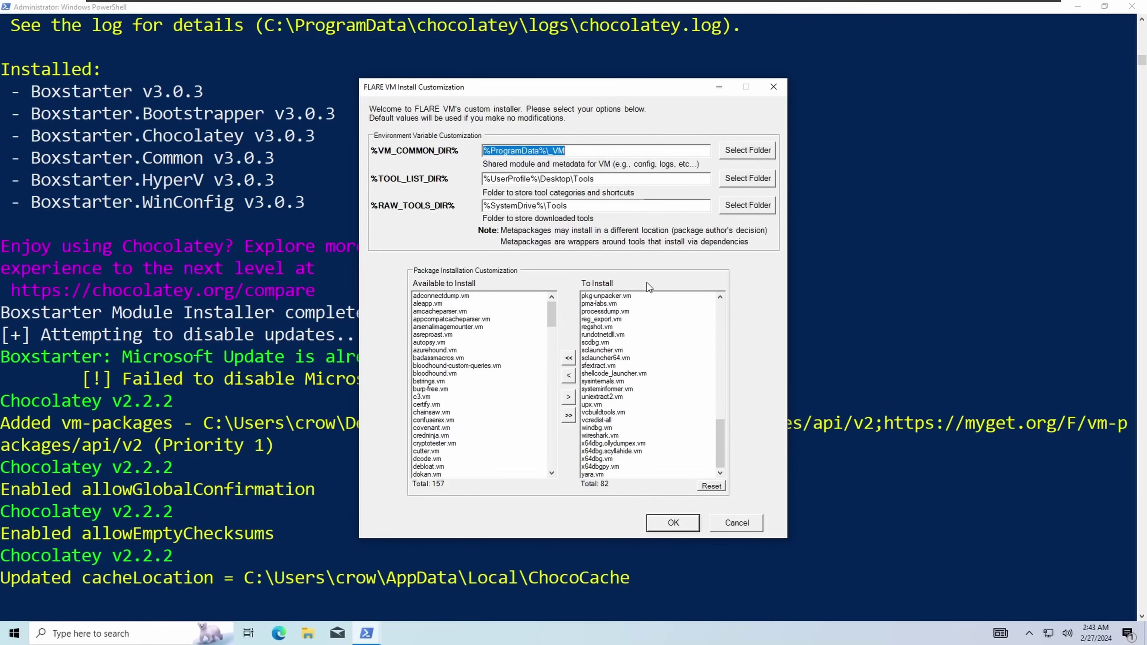
click(567, 358)
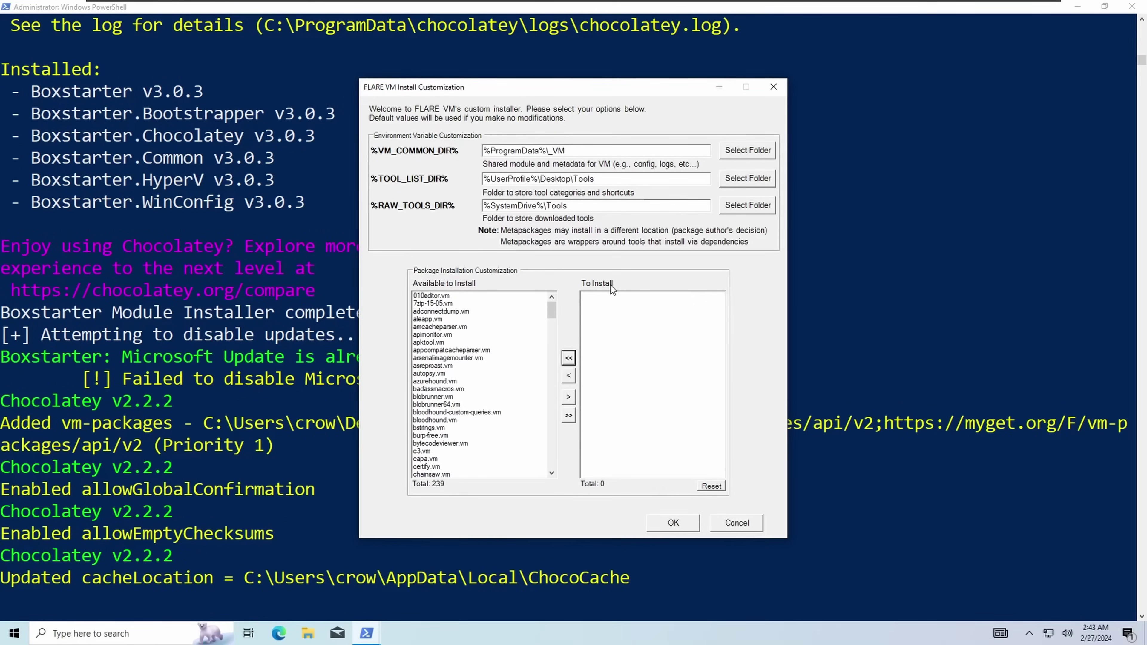
click(568, 415)
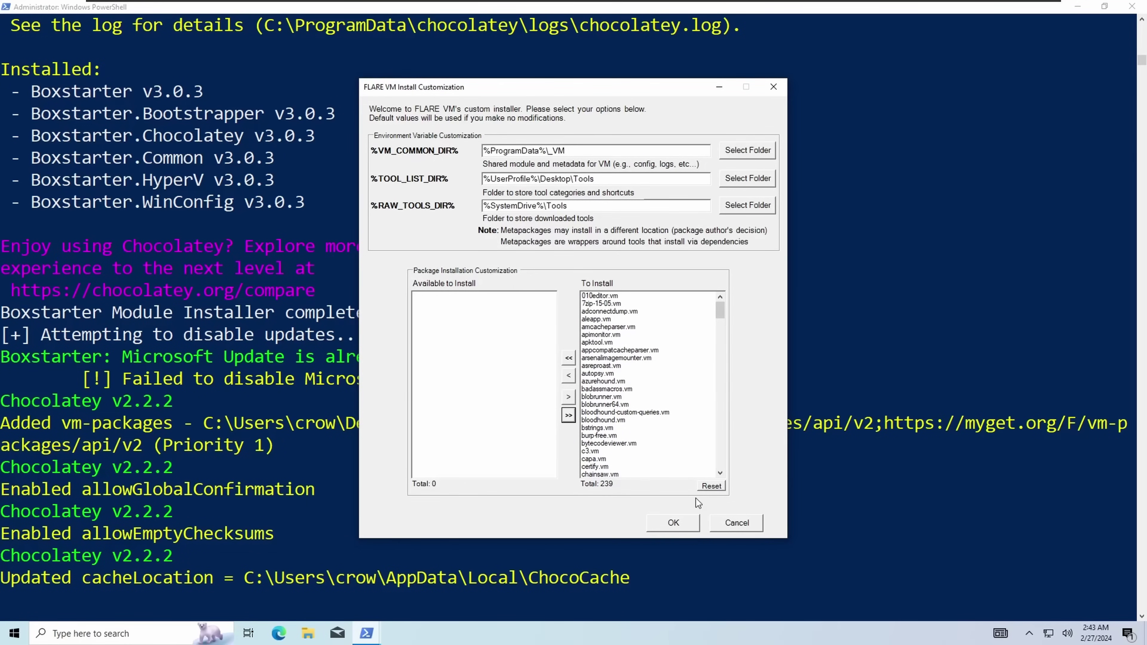
click(674, 524)
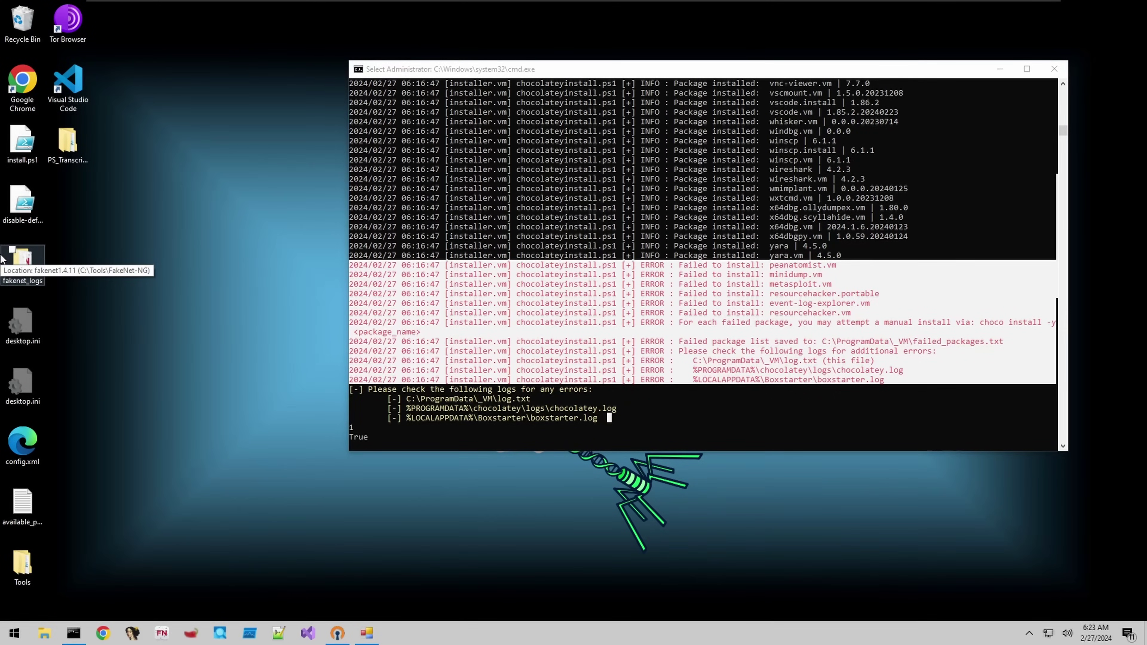
Take a virtual machine snapshot named "Post FLARE Install" with the description "Kill me now".
scroll(633, 362, down, 4)
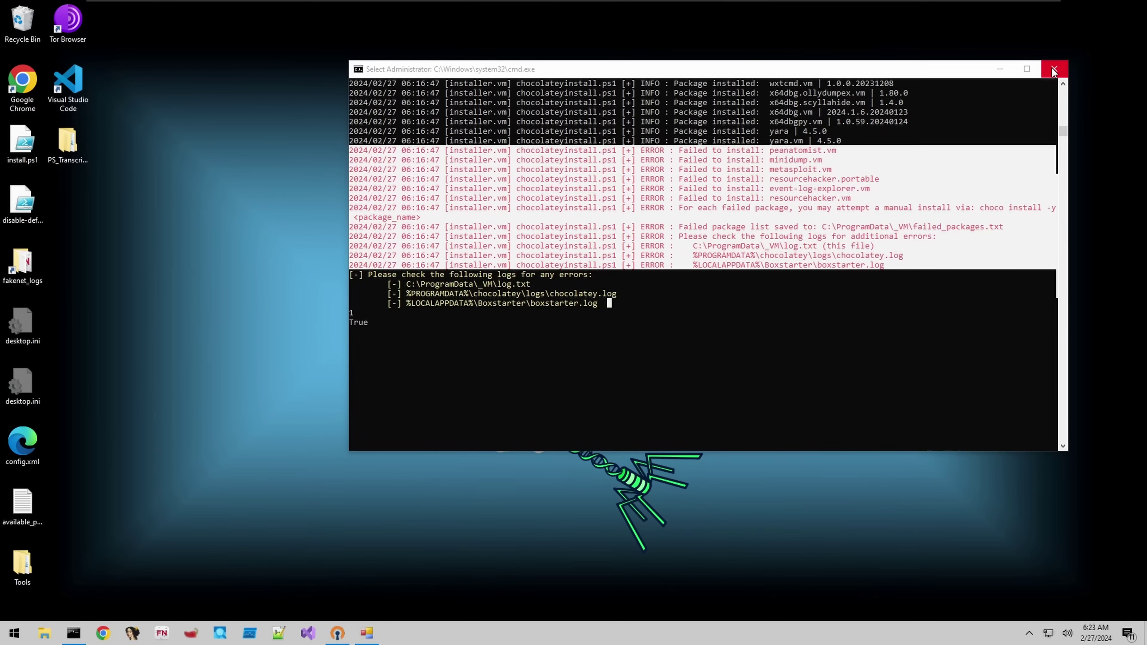
click(328, 8)
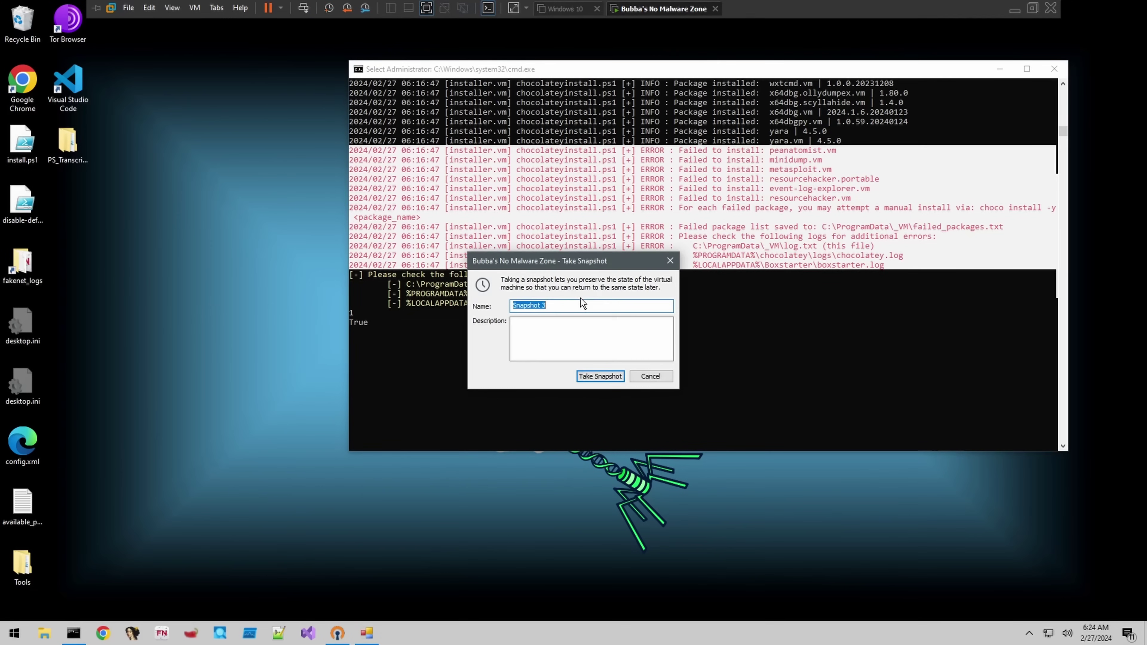
click(587, 304)
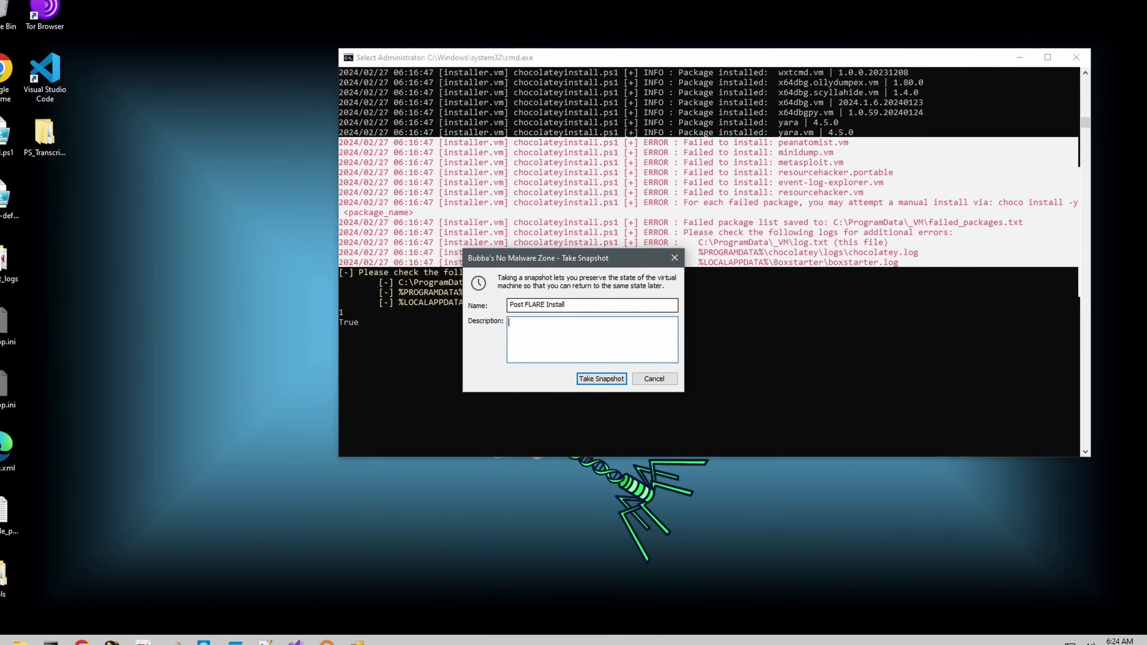
text(Kill me now)
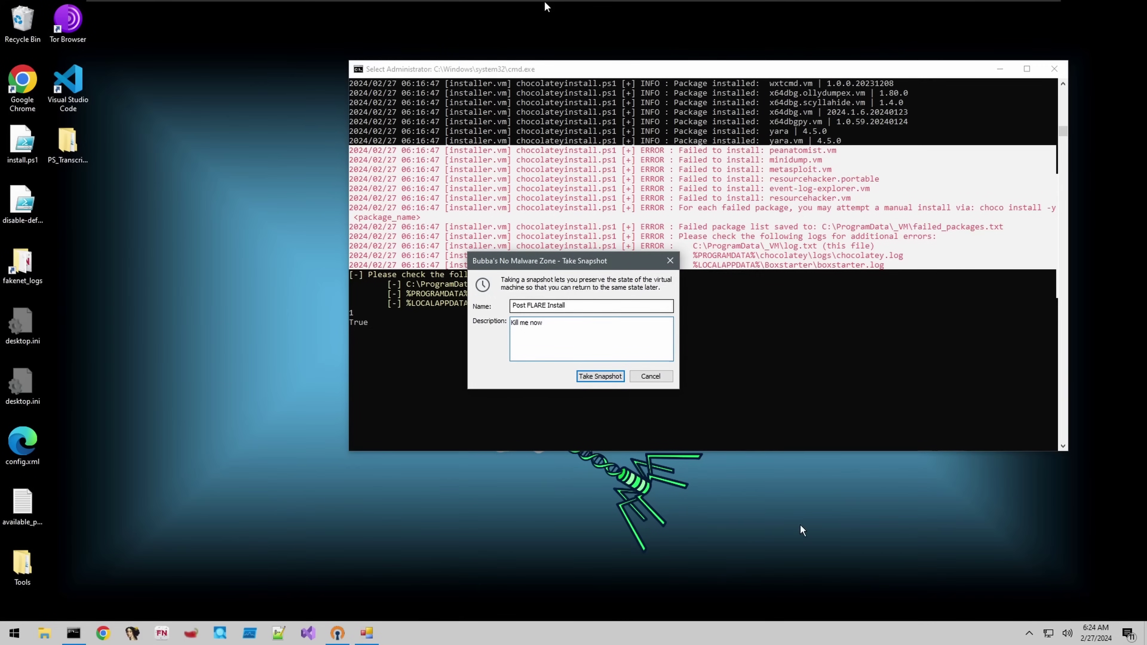
click(589, 388)
click(589, 387)
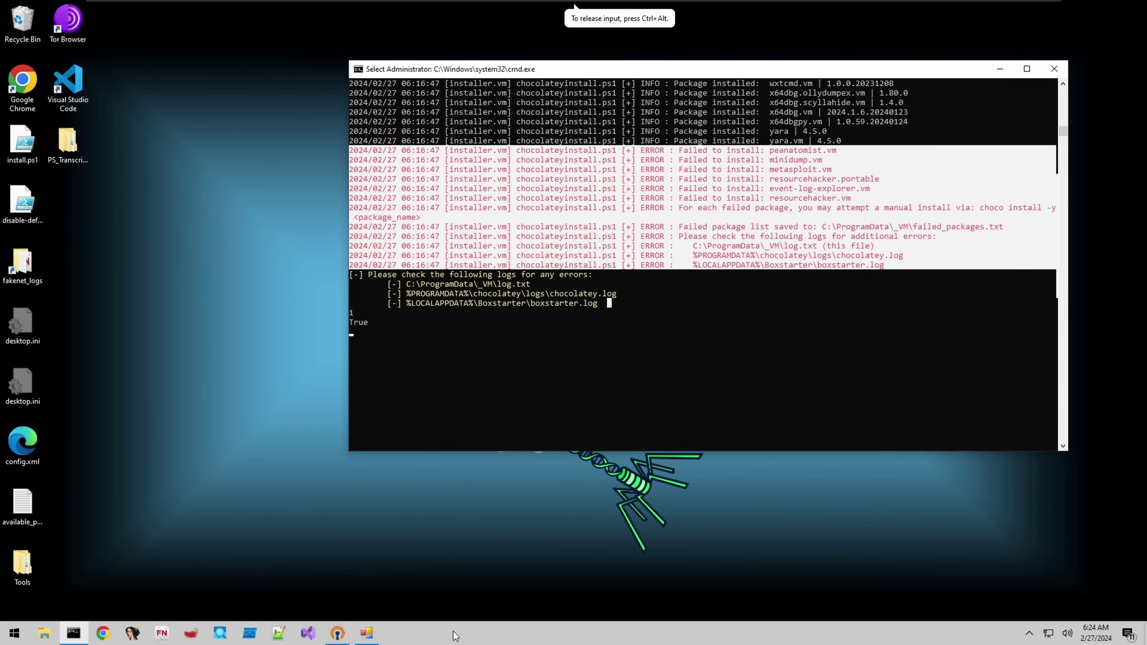
Close the windows left over from the FLARE-VM installation.
click(367, 633)
click(568, 361)
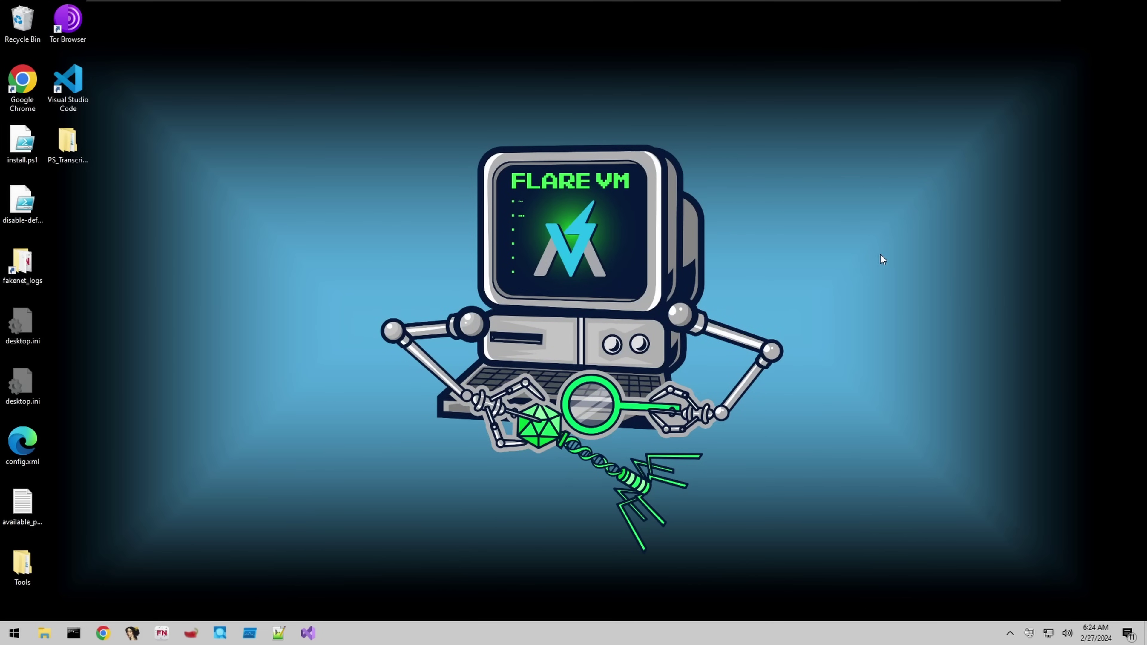
Look through the desktop Tools folder, including its Command & Control and Disassemblers subfolders, and close it.
double_click(22, 564)
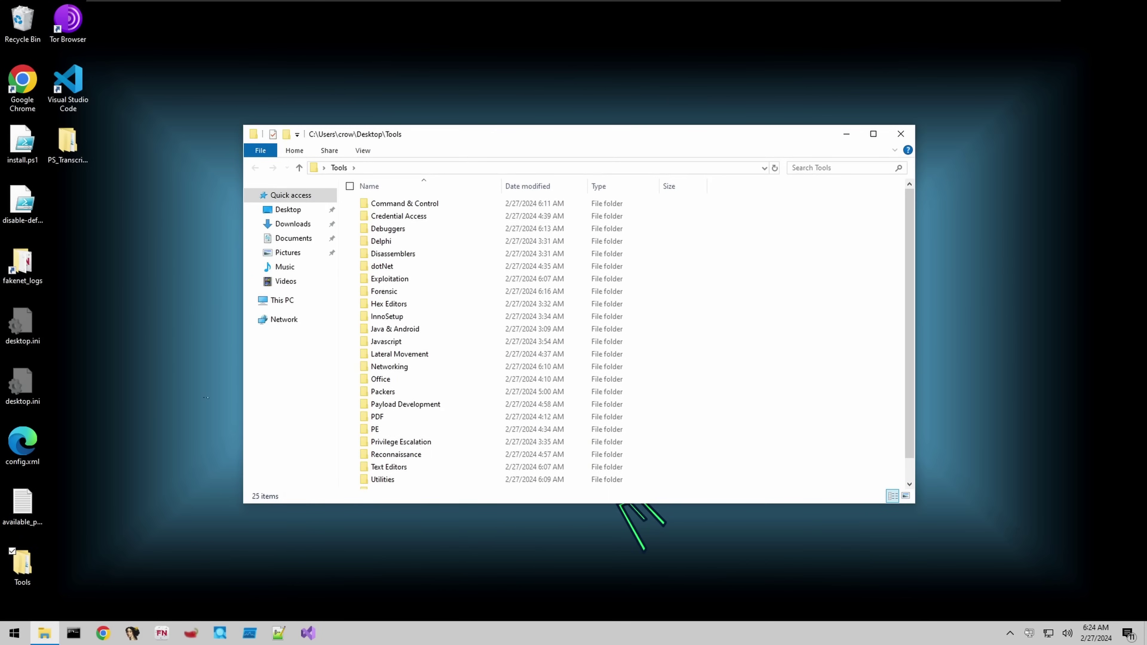
drag(517, 129, 557, 67)
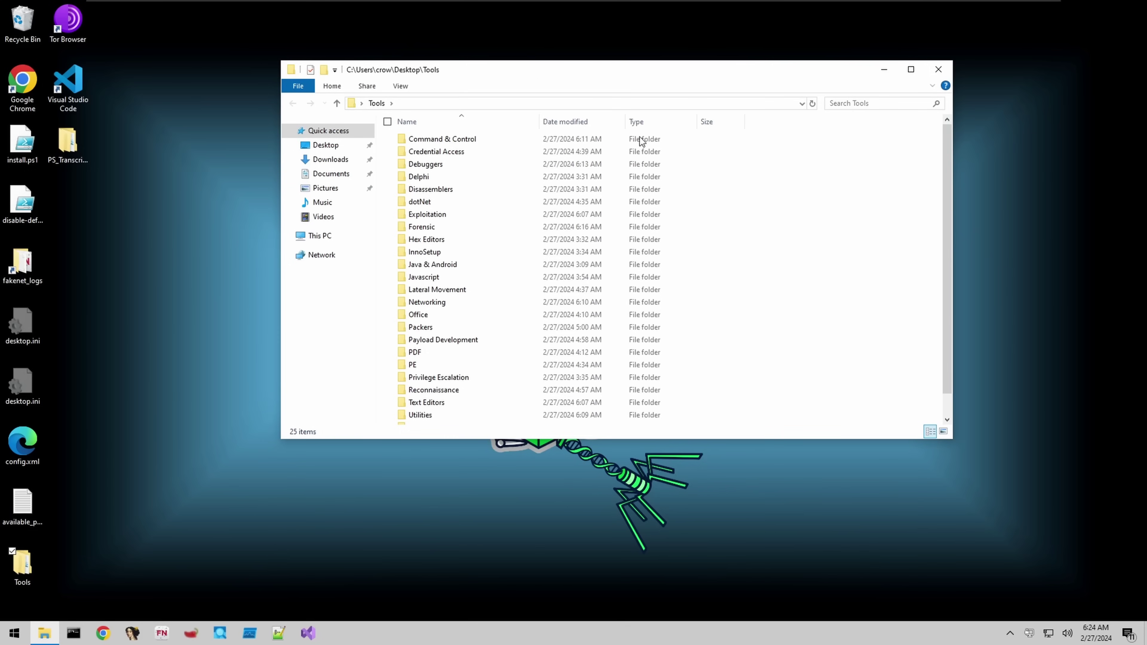
drag(935, 440, 883, 565)
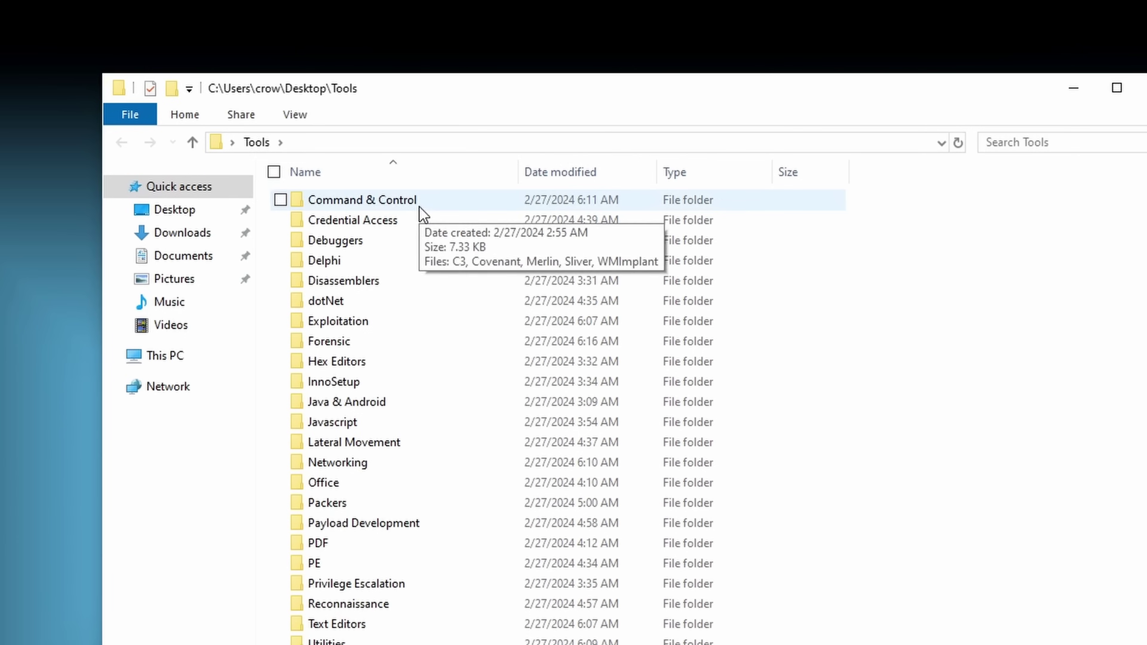
click(478, 143)
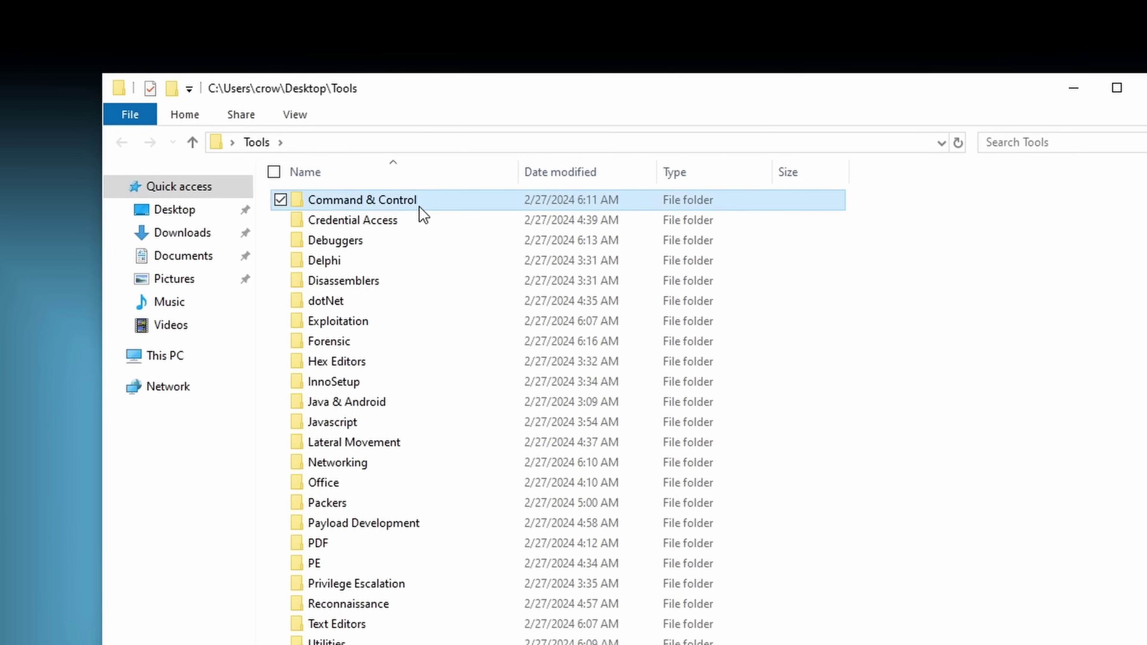
double_click(426, 206)
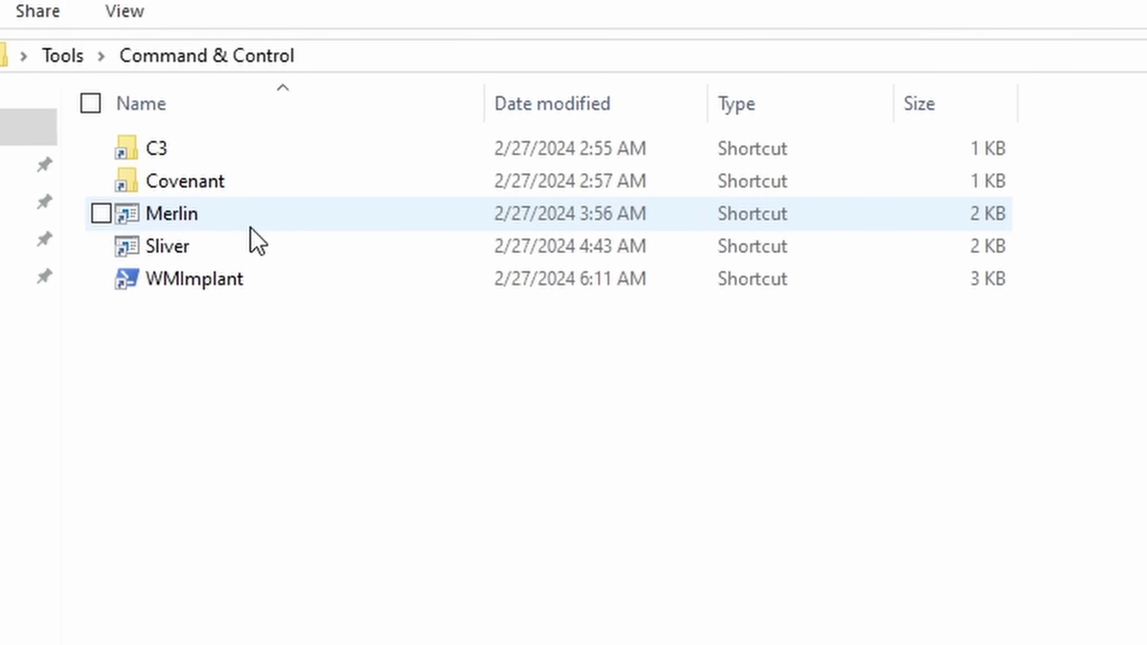
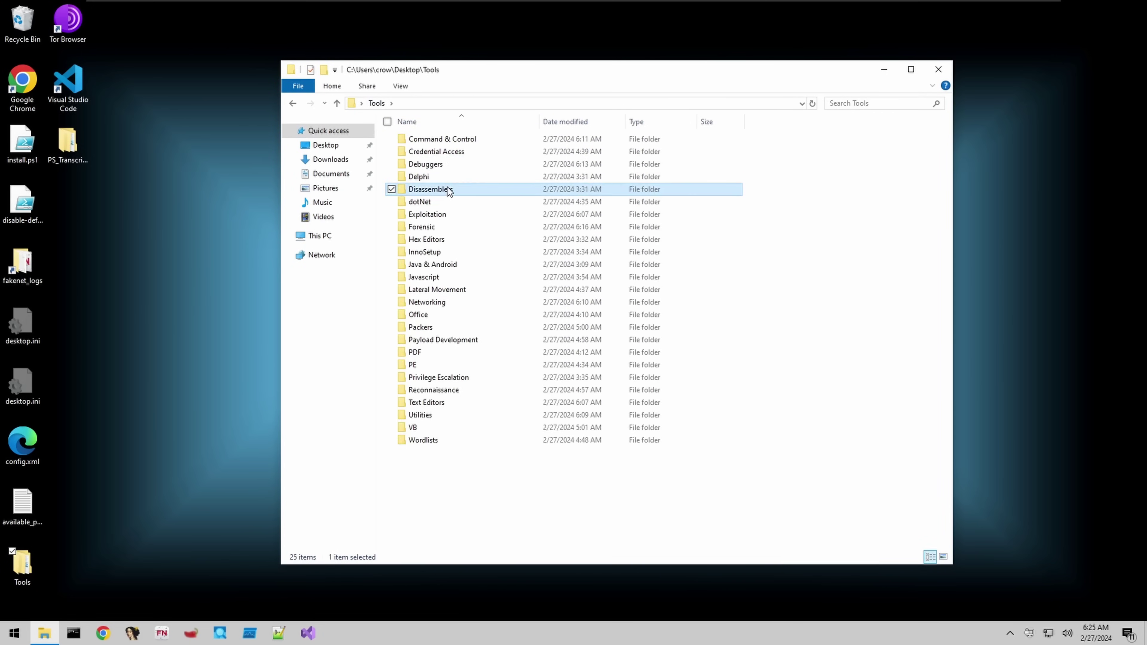
double_click(440, 189)
click(376, 103)
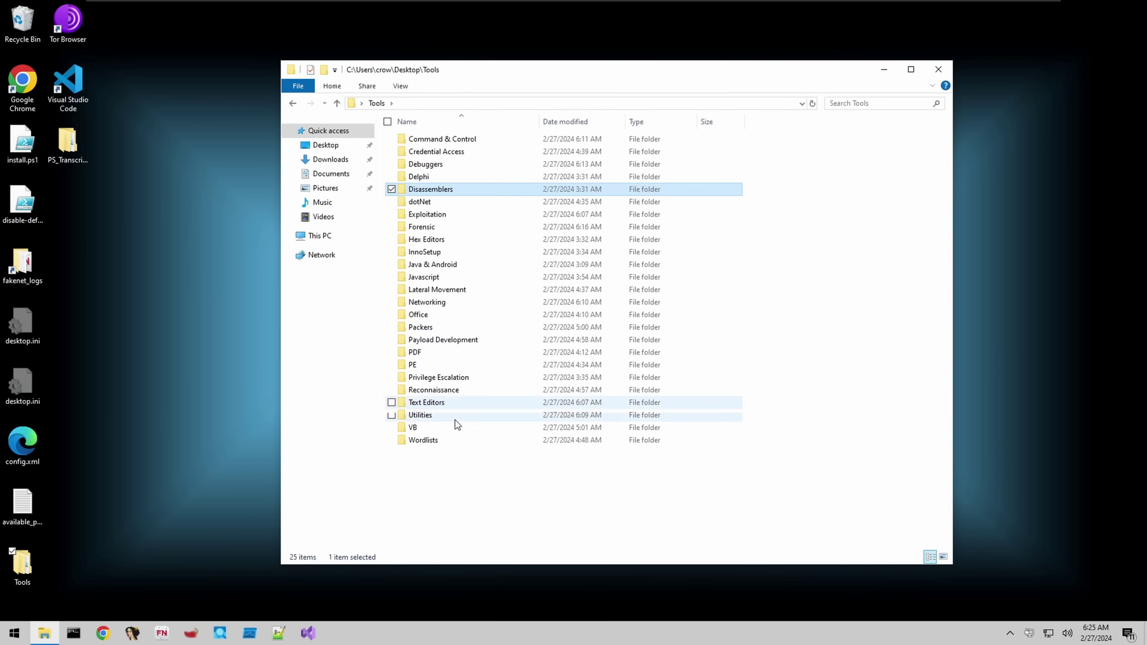
click(938, 70)
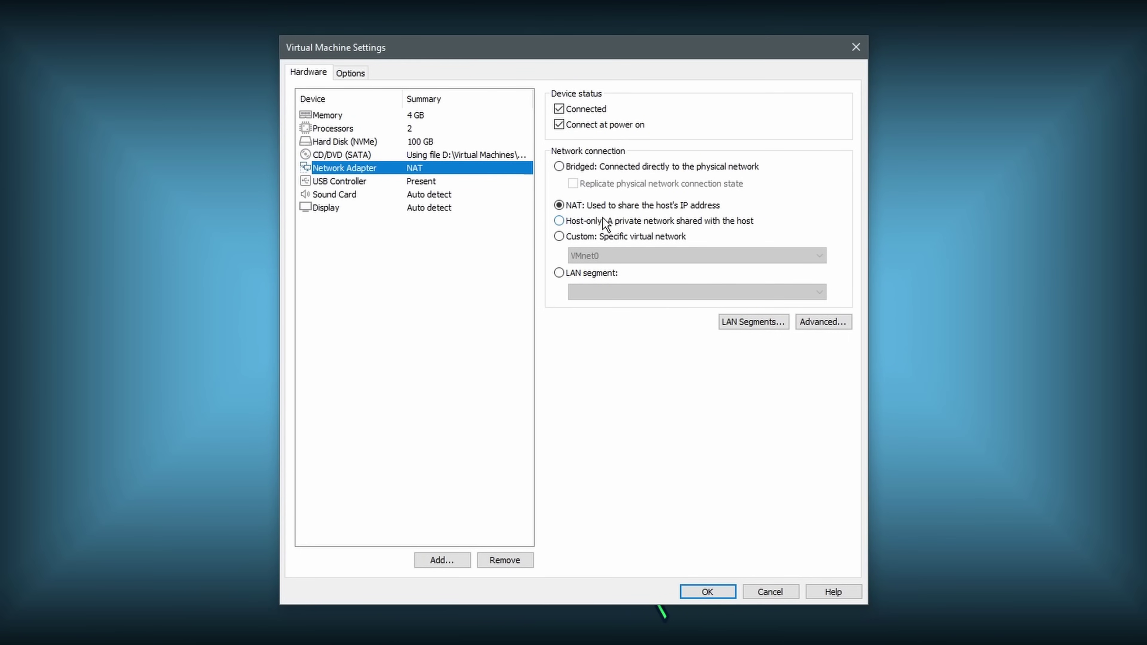
Set the virtual machine's network adapter to Host-only and apply the settings.
click(587, 223)
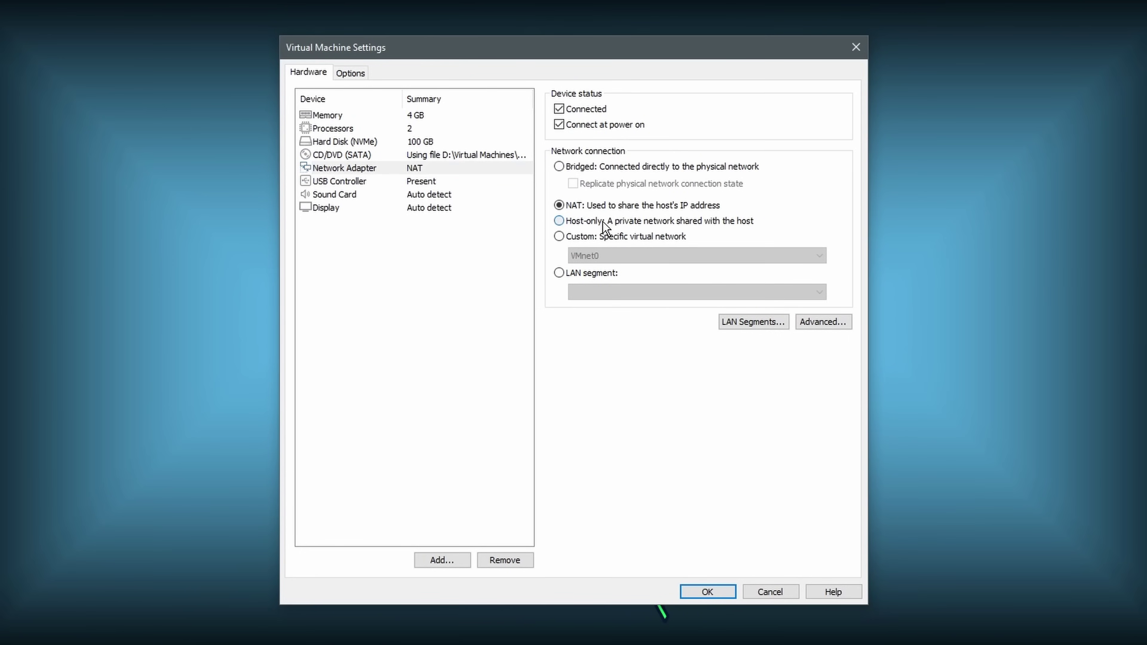
click(704, 592)
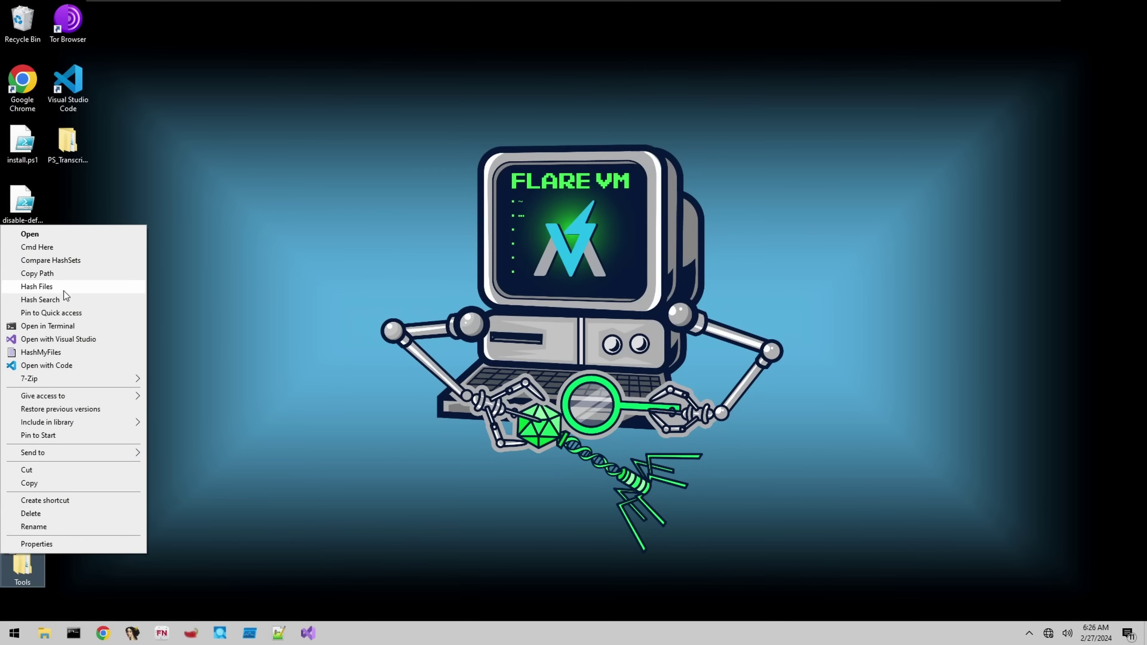
Examine the analysis actions available for the Tools folder and the Visual Studio Code shortcut.
right_click(346, 246)
right_click(23, 565)
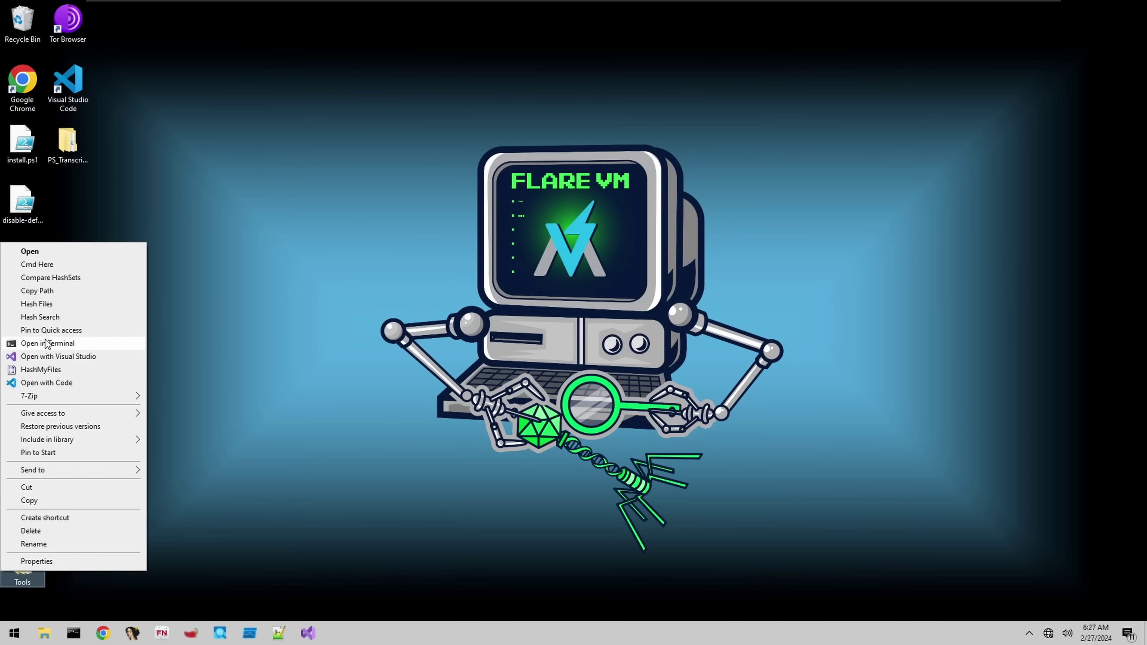
click(56, 278)
click(891, 167)
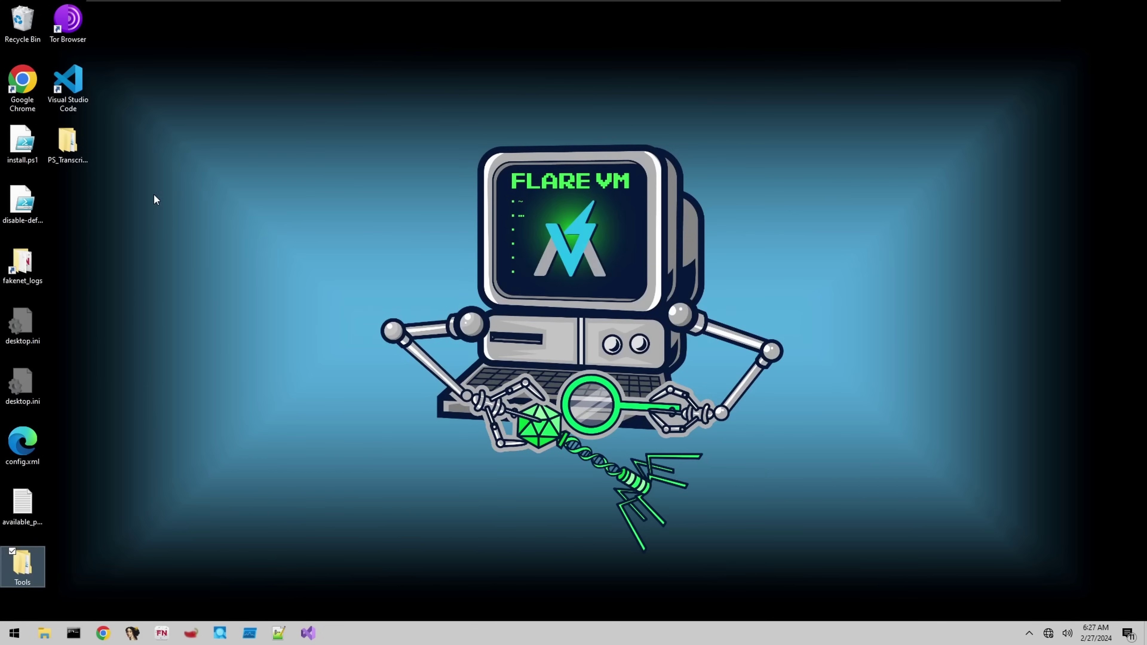
right_click(74, 97)
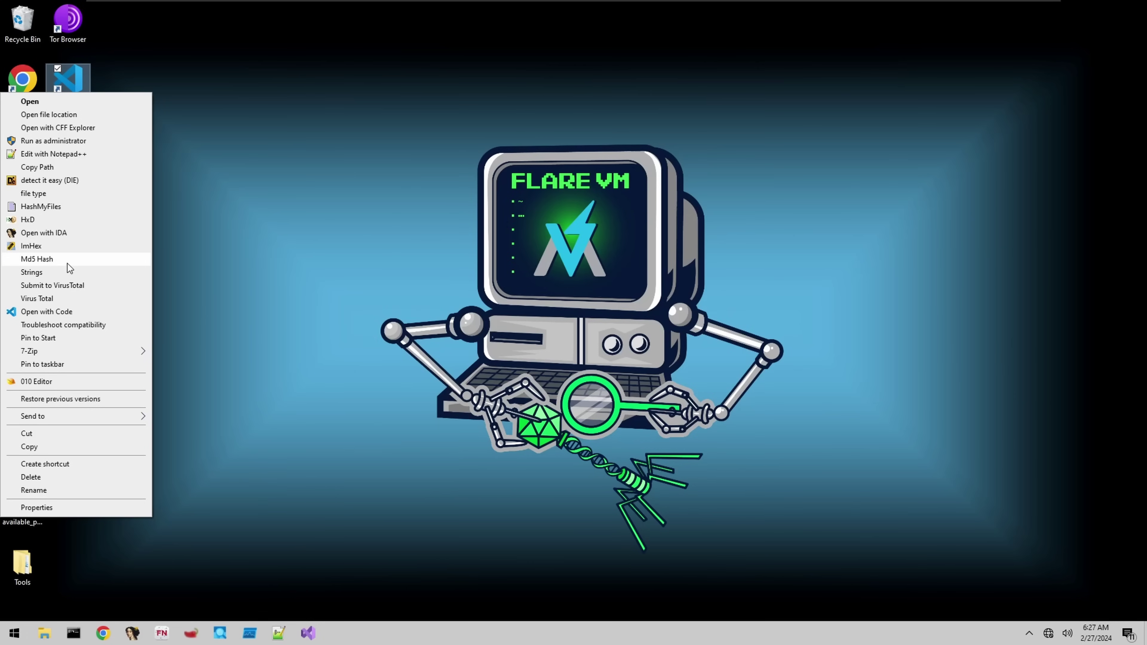
click(81, 195)
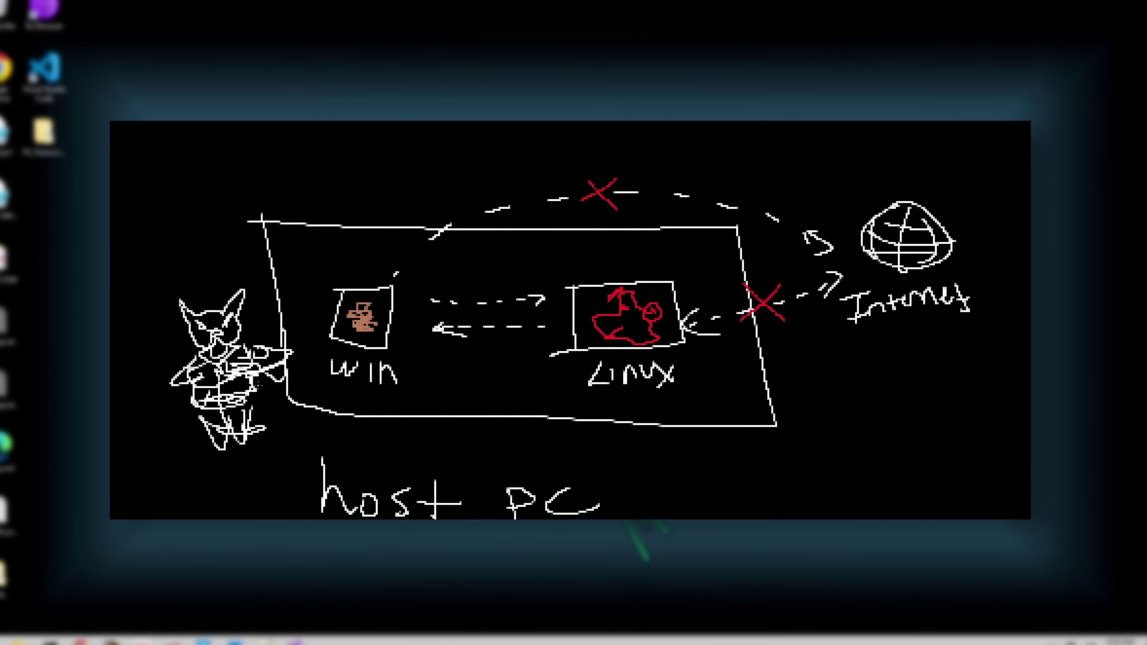
Add white body strokes to the cat figure in the network sketch and write "Wtf?" above it.
drag(180, 411, 170, 421)
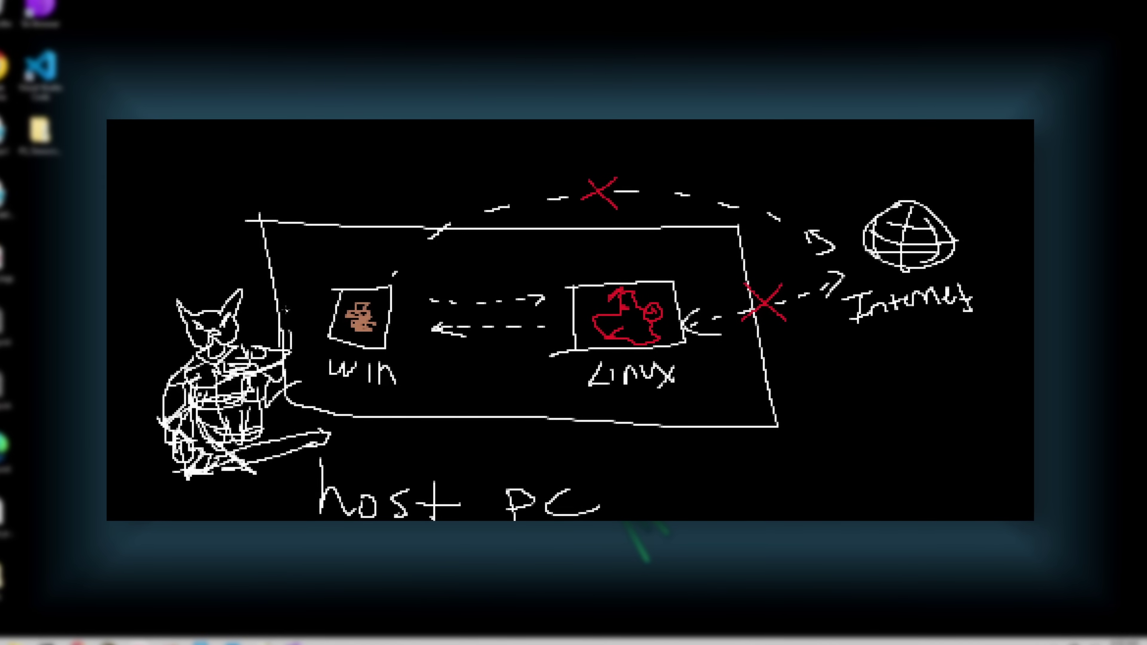
drag(326, 310, 327, 410)
drag(141, 230, 170, 234)
drag(174, 229, 181, 273)
mouse_move(175, 255)
mouse_down()
mouse_move(189, 251)
mouse_move(196, 266)
mouse_up()
drag(193, 255, 212, 245)
drag(215, 235, 224, 249)
click(224, 267)
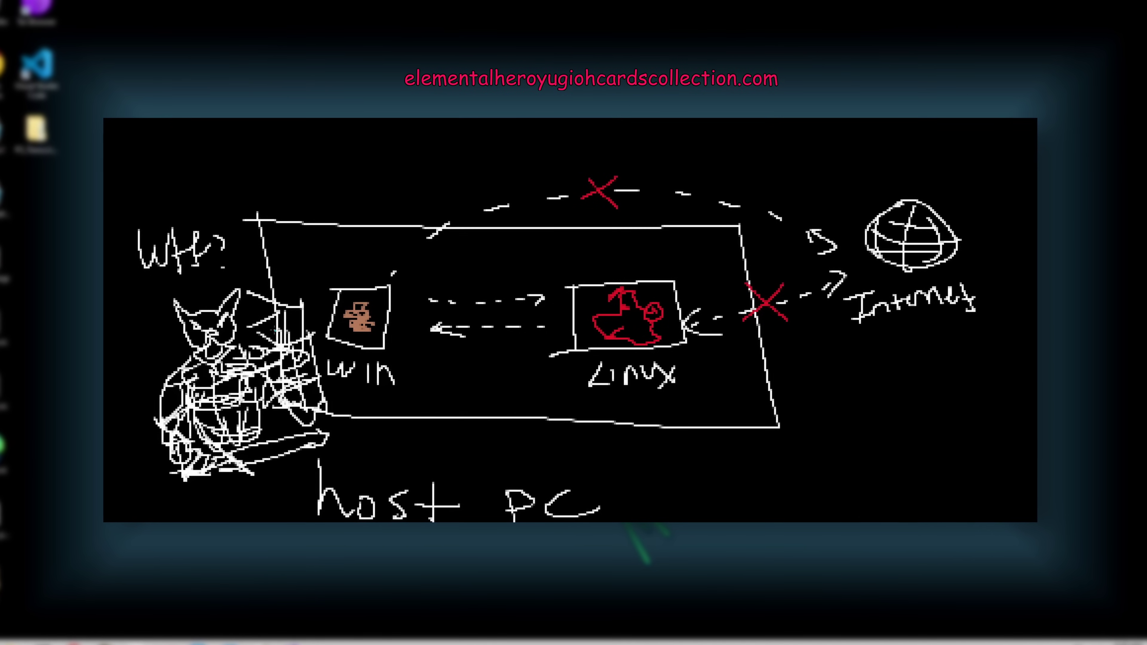
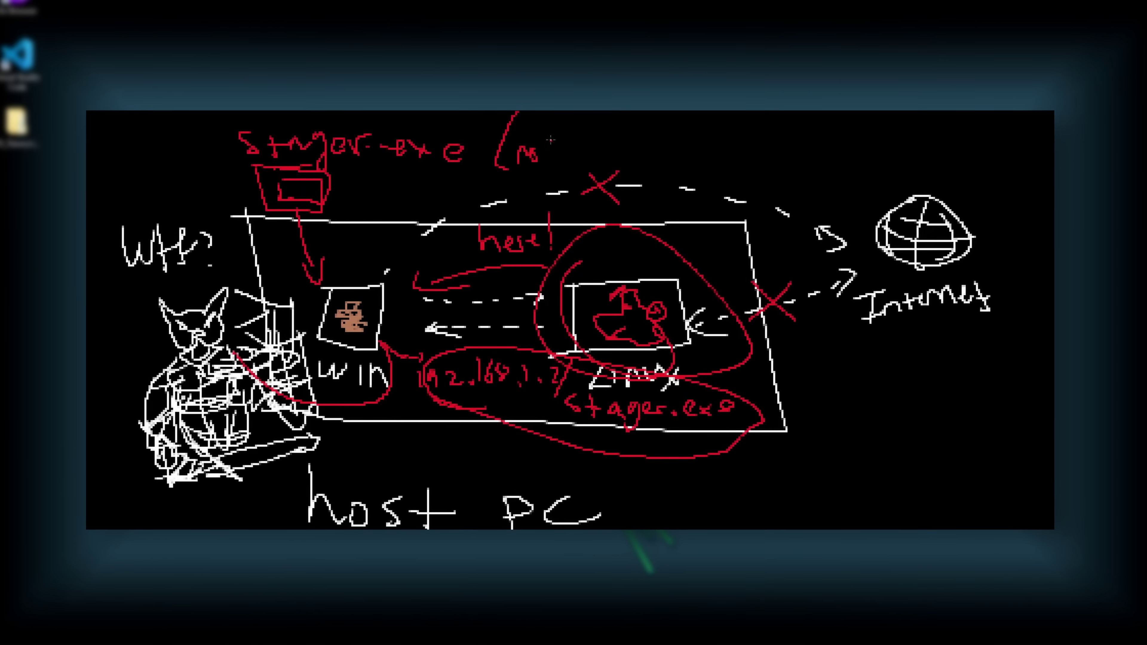
Write "(not really the" in red after "stager.exe" and scribble red zigzags around the Internet globe.
mouse_move(538, 149)
mouse_down()
mouse_move(872, 133)
mouse_move(1034, 180)
mouse_move(1039, 312)
mouse_up()
scroll(417, 266, down, 3)
scroll(418, 266, up, 3)
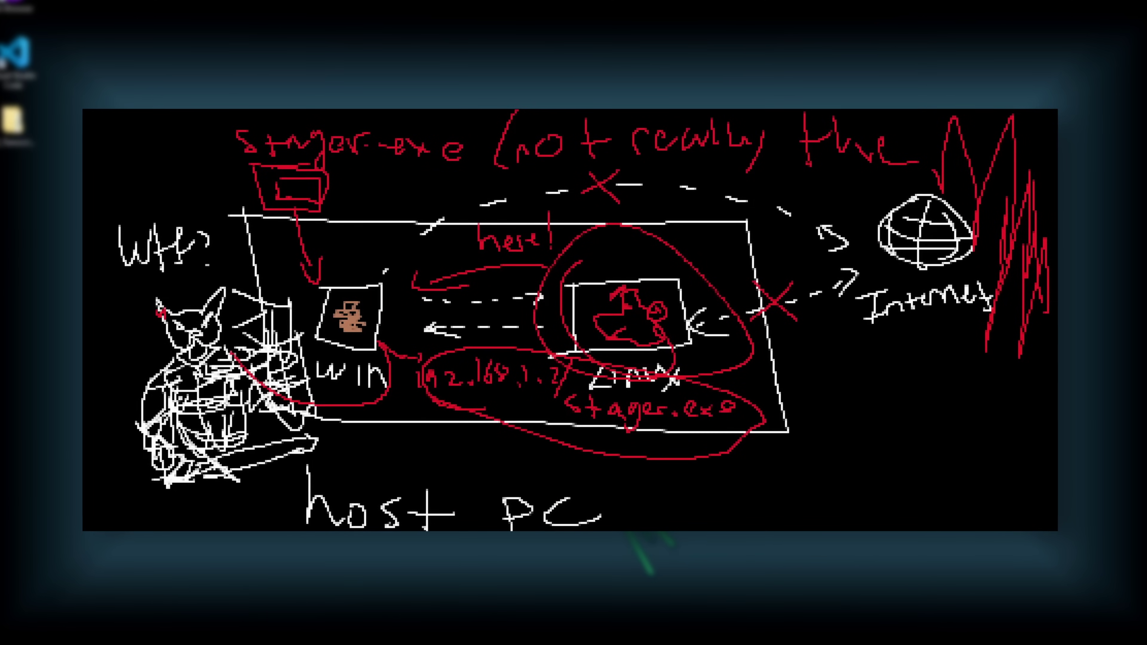
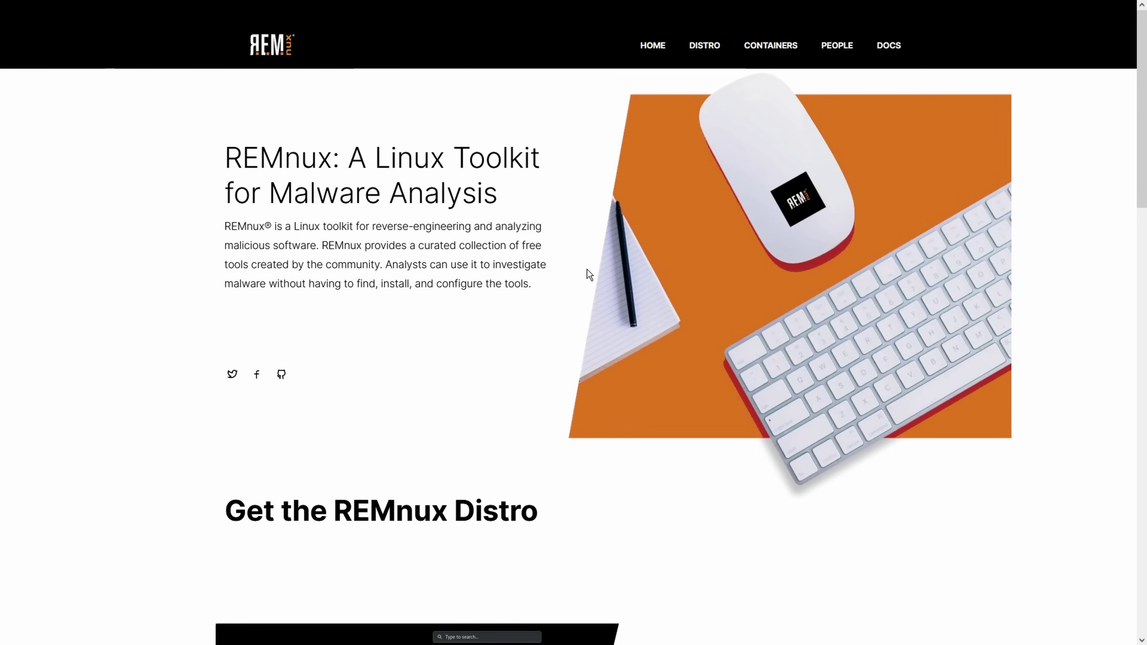
Review the download and installation options for the REMnux distro on its website.
scroll(567, 133, down, 20)
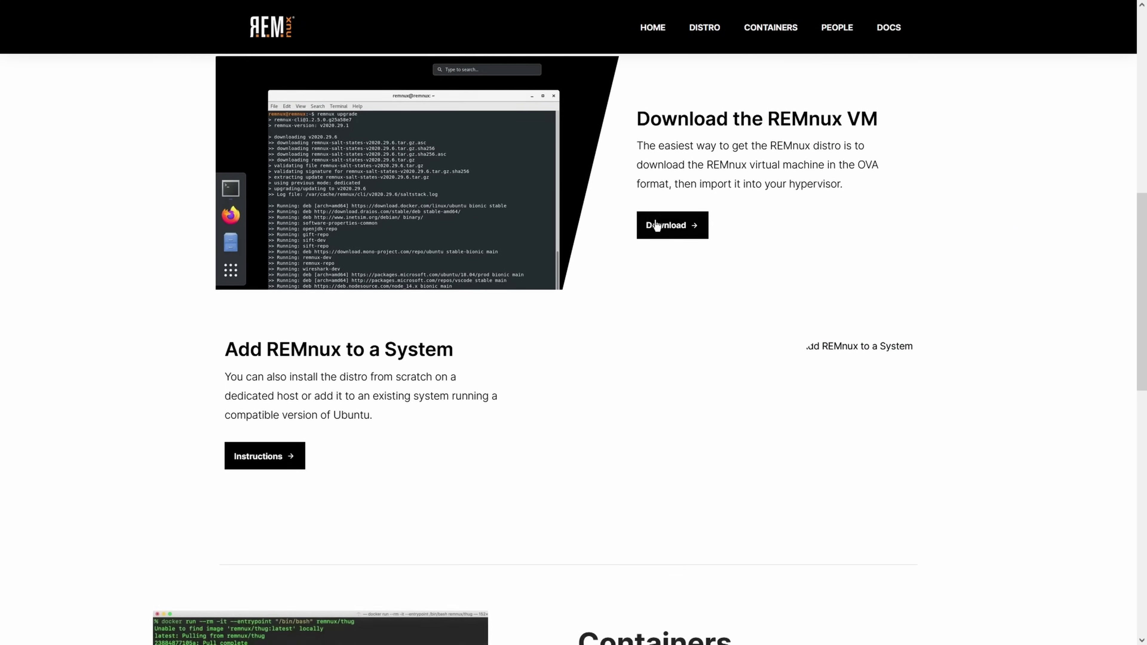
scroll(319, 513, down, 2)
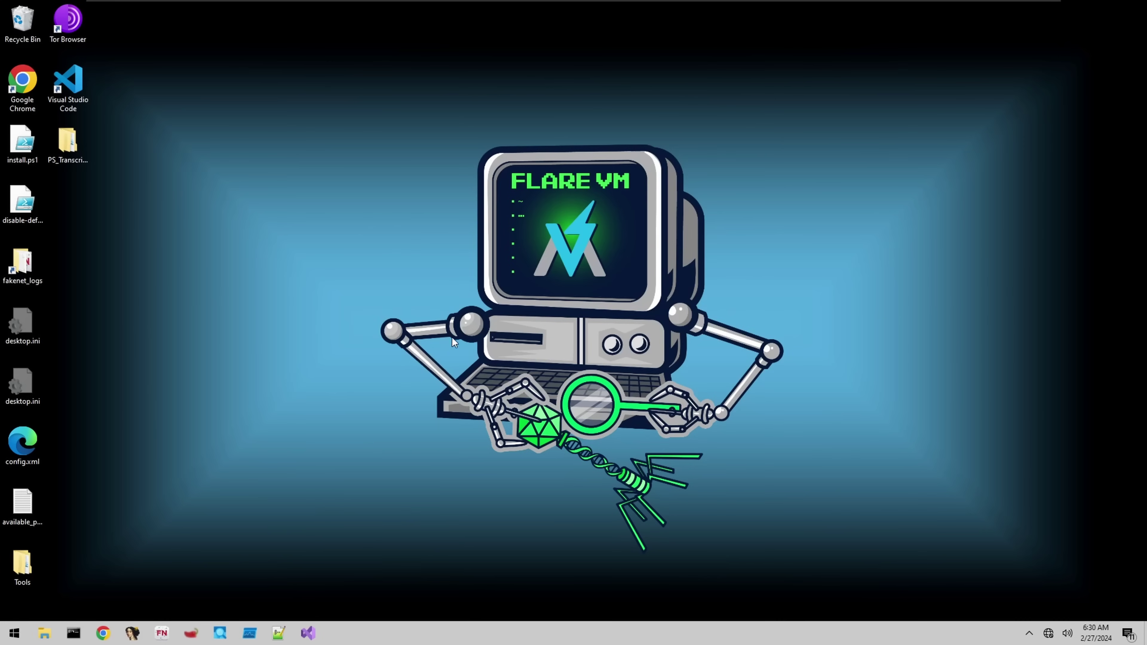
Compute the MD5 hash of the Visual Studio Code shortcut's program, highlight the hash value, and close the result.
right_click(70, 94)
right_click(277, 134)
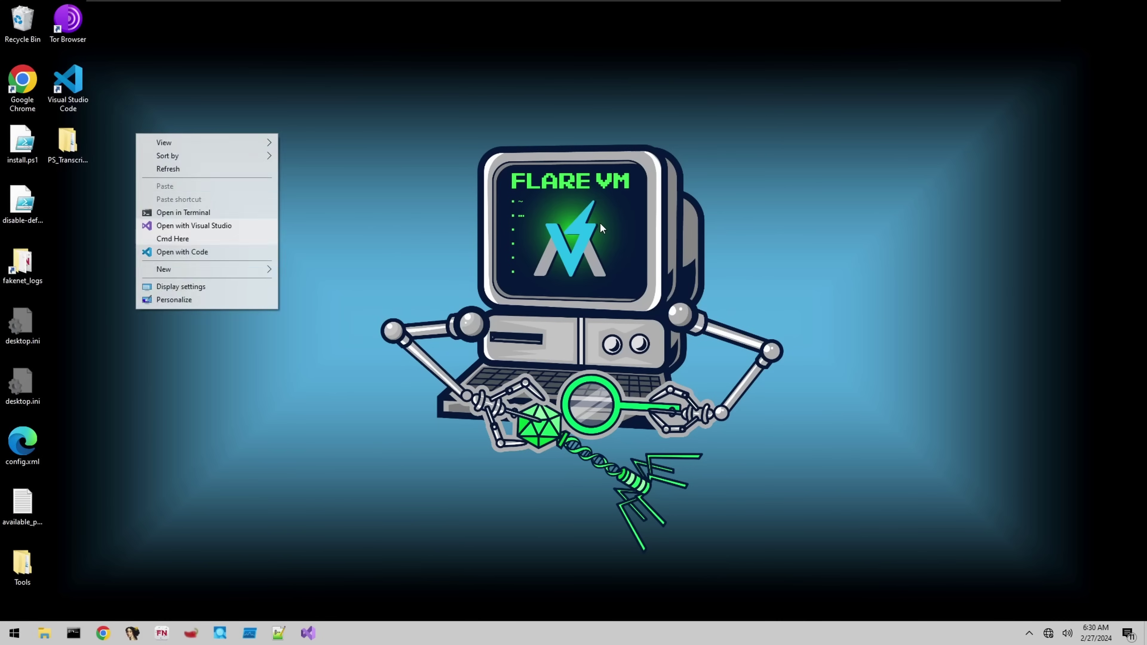
right_click(64, 73)
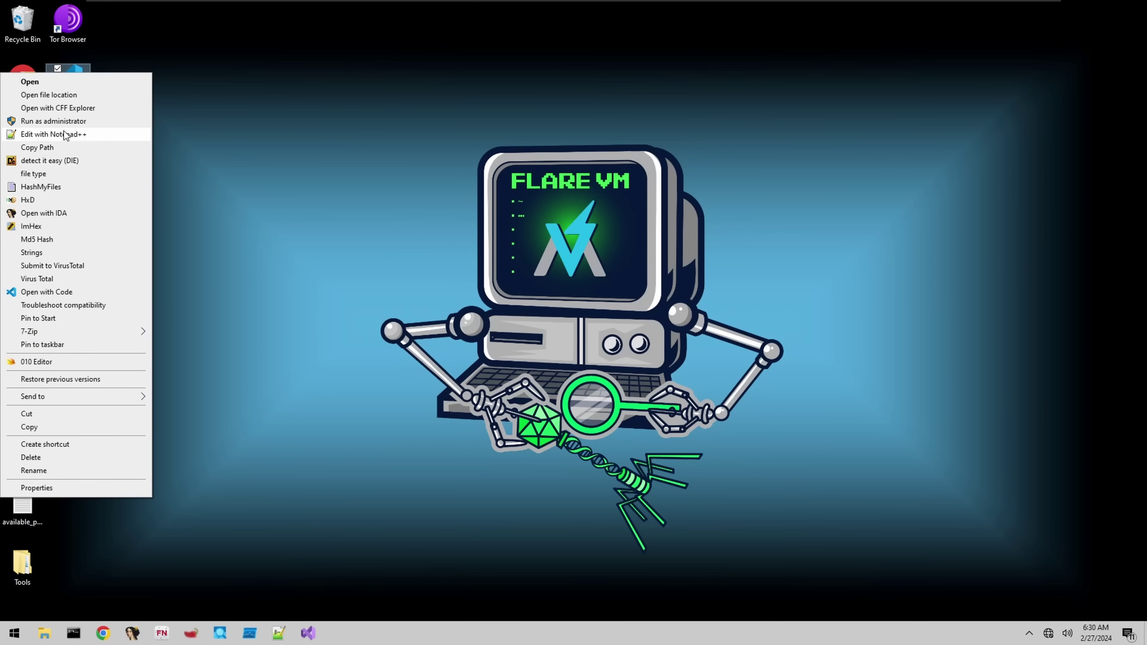
key(Escape)
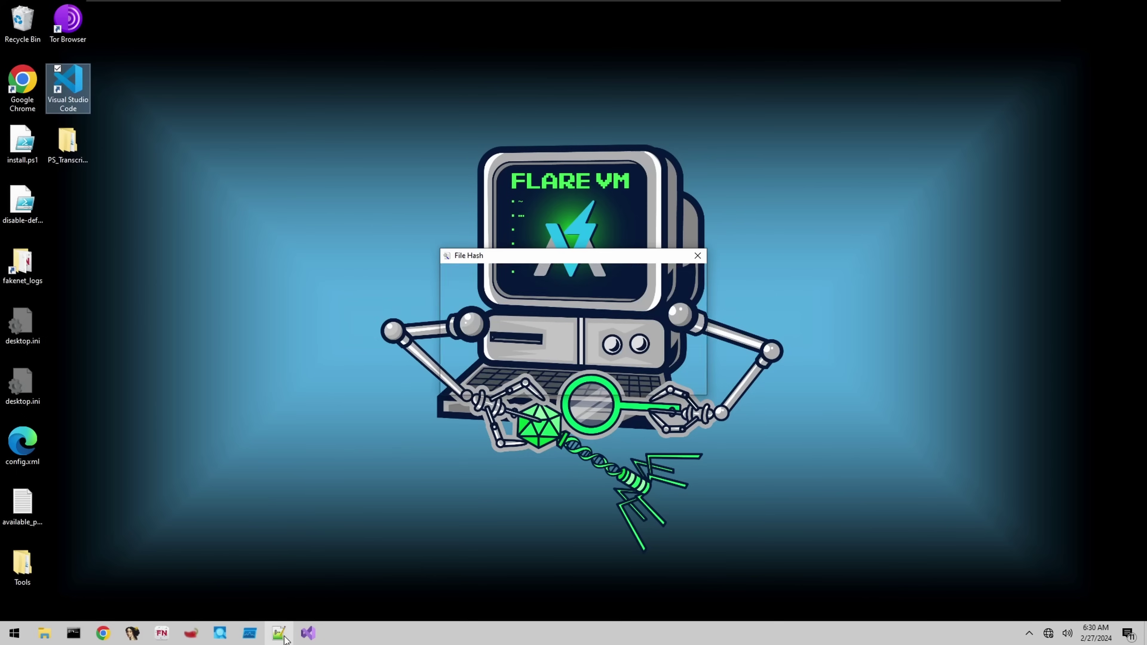
drag(495, 297, 646, 295)
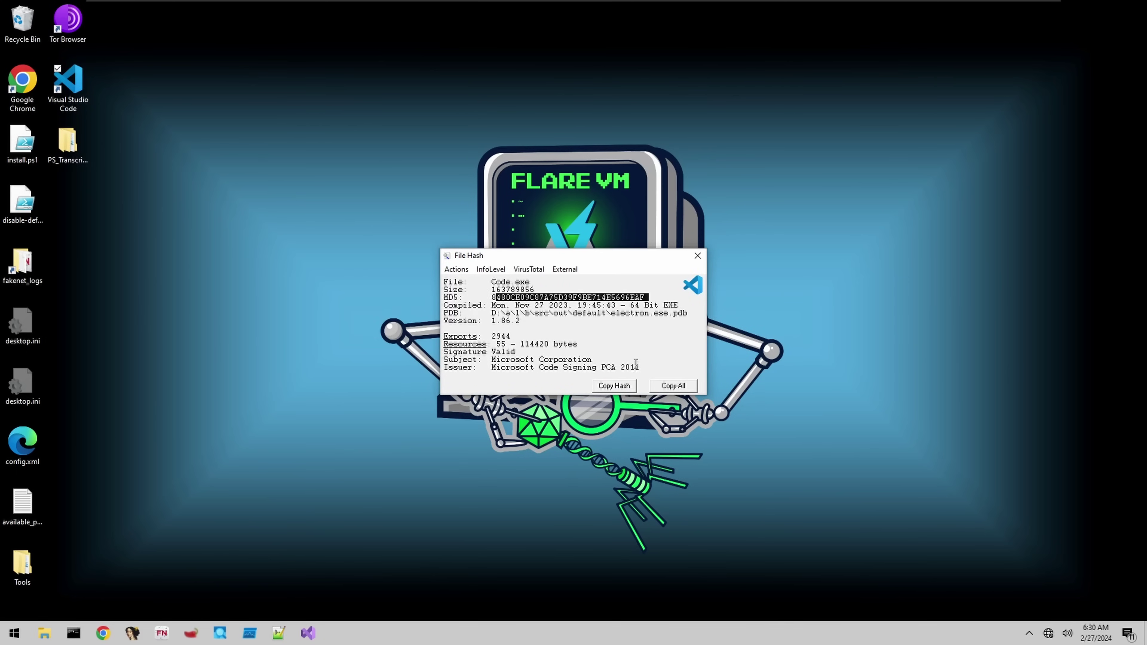
click(698, 255)
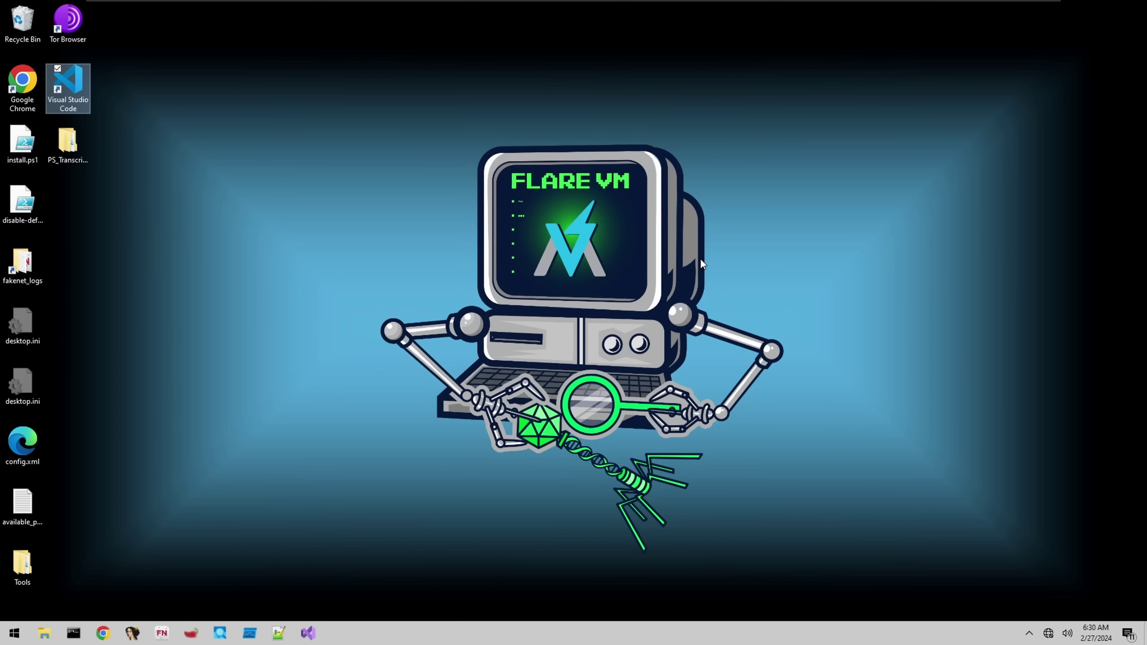
click(175, 162)
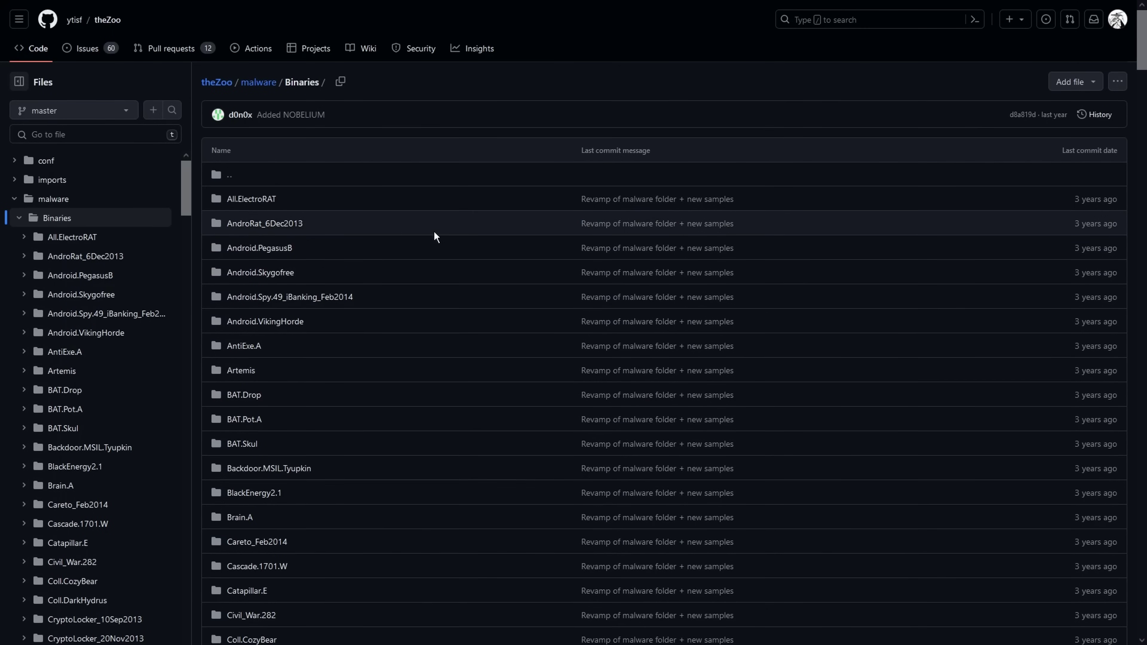
Browse theZoo's malware binaries to the Ransomware.WannaCry folder and open the page of its Ransomware.WannaCry.zip sample.
scroll(435, 235, down, 5)
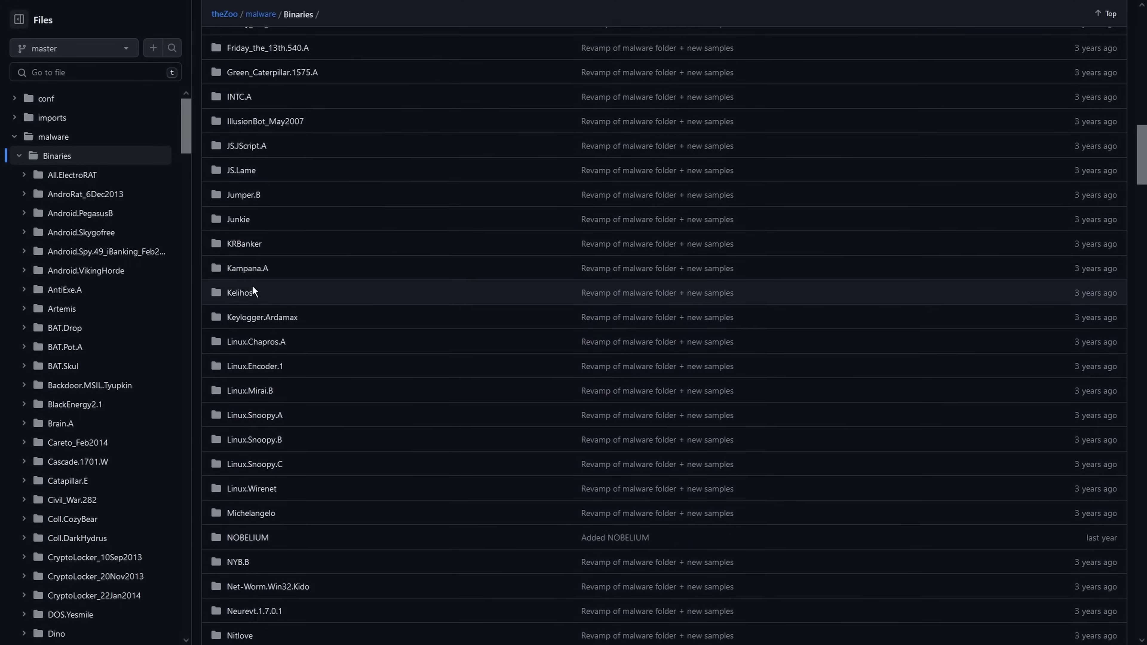
scroll(253, 292, down, 14)
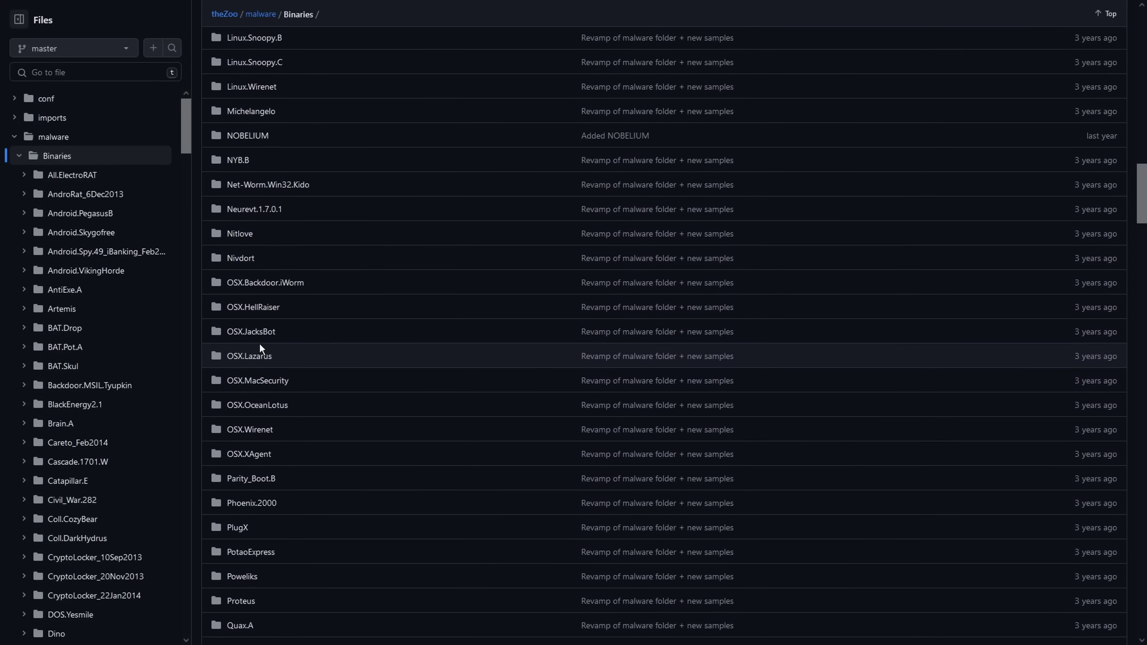
scroll(272, 457, down, 5)
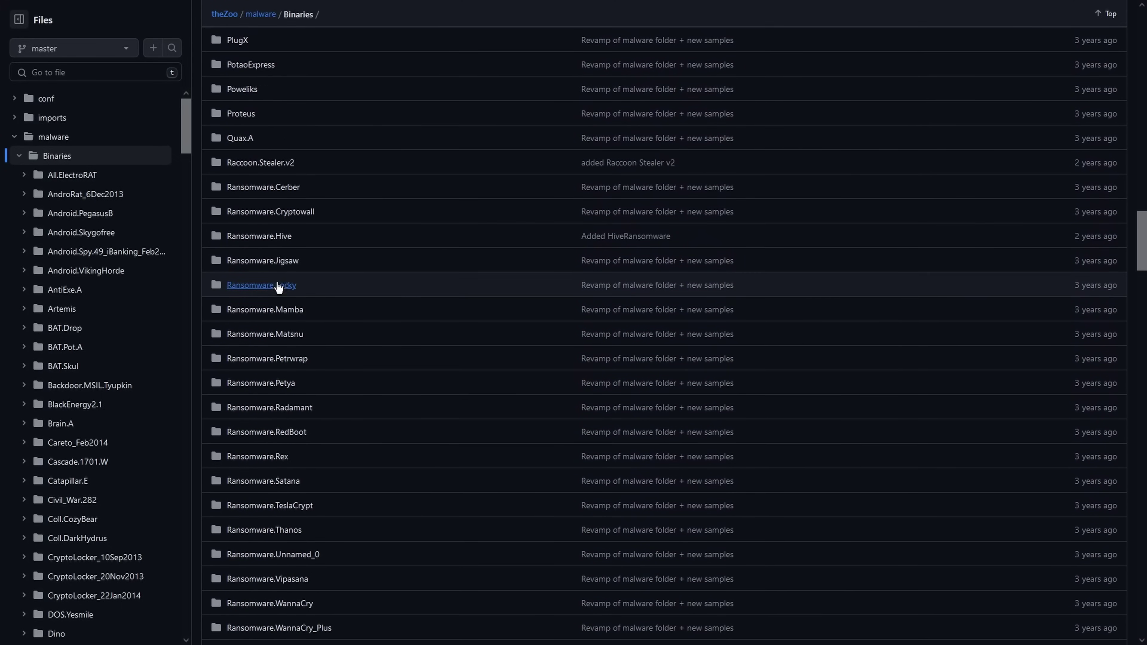
scroll(312, 379, down, 5)
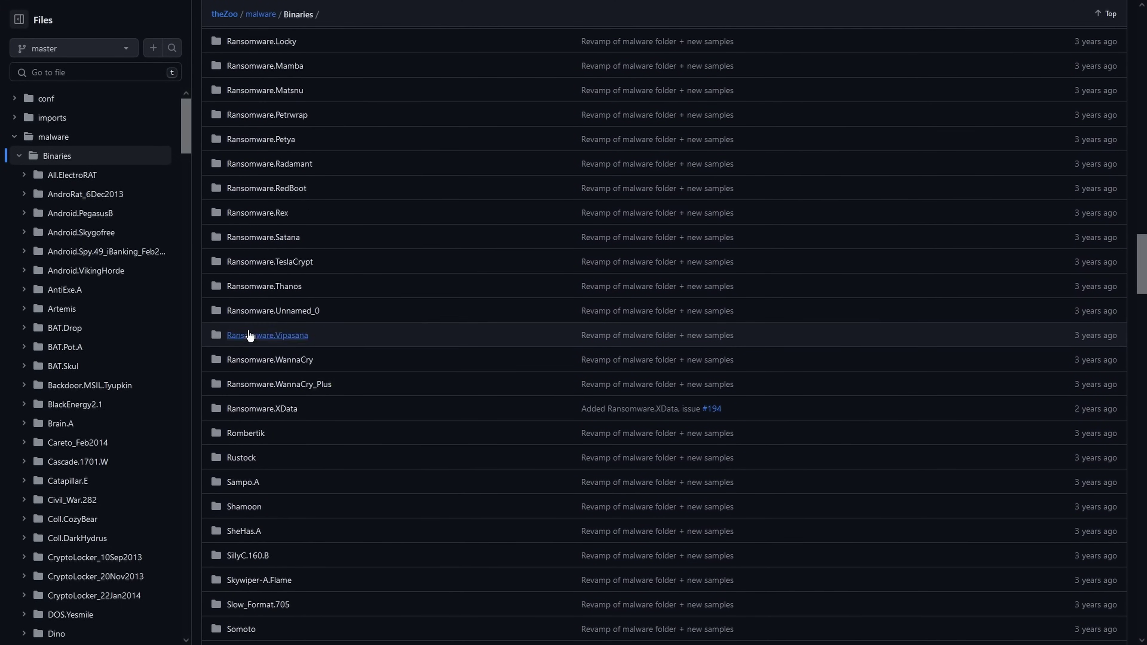
click(275, 361)
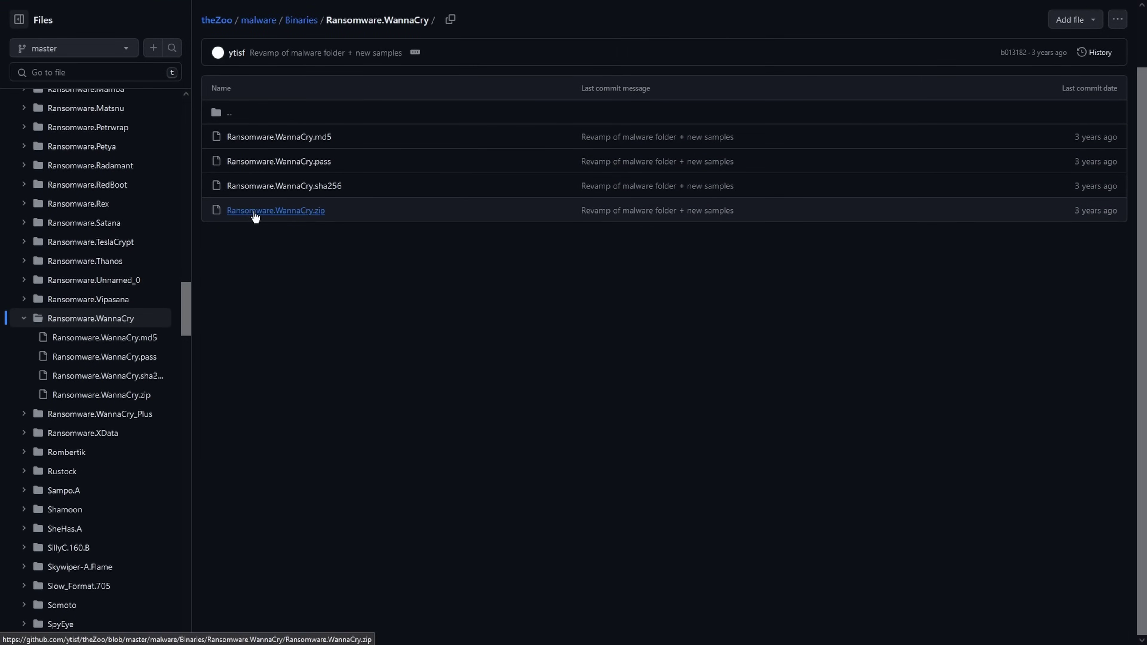
click(288, 212)
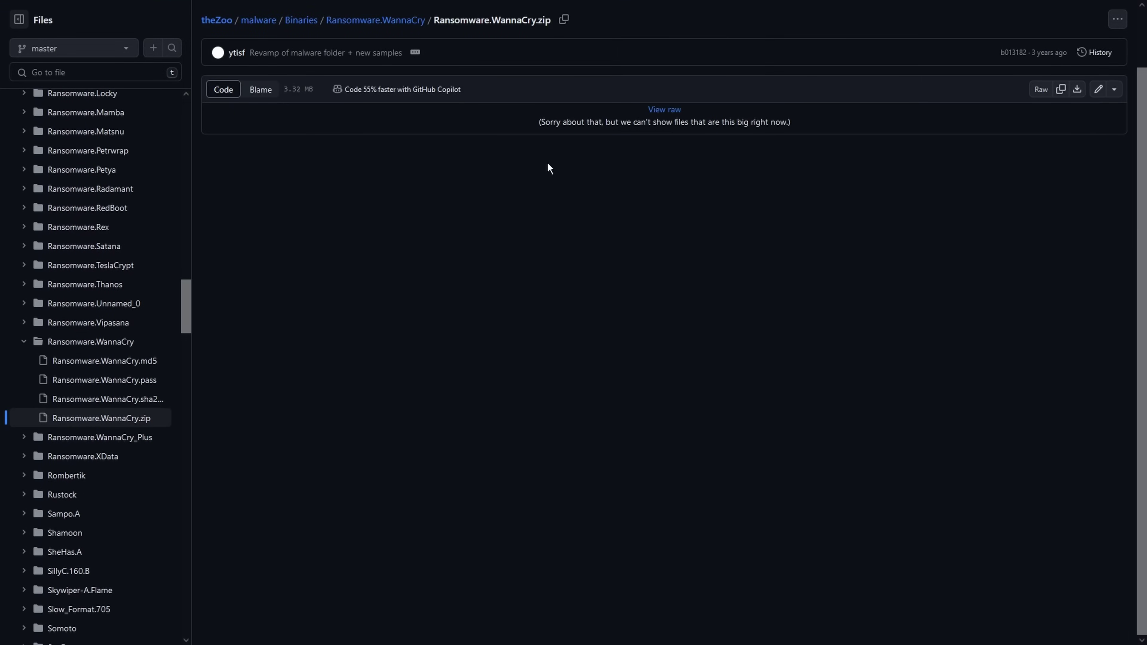
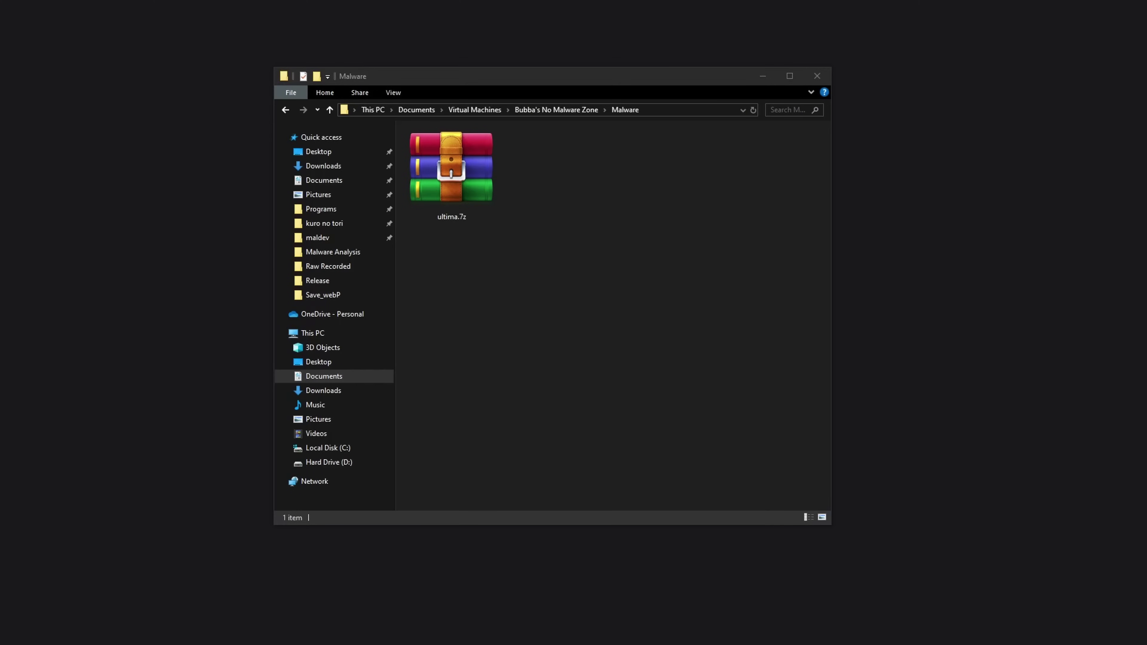
Extract ultima.7z into the current Malware folder, entering the archive password.
right_click(484, 180)
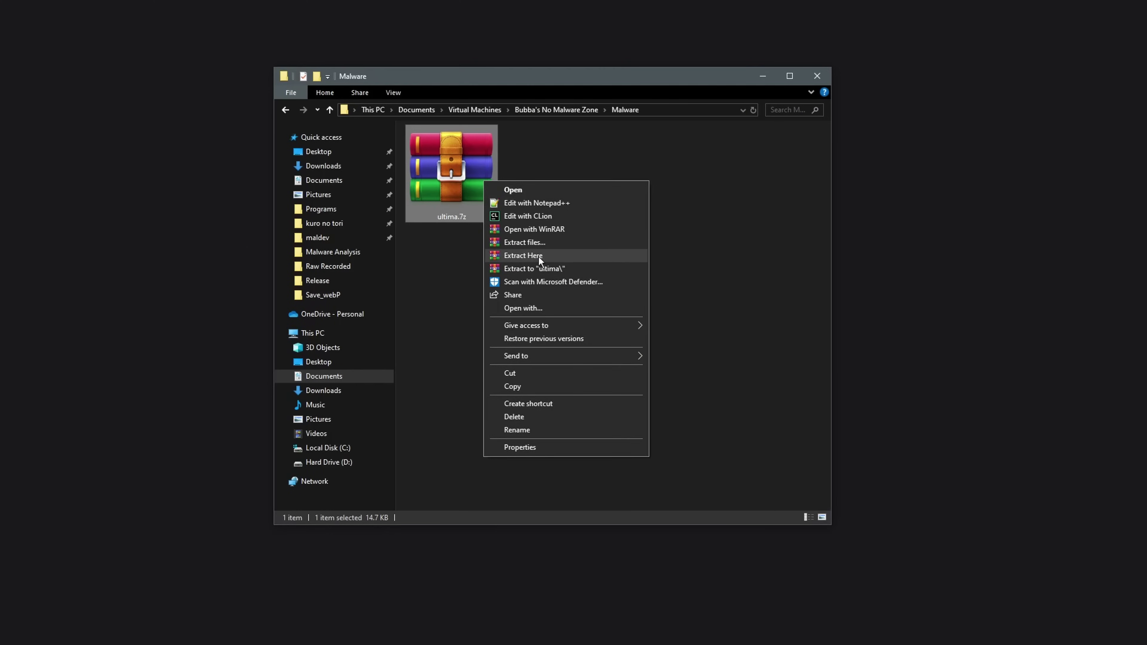
click(539, 257)
drag(556, 218, 730, 216)
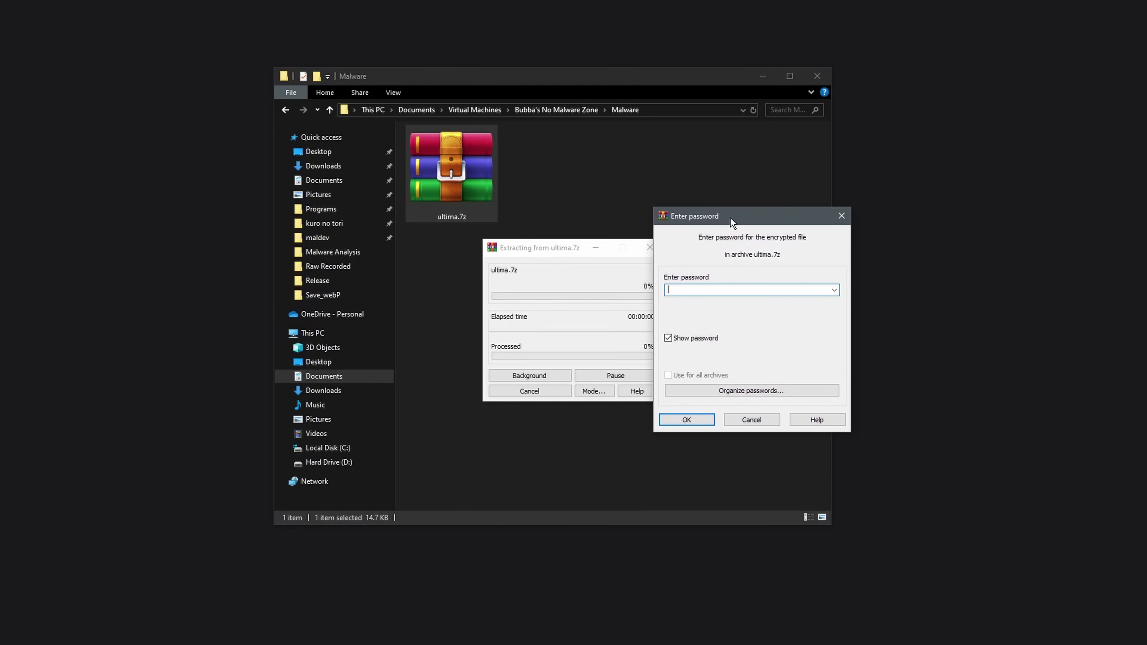
text(infected)
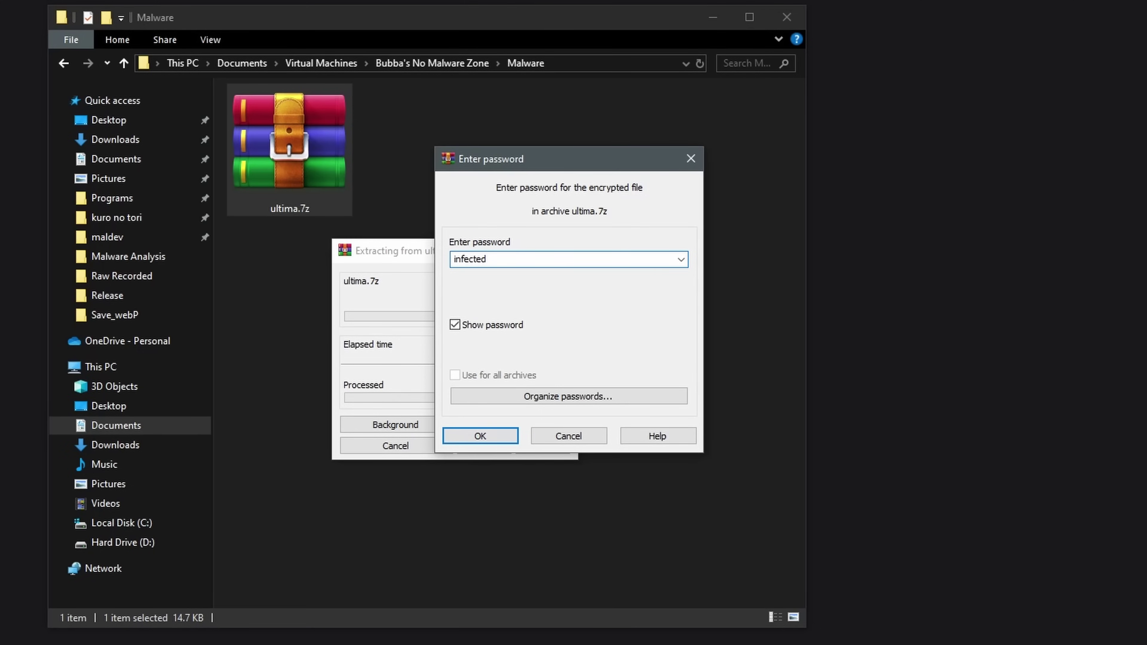
click(498, 434)
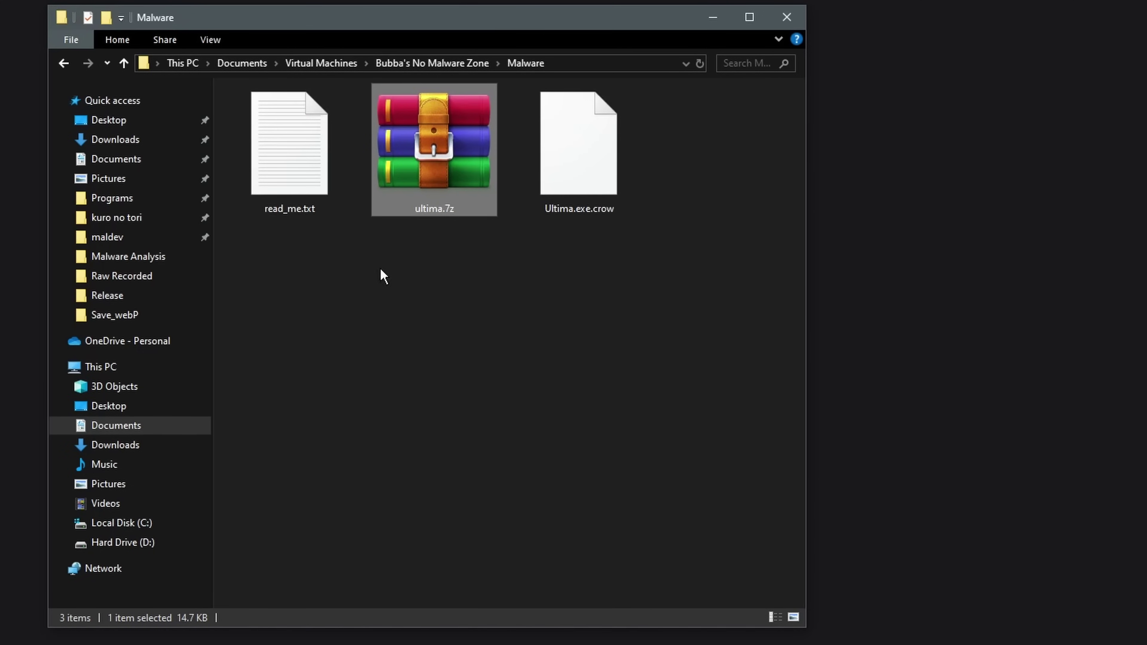
drag(706, 219, 236, 158)
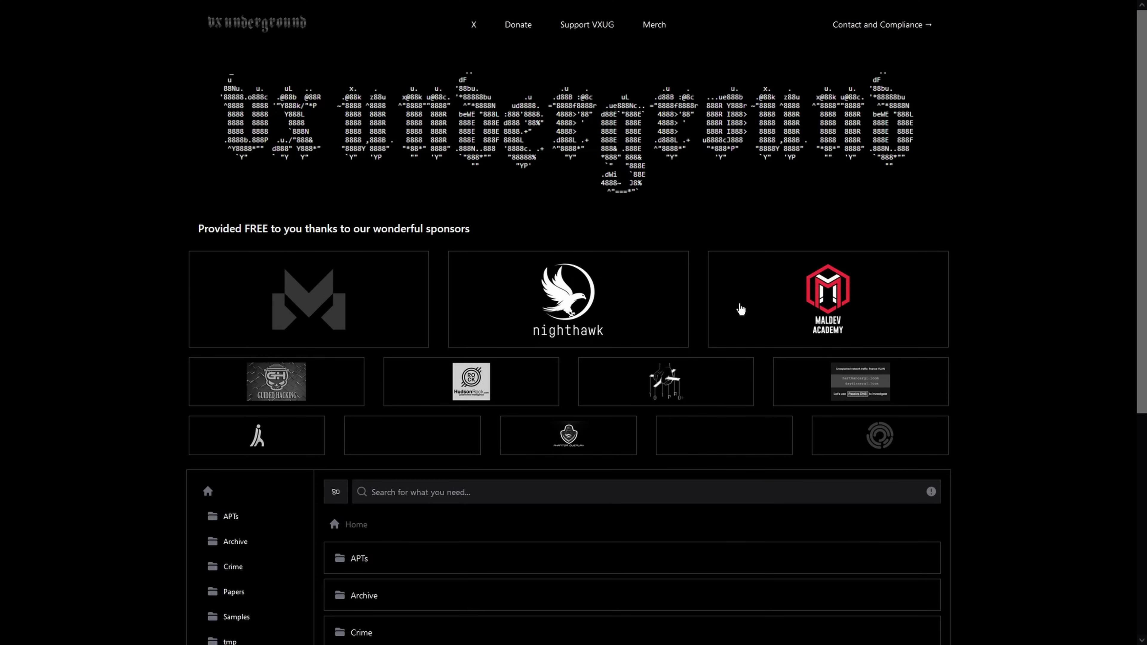
Browse the Samples collections on vx-underground and the Windows section of its Papers.
scroll(359, 476, down, 6)
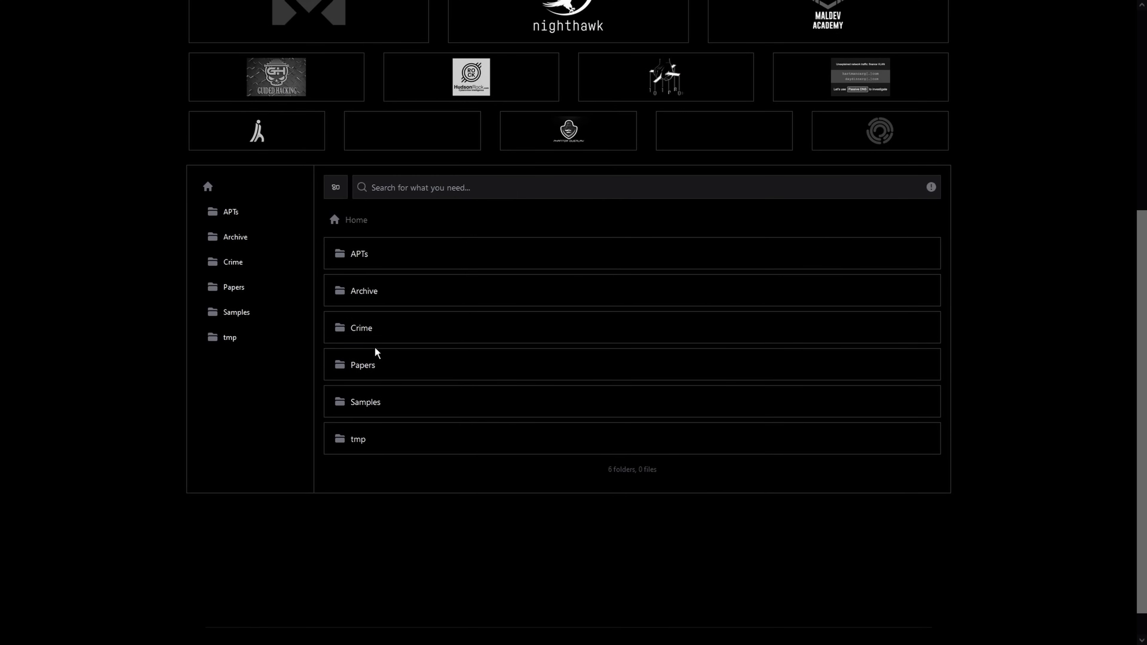
click(372, 404)
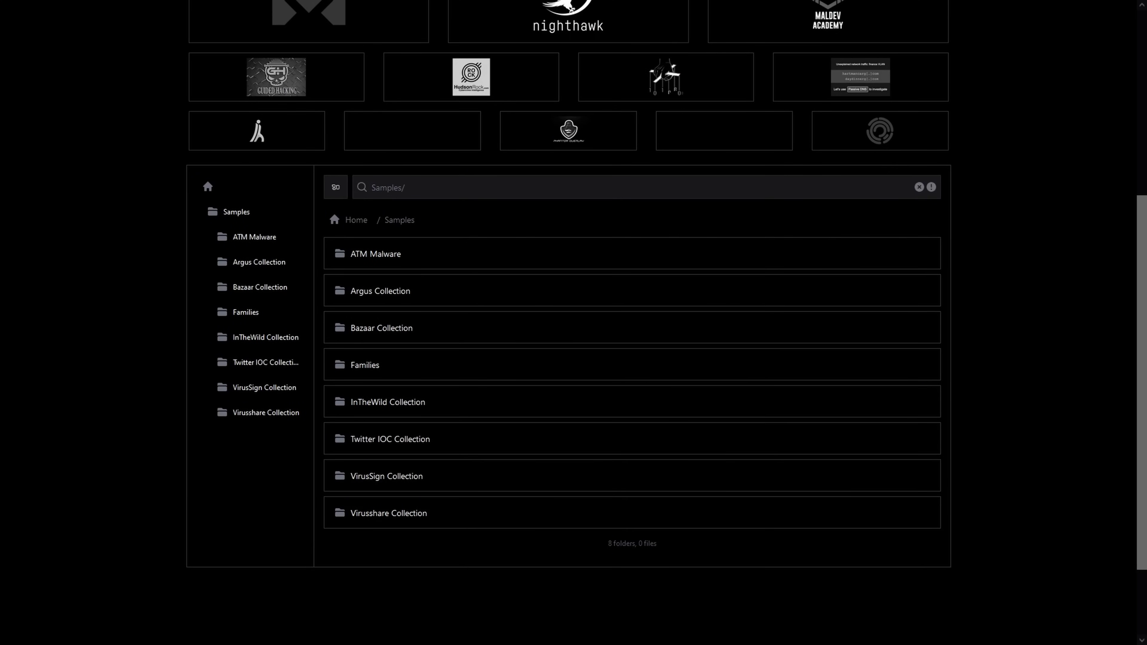
click(227, 188)
click(385, 376)
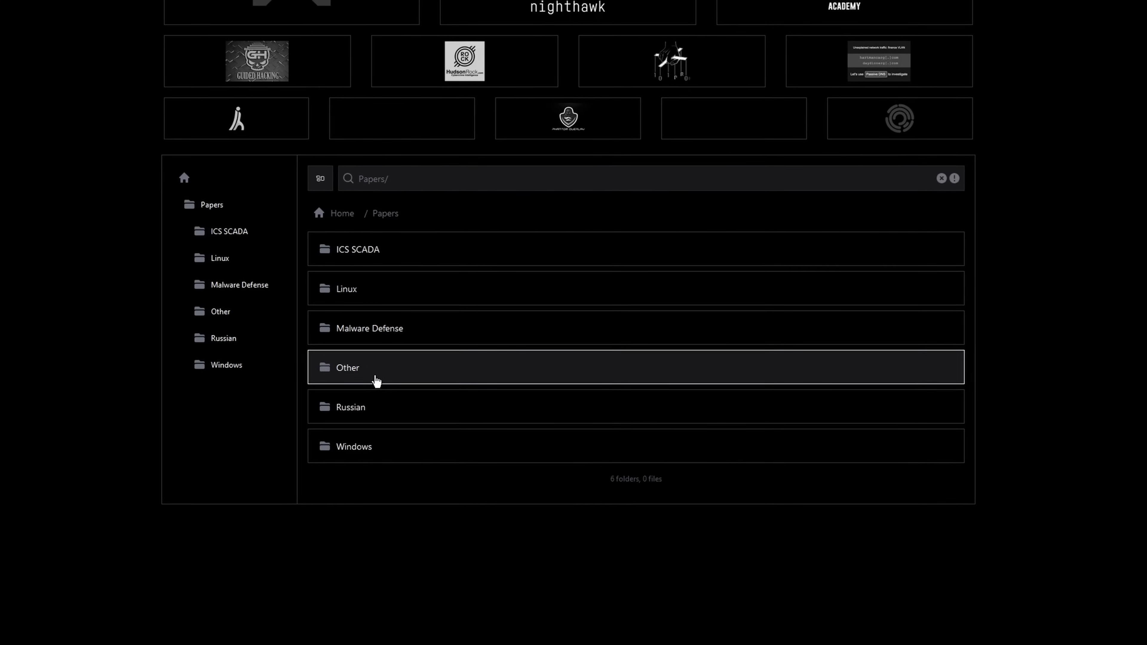
click(367, 459)
scroll(371, 384, down, 3)
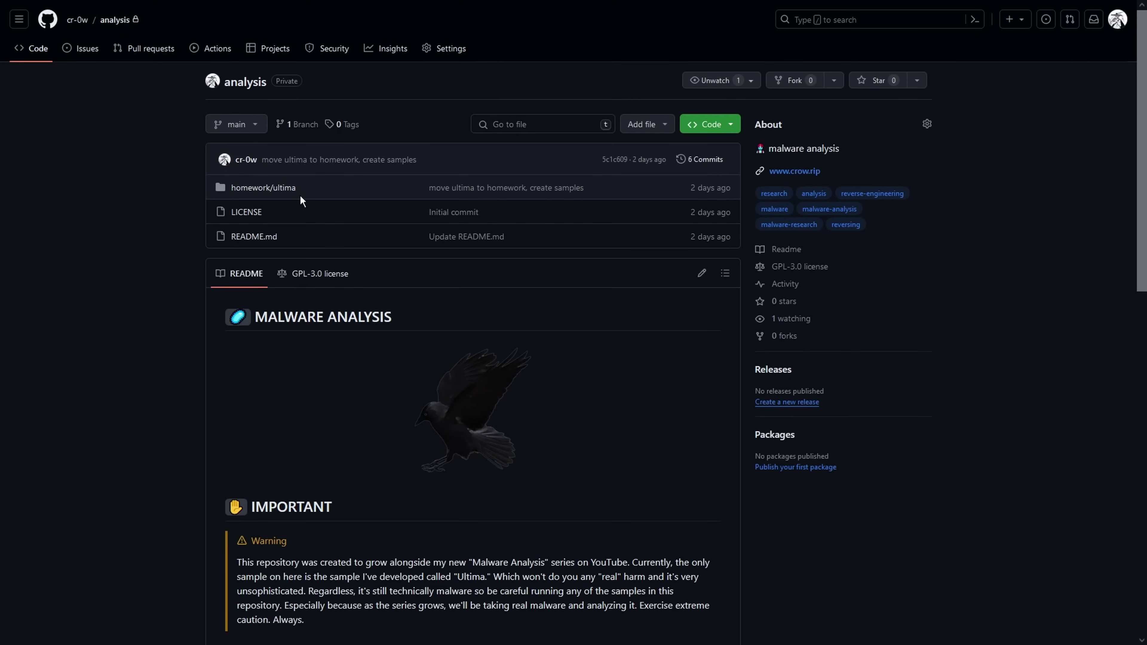
Review the README of the malware analysis repository and open password.txt in its homework/ultima folder.
scroll(468, 453, down, 5)
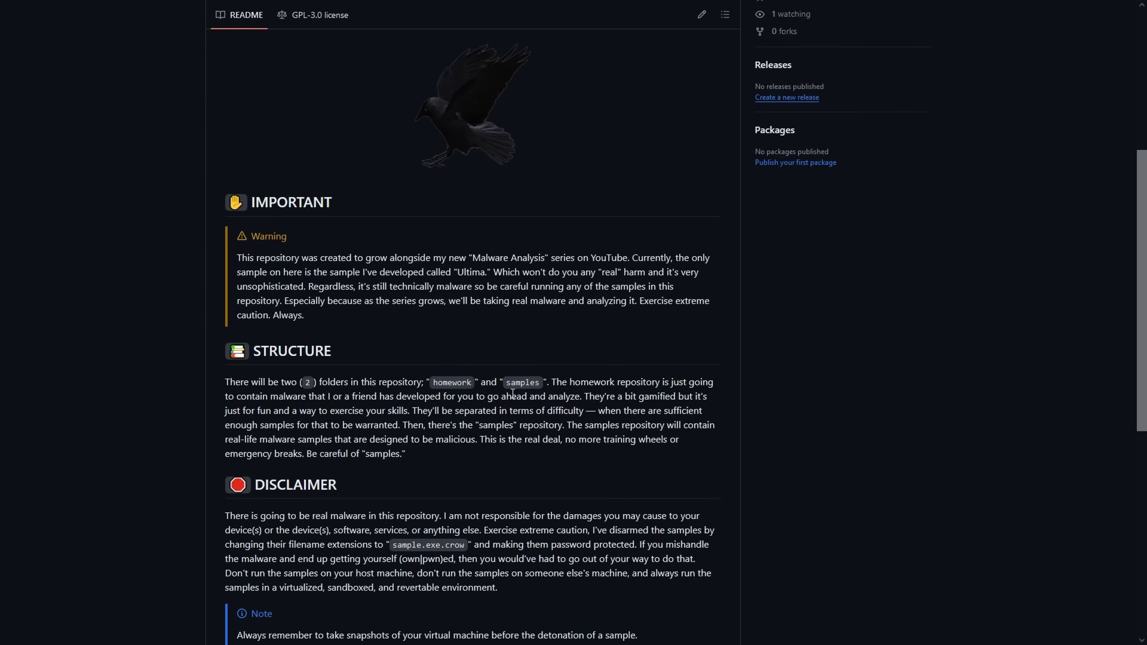
scroll(558, 386, up, 2)
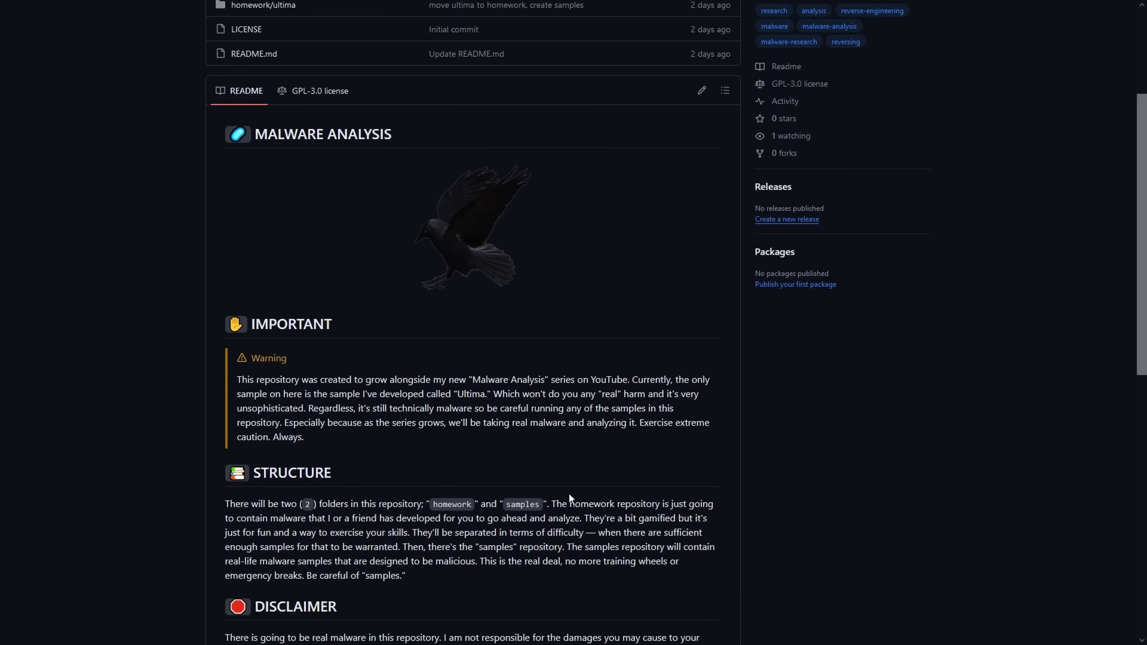
scroll(515, 515, up, 3)
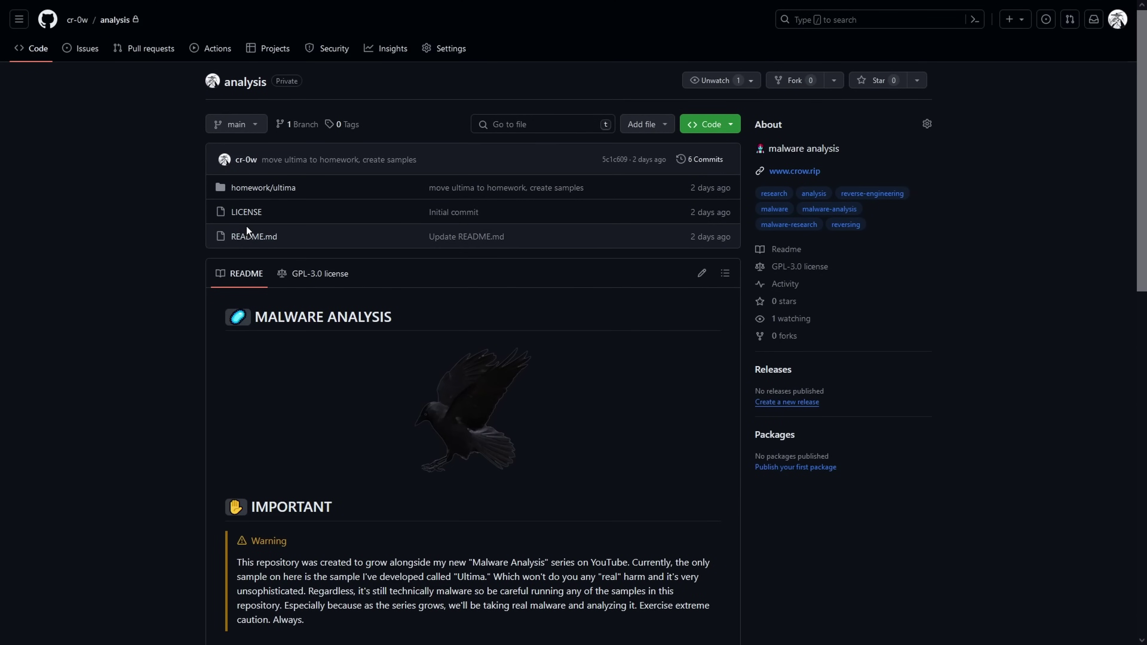
click(267, 187)
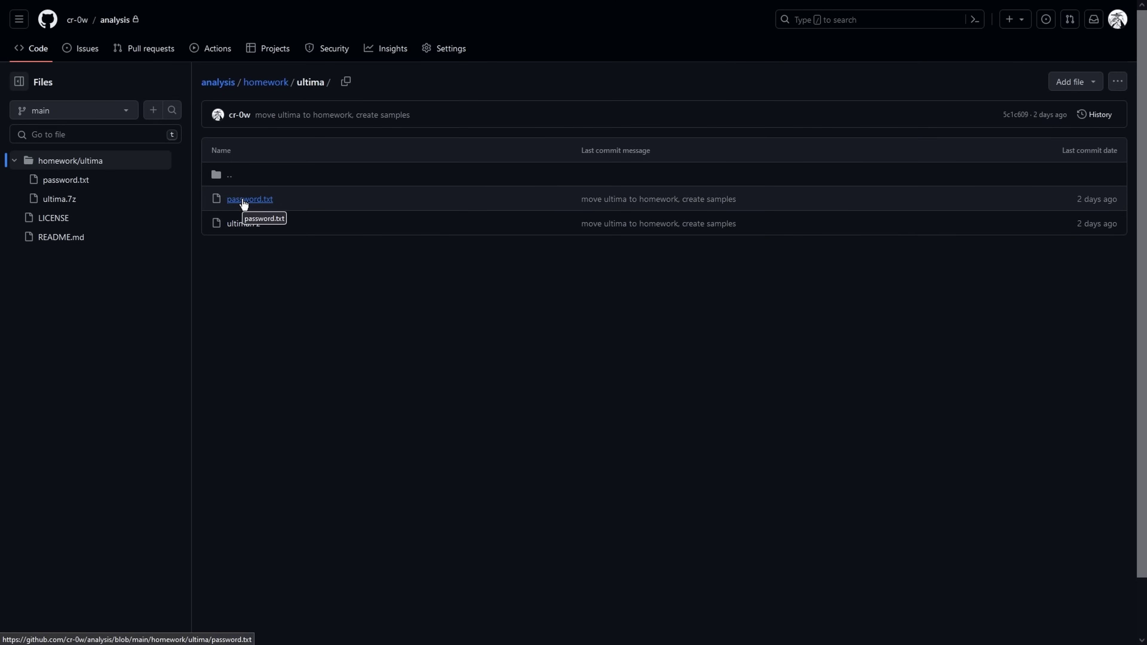
click(270, 200)
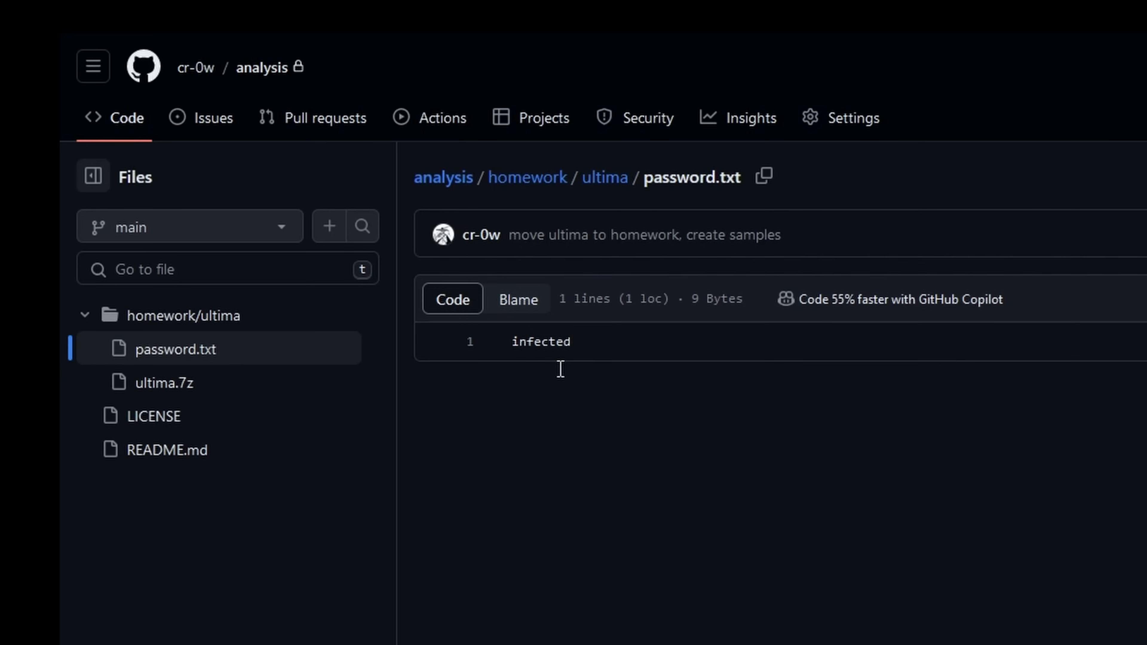
click(279, 388)
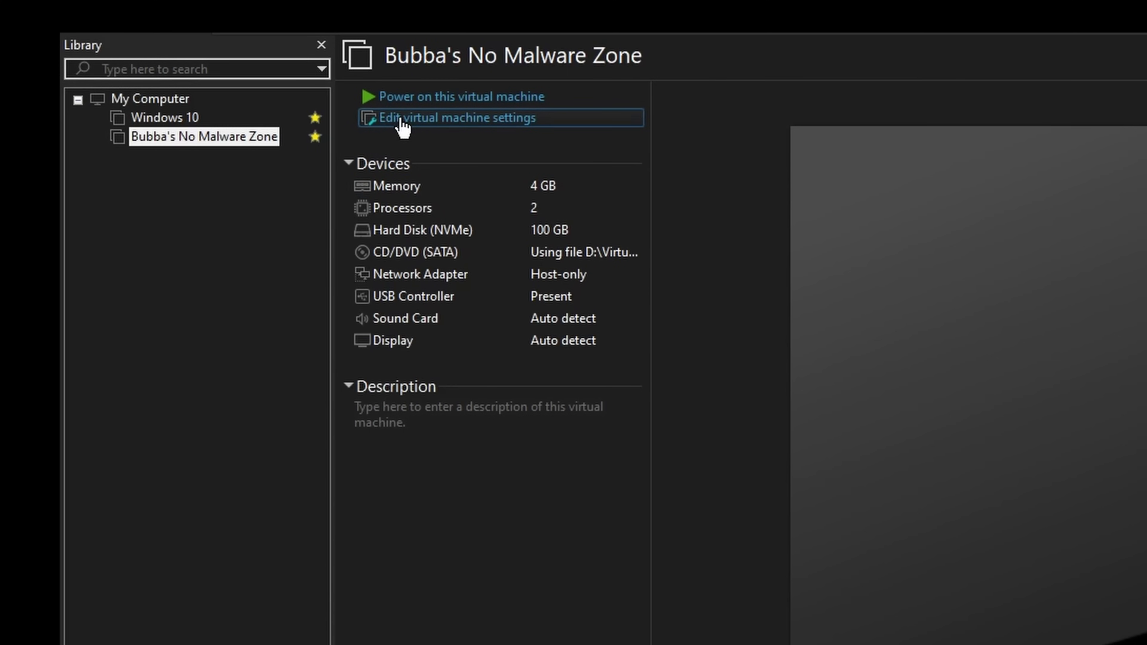
Set folder sharing to Always enabled in the settings of the Bubba's No Malware Zone virtual machine.
click(403, 128)
click(367, 131)
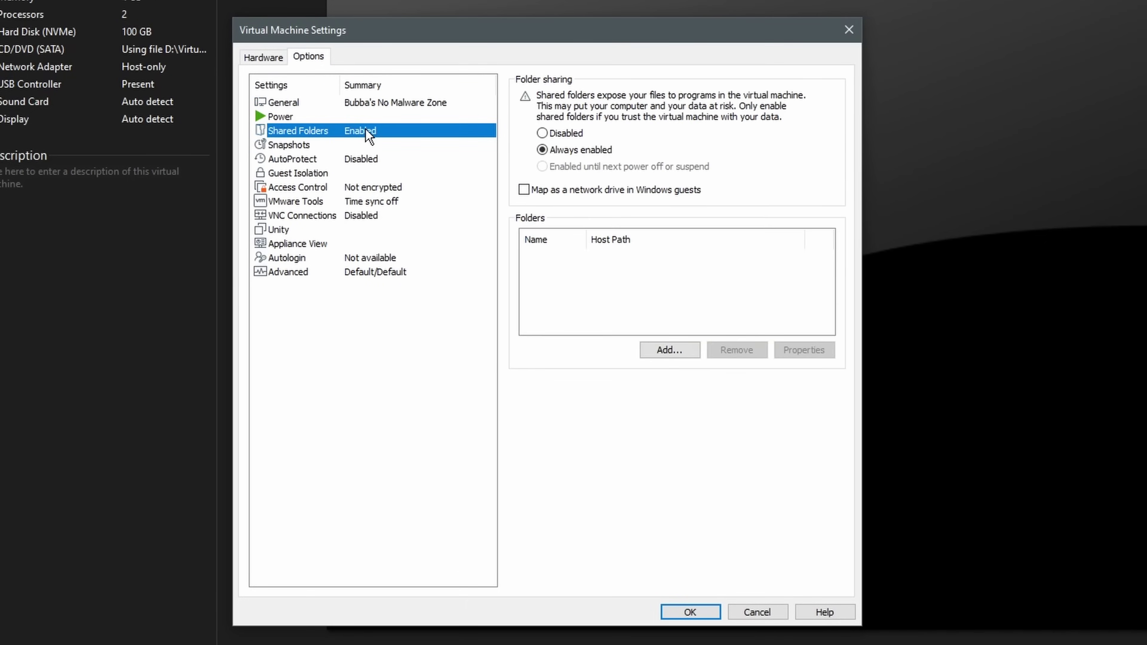
click(555, 135)
click(562, 153)
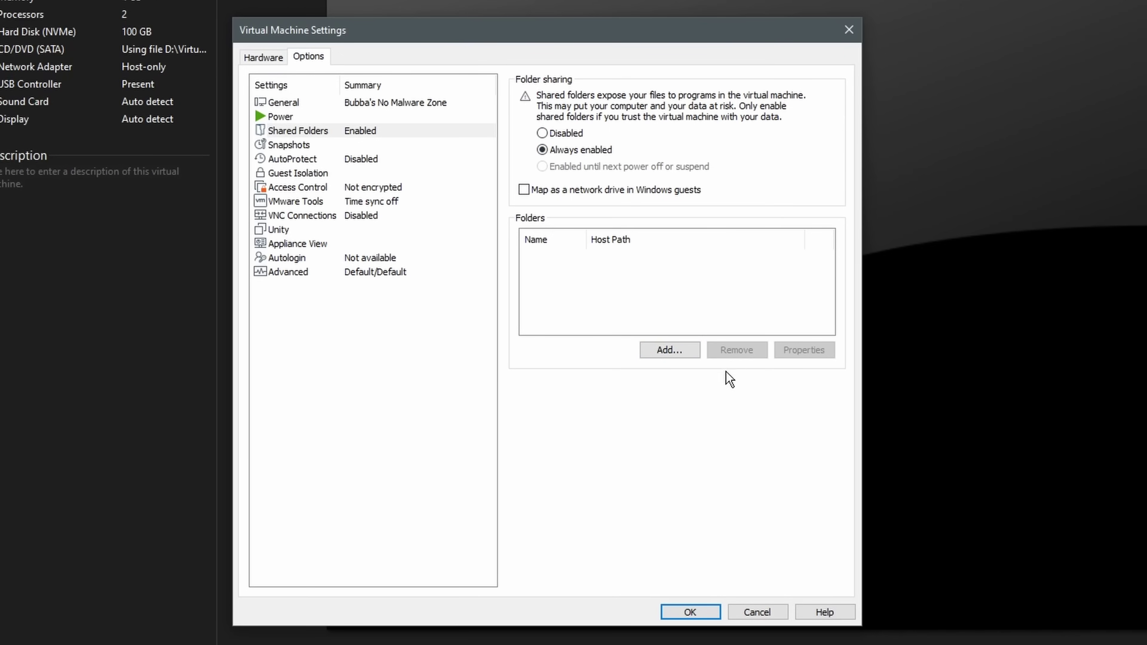
Add the host's Malware folder inside Bubba's No Malware Zone as an enabled shared folder without read-only access.
click(674, 354)
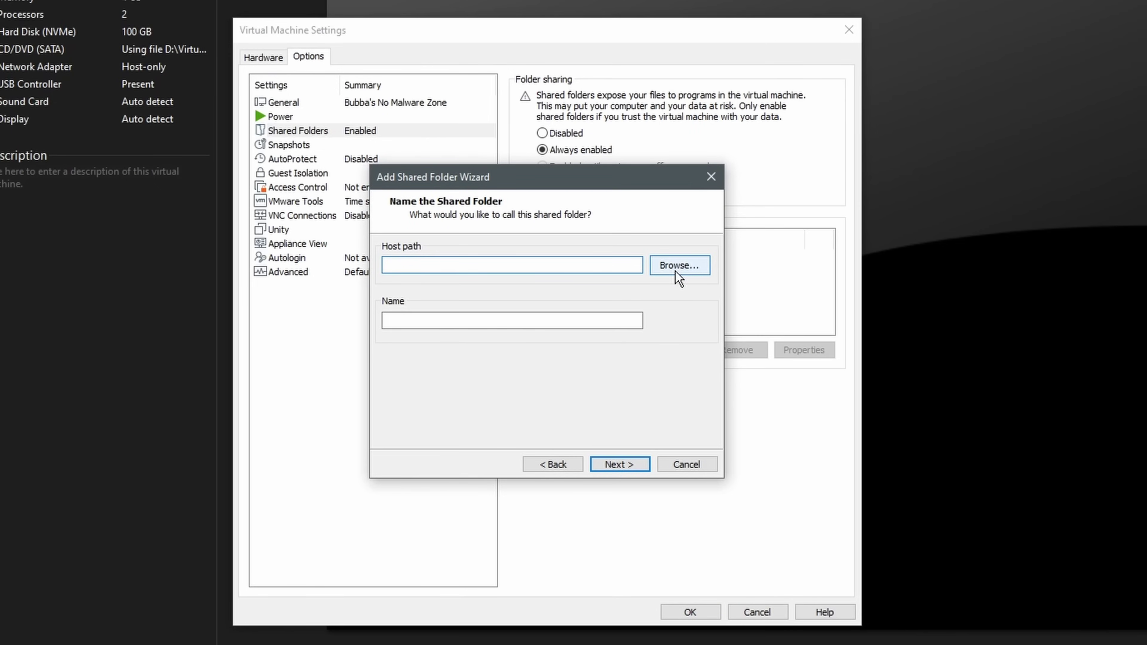
click(691, 274)
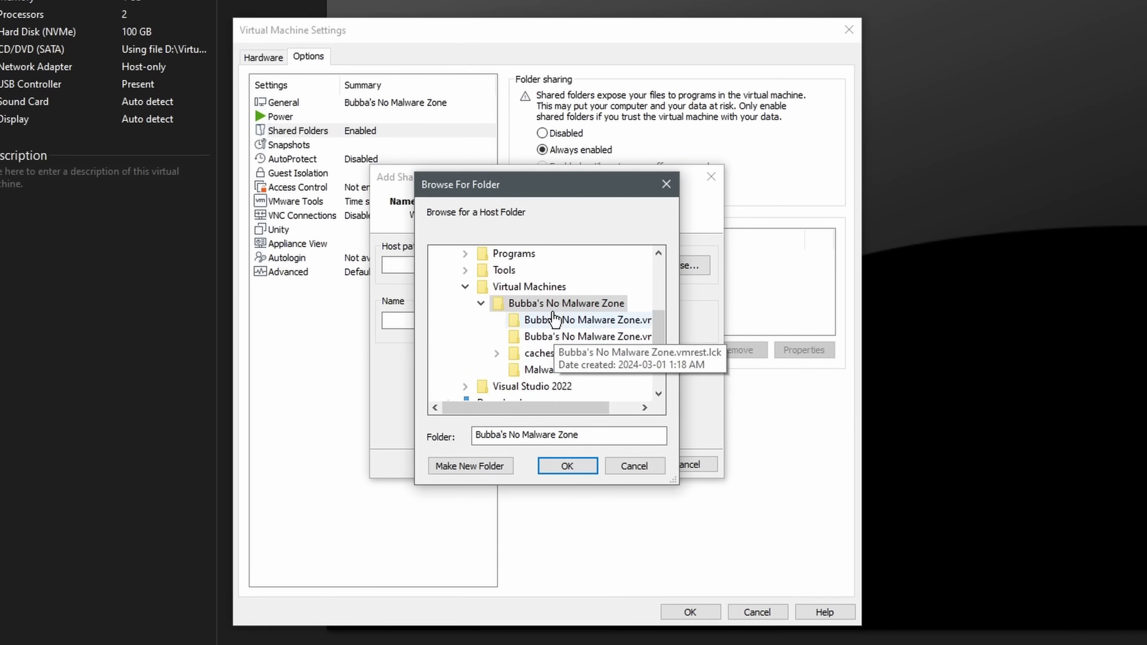
click(540, 370)
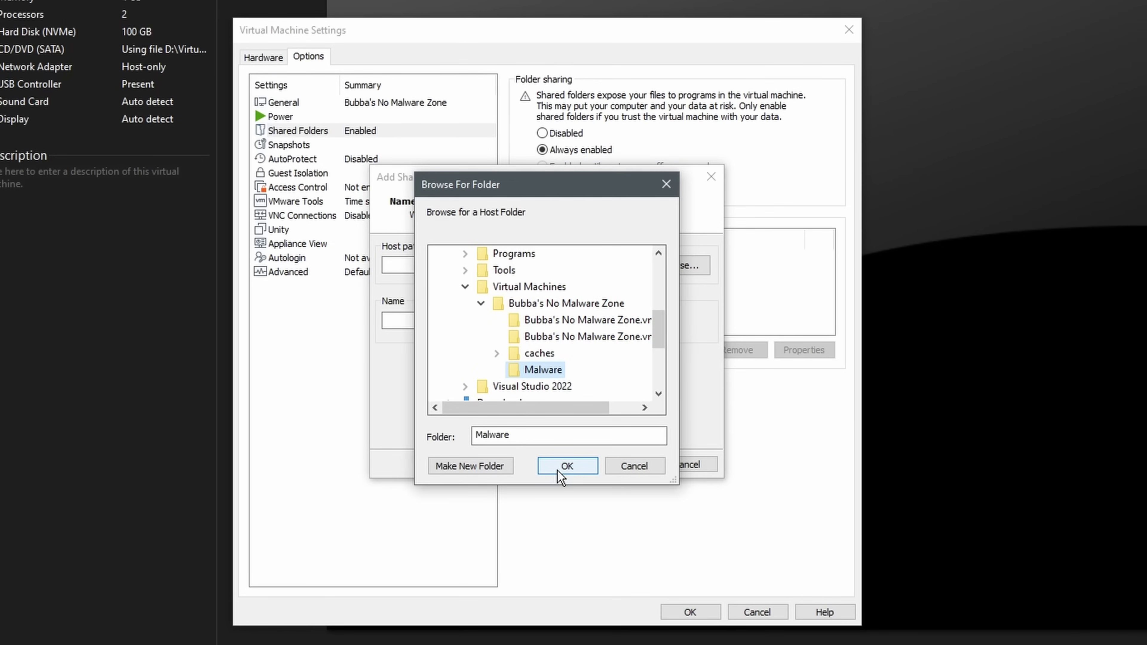
click(567, 465)
click(620, 464)
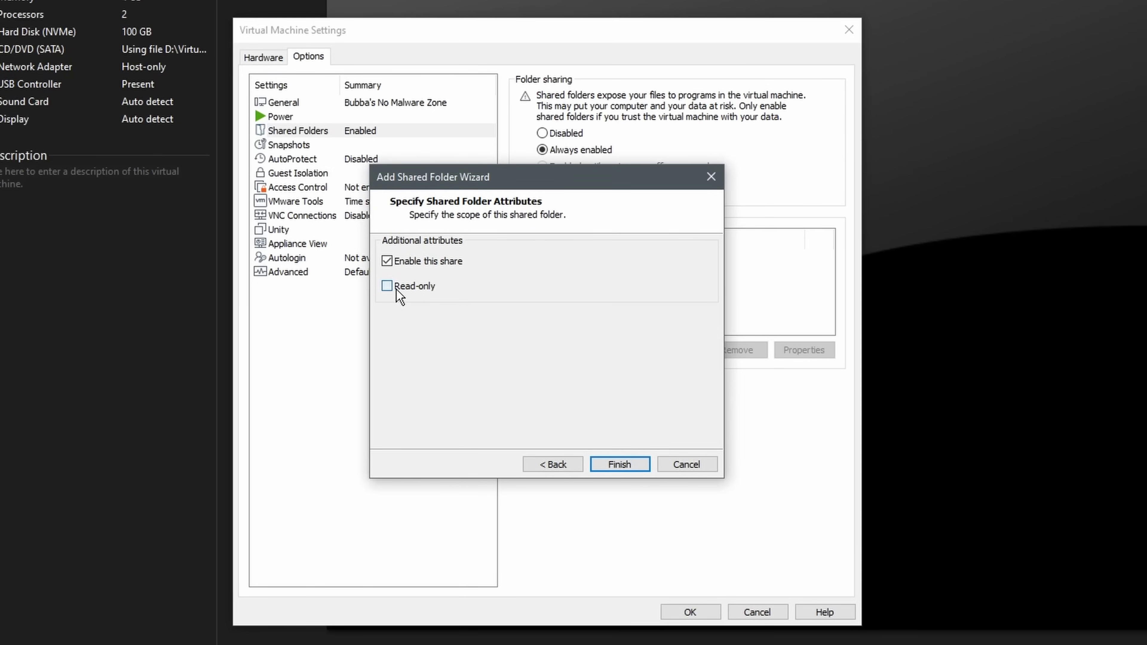
click(620, 464)
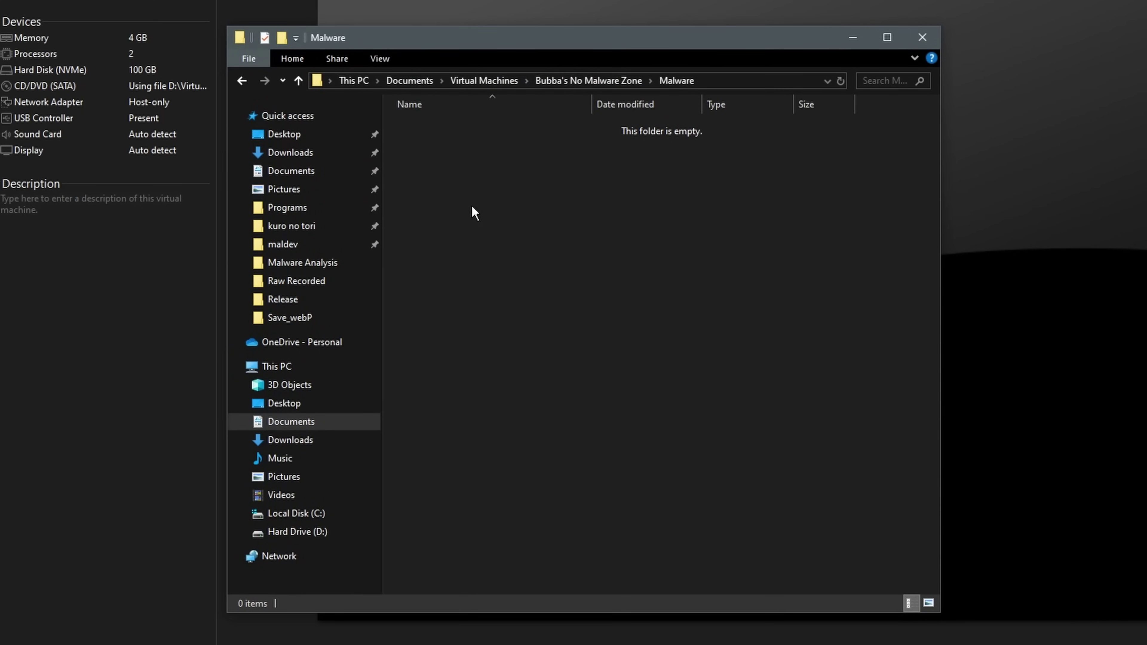
scroll(551, 224, up, 3)
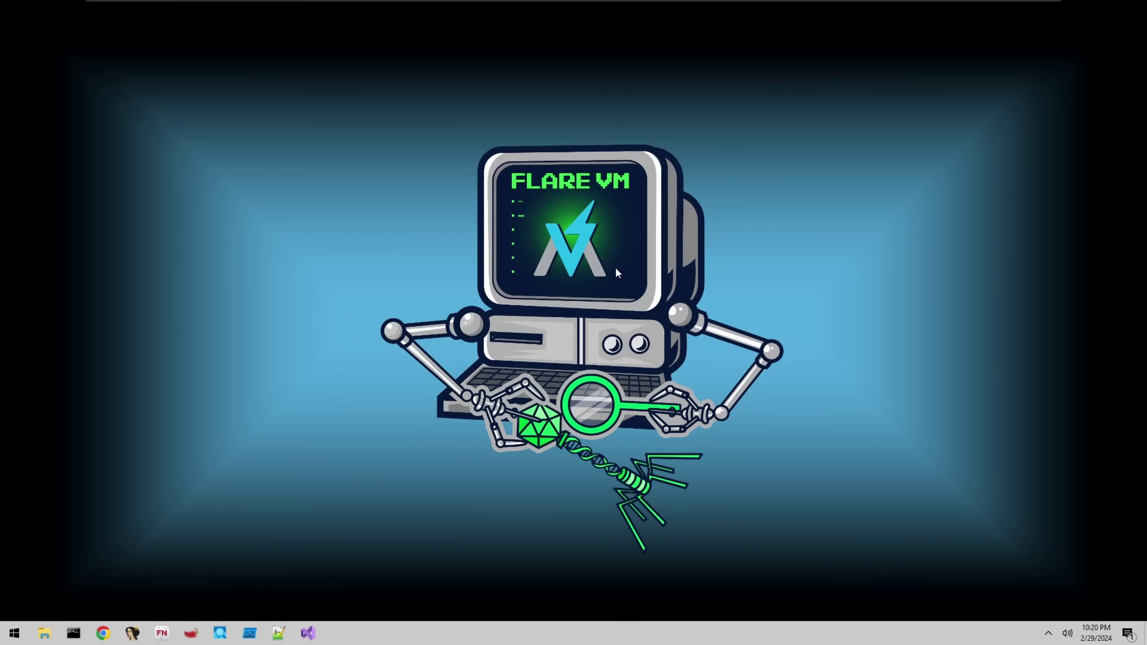
right_click(625, 287)
mouse_move(551, 300)
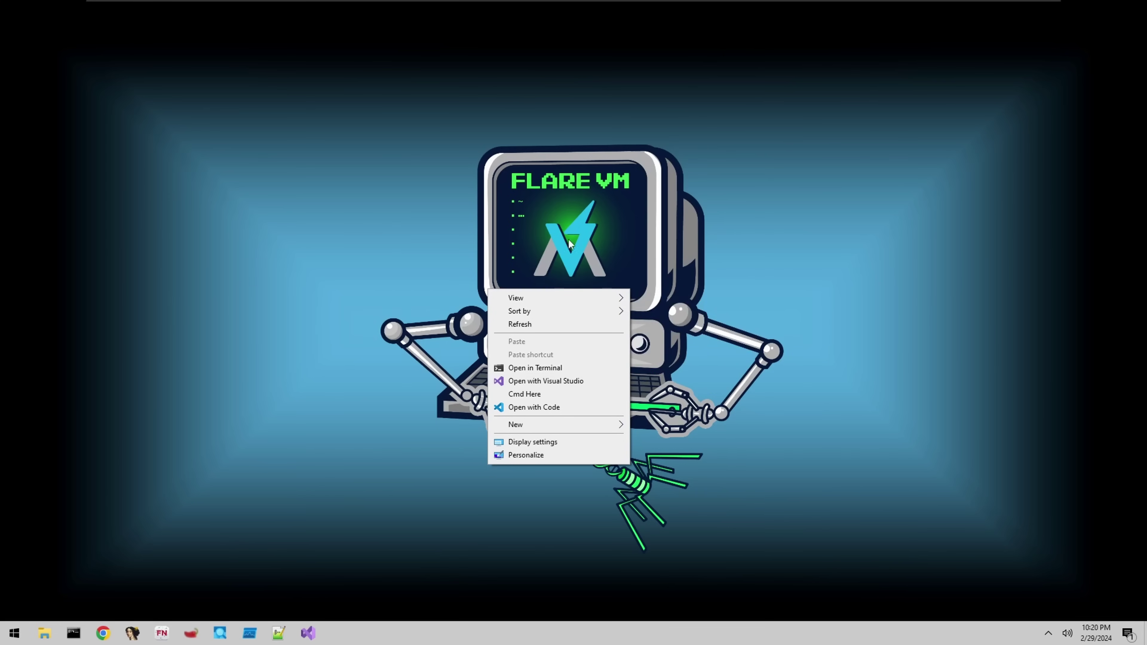
click(576, 244)
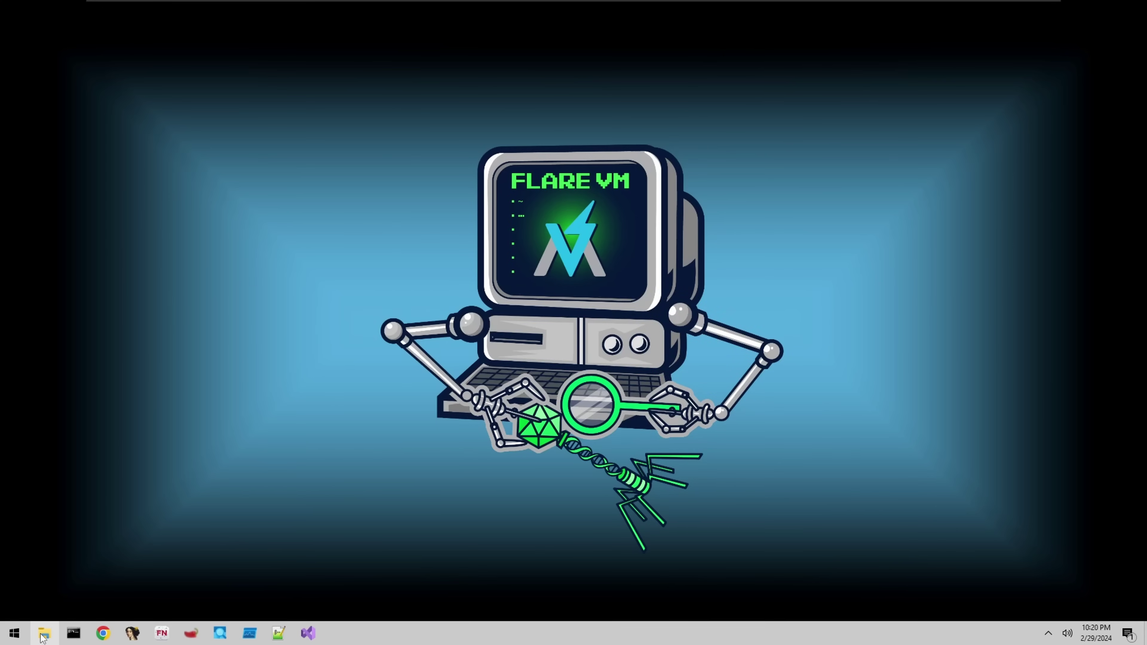
Open the Shared Folders location of vmware-host from the FLARE-VM guest's network.
click(44, 634)
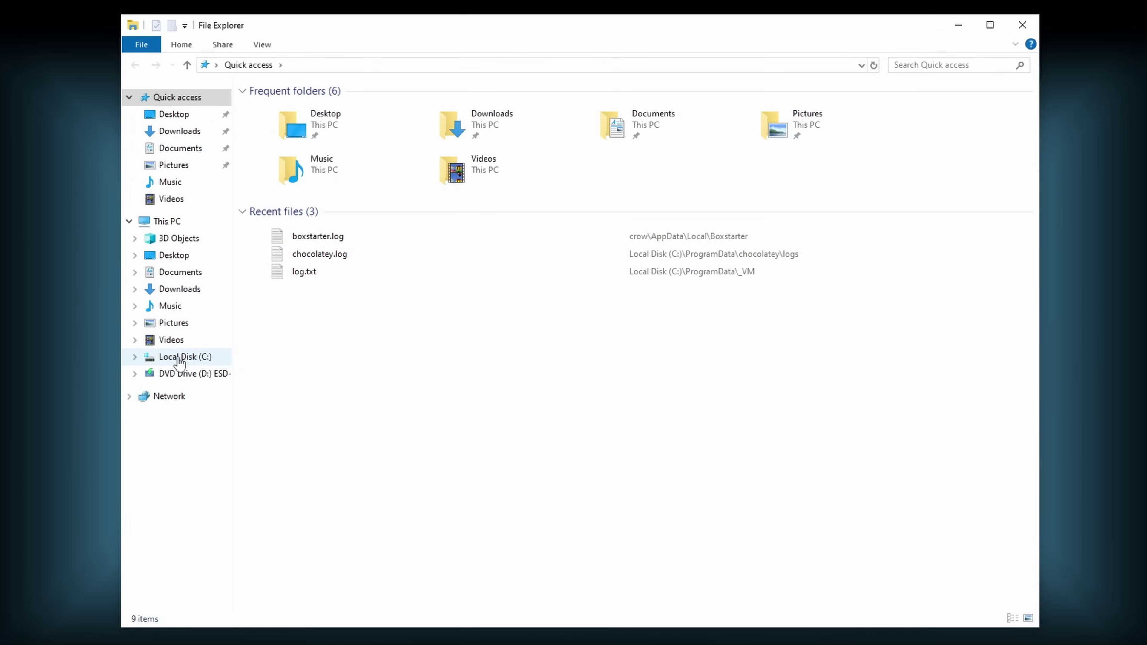
click(166, 397)
double_click(322, 126)
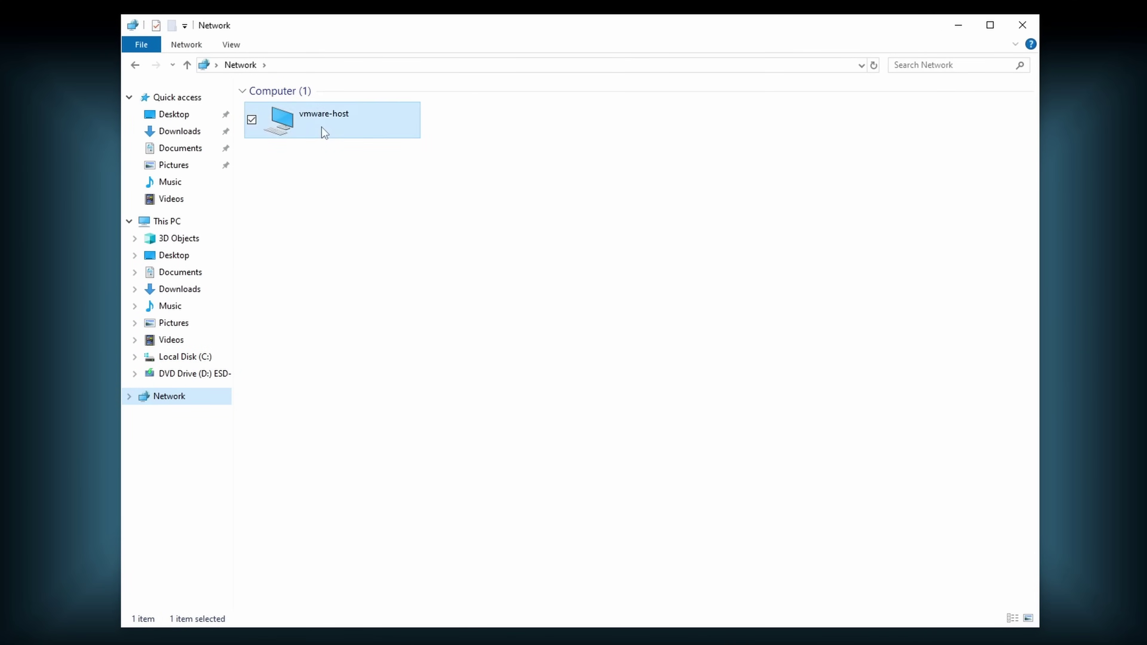
double_click(335, 102)
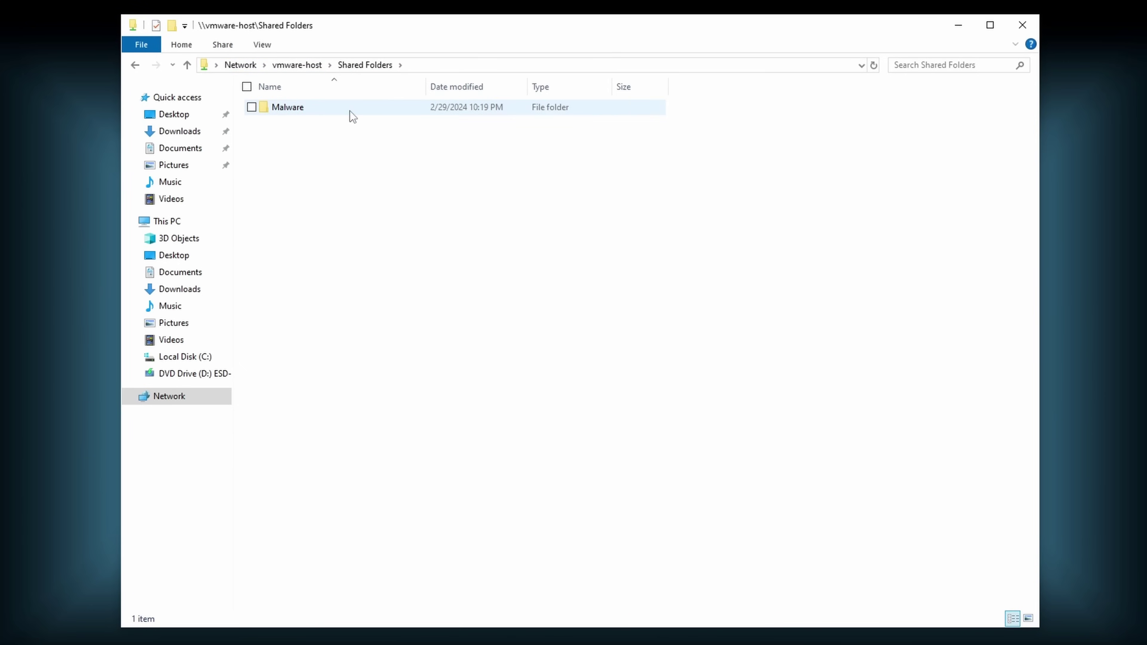
Copy ultima.7z from the Malware shared folder into a new folder named malware on the guest's Desktop.
click(340, 110)
double_click(341, 112)
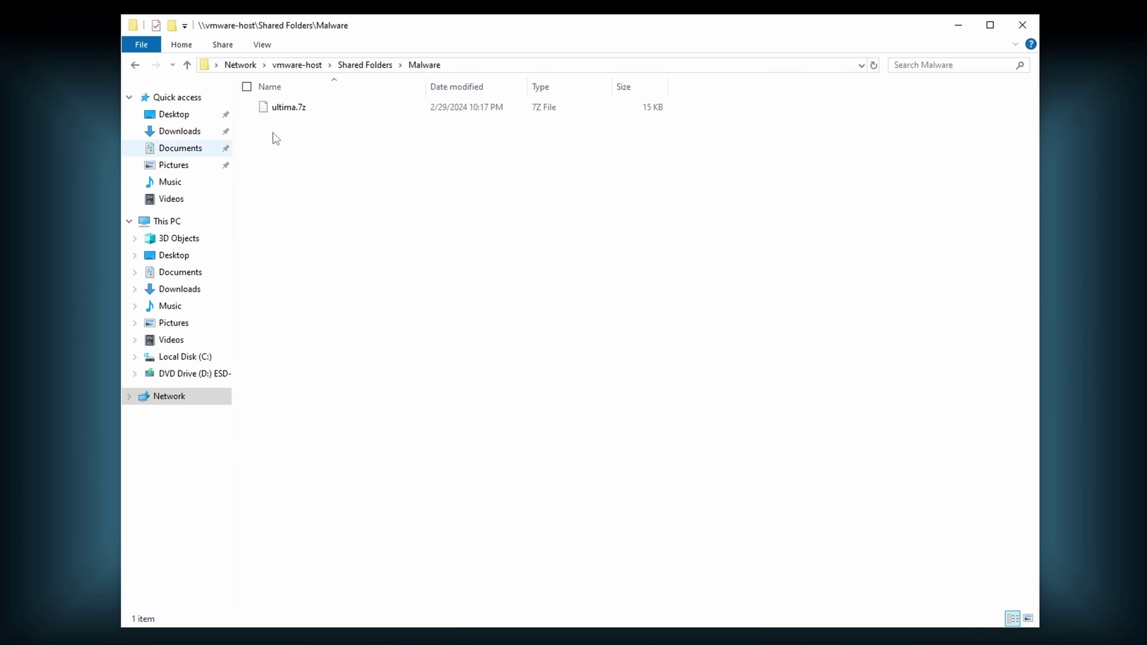
right_click(167, 127)
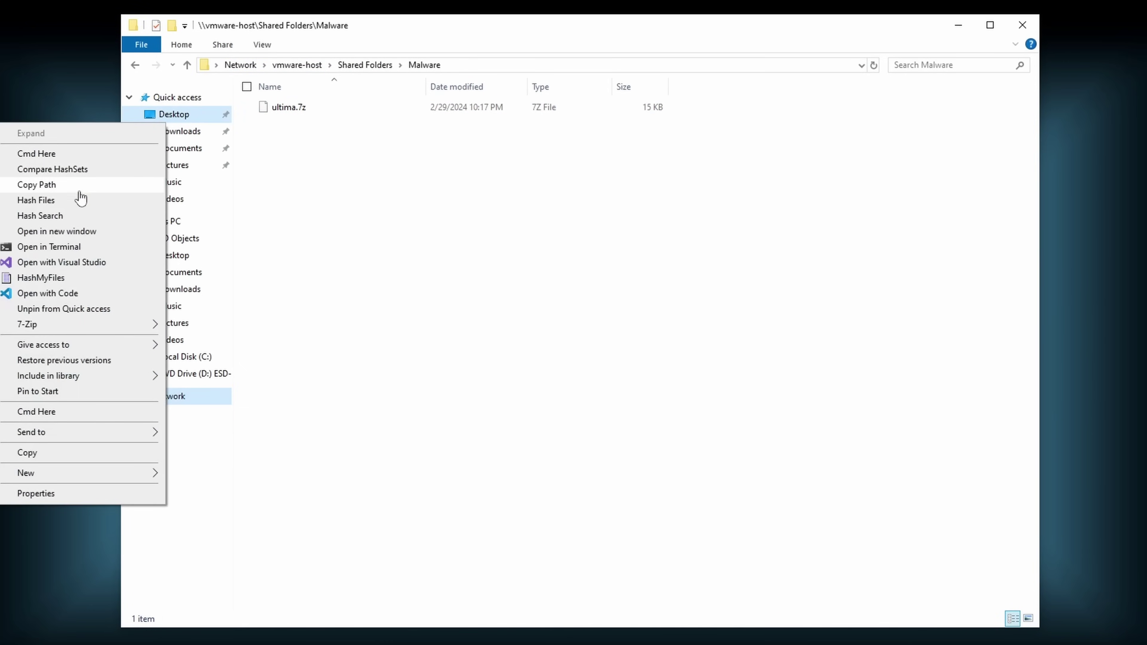
click(74, 229)
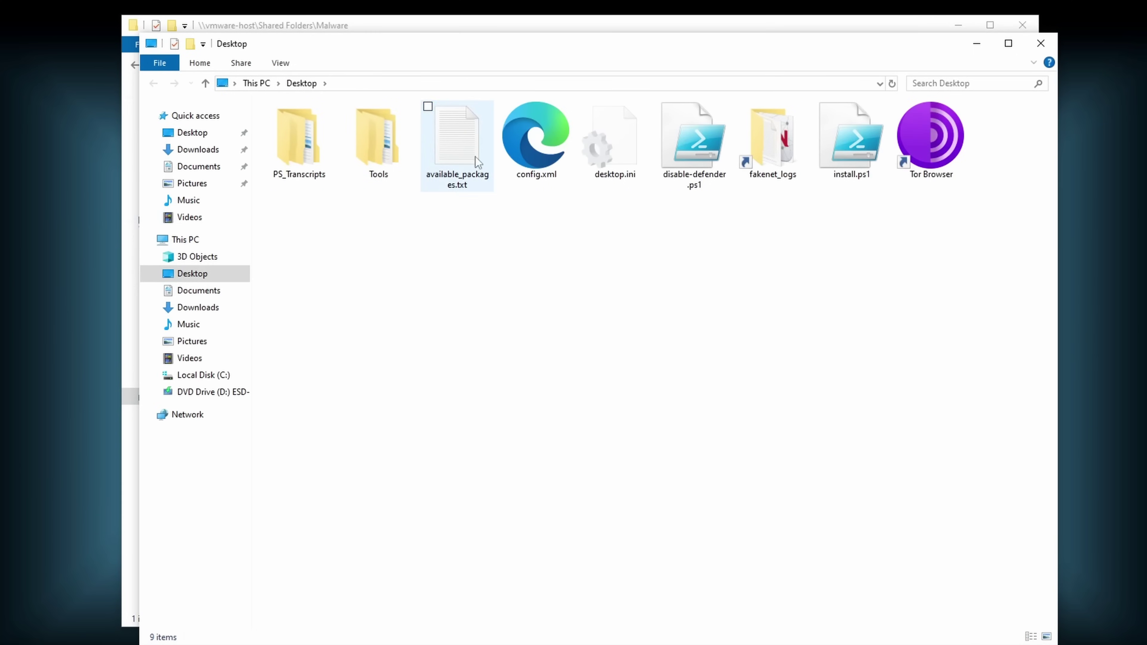
right_click(373, 295)
mouse_move(472, 494)
click(572, 491)
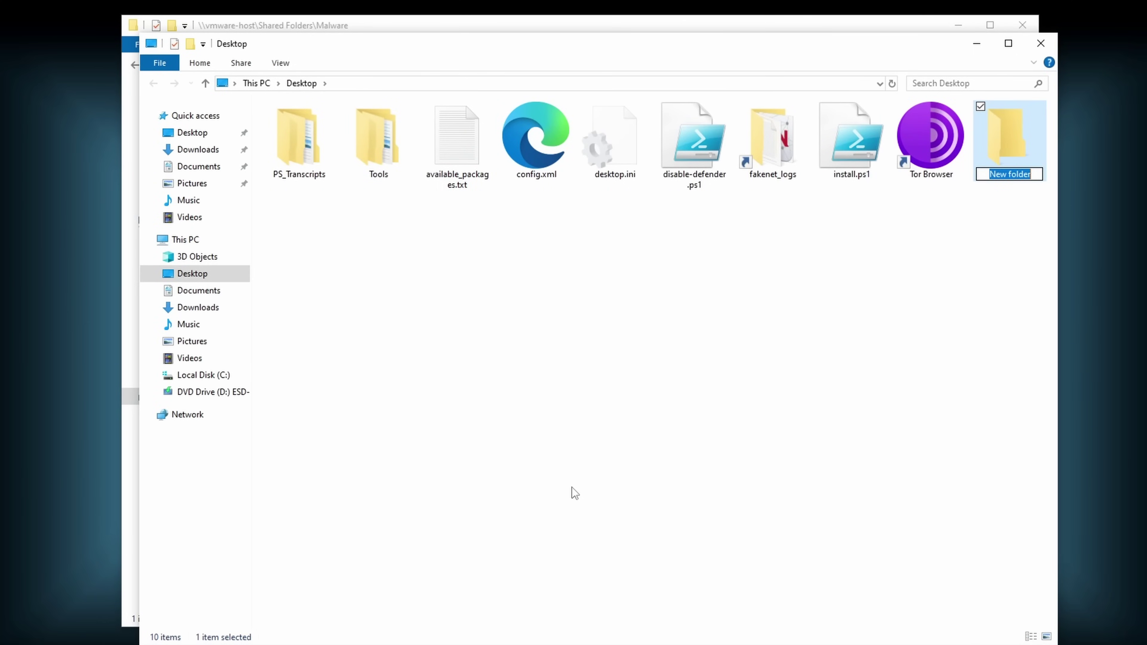
text(malware)
key(Return)
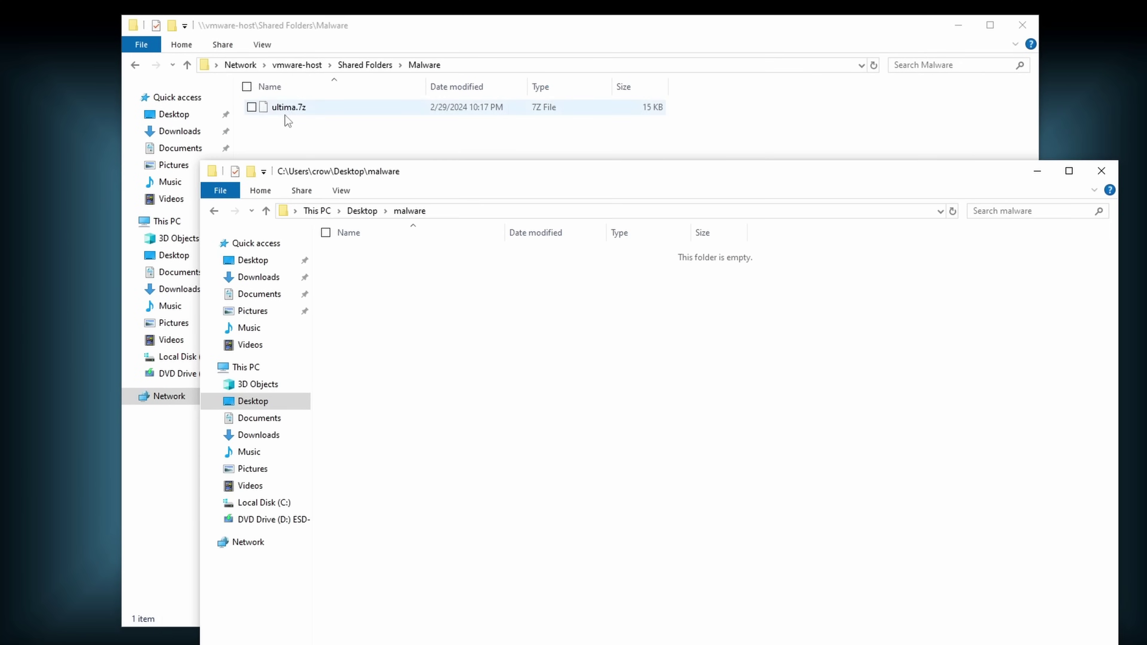
drag(285, 115, 501, 346)
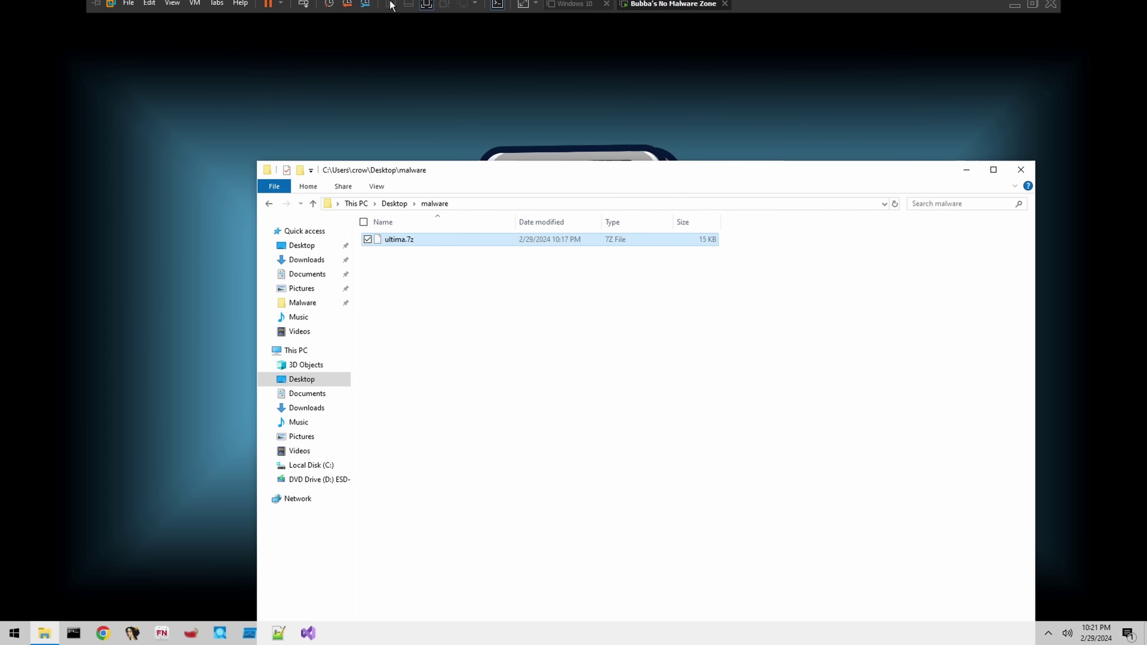
Set the virtual machine's folder sharing to Enabled until next power off or suspend.
click(195, 8)
mouse_move(211, 37)
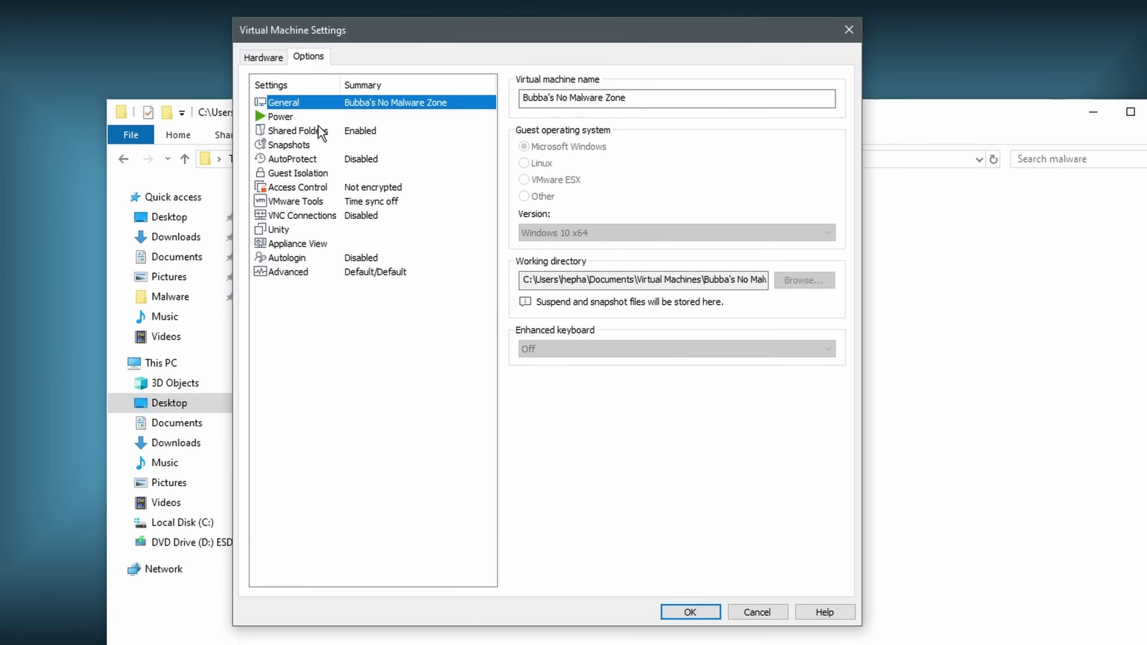
click(319, 131)
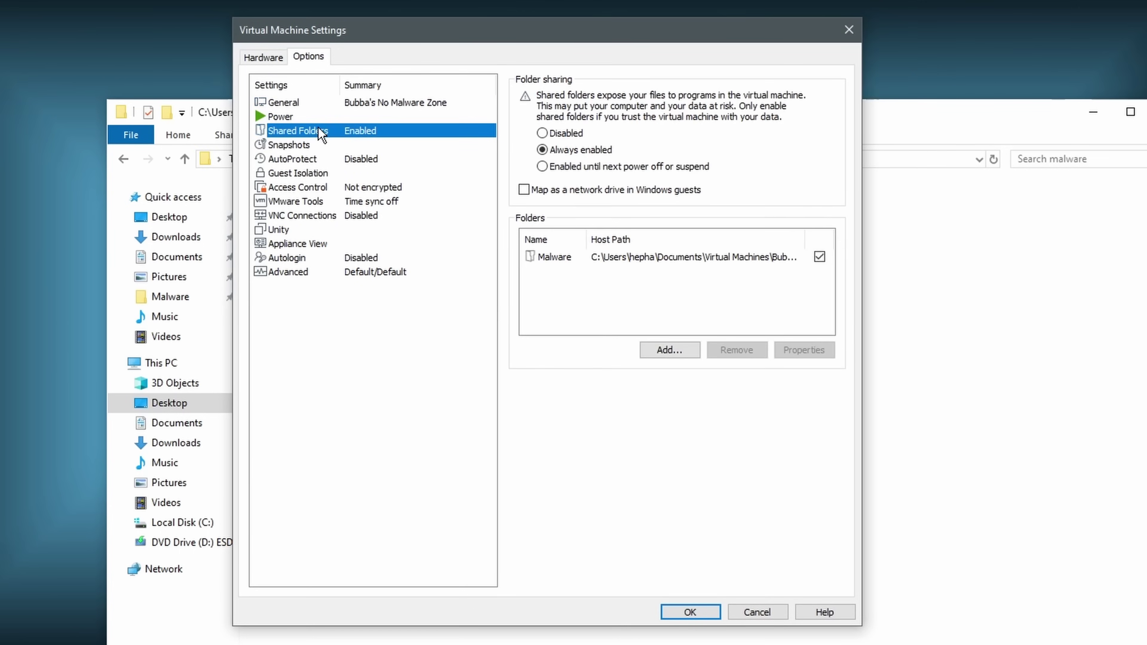
click(579, 168)
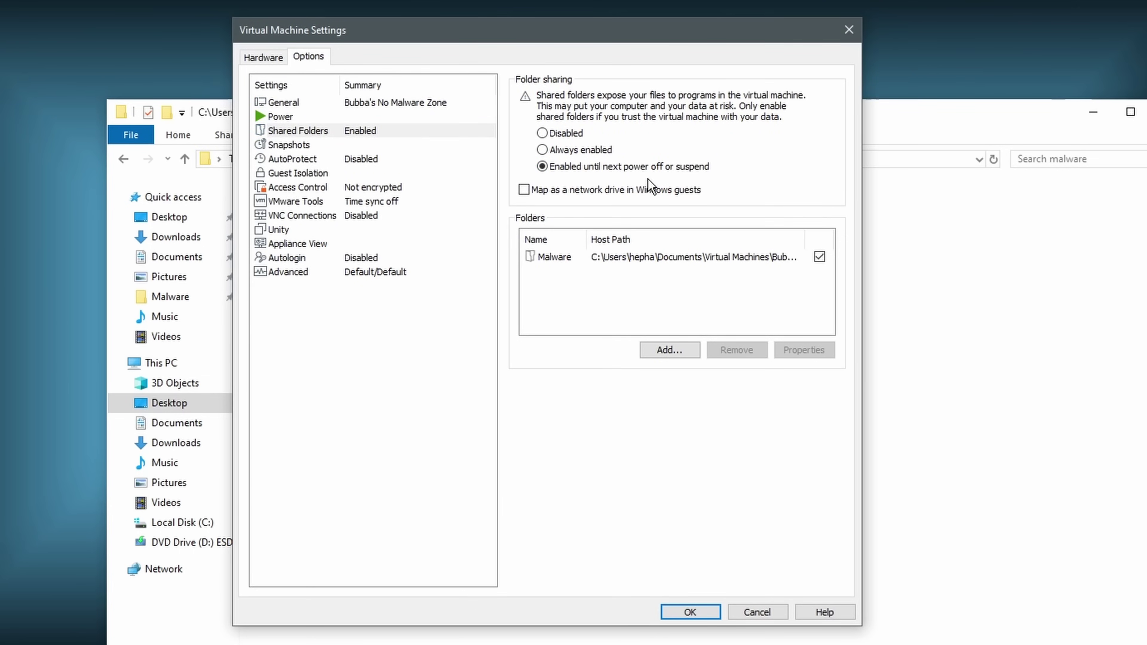
click(709, 613)
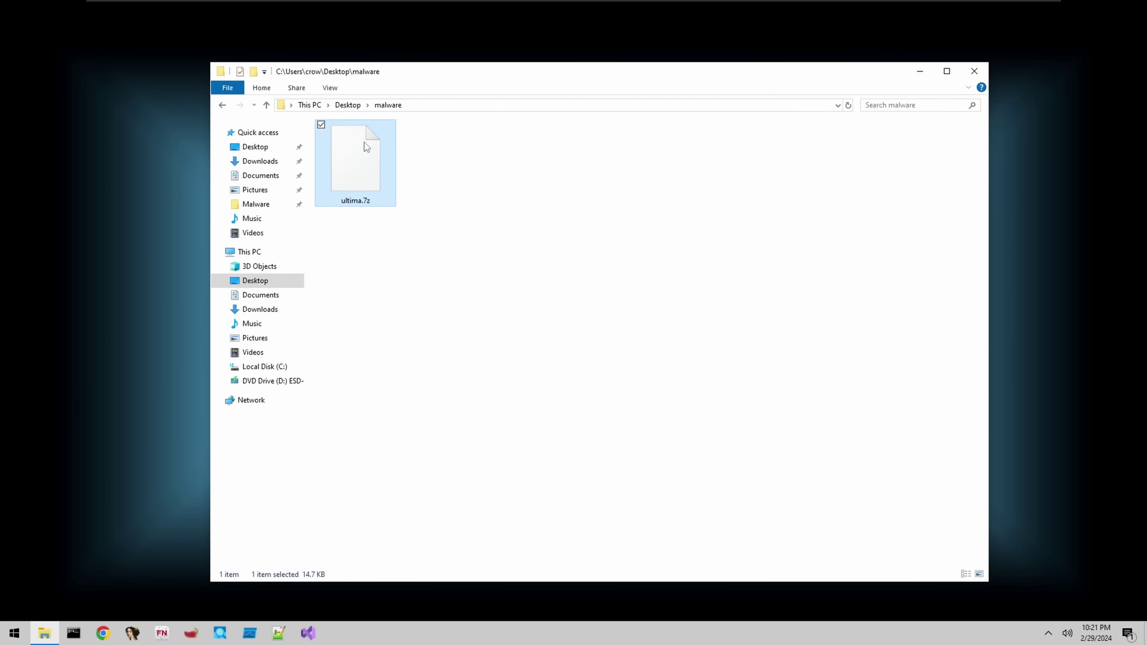
Extract ultima.7z inside the Desktop malware folder with the preset-password unzip command.
right_click(361, 141)
click(458, 194)
click(458, 194)
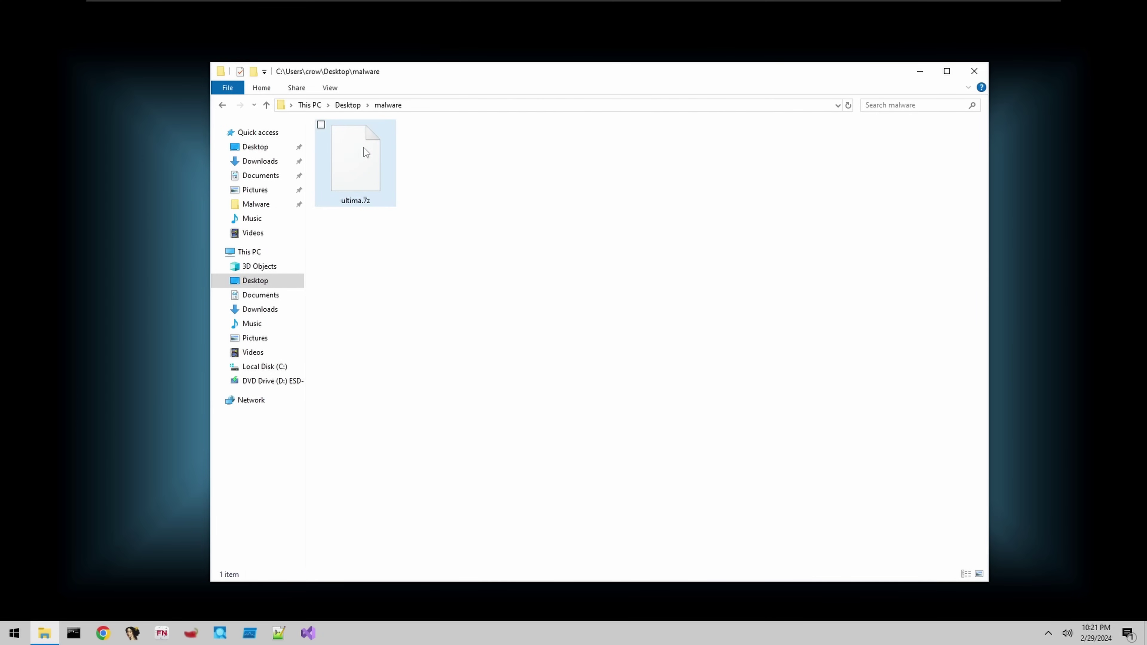
right_click(364, 147)
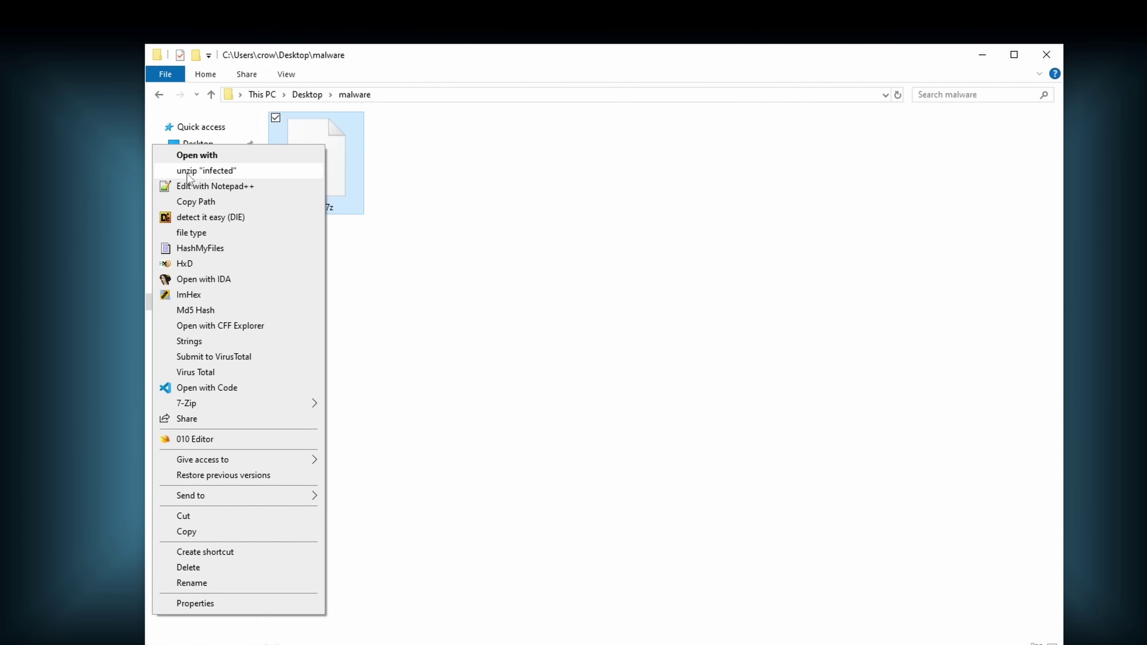
click(187, 171)
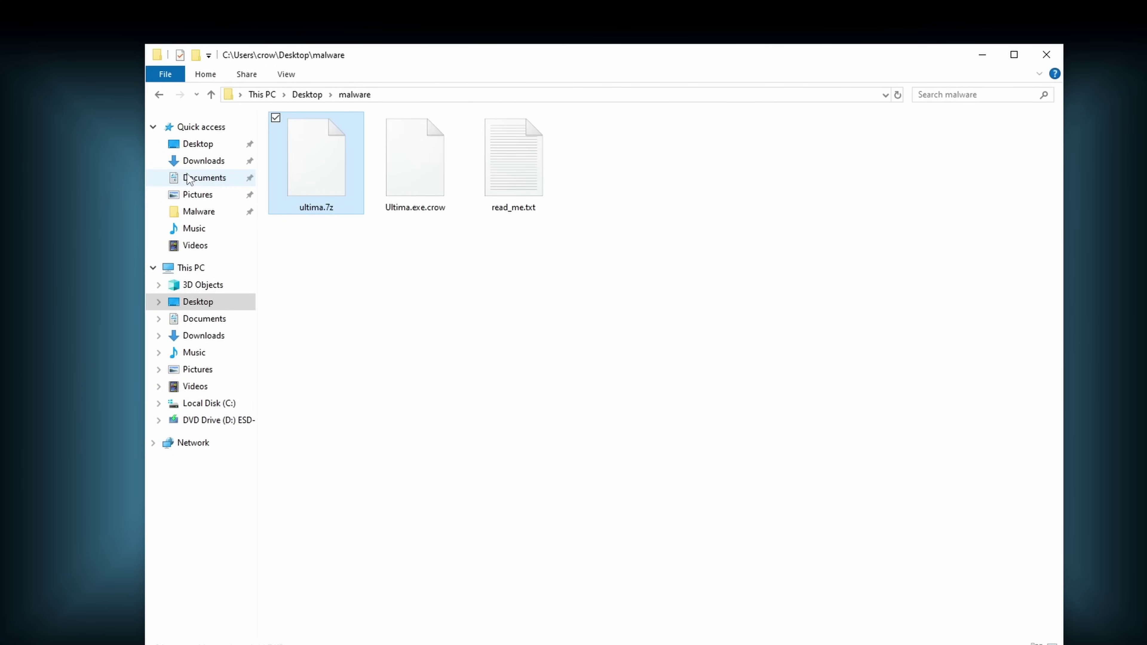
Open the extracted read_me.txt and read the note addressed to the analyst.
drag(624, 306, 298, 127)
click(560, 251)
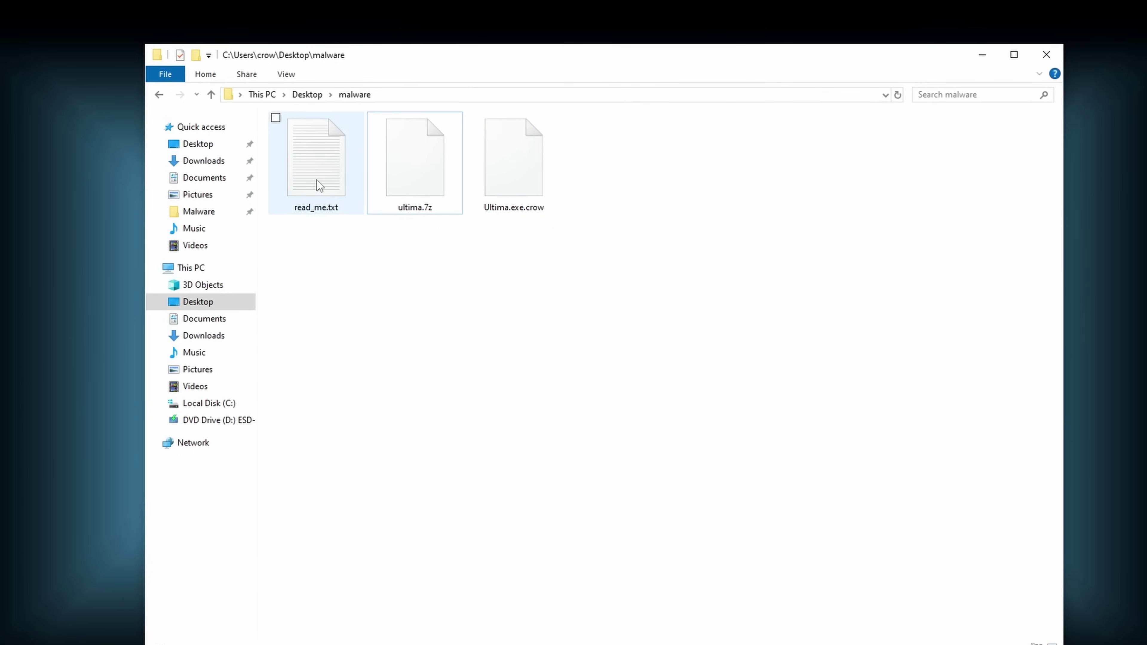
click(314, 162)
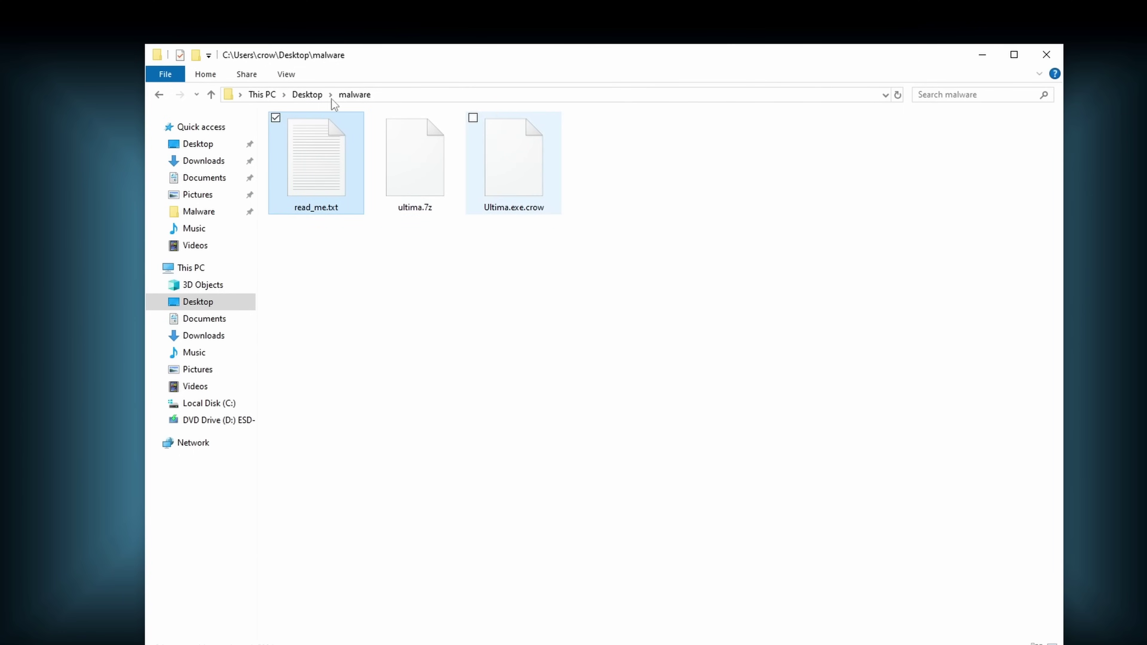
double_click(333, 142)
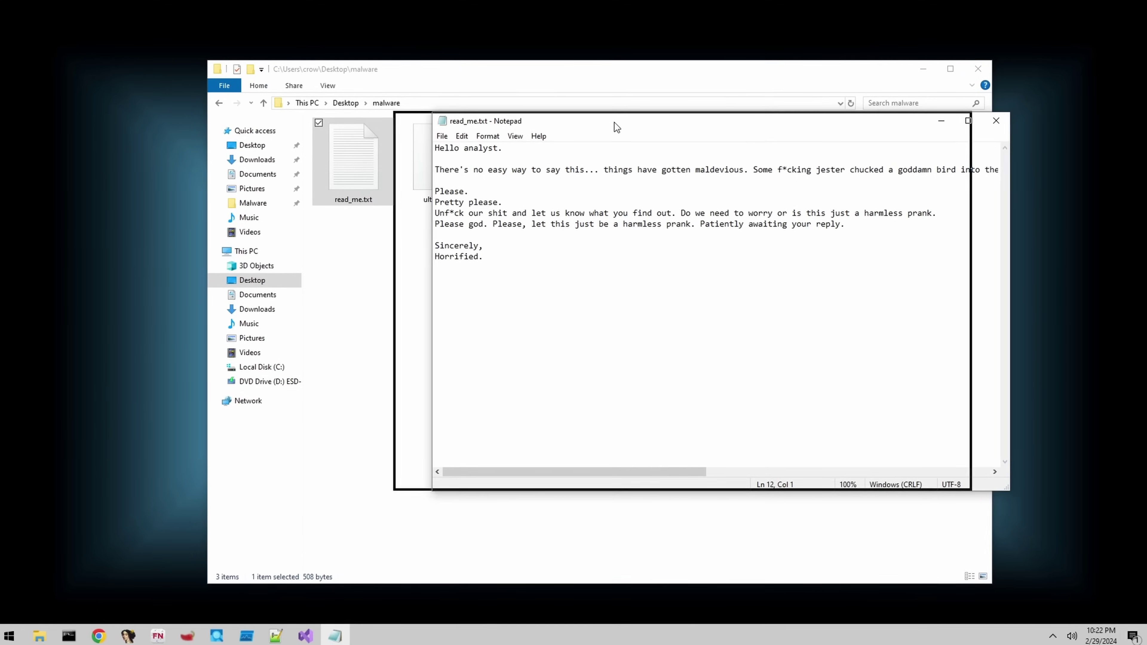
drag(614, 121, 585, 130)
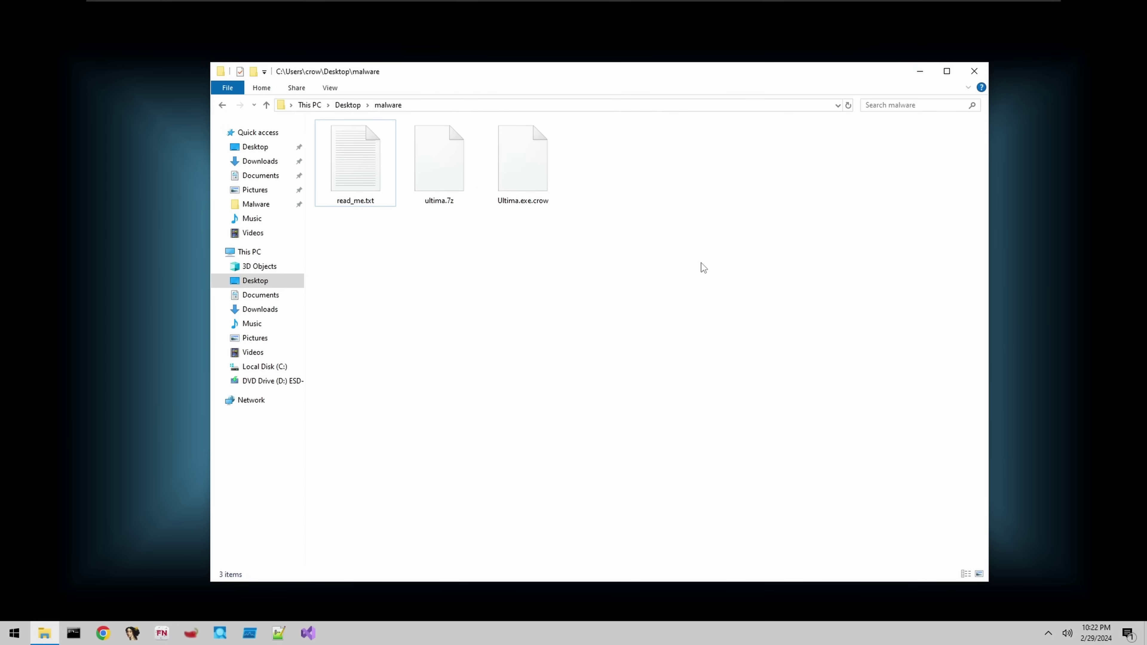
Create a text document named NOTES.txt in the malware folder and open it beside the folder window.
right_click(700, 263)
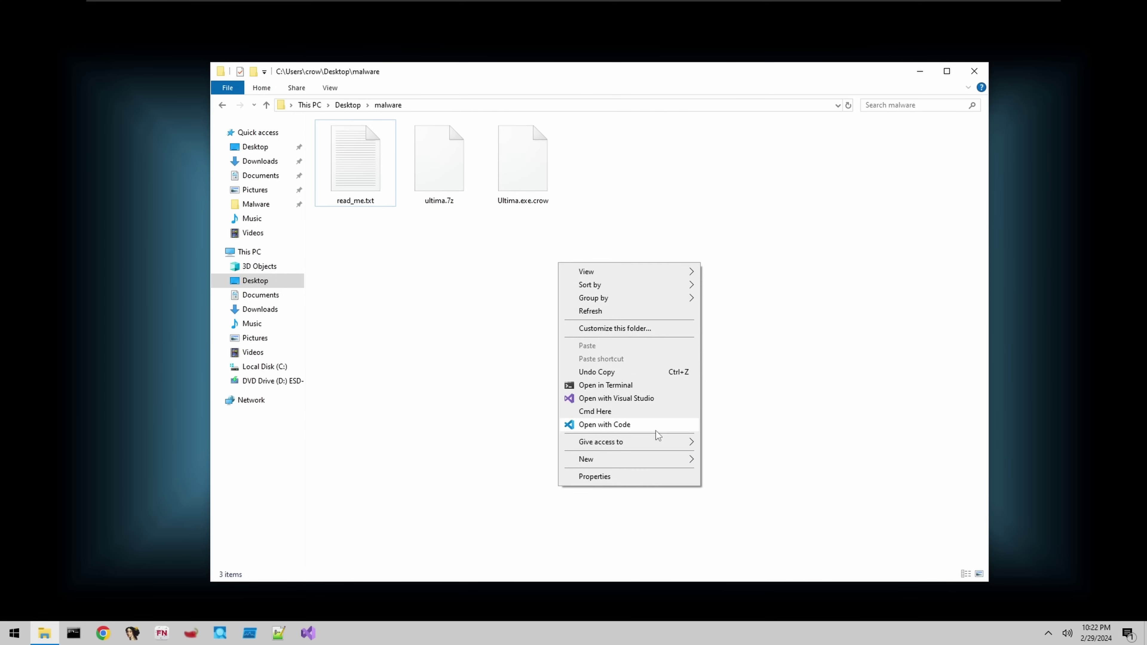
click(611, 217)
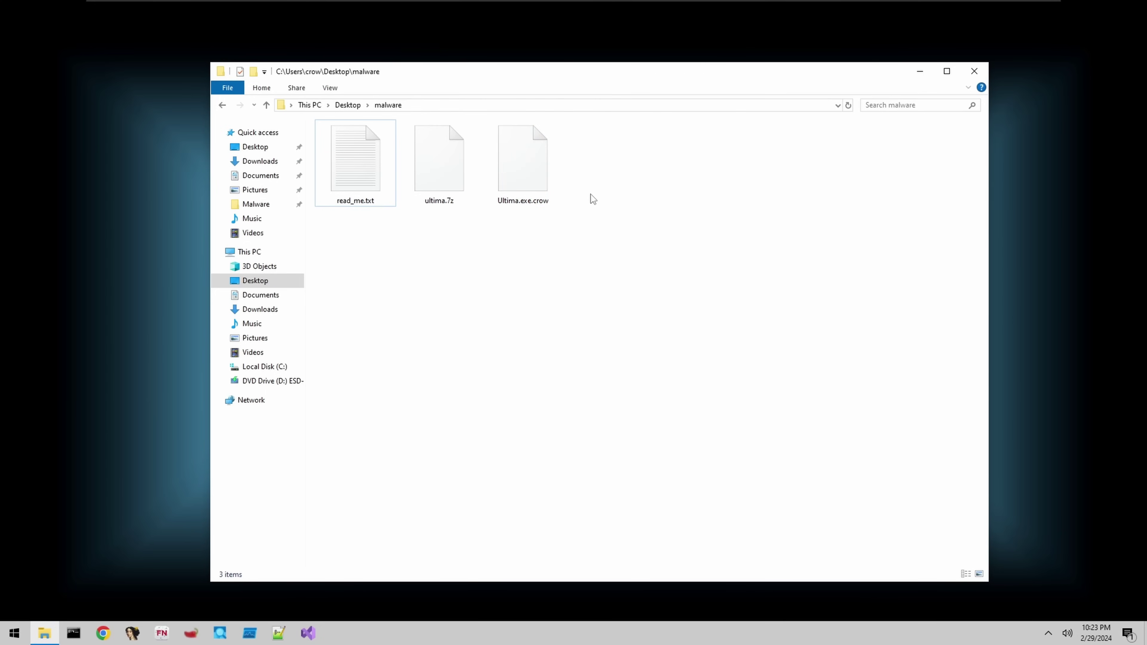
mouse_move(529, 151)
right_click(486, 303)
mouse_move(547, 506)
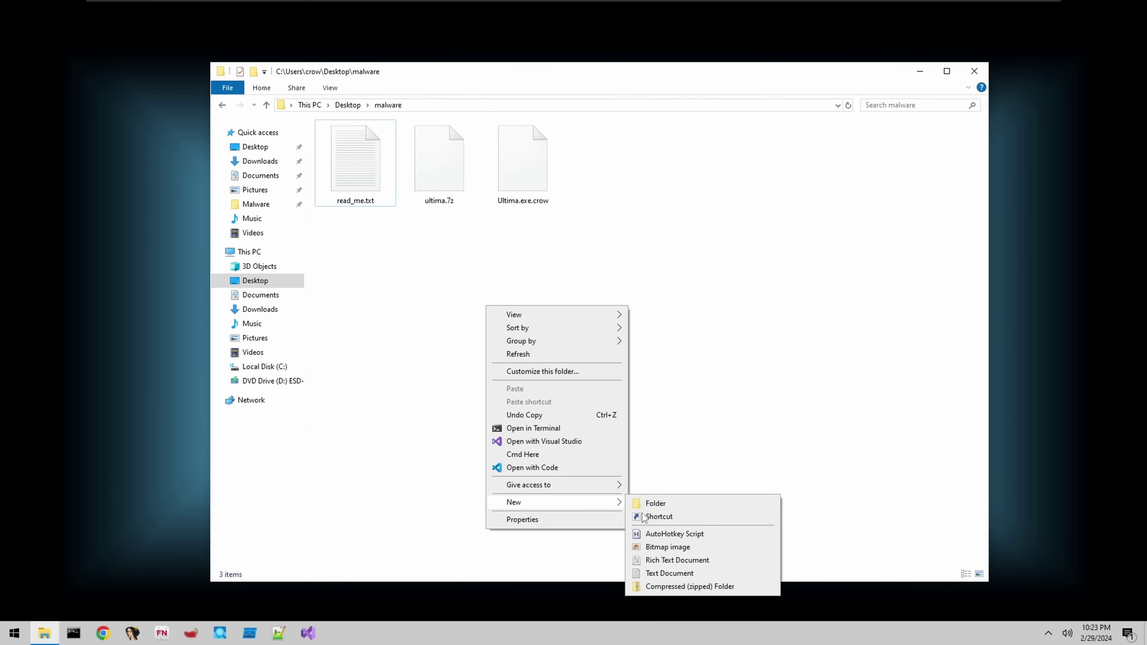
click(632, 571)
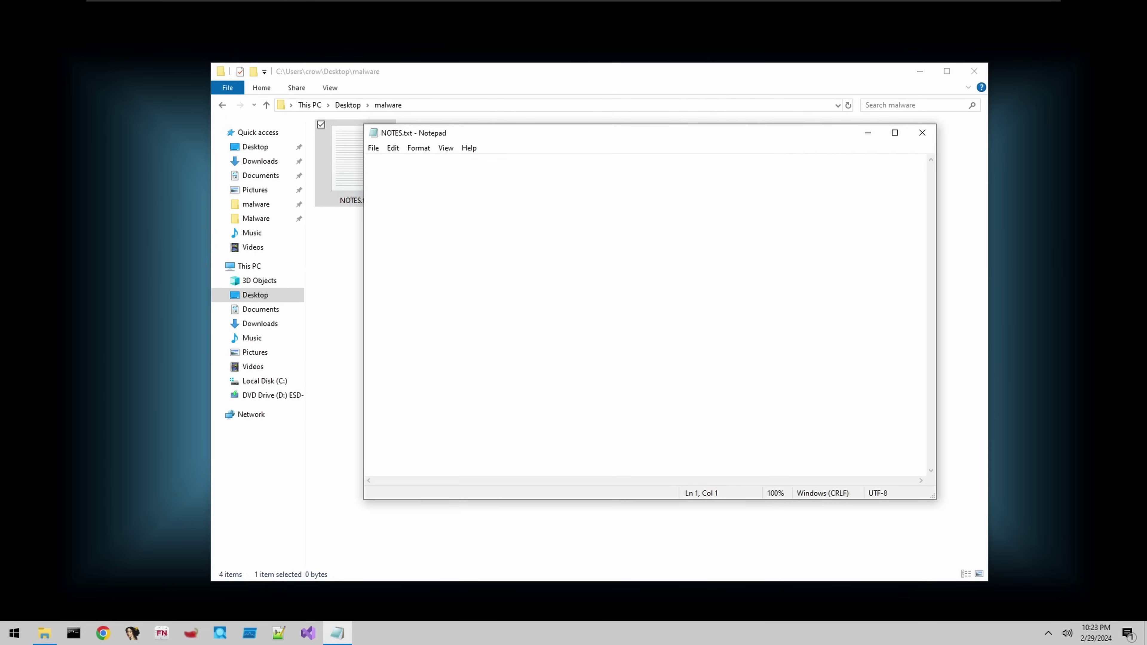
drag(459, 131, 795, 149)
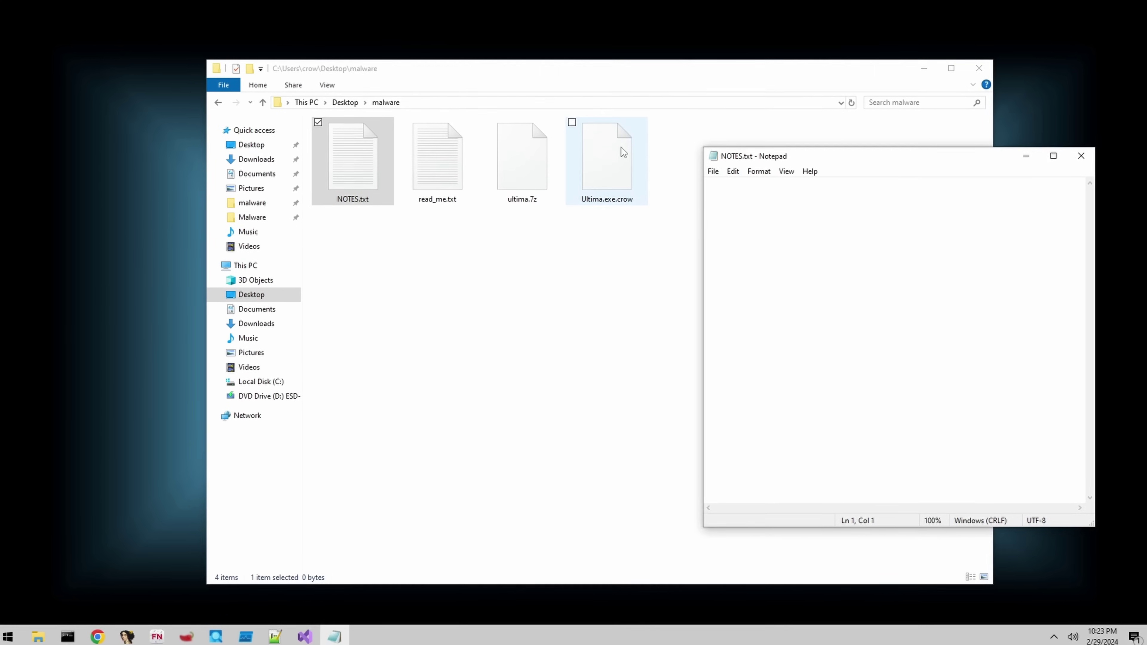
Hash Ultima.exe.crow with HashMyFiles, then record its MD5 and SHA256 values in NOTES.txt and save the notes.
right_click(619, 149)
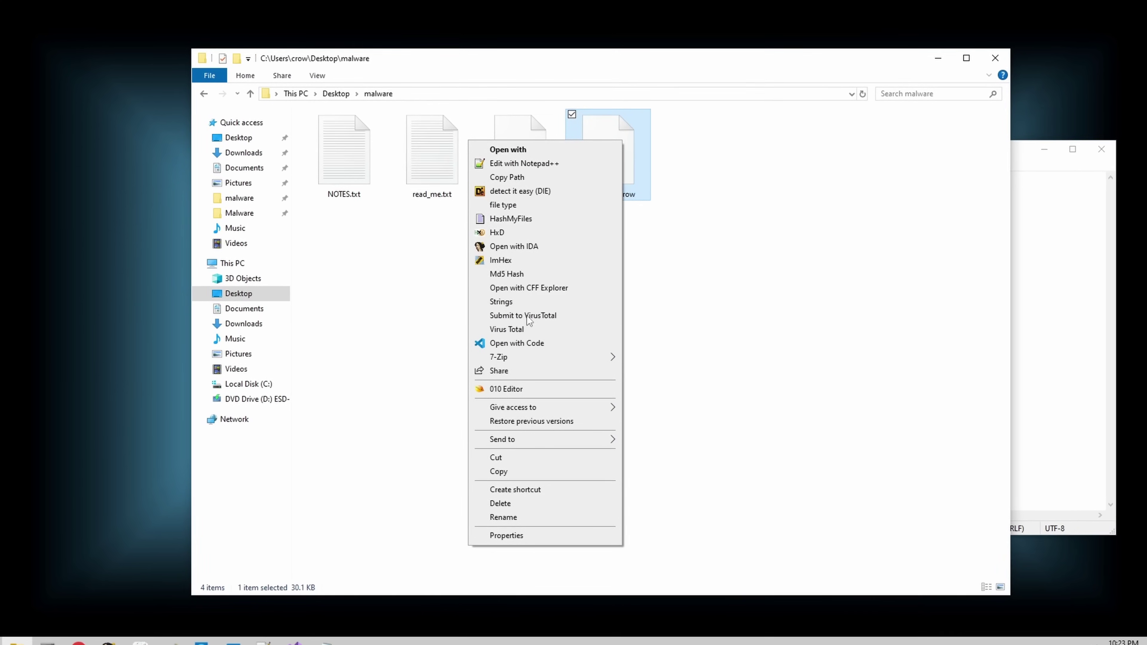
mouse_move(552, 352)
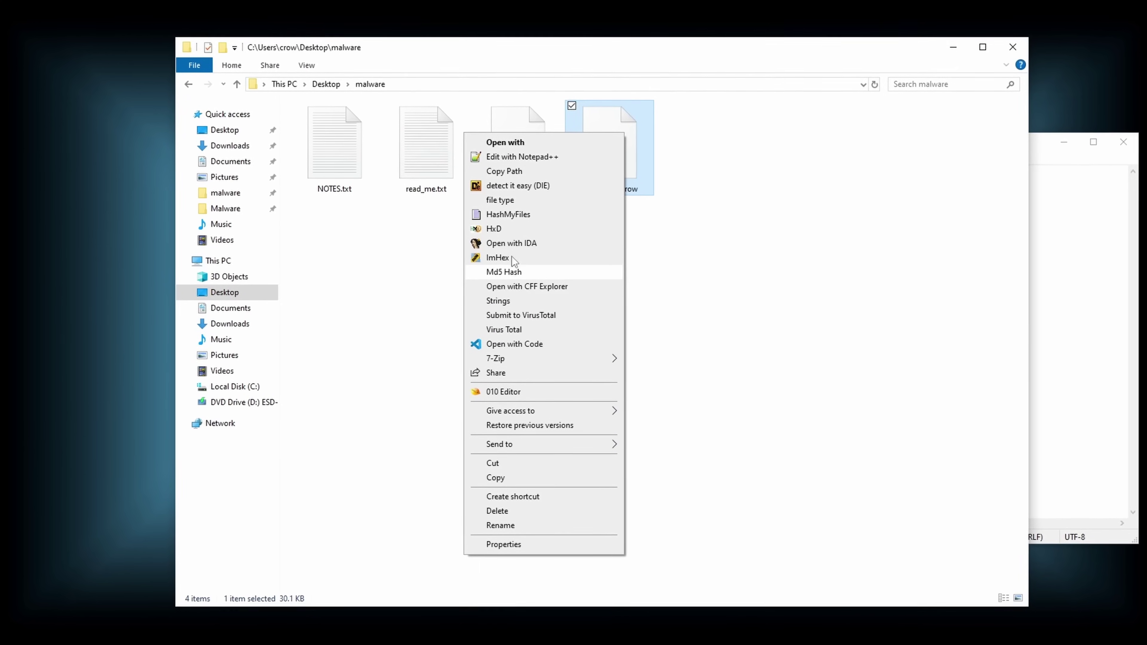
click(506, 214)
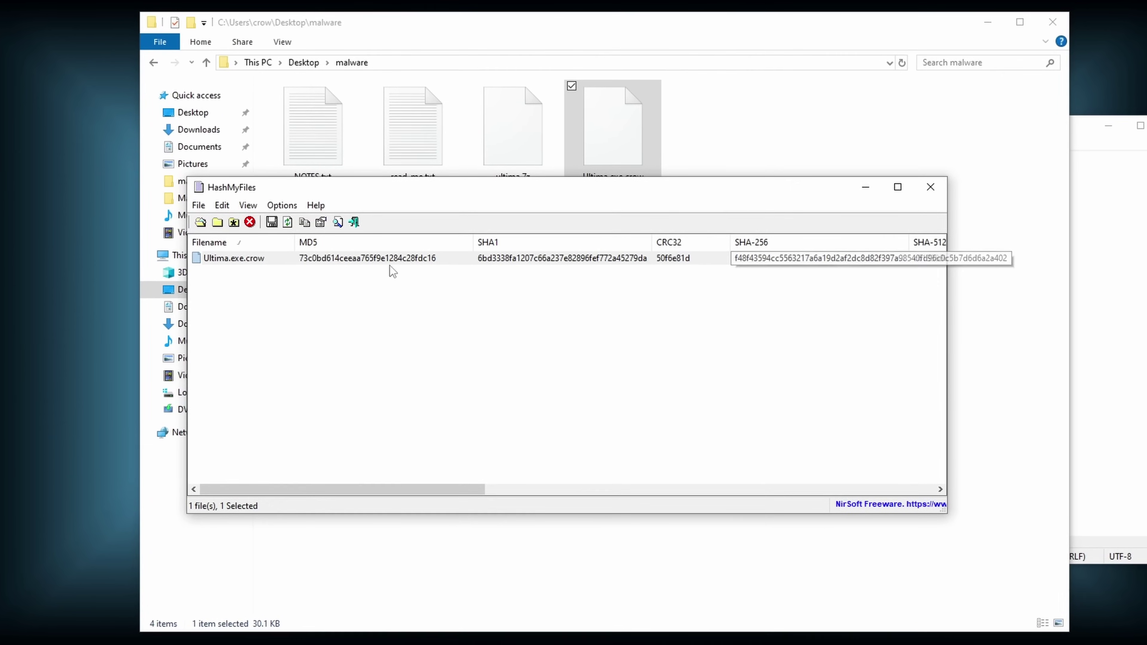
click(384, 260)
double_click(375, 257)
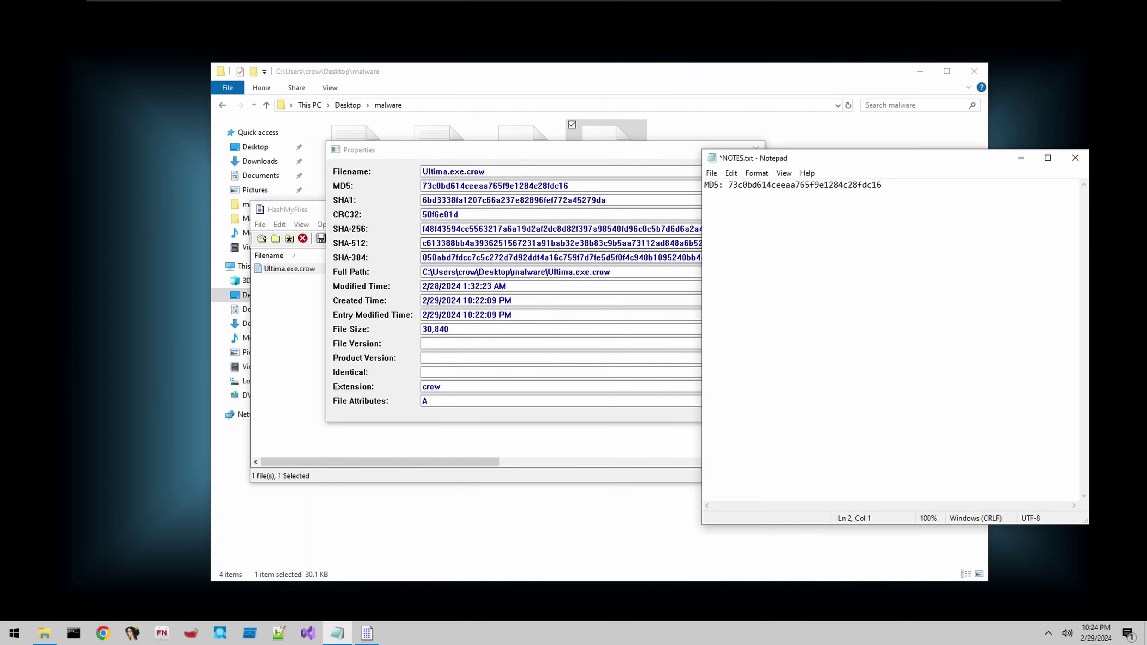
double_click(567, 228)
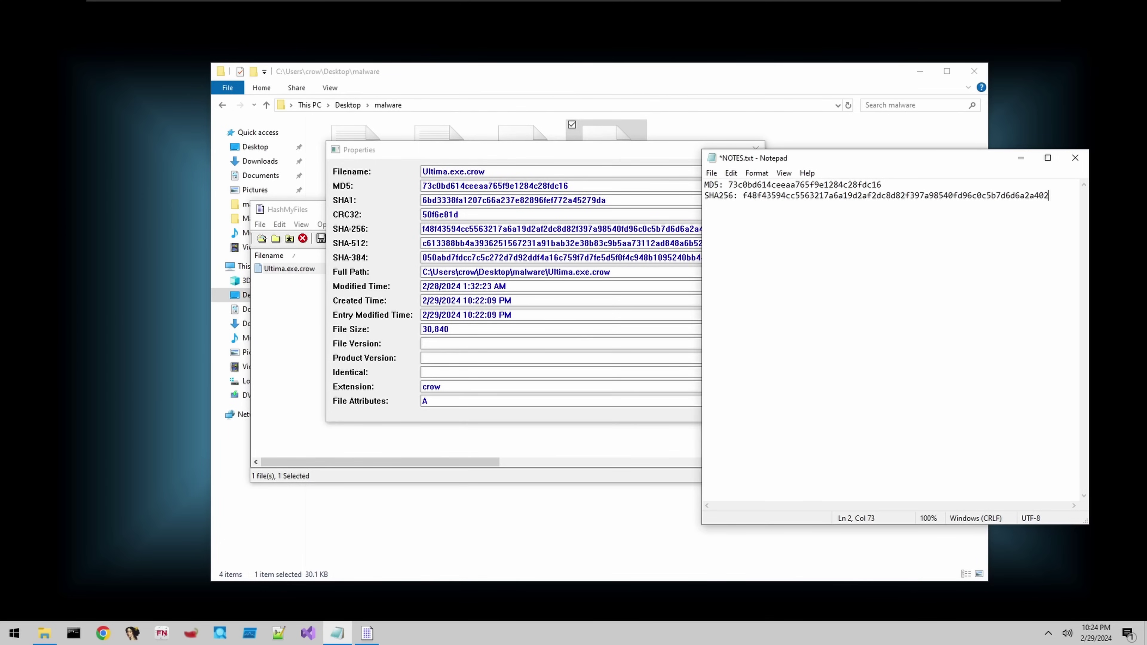
key(ctrl+s)
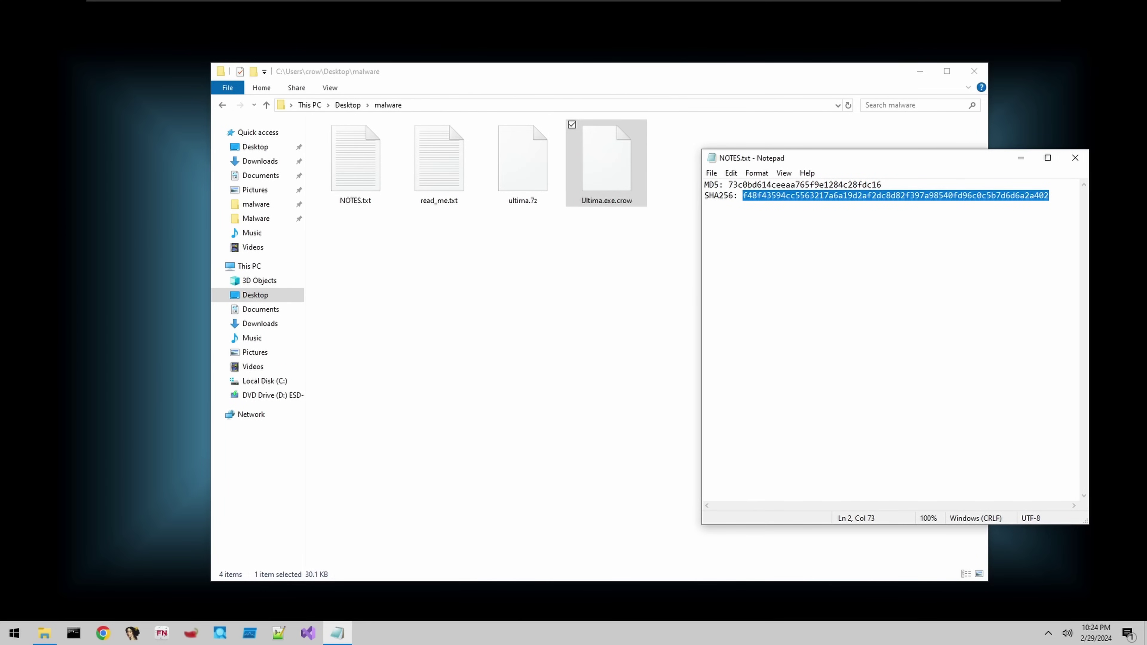
click(533, 256)
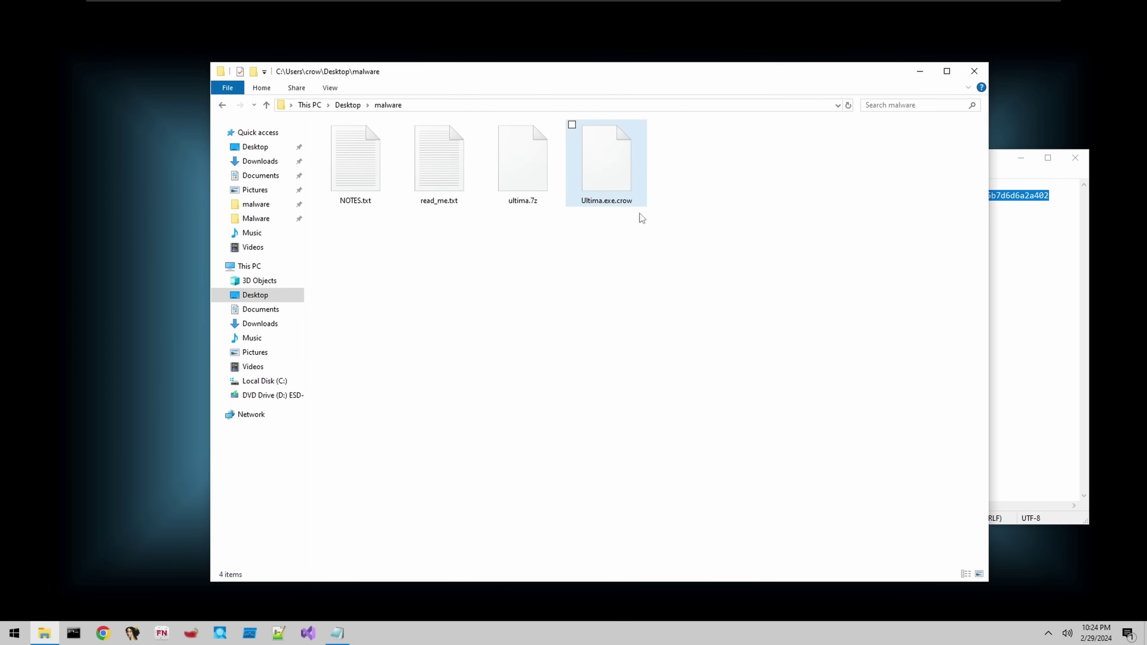
right_click(593, 172)
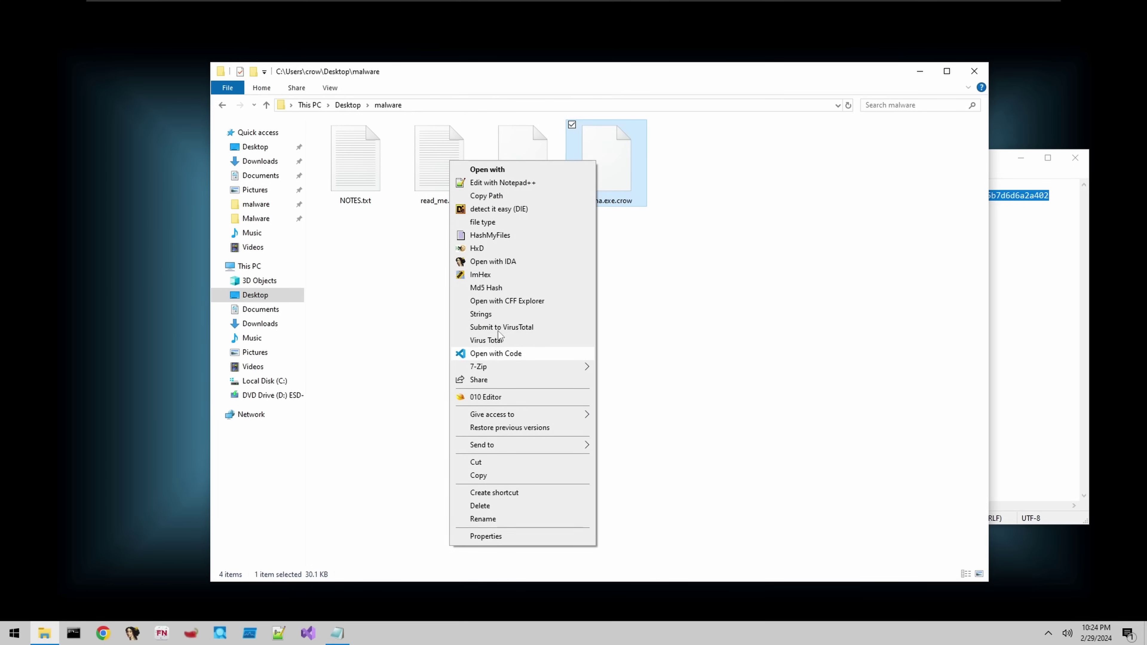
click(1120, 525)
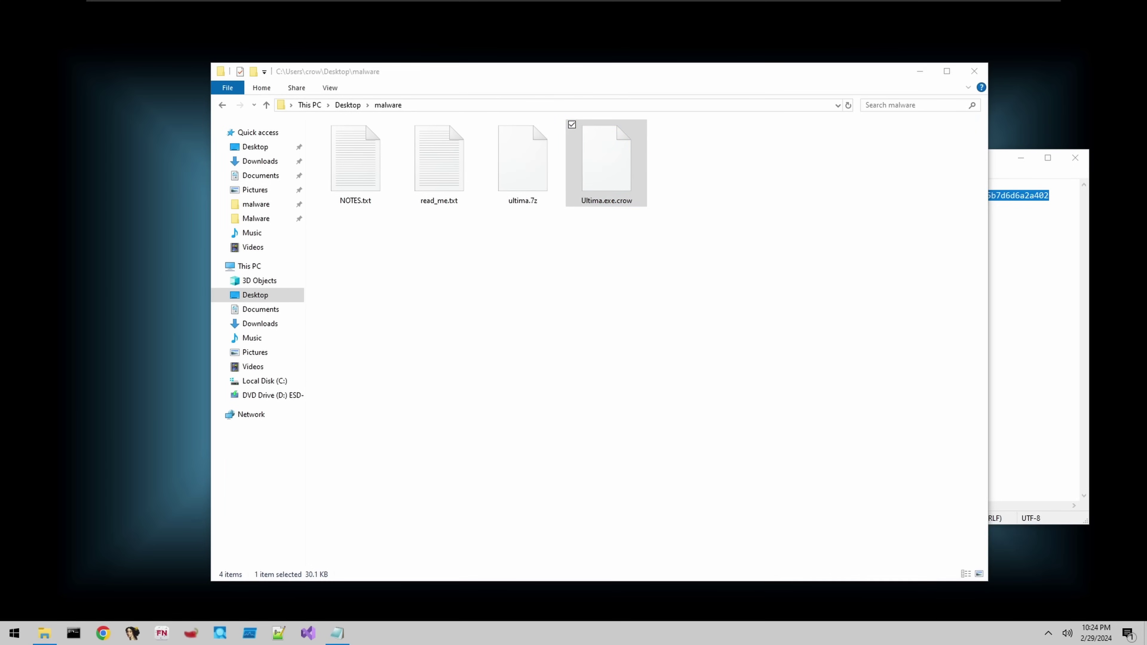
Copy the SHA256 hash from NOTES.txt and search for it on VirusTotal.
click(1043, 195)
double_click(829, 195)
key(ctrl+c)
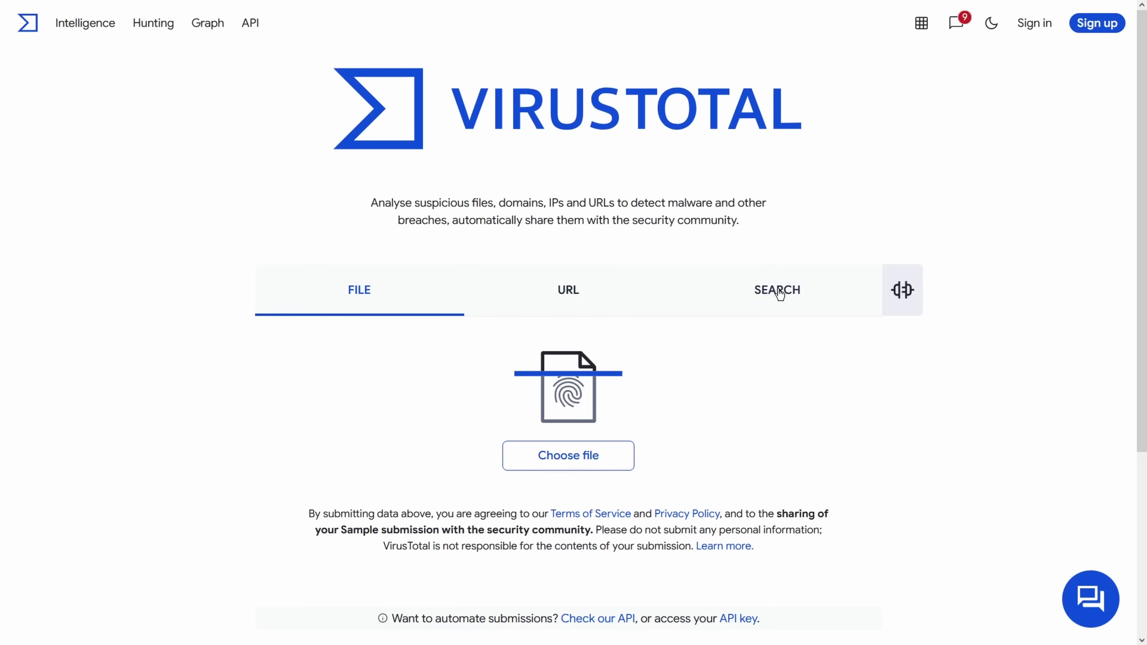
click(777, 290)
scroll(395, 219, down, 5)
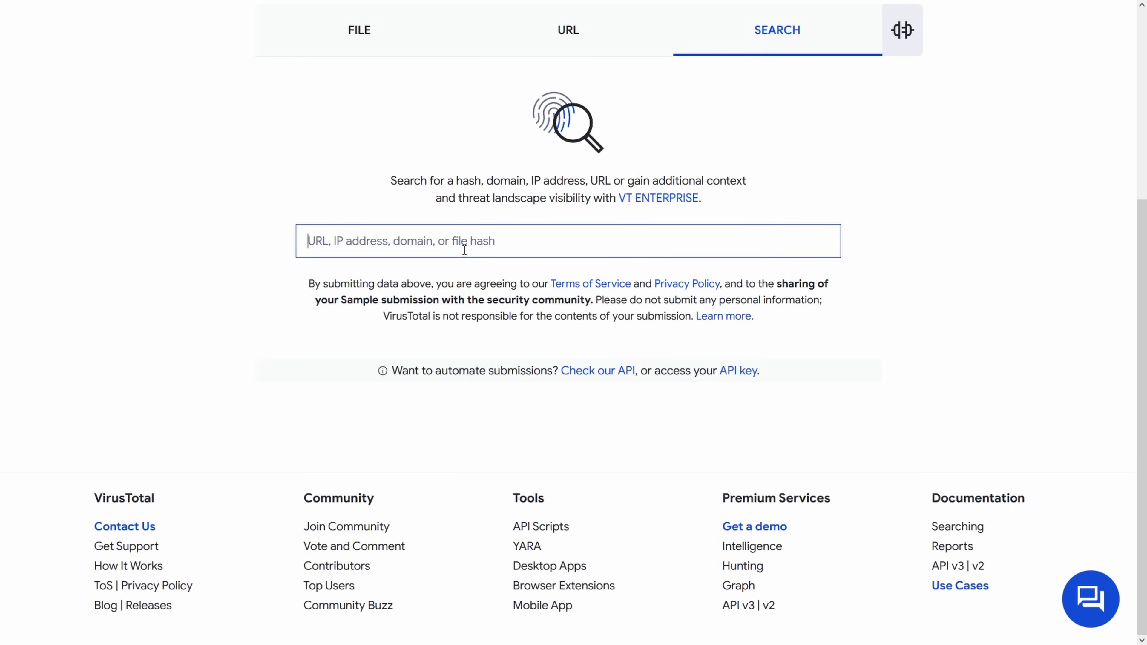
key(ctrl+v)
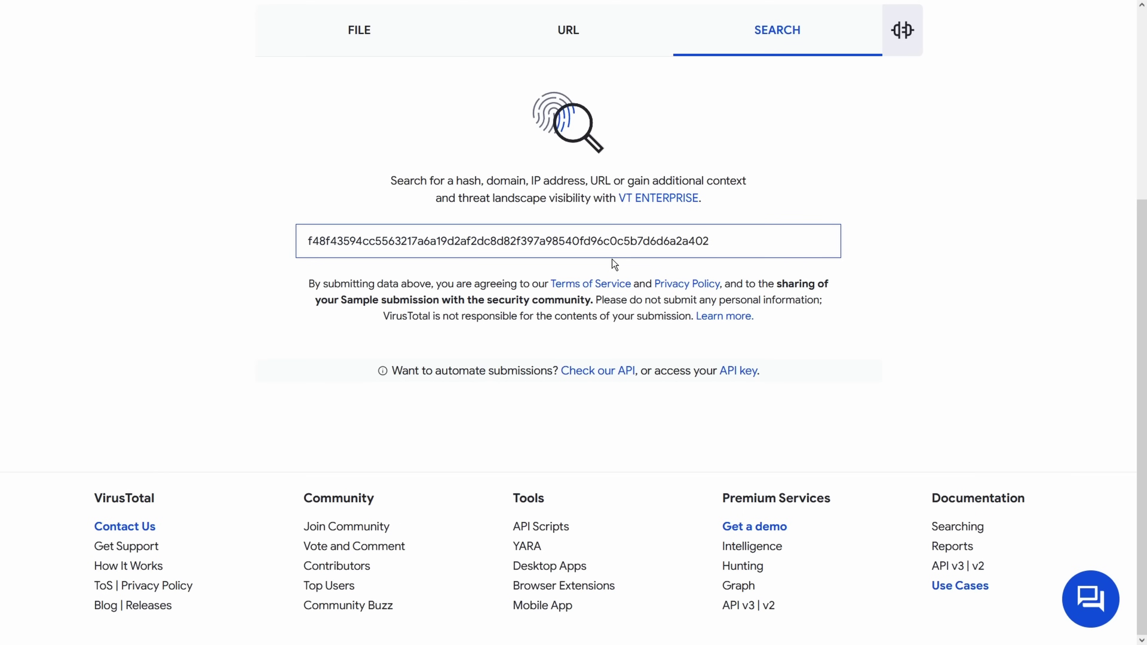
key(Return)
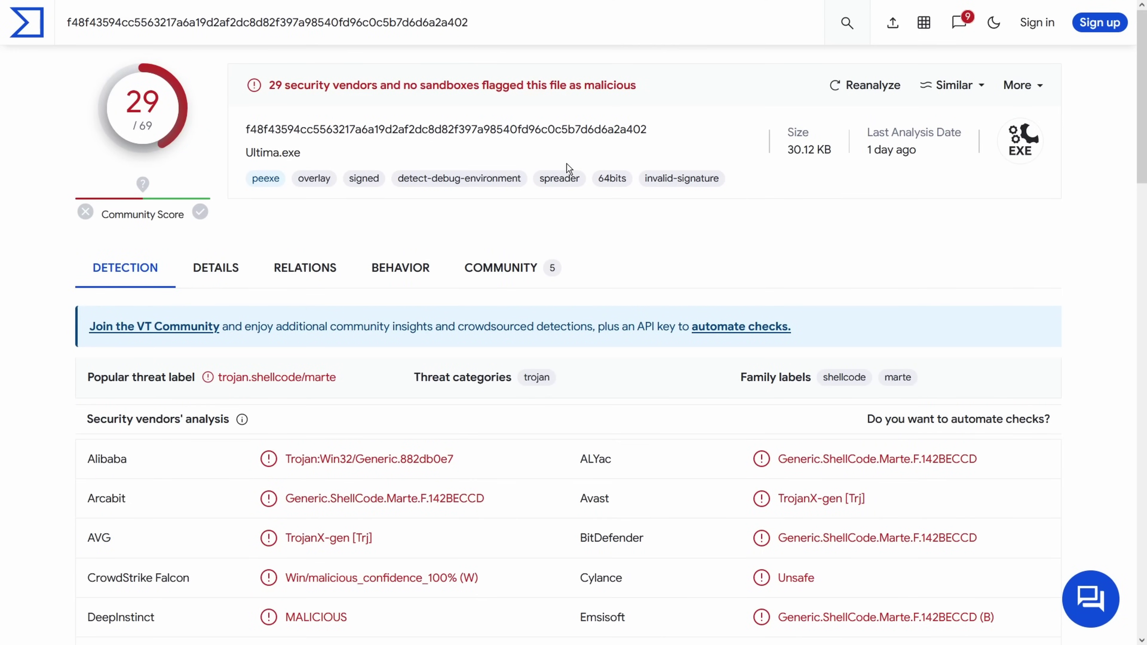
Review the VirusTotal summary for the sample, checking its detection score, file name and tags.
scroll(361, 213, down, 2)
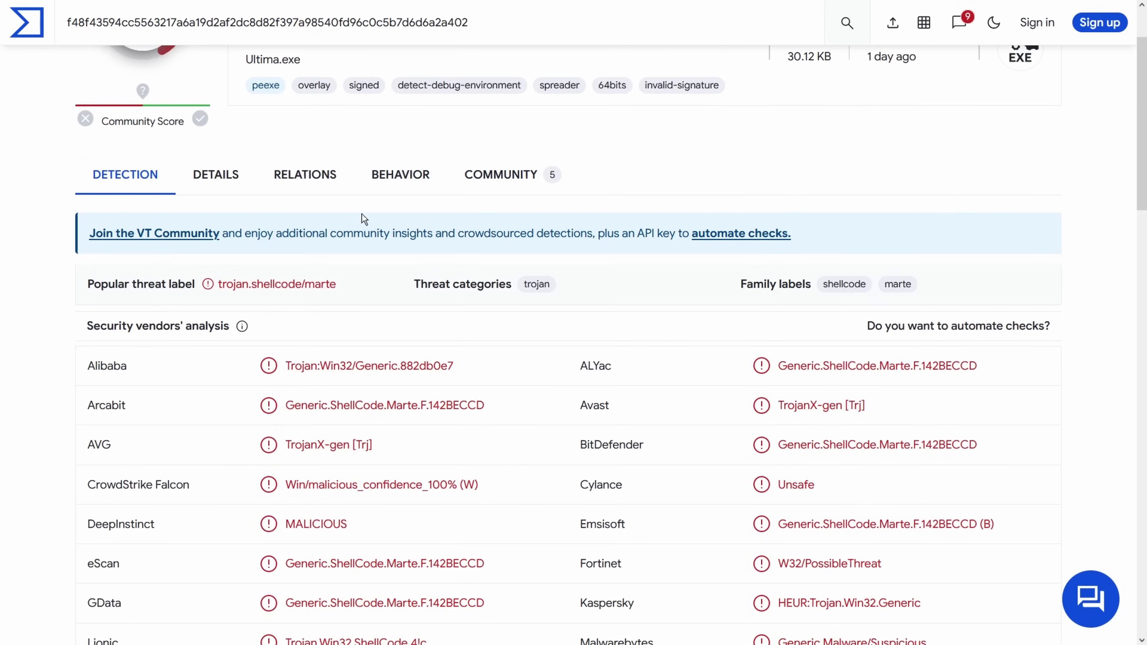
scroll(263, 194, up, 2)
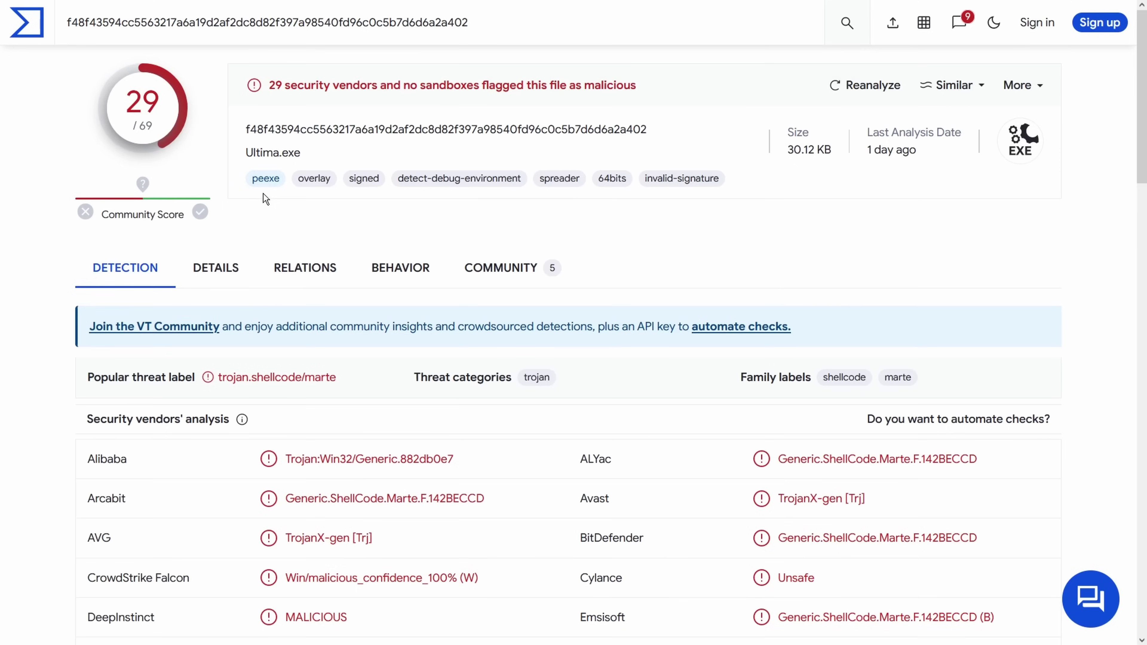
drag(245, 153, 310, 153)
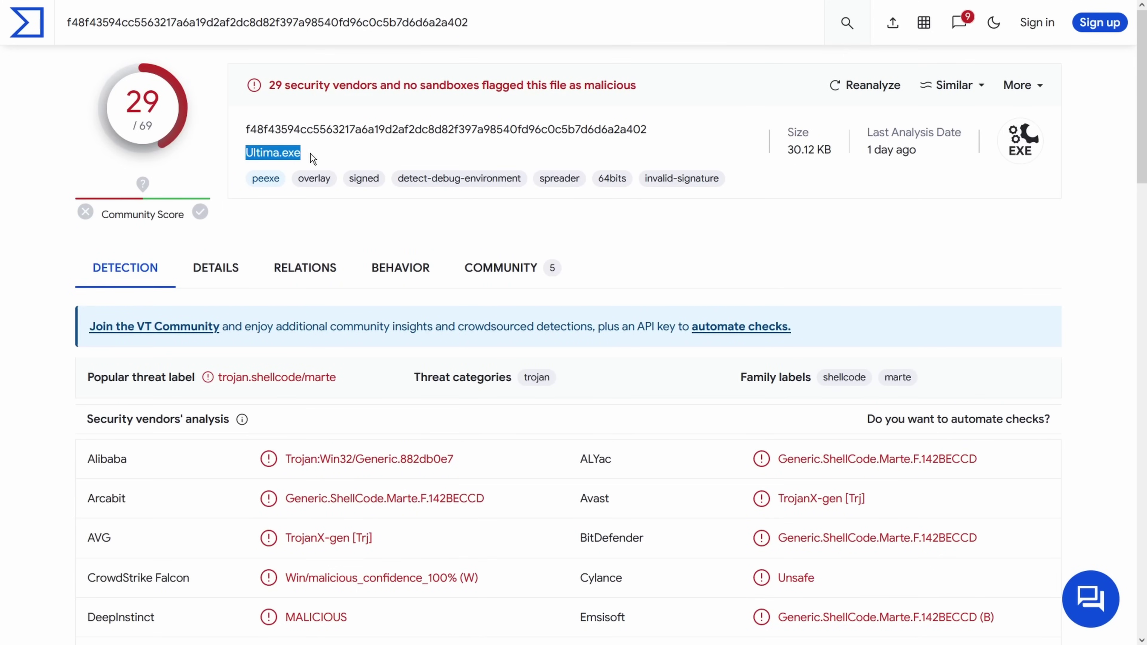
click(324, 146)
scroll(353, 112, down, 6)
scroll(377, 179, up, 6)
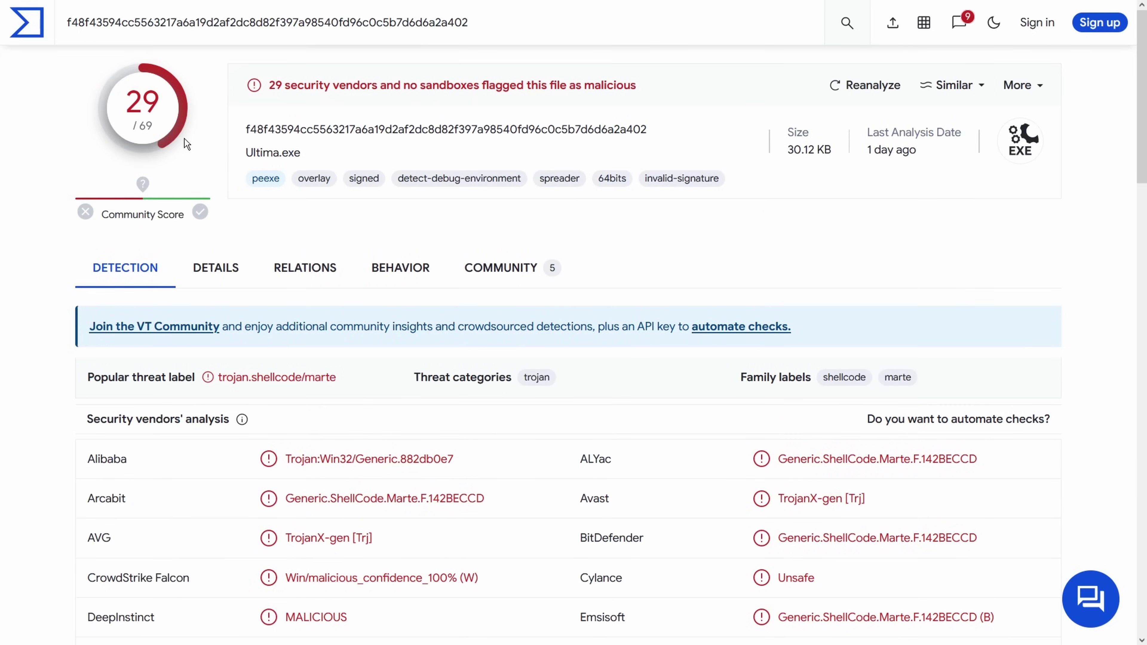
Read through the security vendors' verdicts along with the popular threat label, threat categories and family labels.
scroll(379, 234, down, 17)
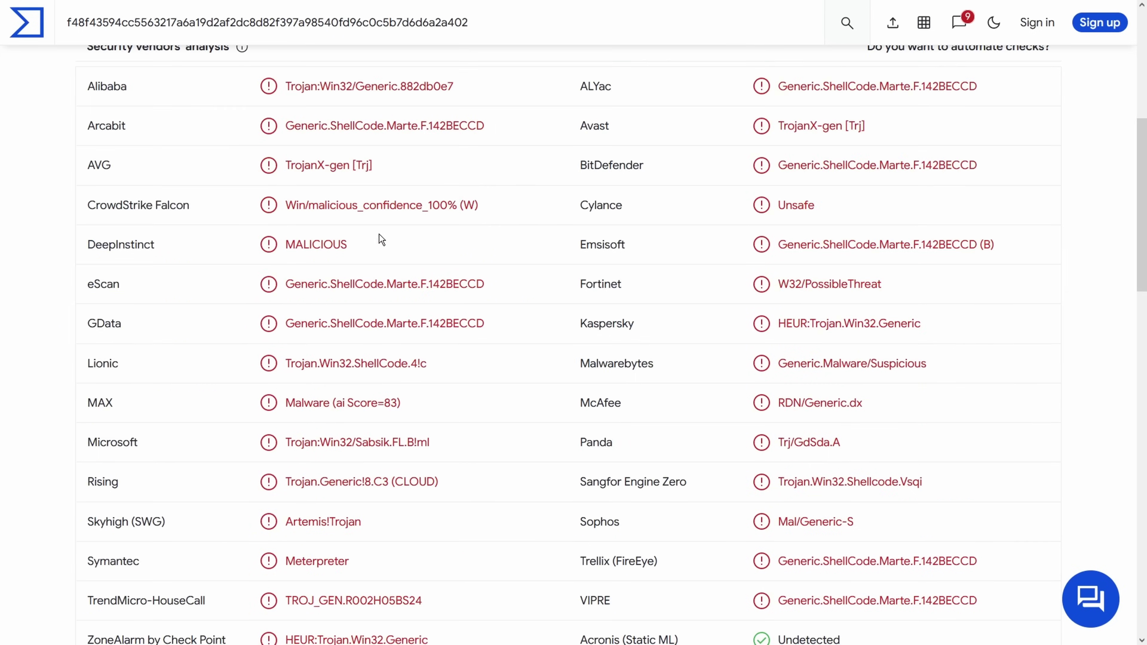
scroll(547, 292, down, 9)
scroll(551, 290, up, 20)
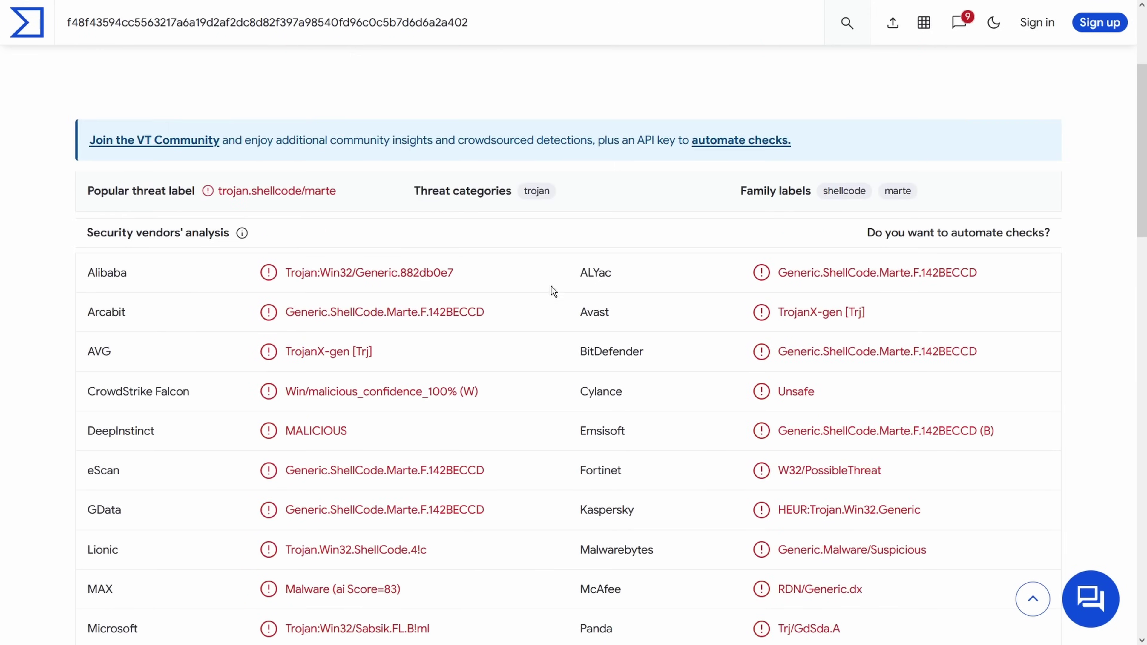
scroll(457, 348, down, 2)
scroll(855, 379, down, 20)
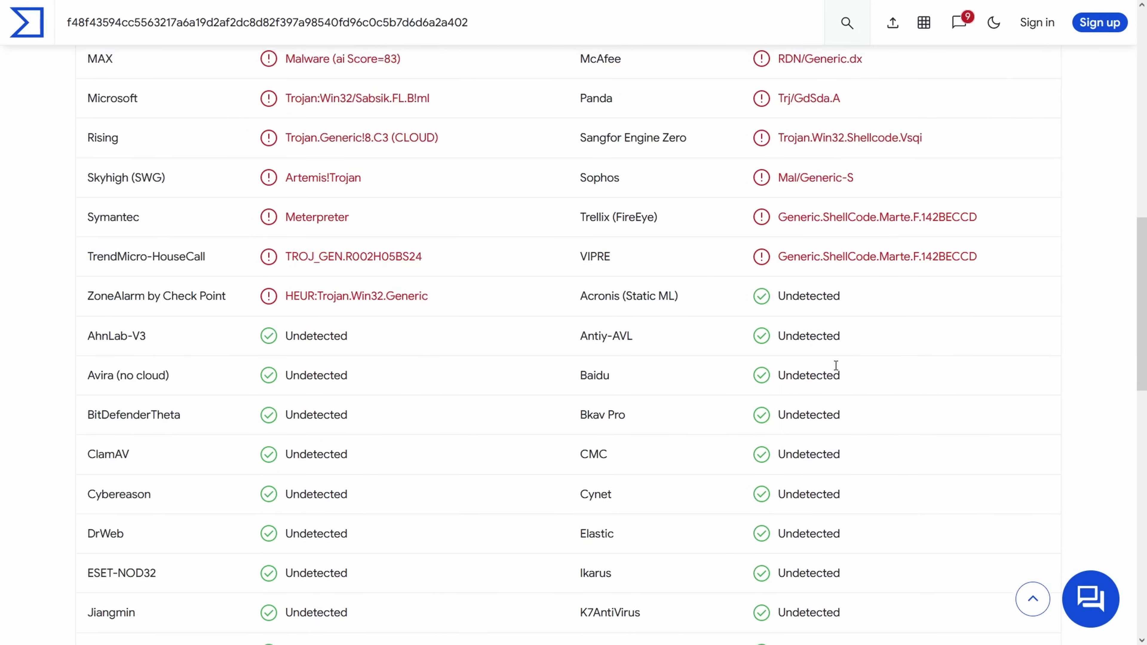
scroll(835, 371, up, 20)
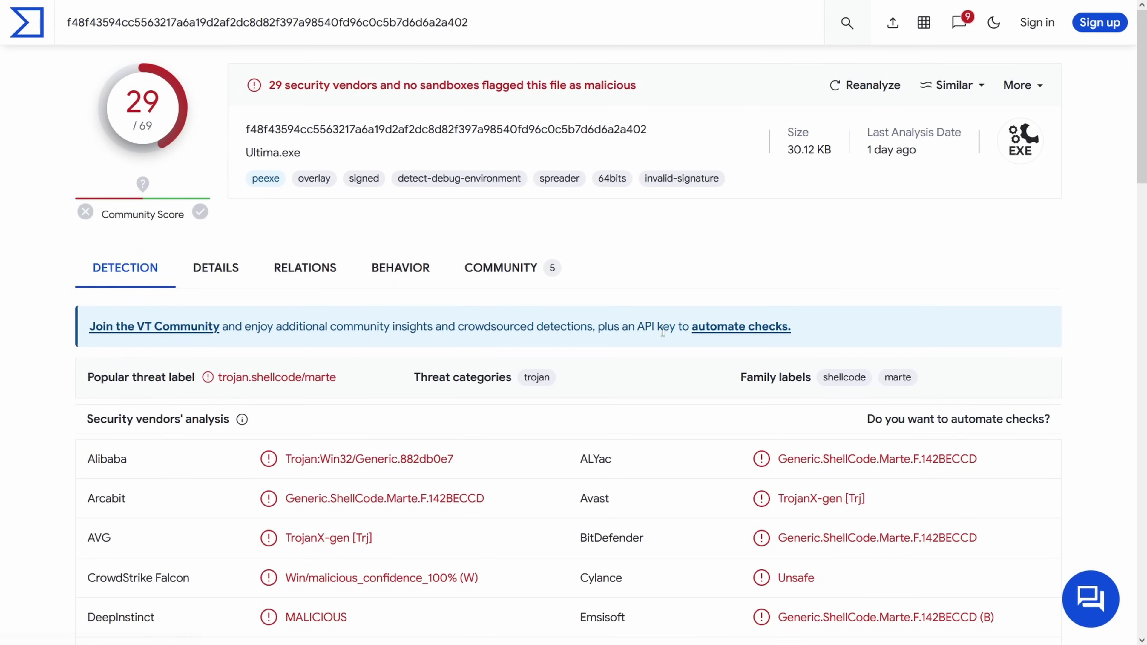
scroll(164, 306, down, 2)
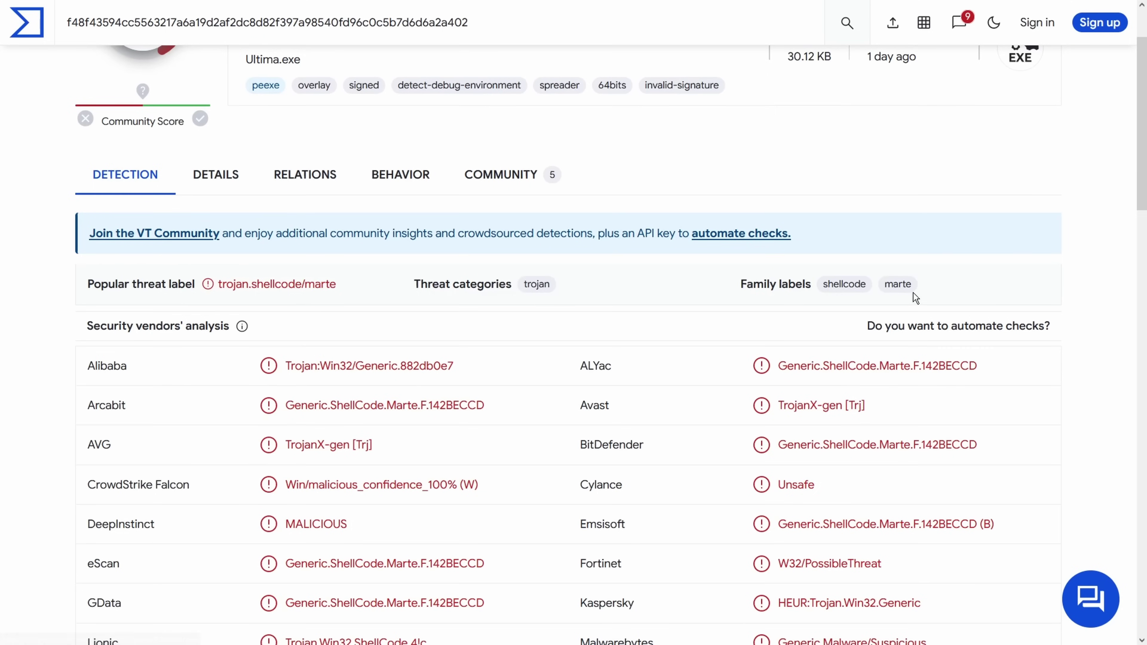
scroll(780, 222, down, 4)
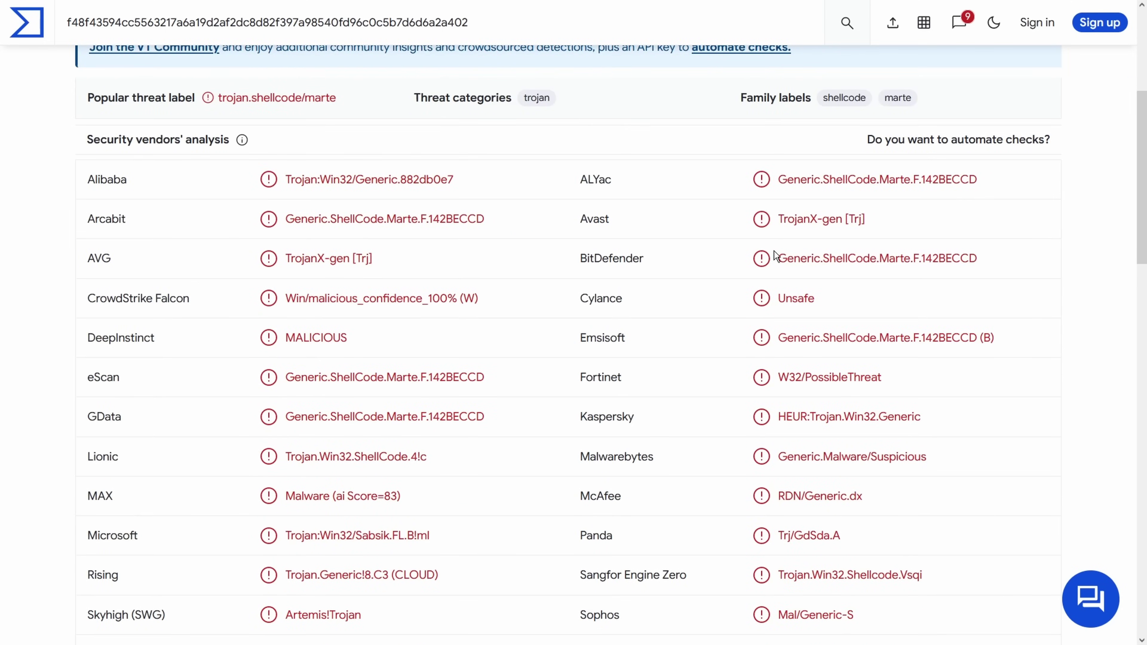
scroll(774, 250, down, 1)
scroll(801, 285, up, 7)
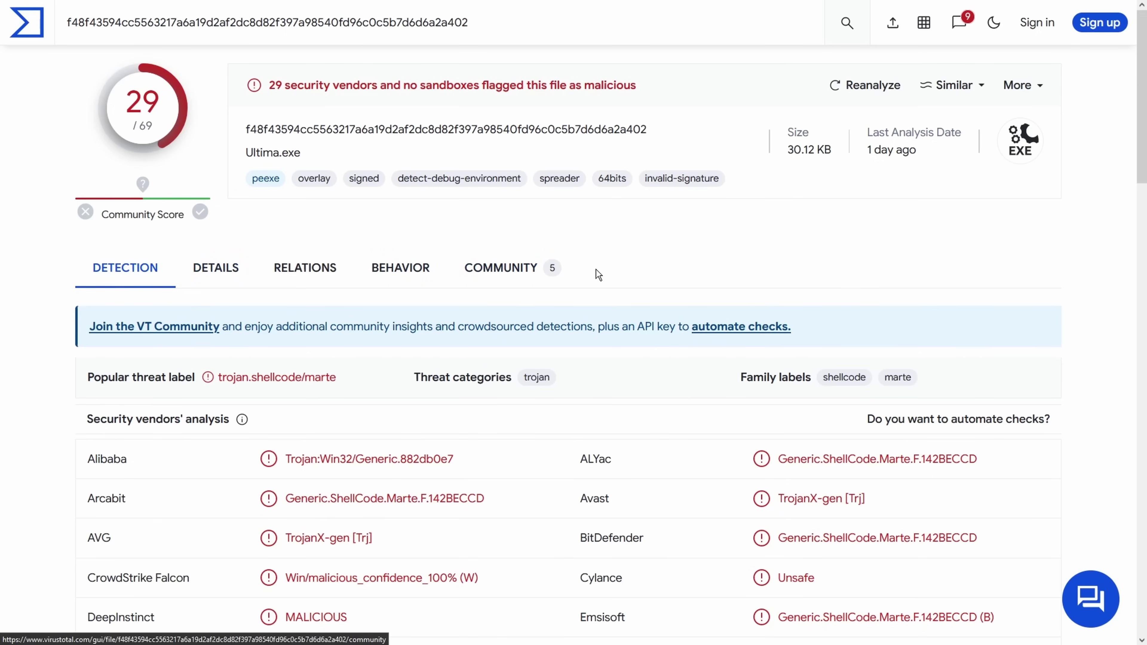
Examine the sample's VirusTotal details for history, names and signature info, and its relations for contacted IPs and bundled files.
click(214, 281)
scroll(427, 297, down, 5)
scroll(350, 370, down, 6)
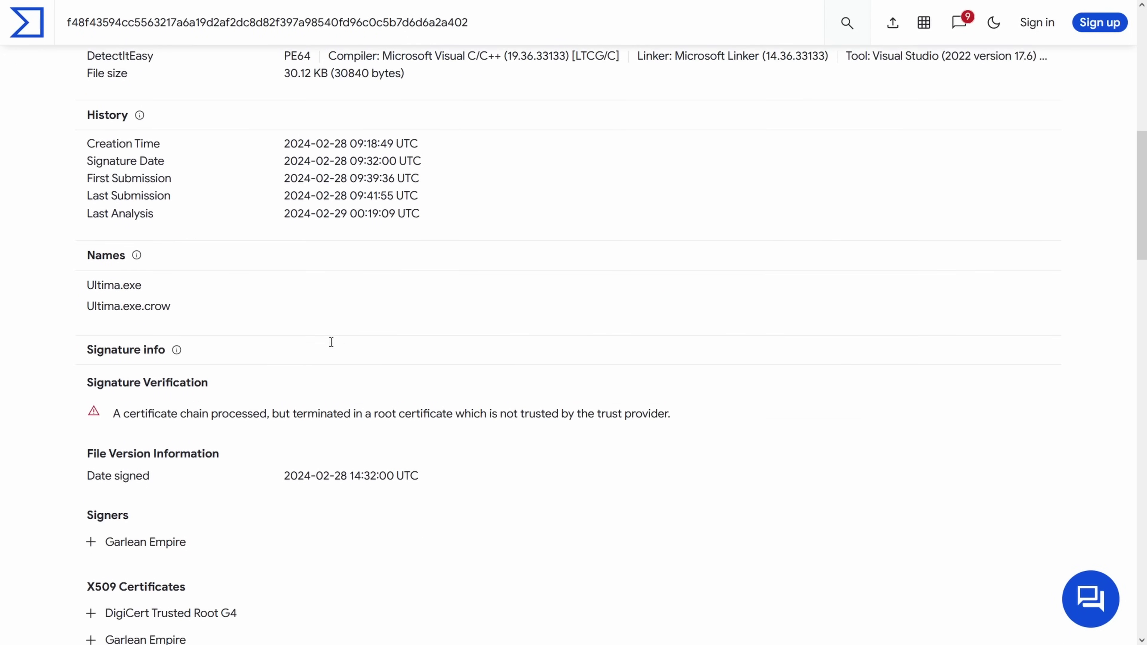
scroll(330, 341, up, 4)
scroll(143, 380, down, 3)
drag(171, 306, 87, 307)
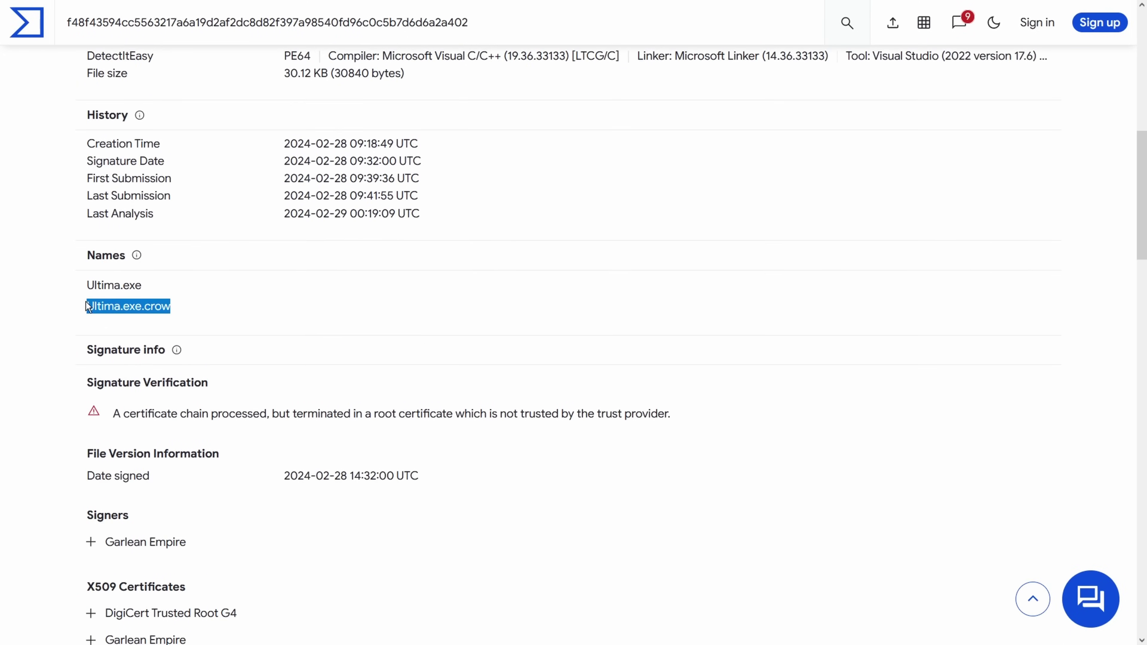
click(195, 315)
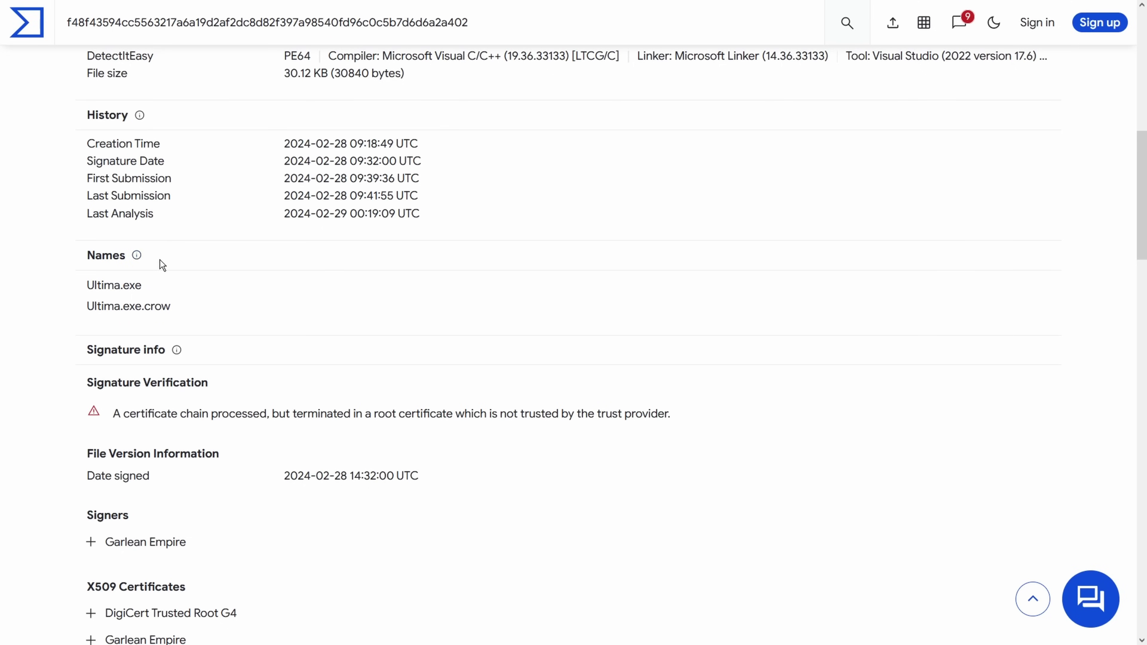
mouse_move(135, 257)
scroll(330, 294, down, 15)
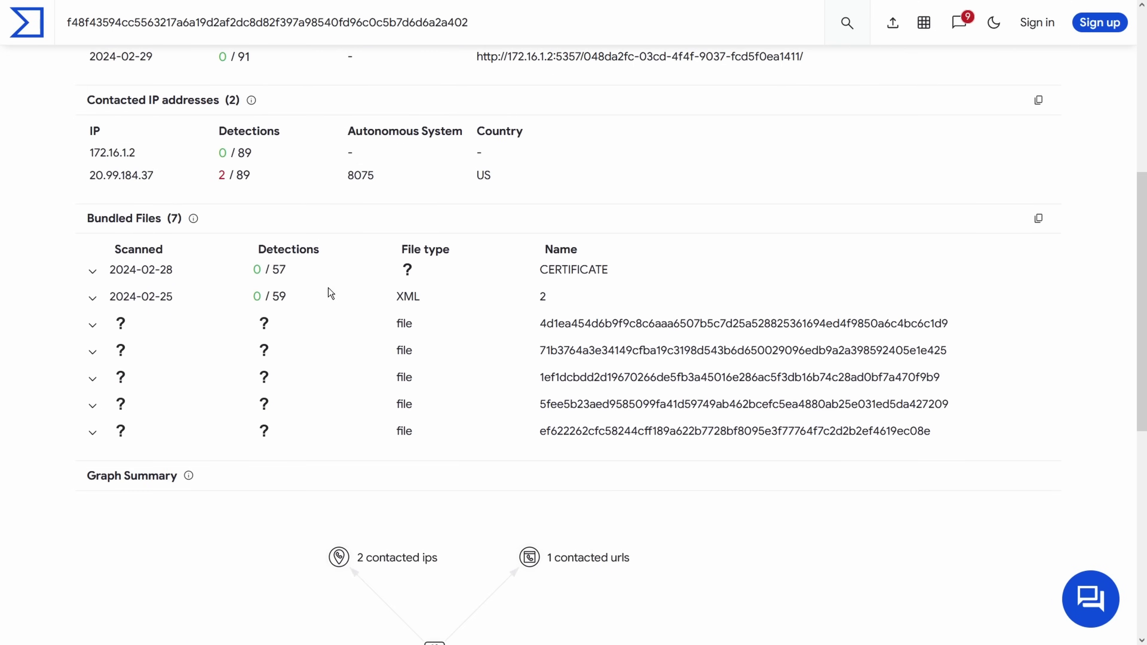
scroll(310, 290, up, 15)
Examine the sandbox behavior report's network, file system and registry activity, expanding the VirtualTerminalLevel entry under Registry Keys Set.
click(382, 269)
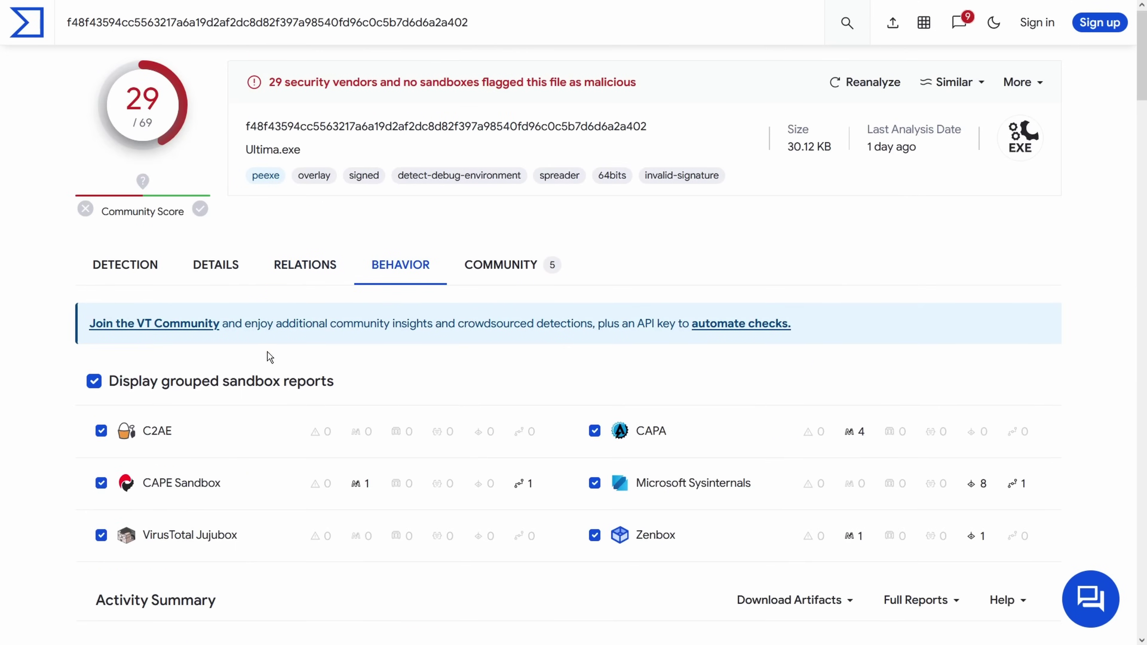
scroll(274, 347, down, 4)
scroll(274, 347, down, 15)
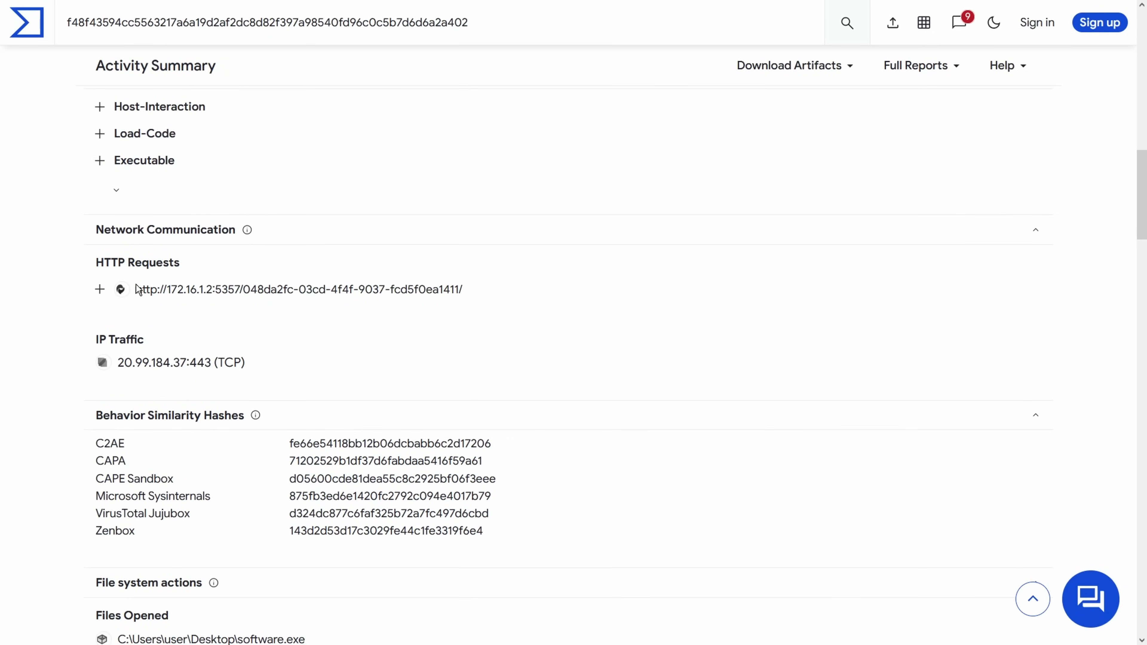
scroll(186, 348, down, 10)
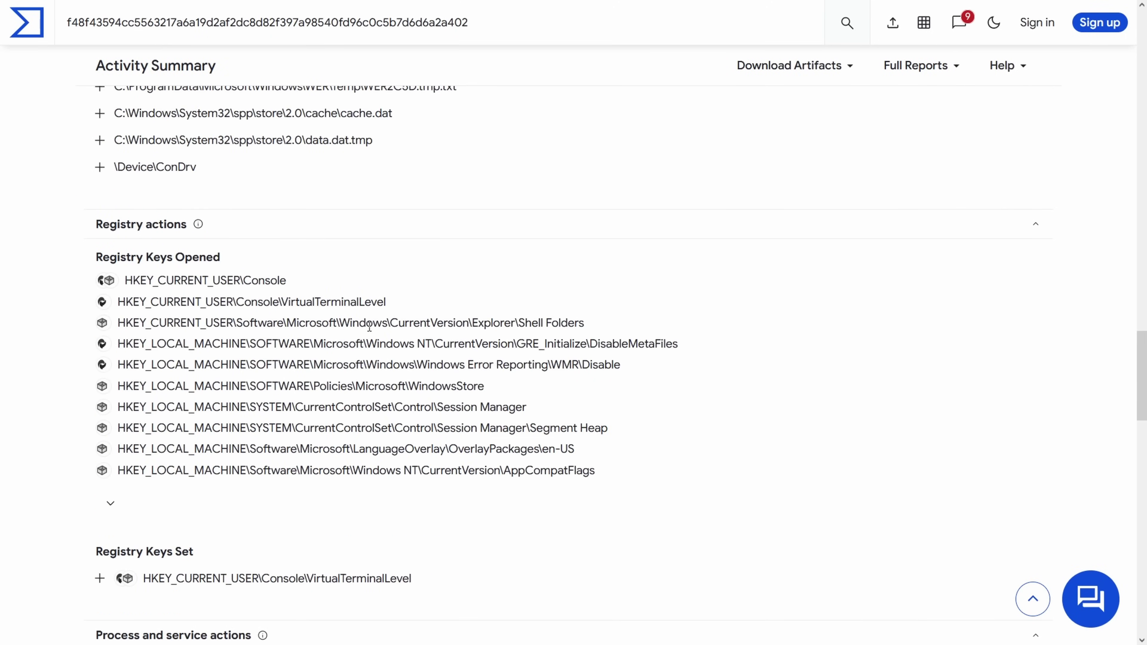
scroll(369, 328, down, 4)
click(367, 393)
scroll(420, 393, down, 4)
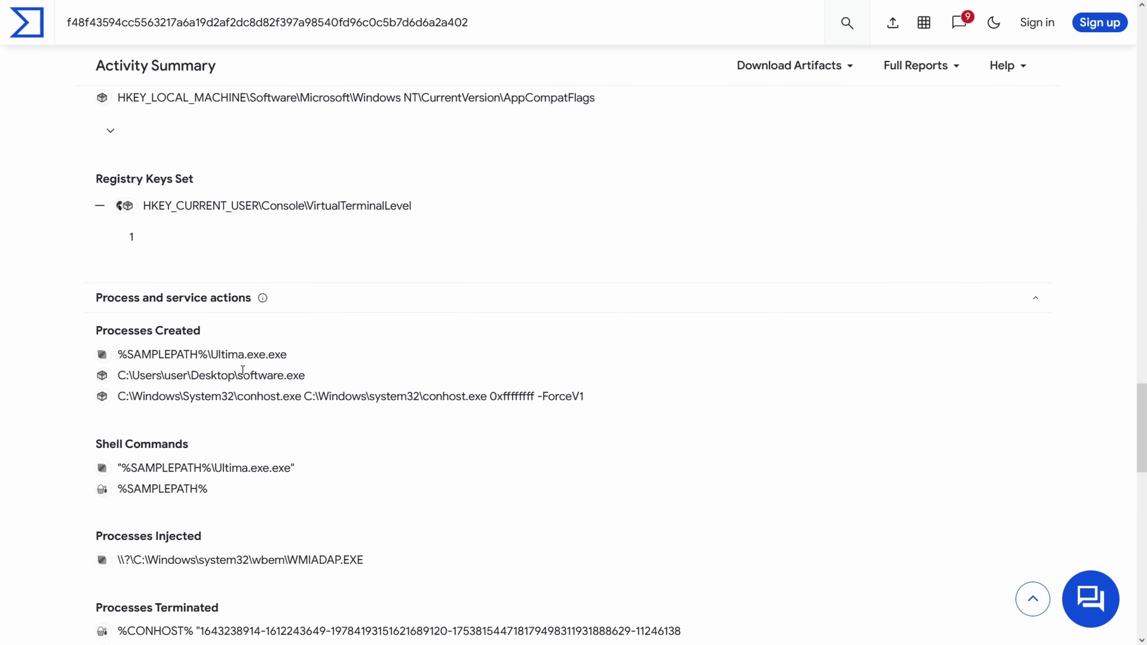
Review the behavior report's process tree, loaded modules, highlighted actions, dropped files and MITRE ATT&CK techniques.
scroll(242, 370, down, 15)
scroll(254, 310, up, 7)
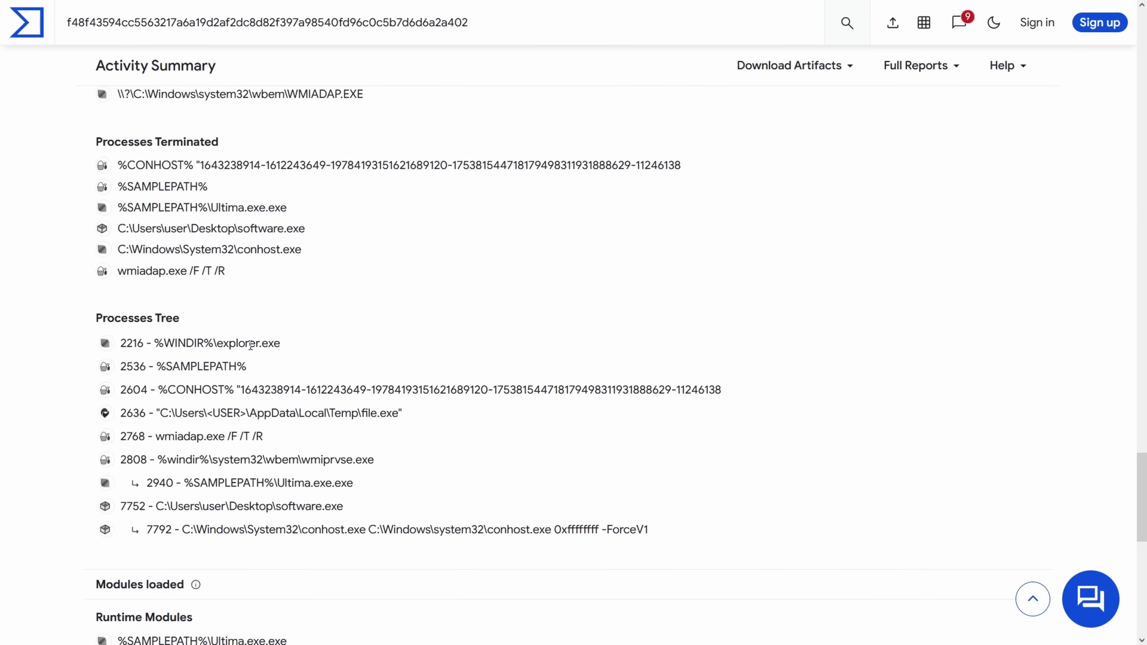
scroll(113, 390, down, 10)
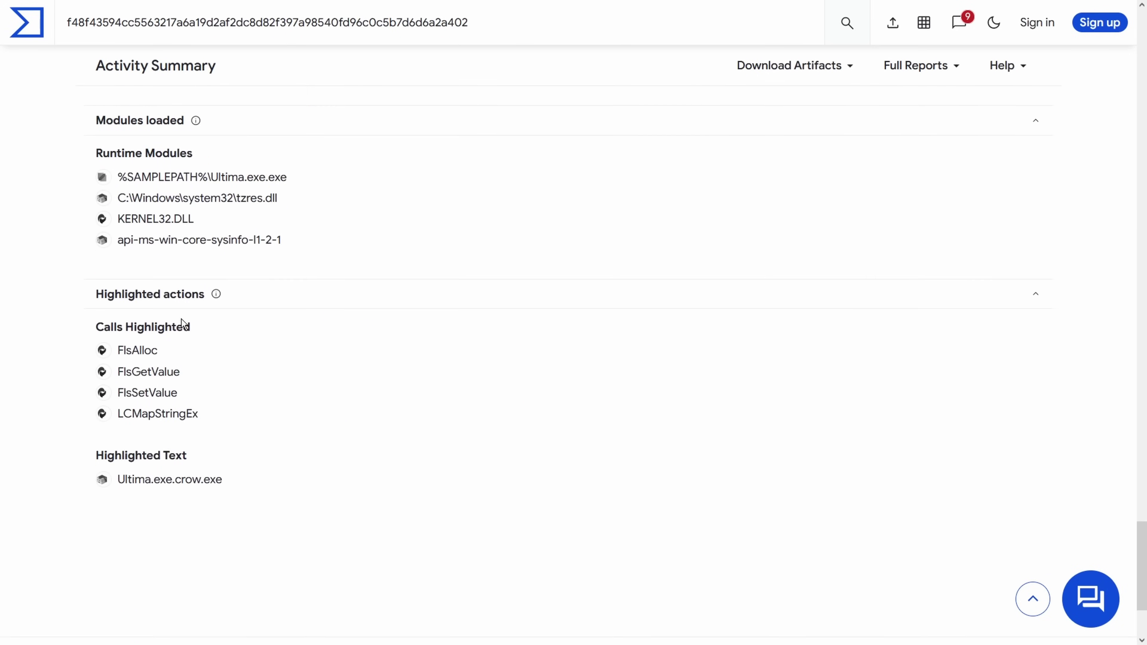
scroll(221, 388, up, 10)
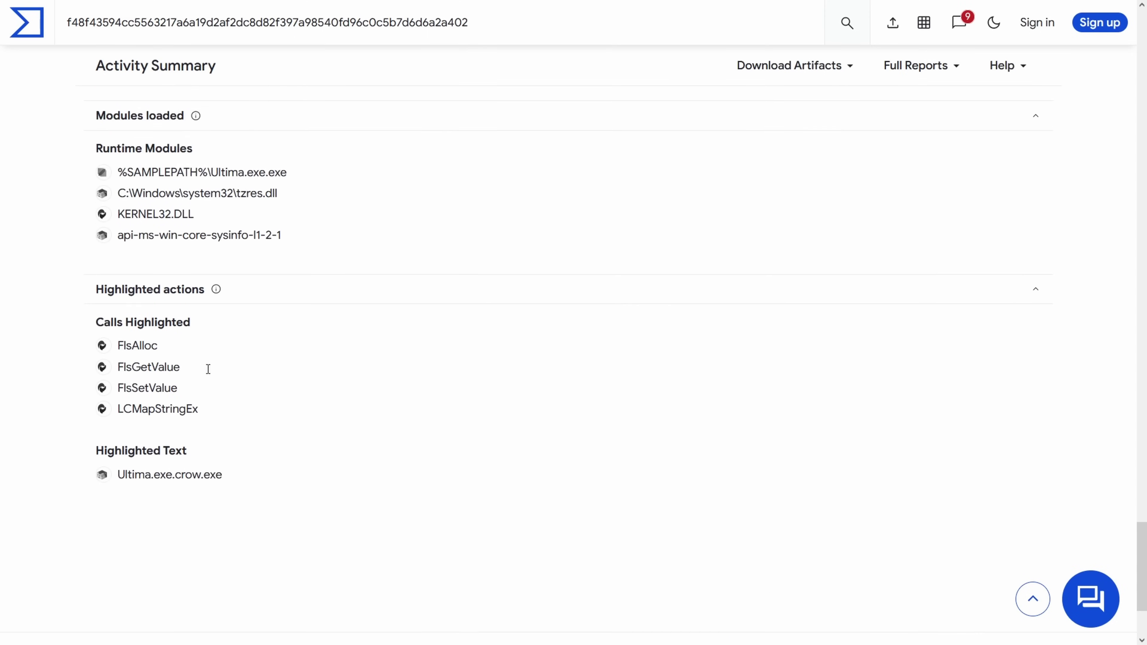
scroll(258, 331, up, 20)
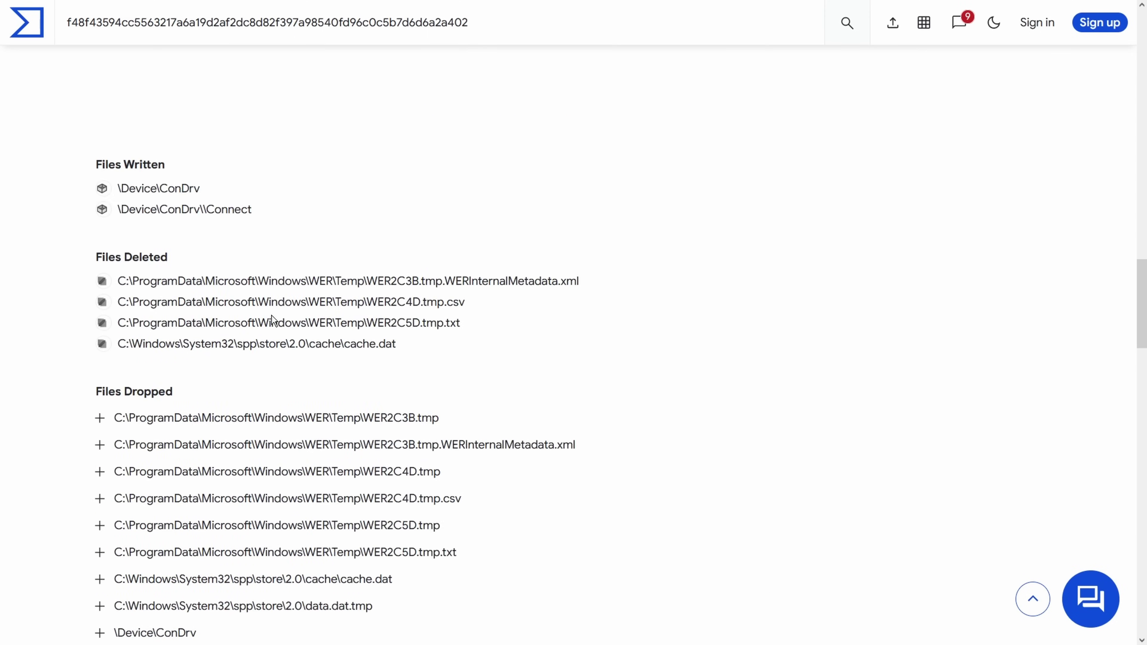
scroll(255, 271, up, 10)
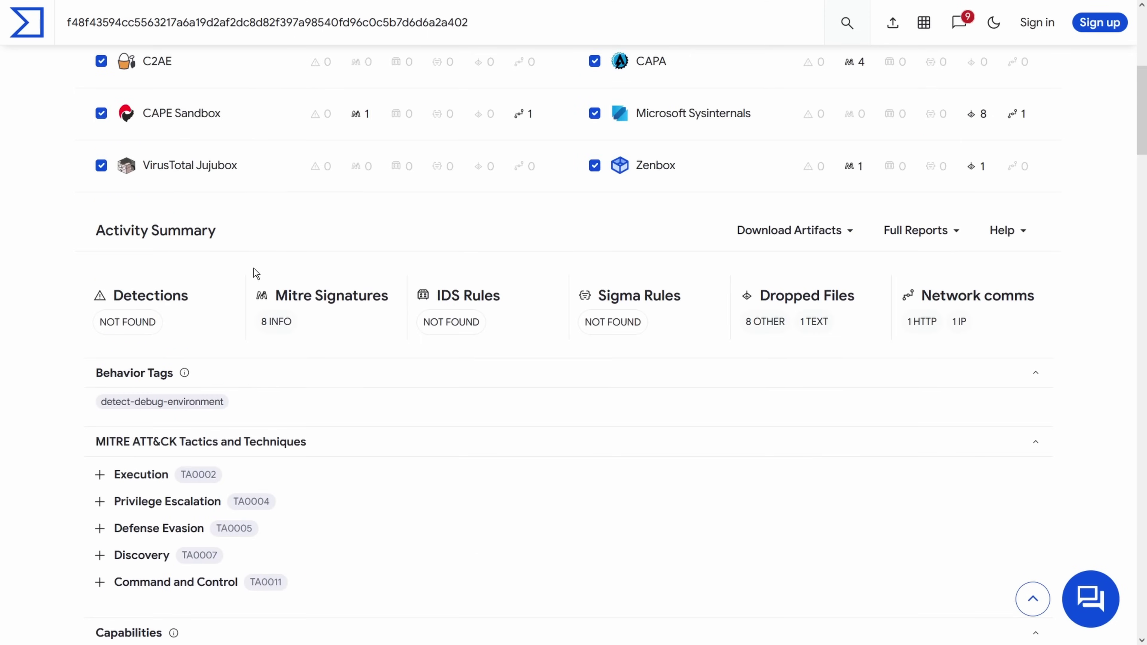
Record the VirusTotal detection page link as VT HIT in NOTES.txt and add the divider line "====================[ PRETTY SUSPICIOUS NGL".
click(113, 267)
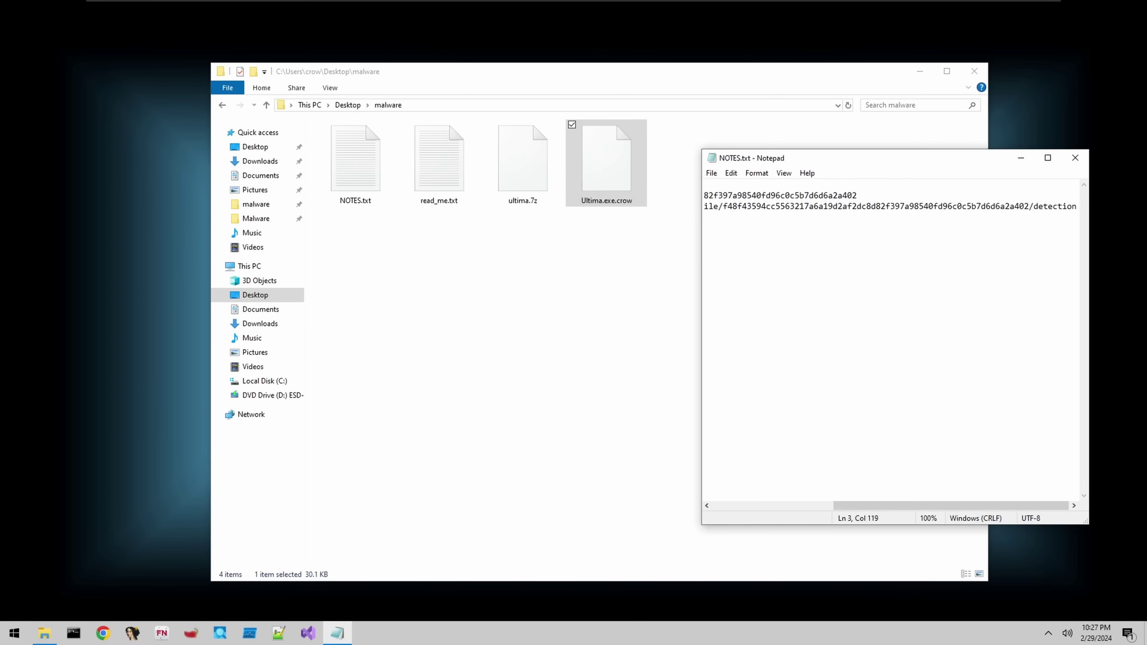
key(Return)
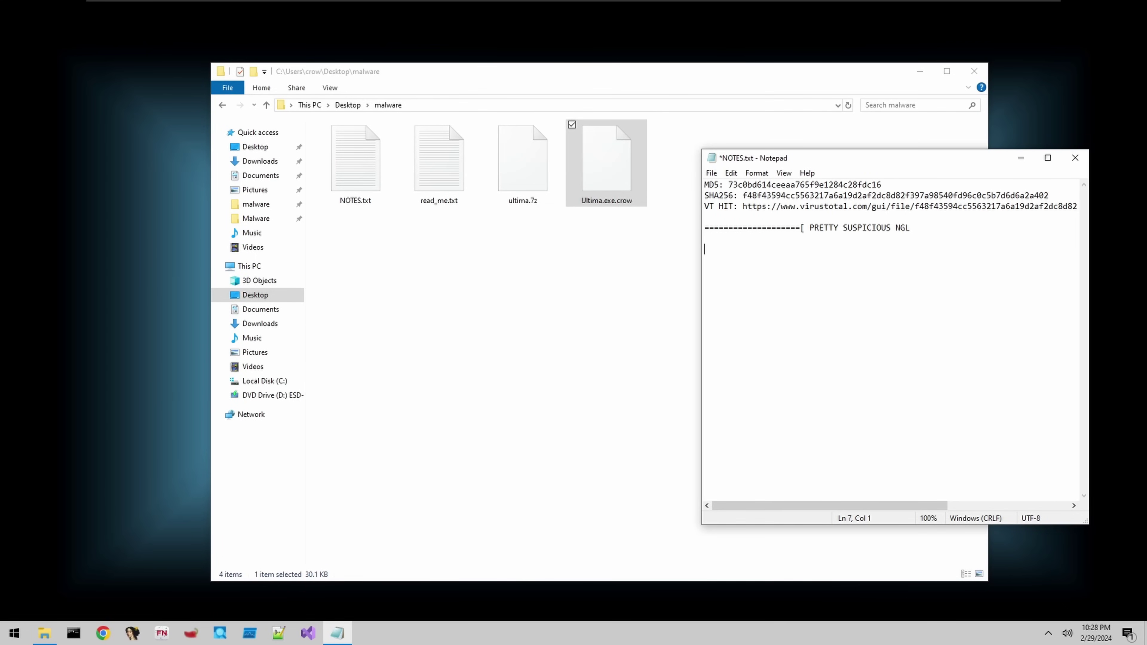
Inspect Ultima.exe.crow's compiler and linker with Detect It Easy, and record "COMPILER: MSVC" and "LINKER: MS LINKER" in NOTES.txt.
click(616, 215)
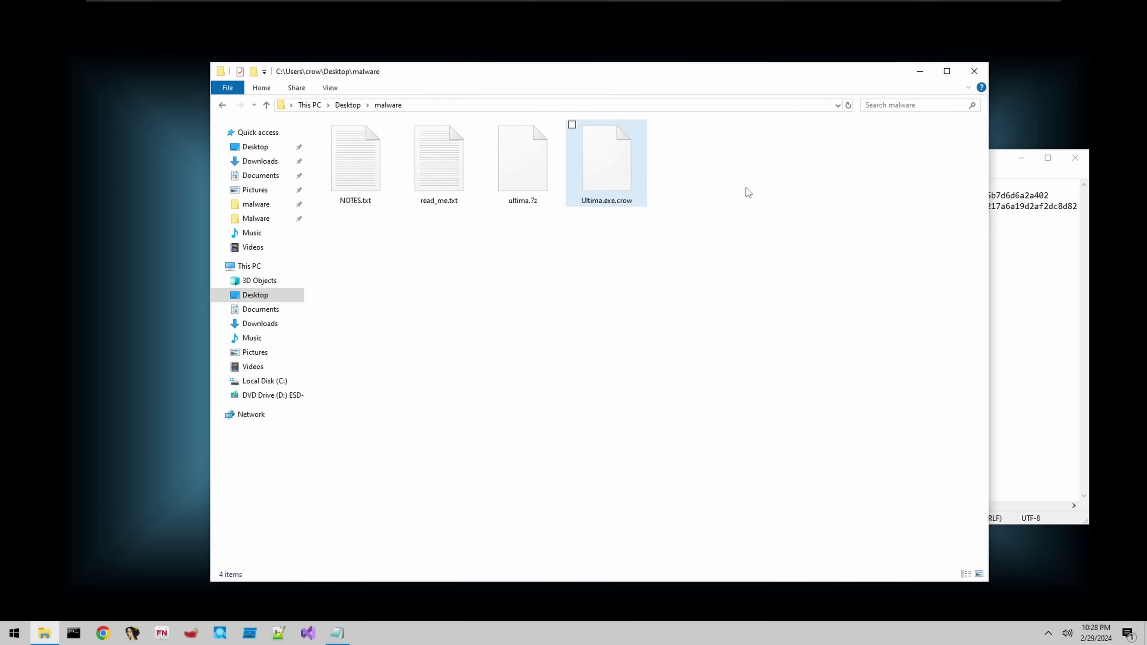
right_click(606, 165)
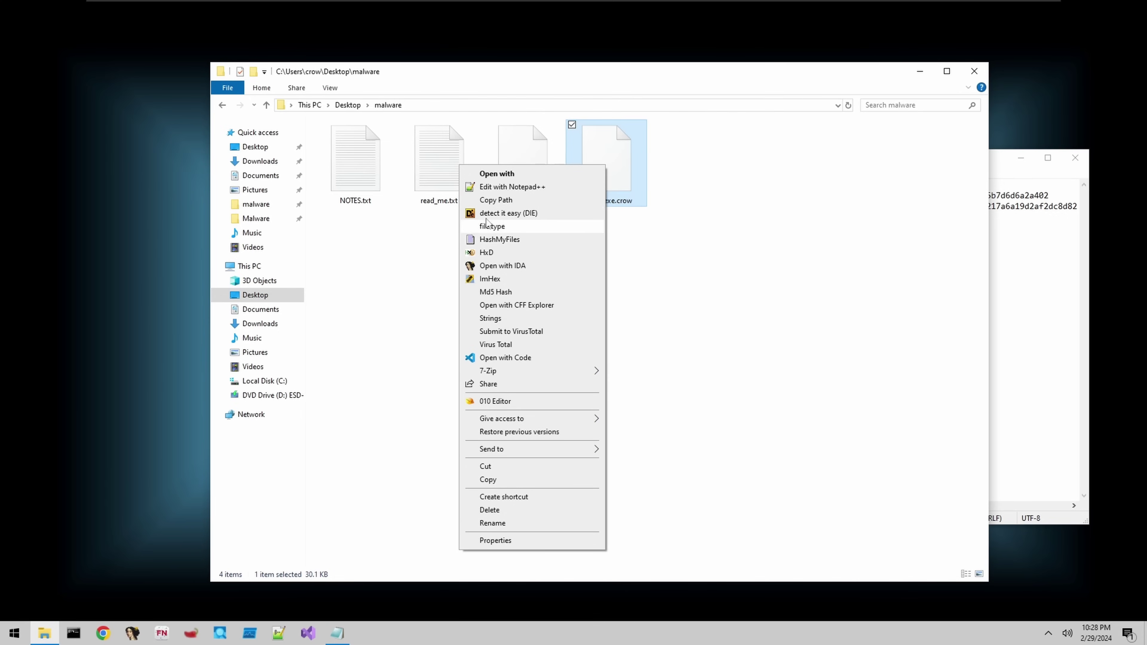
click(520, 213)
click(403, 266)
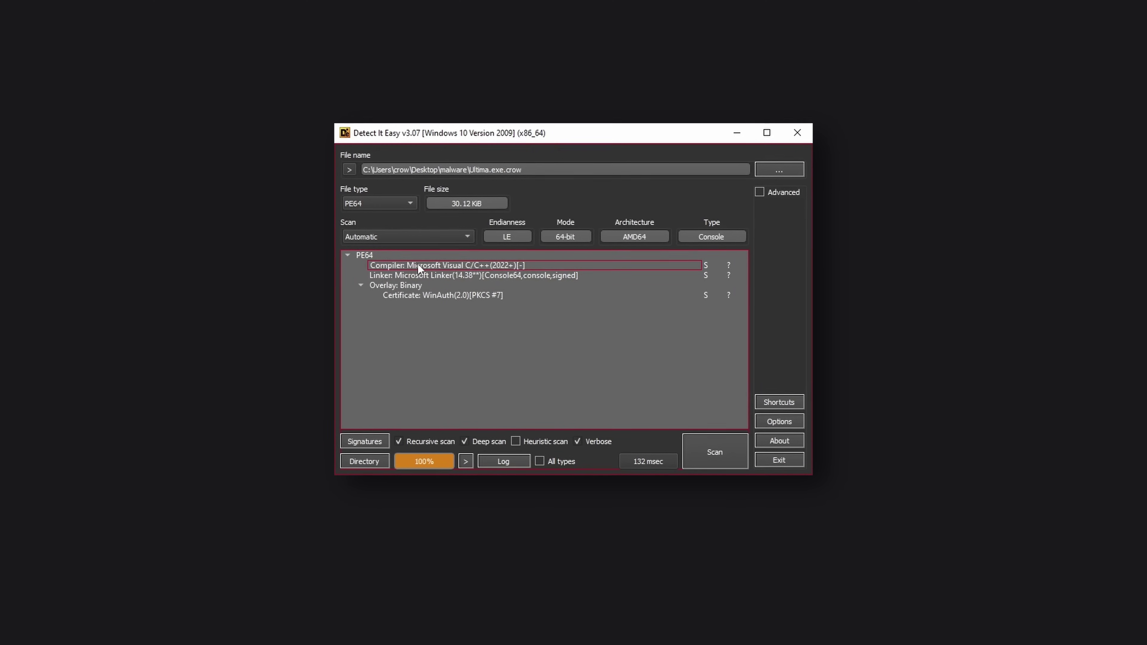
click(370, 256)
click(420, 274)
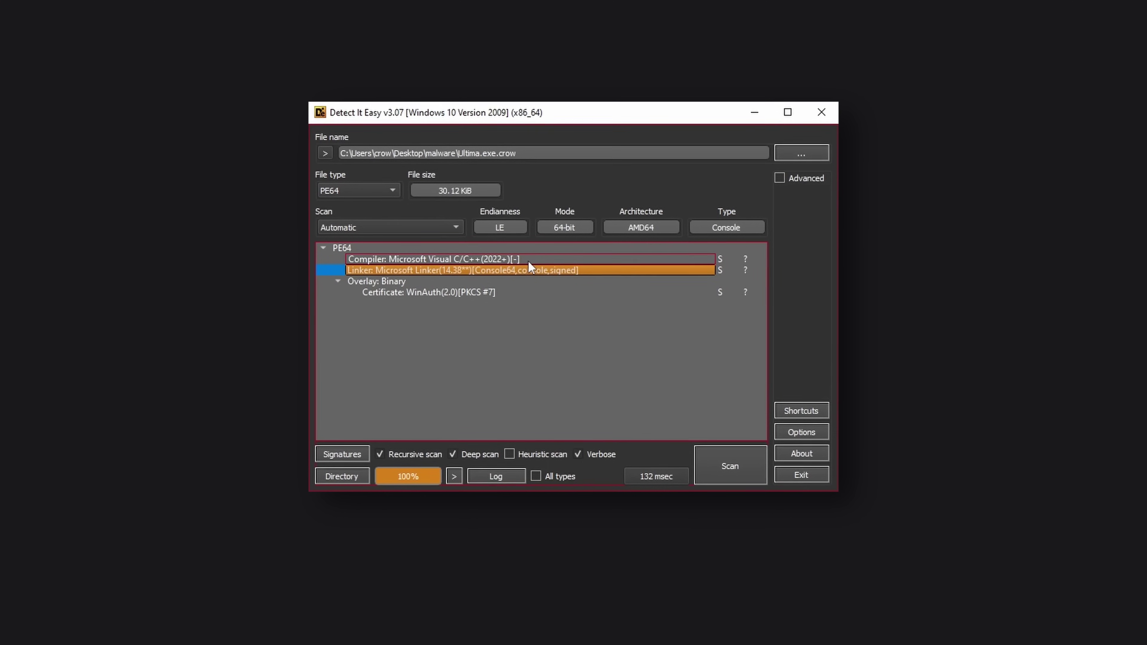
click(380, 292)
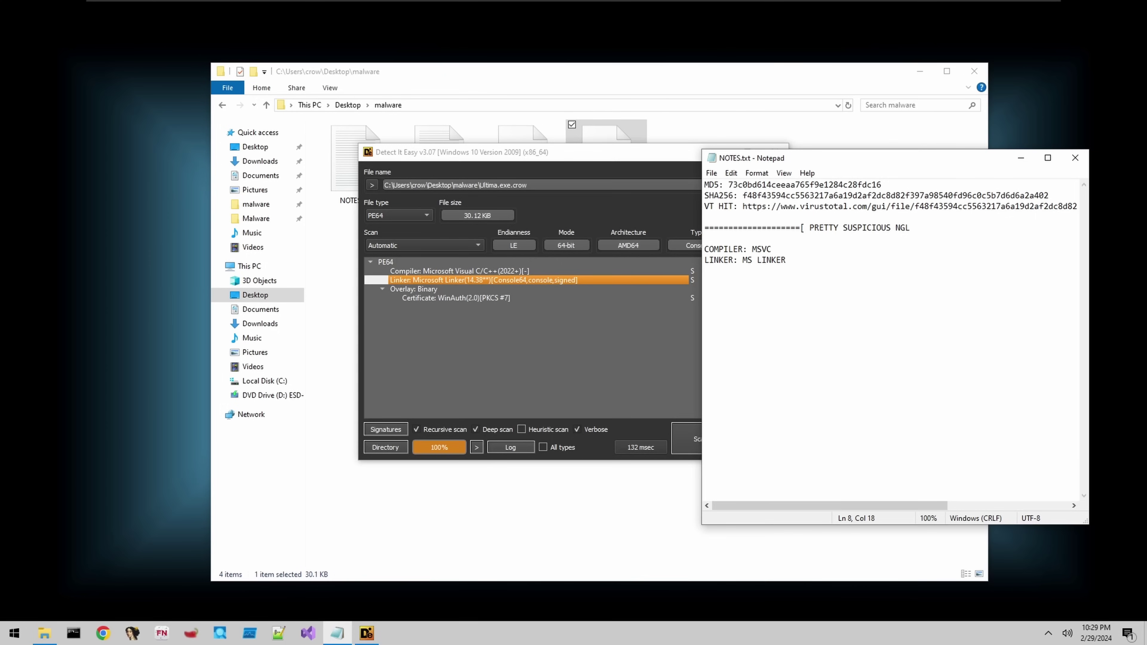
key(Return)
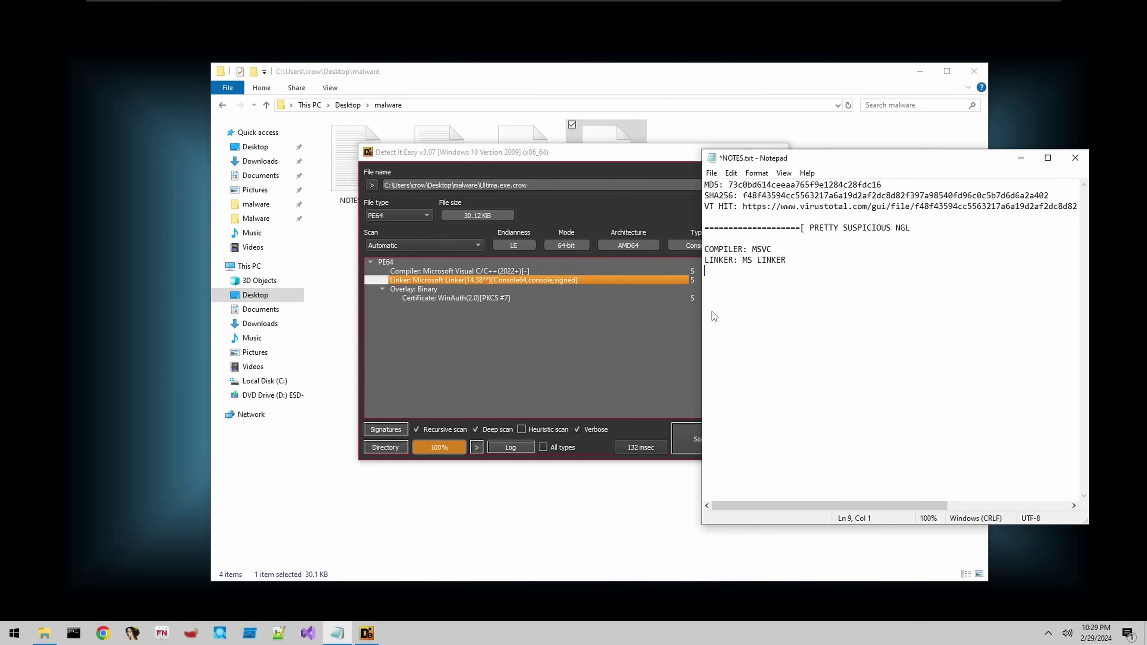
Look through the Detect It Easy options and dismiss them without applying changes.
click(482, 219)
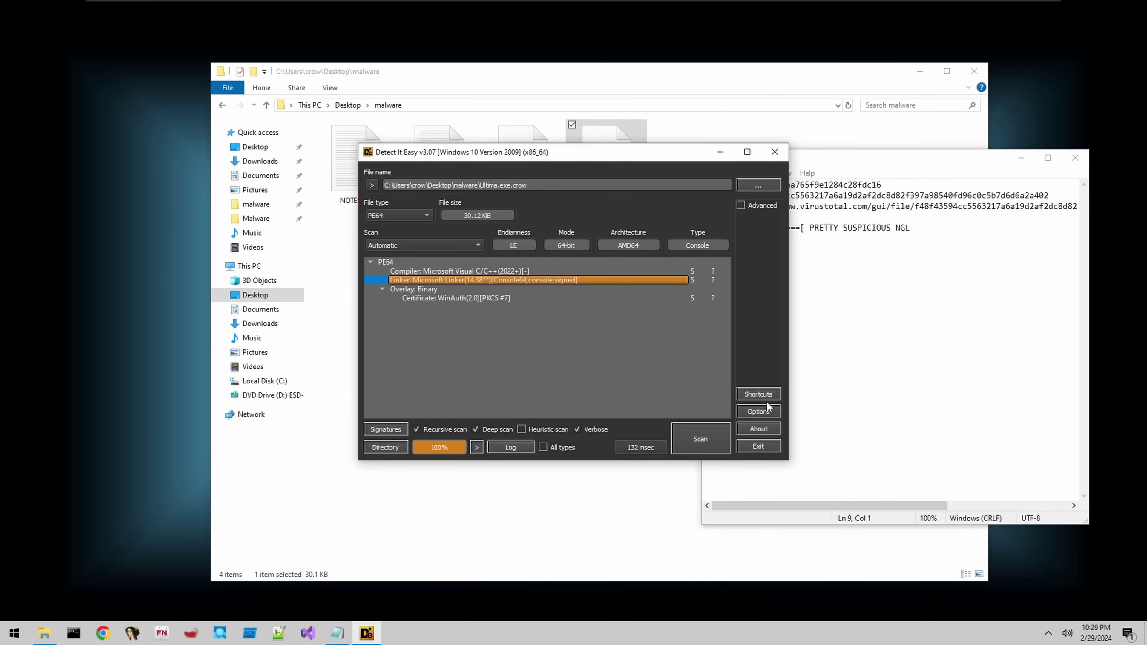
click(759, 411)
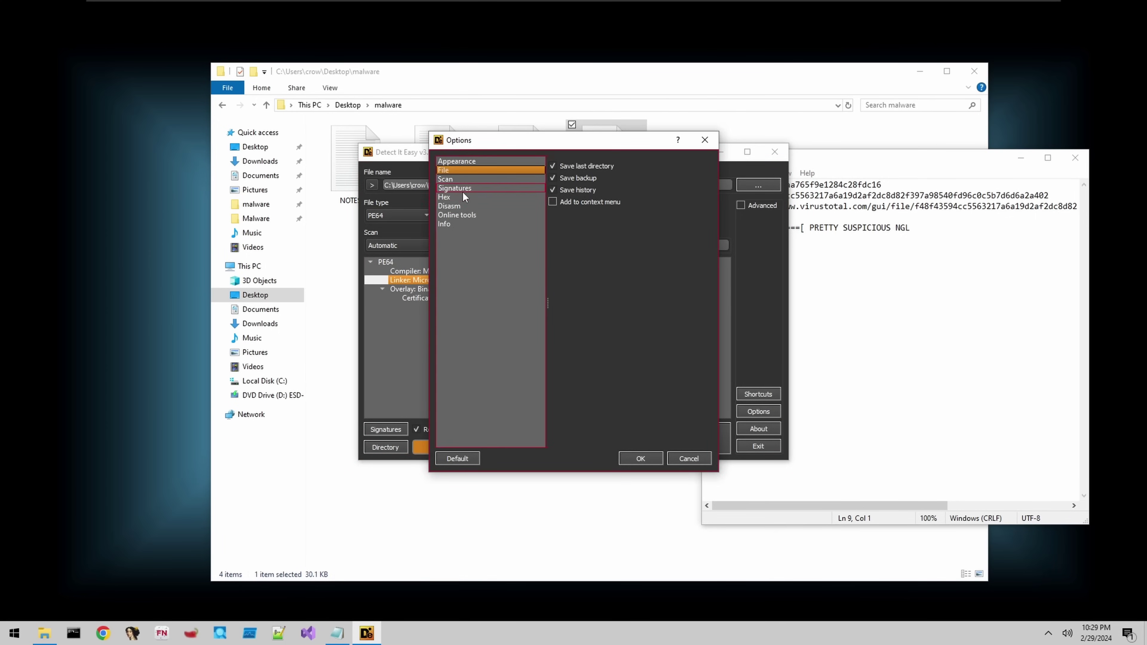
click(690, 458)
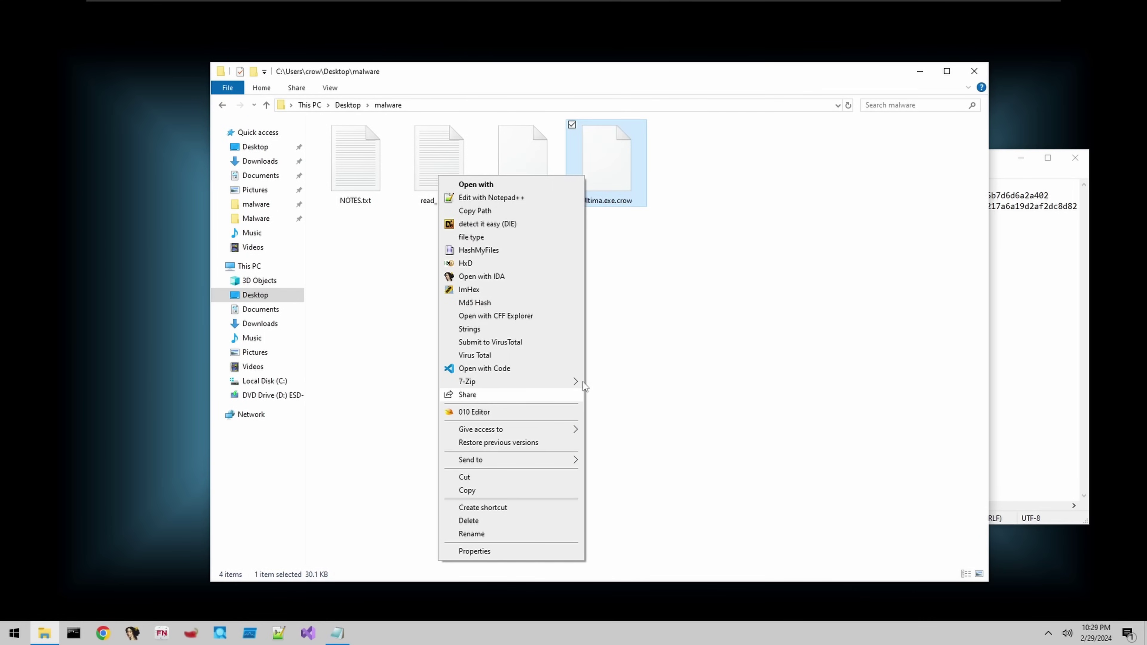
Switch to PE-bear and load Ultima.exe.crow from the malware folder on the Desktop.
mouse_move(574, 382)
click(652, 302)
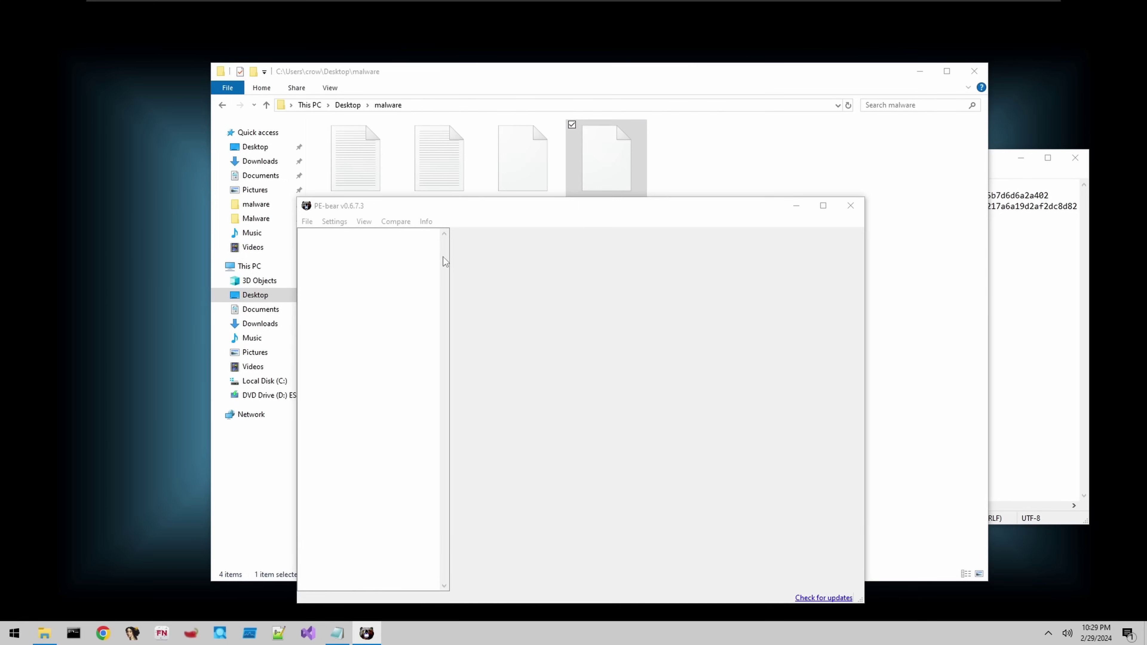
key(ctrl+o)
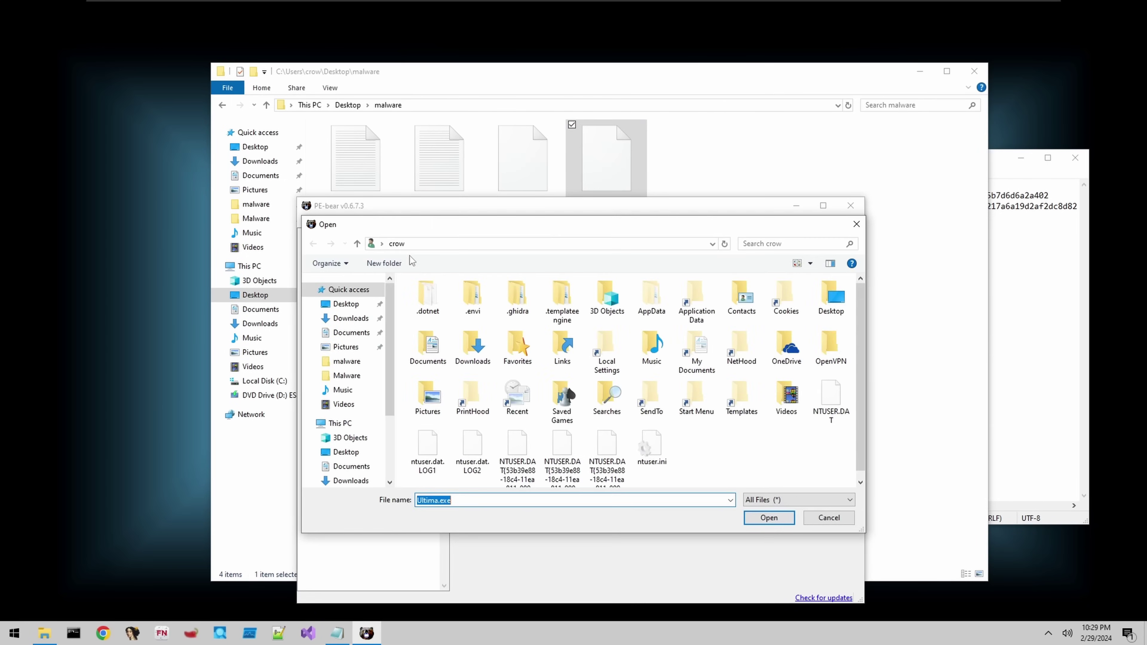
click(346, 304)
double_click(474, 317)
double_click(474, 339)
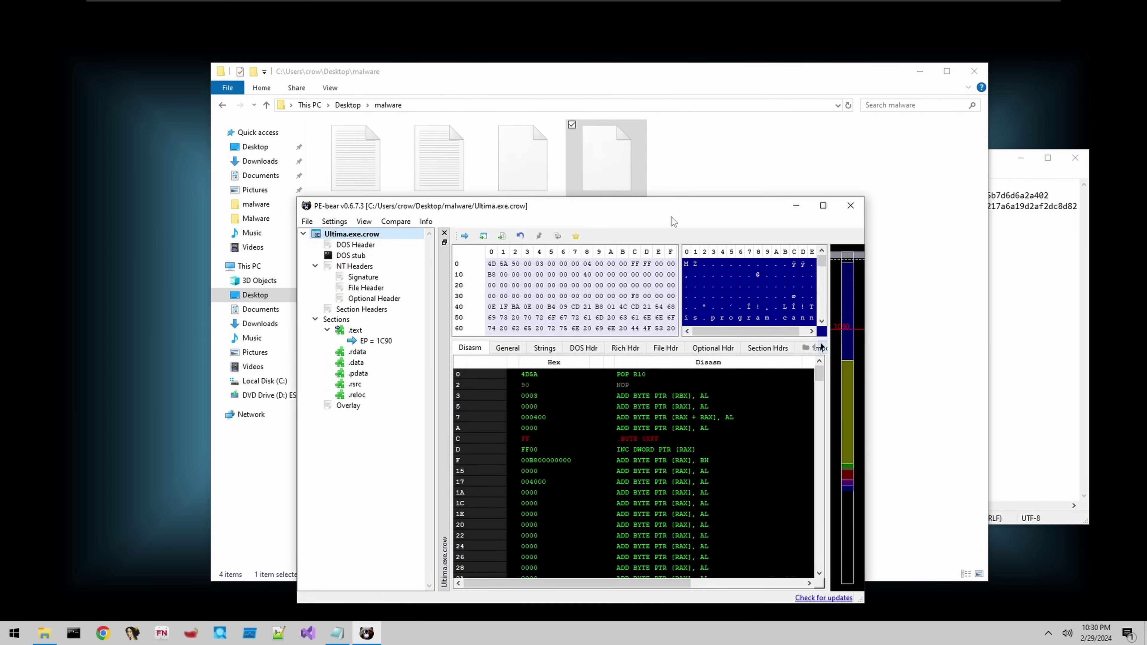
drag(673, 222, 691, 303)
click(617, 188)
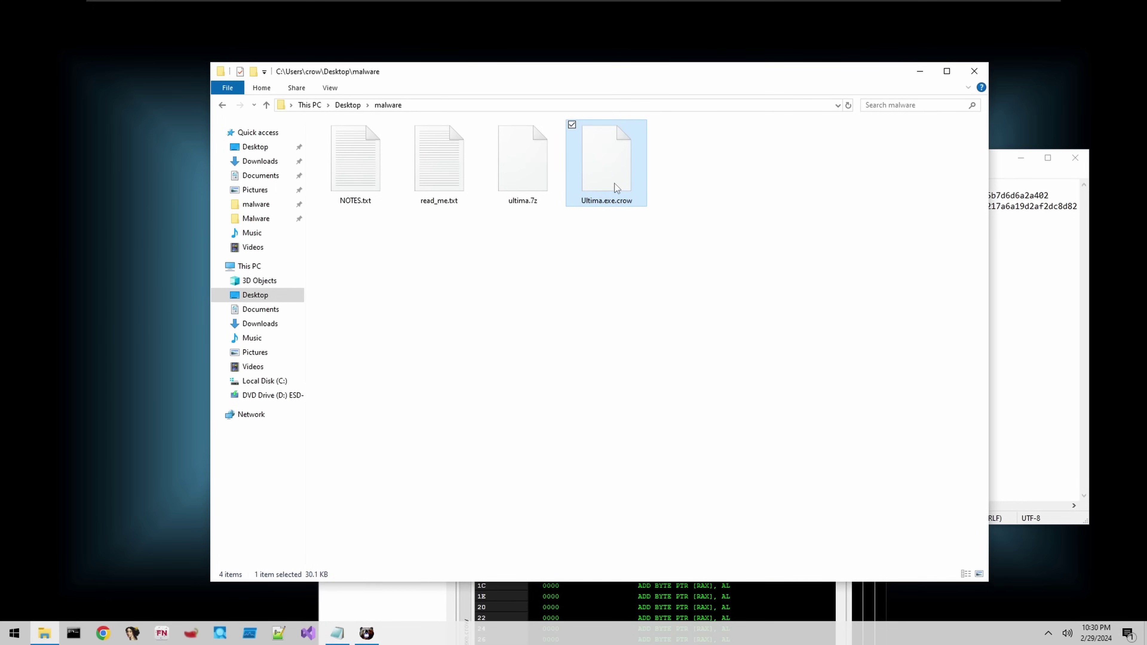
double_click(615, 184)
click(789, 274)
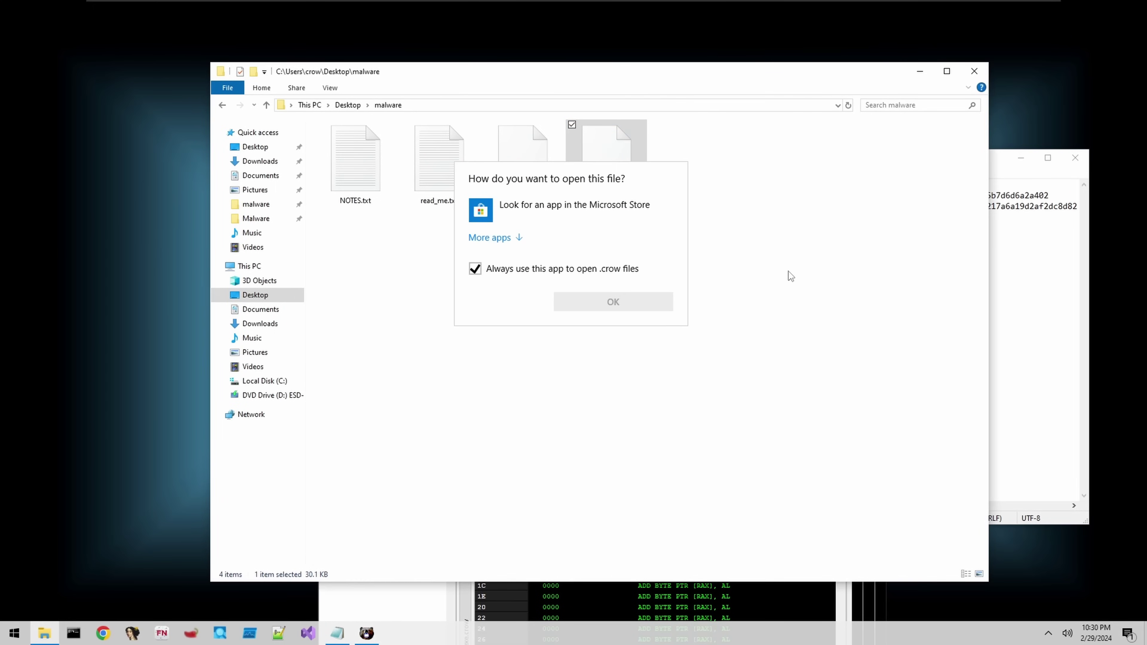
Examine Ultima.exe.crow's DOS header fields, the matching hex and ASCII bytes, and the DOS stub and PE header bytes that follow.
click(477, 596)
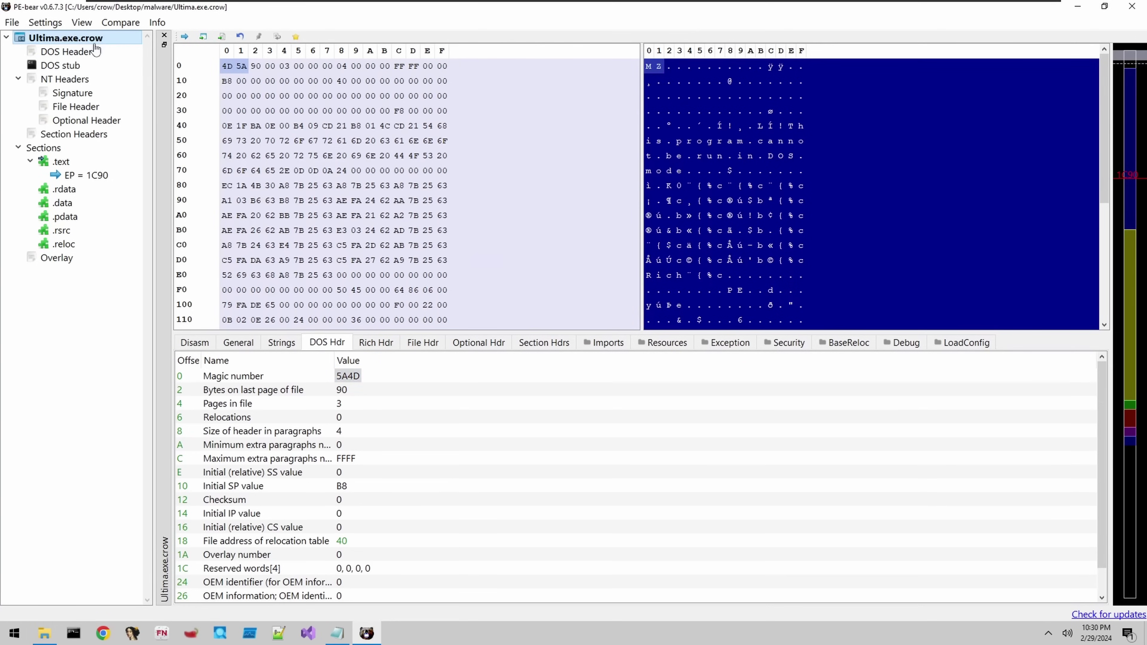
click(92, 40)
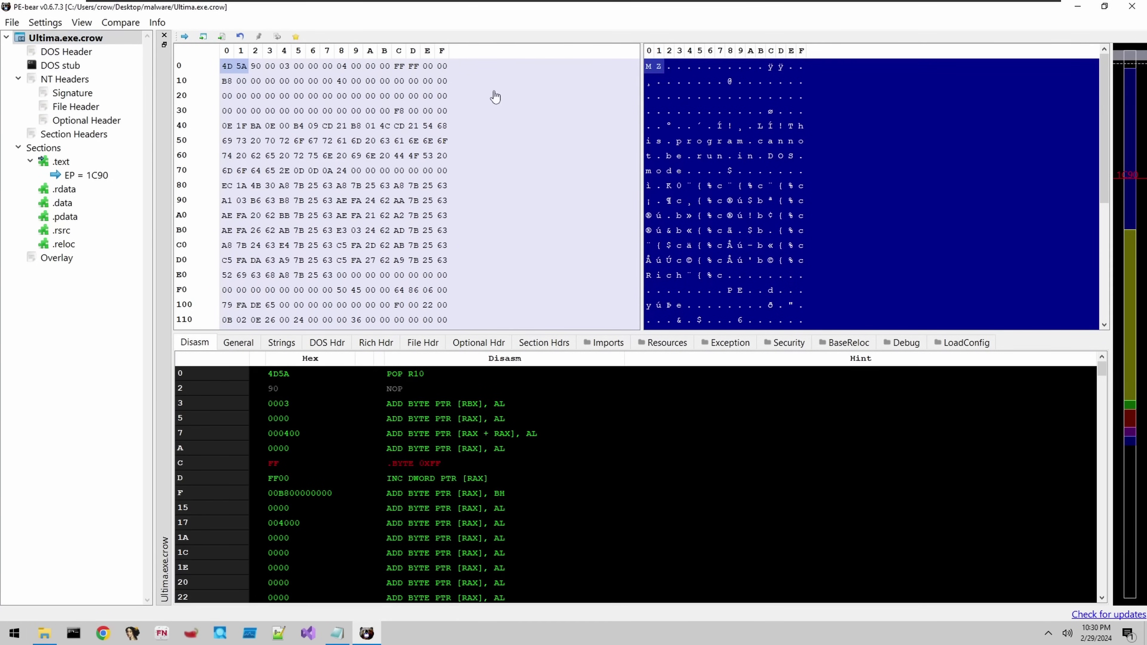
click(68, 52)
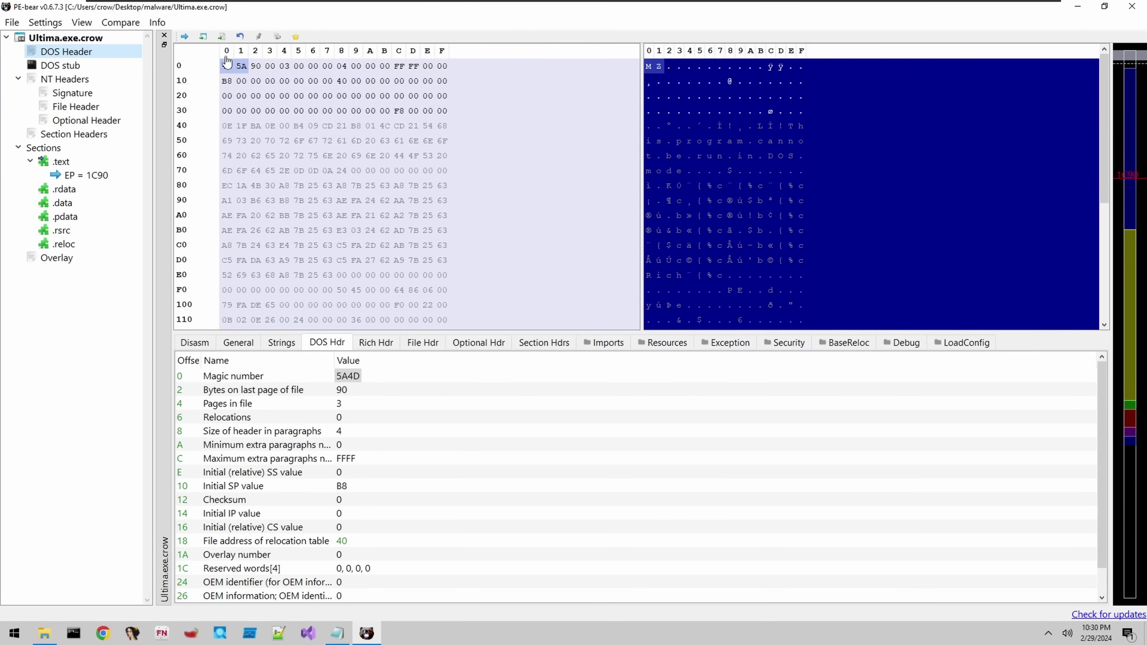
click(441, 111)
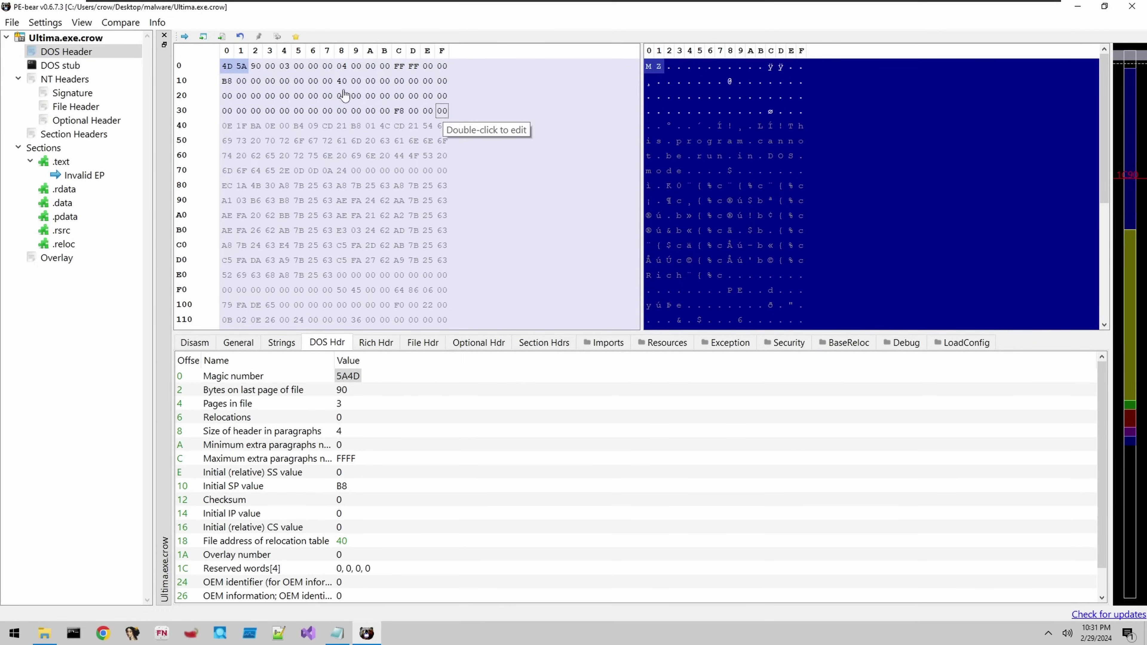
drag(803, 112, 649, 69)
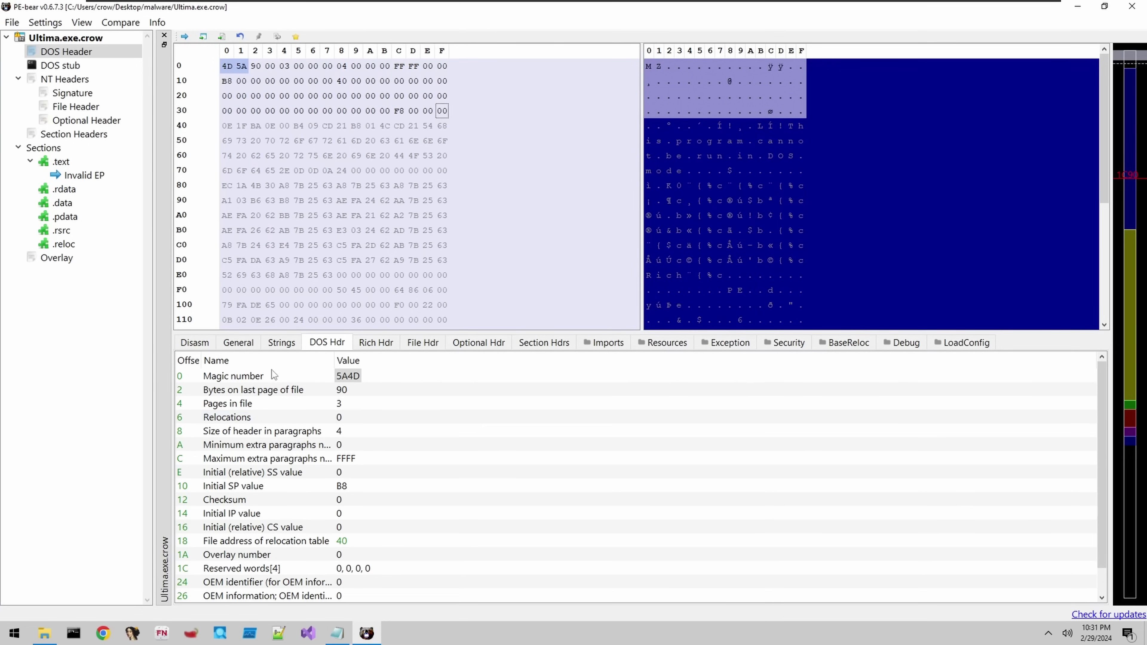
drag(230, 128, 681, 175)
scroll(788, 222, down, 1)
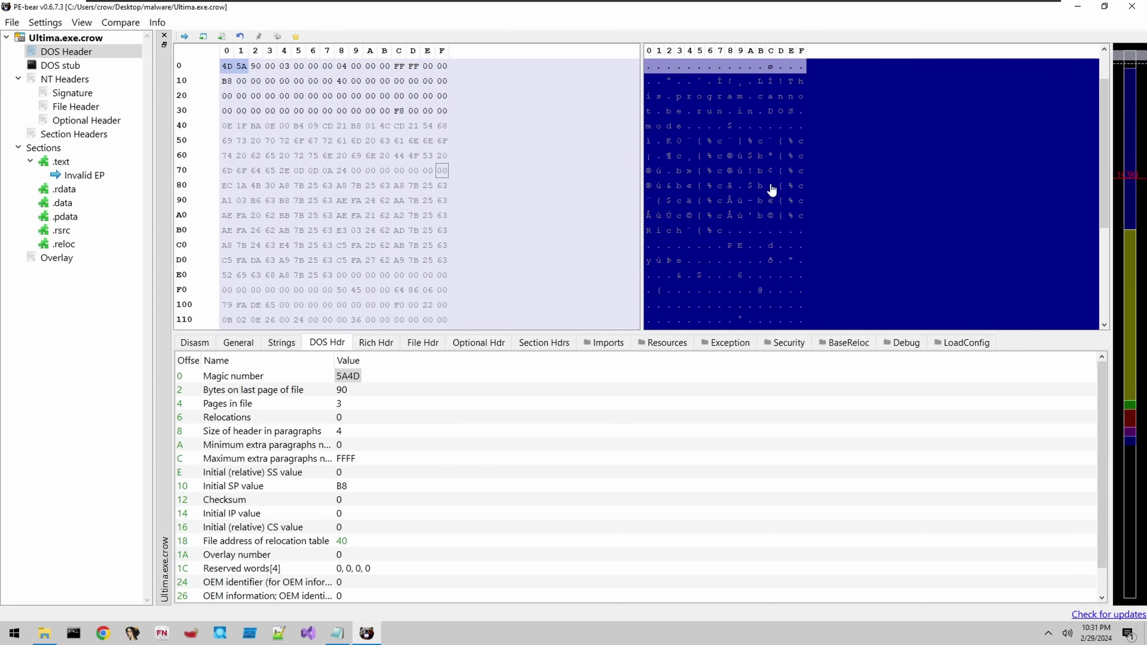
scroll(763, 183, down, 3)
scroll(750, 176, up, 3)
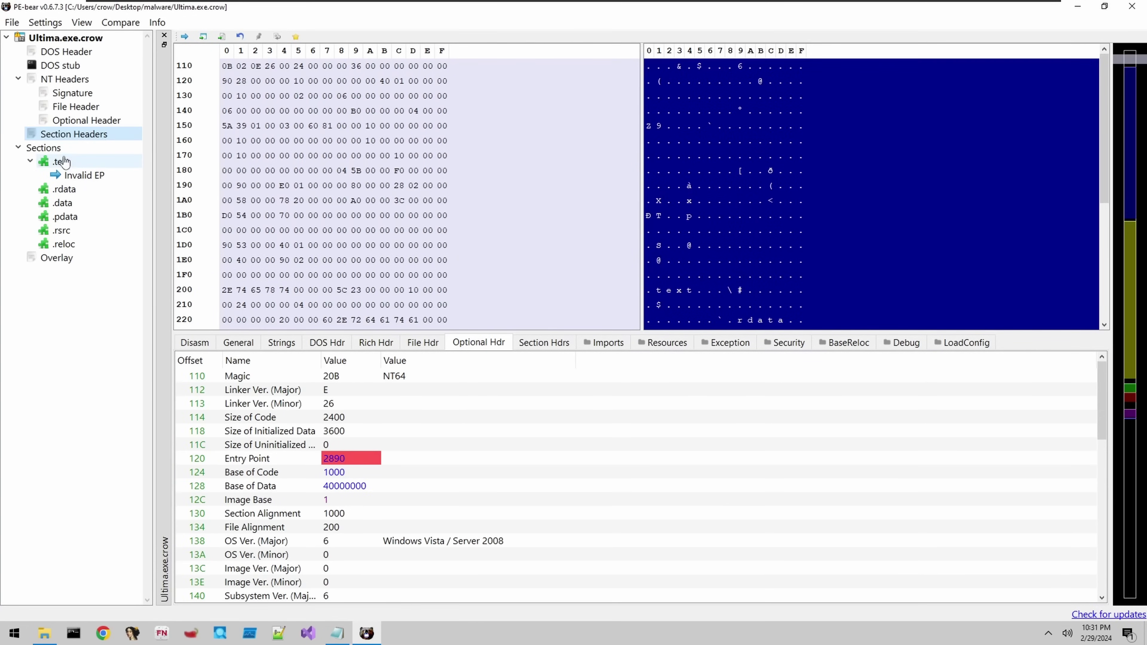
Inspect the .text section and the section headers table, including the .rdata and .pdata mapping details, and open the imports view.
click(59, 159)
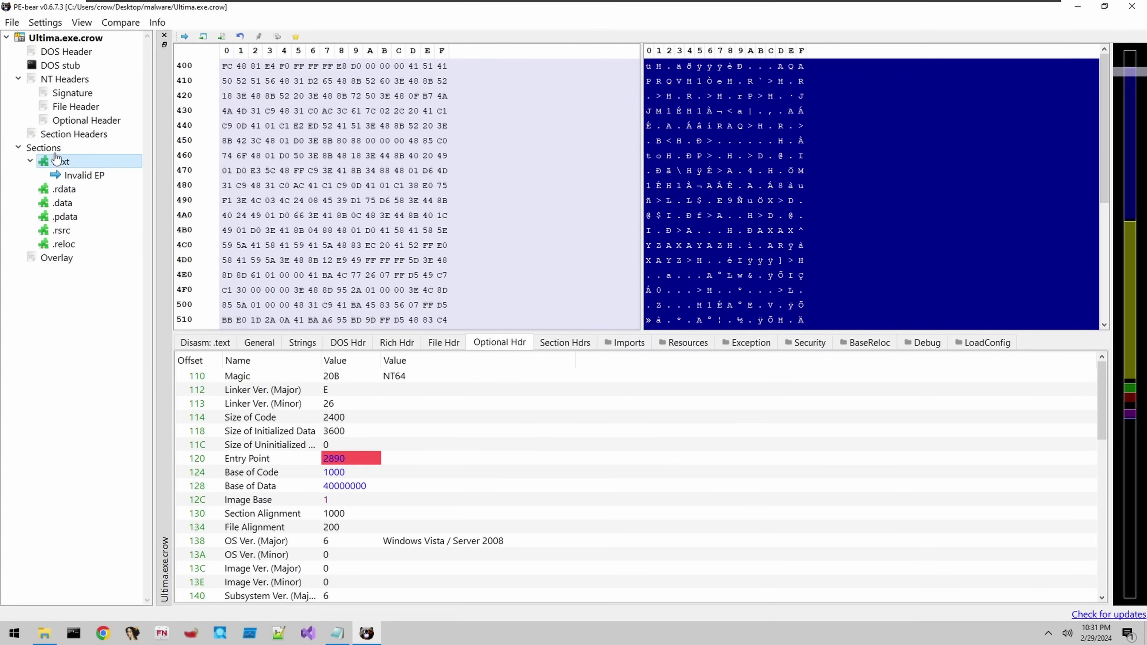
click(54, 150)
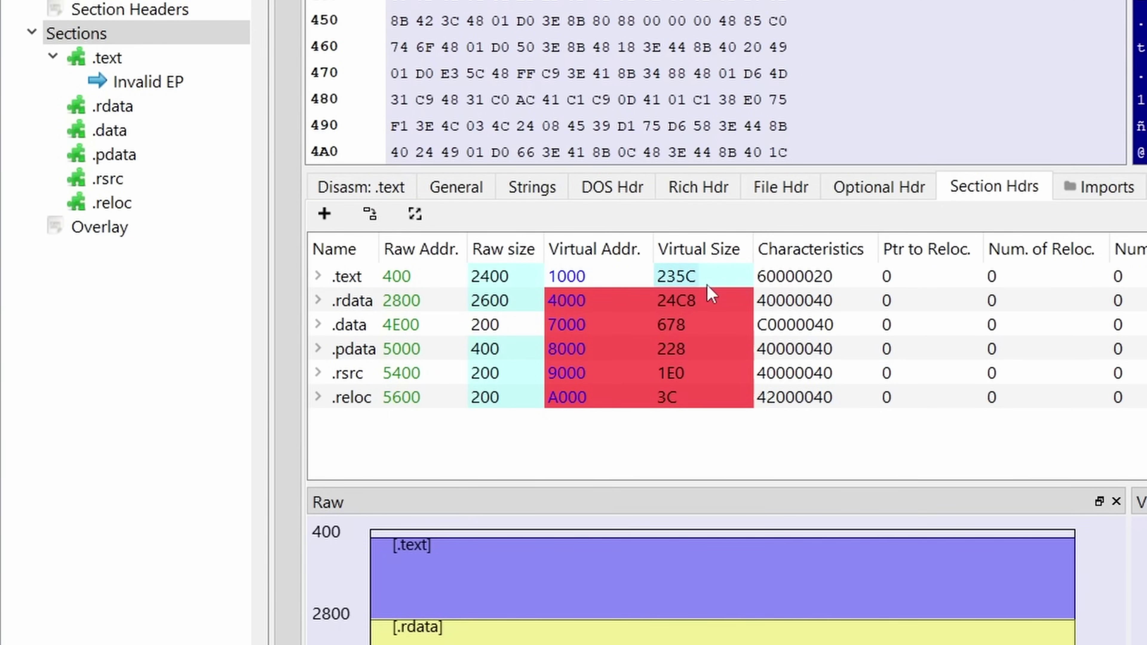
click(318, 300)
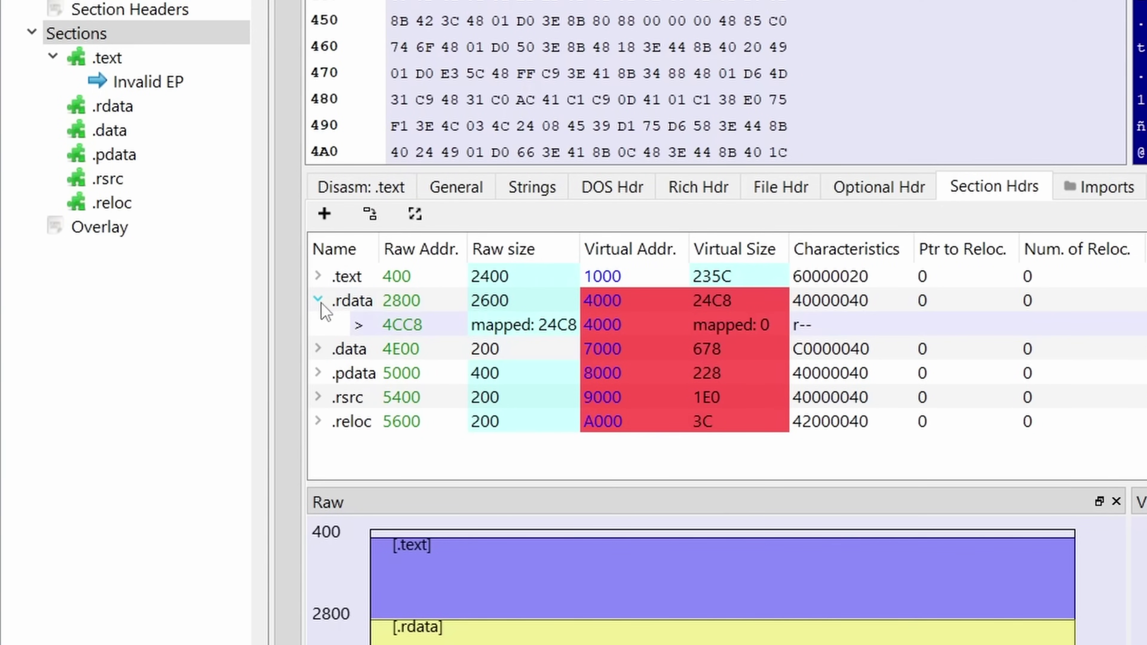
click(319, 300)
click(318, 348)
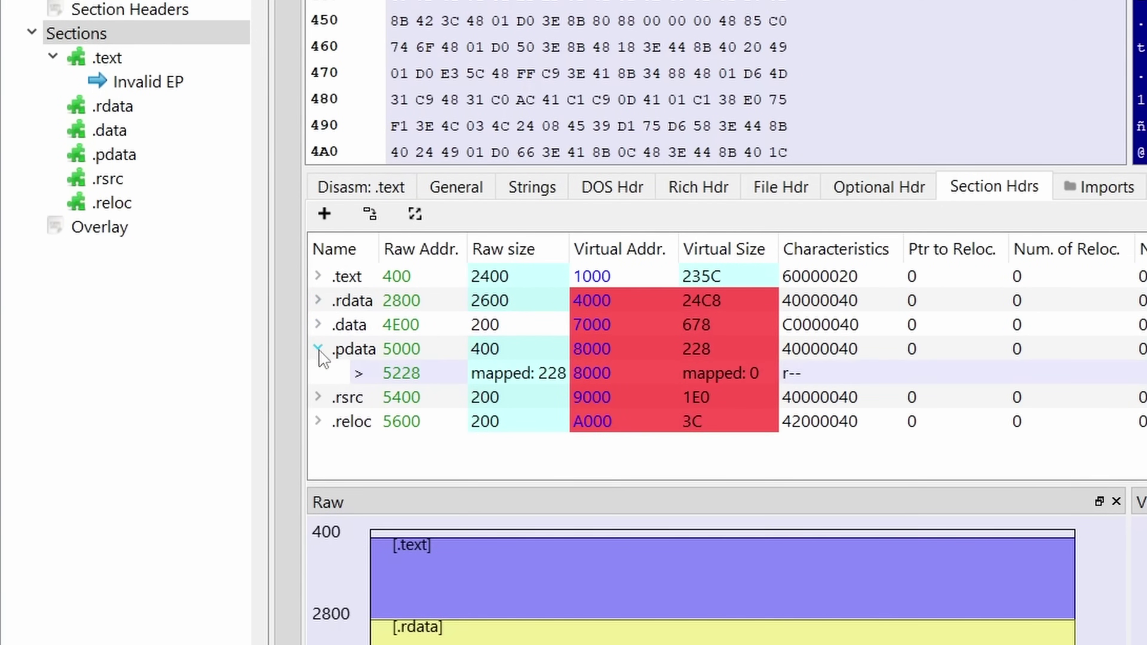
click(318, 348)
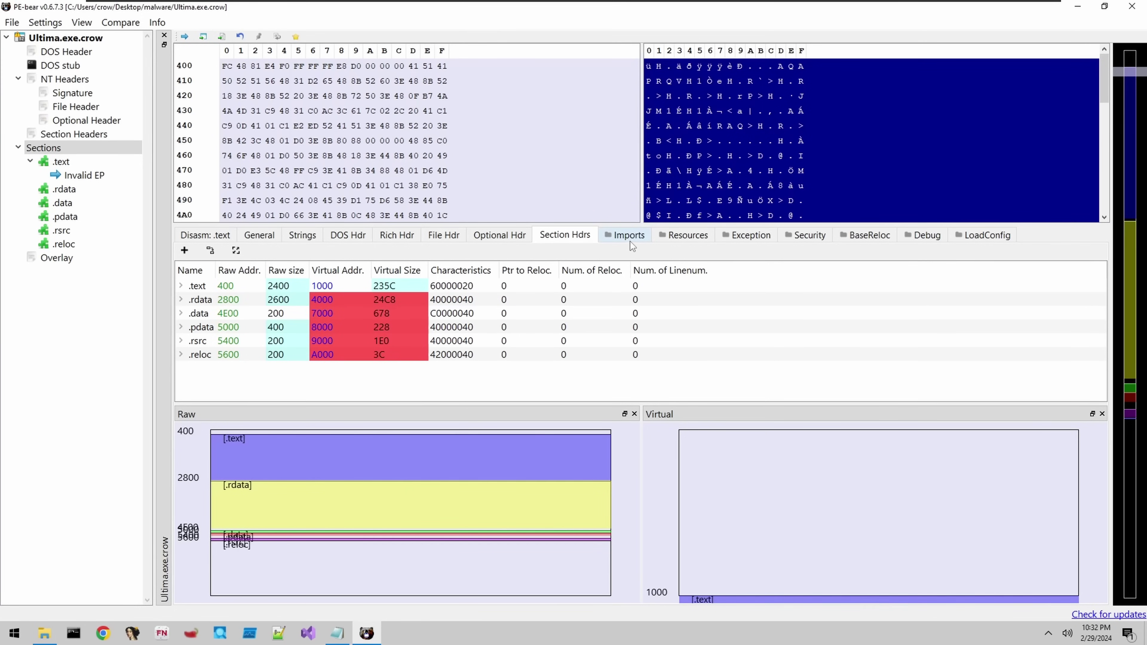
click(630, 240)
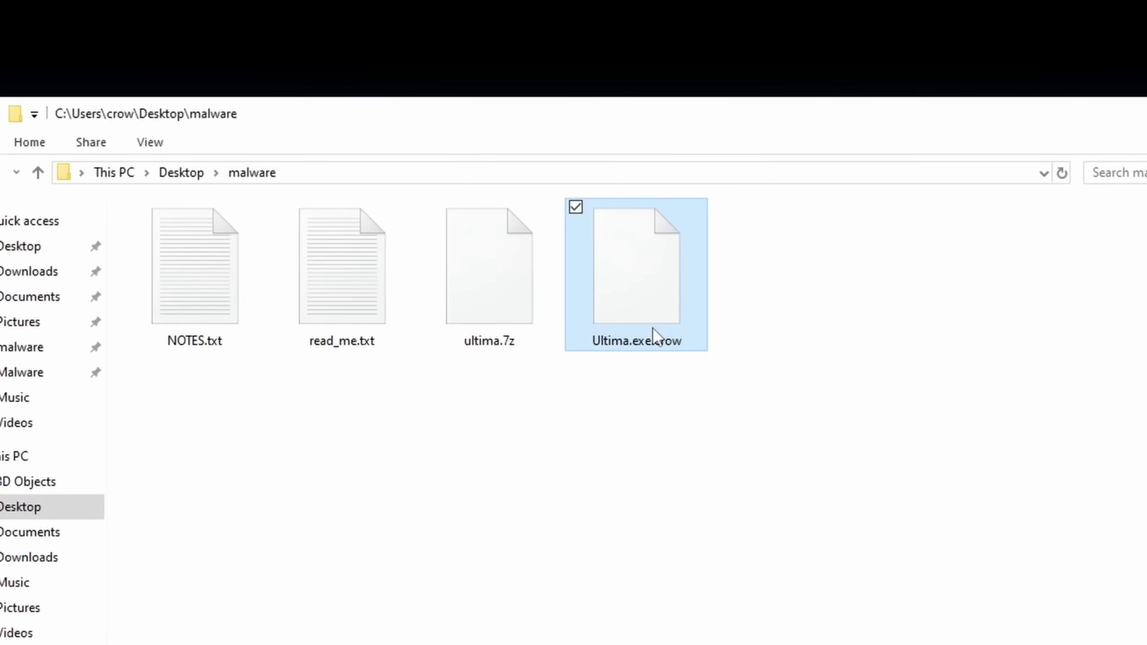
Rename Ultima.exe.crow to Ultima.exe, accept the extension change, and unload the old Ultima.exe.crow from PE-bear.
click(655, 340)
key(End)
key(BackSpace)
key(BackSpace)
key(BackSpace)
key(BackSpace)
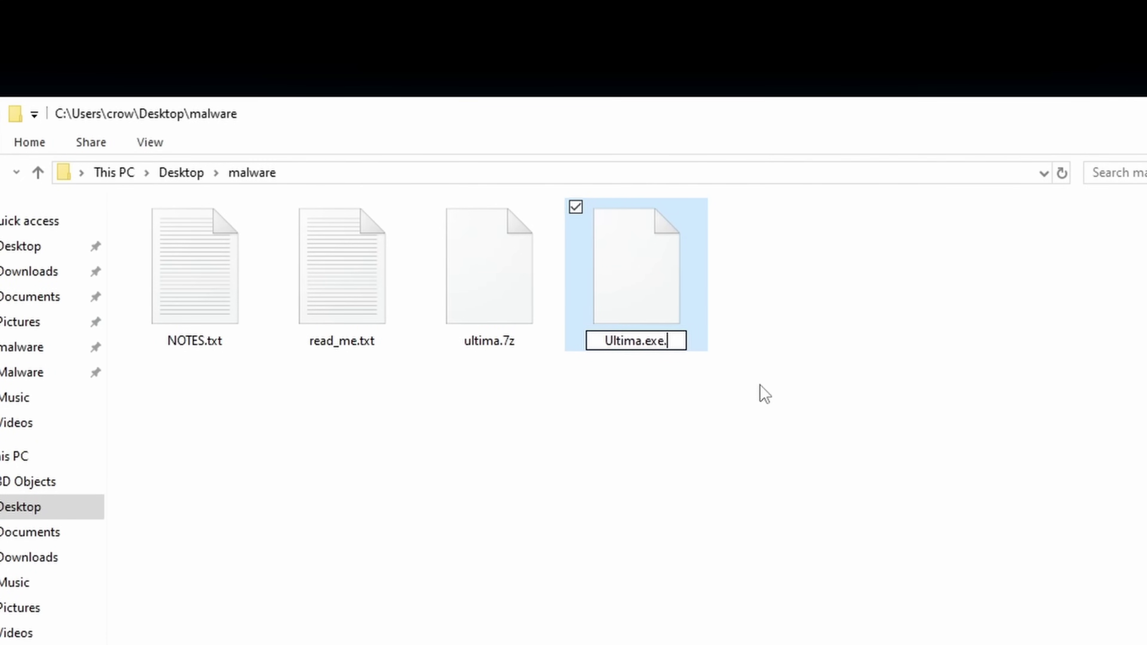
key(BackSpace)
key(Return)
key(Return)
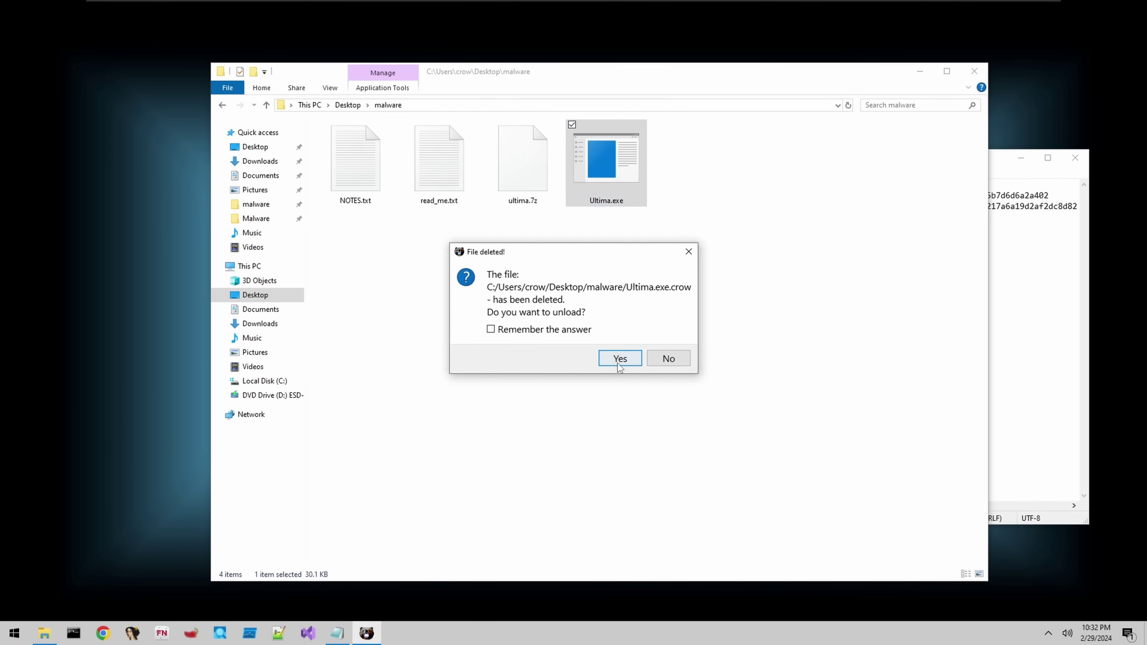
click(620, 358)
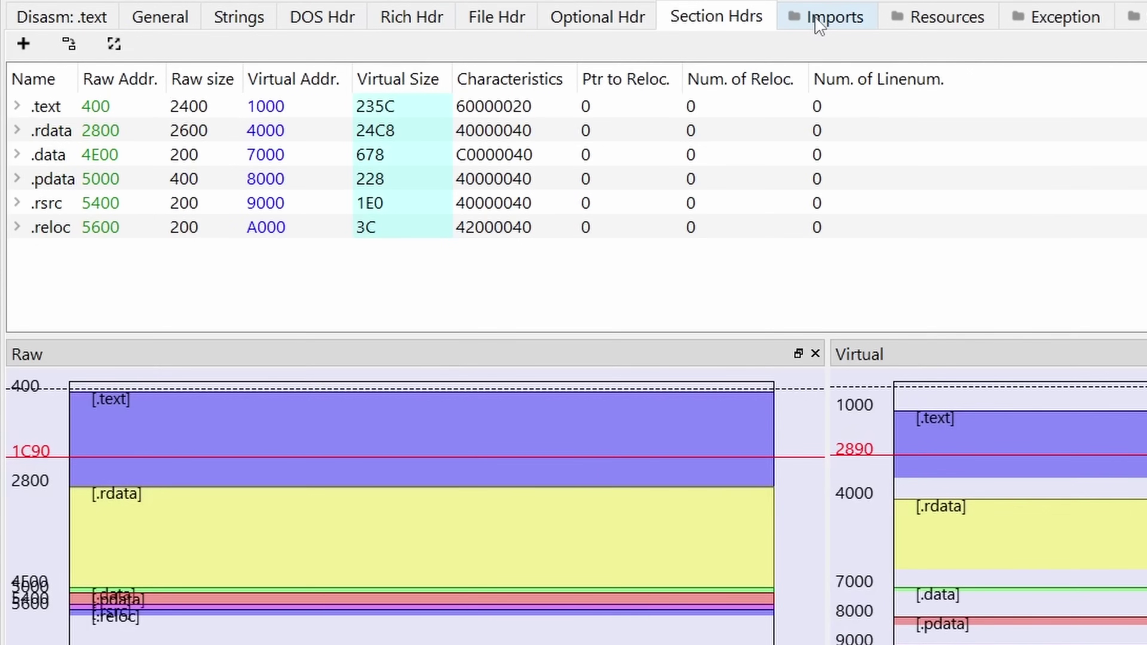
Review the imported DLL list of Ultima.exe alongside its section headers.
click(814, 20)
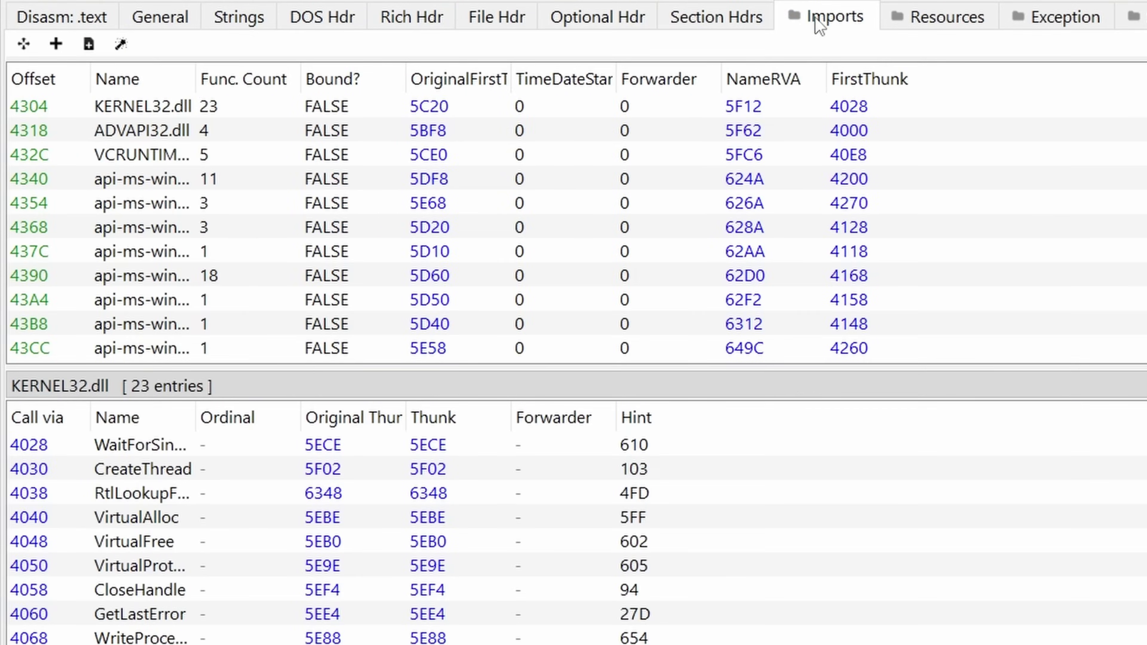
click(753, 24)
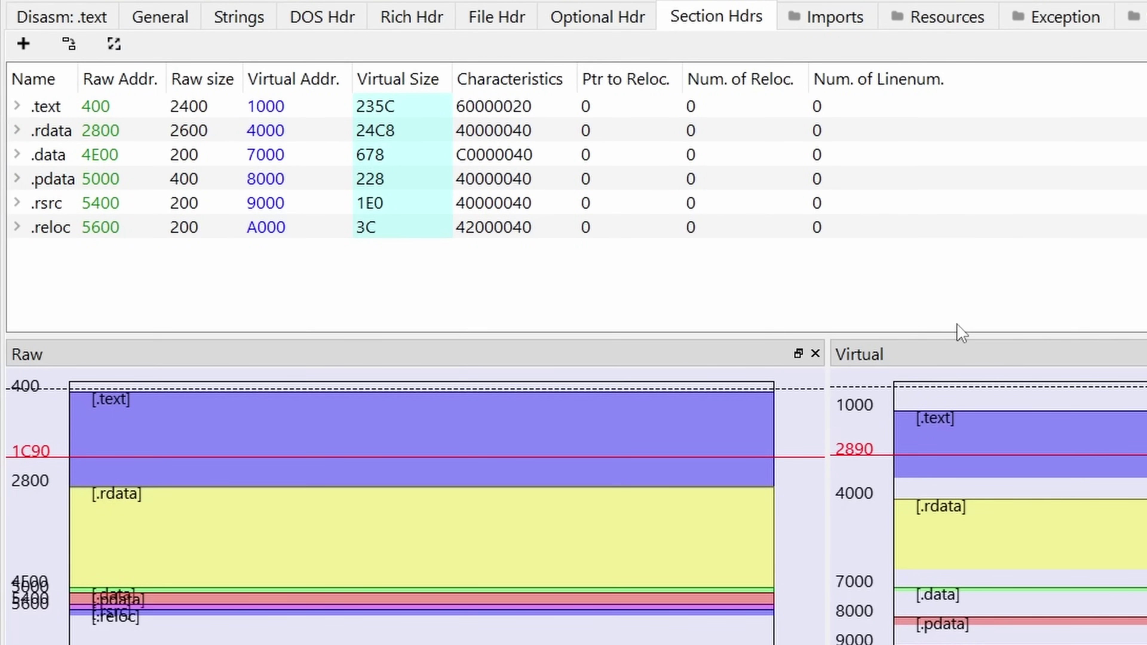
click(831, 17)
click(718, 17)
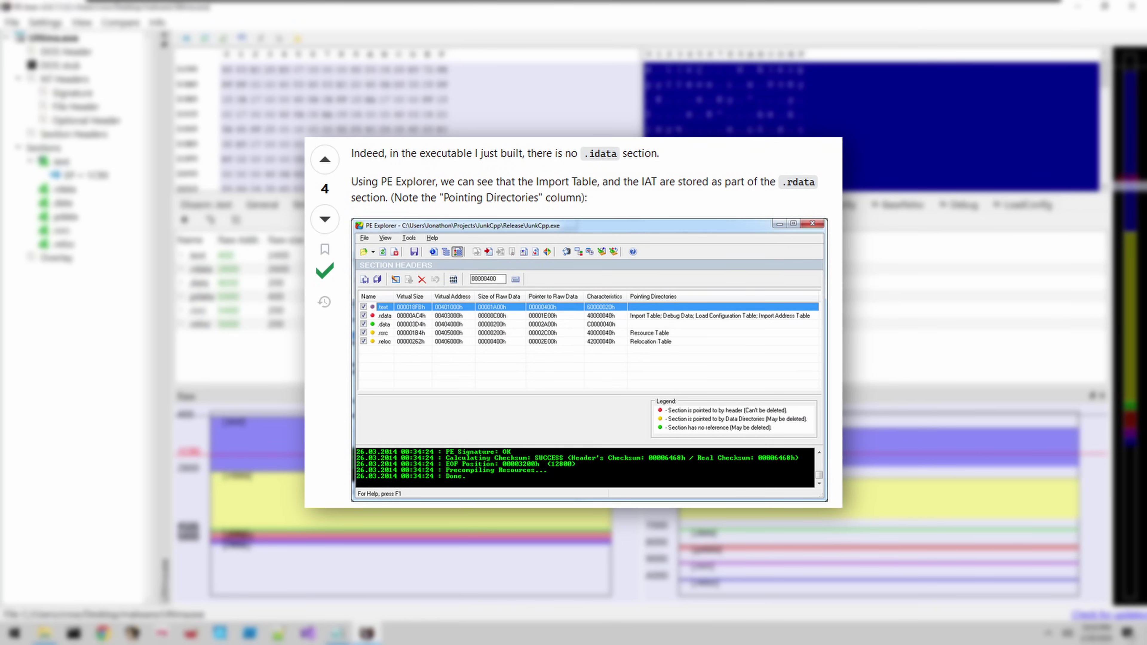
click(645, 205)
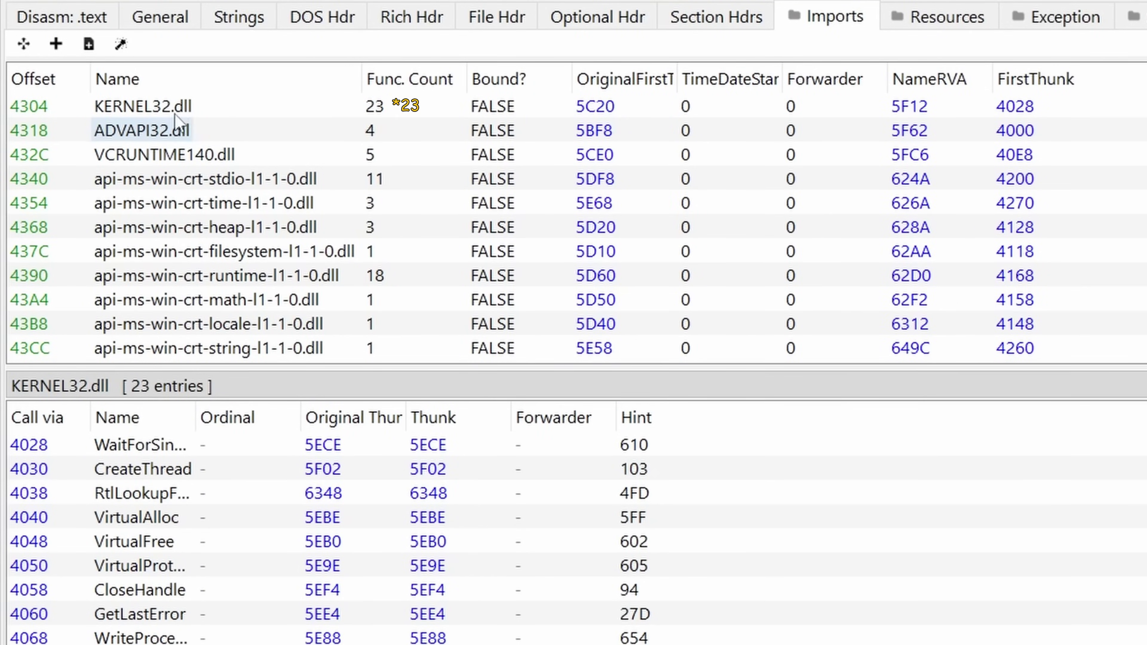
Show the functions imported from KERNEL32.dll, enlarging the function list and widening its name column to fit the full names.
click(143, 107)
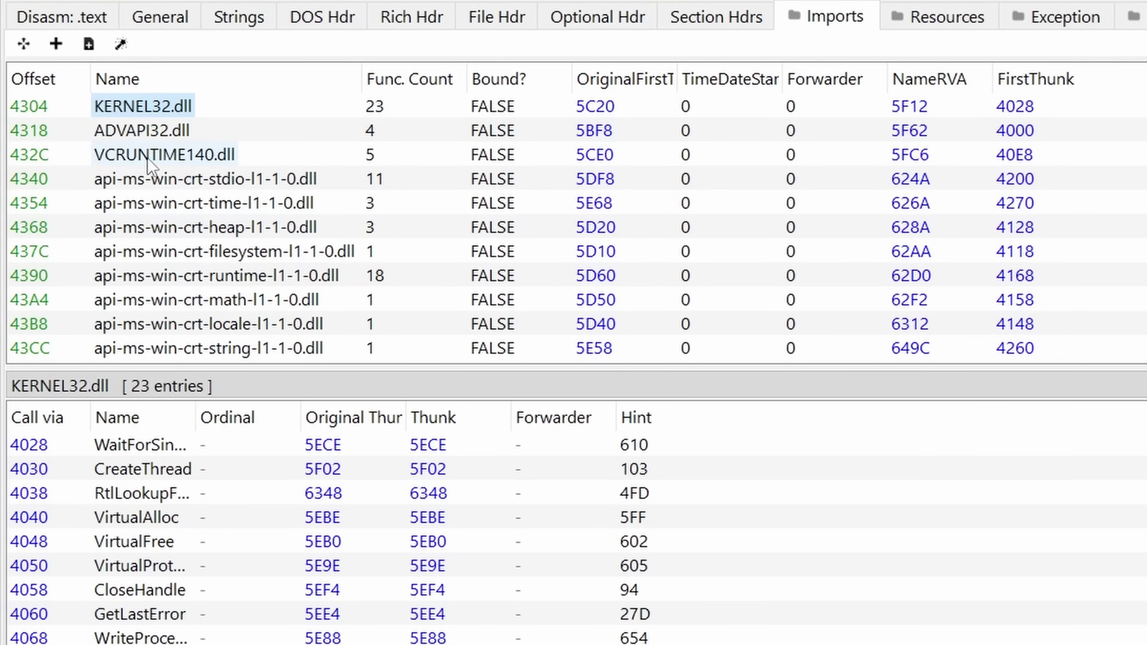
drag(440, 367, 475, 235)
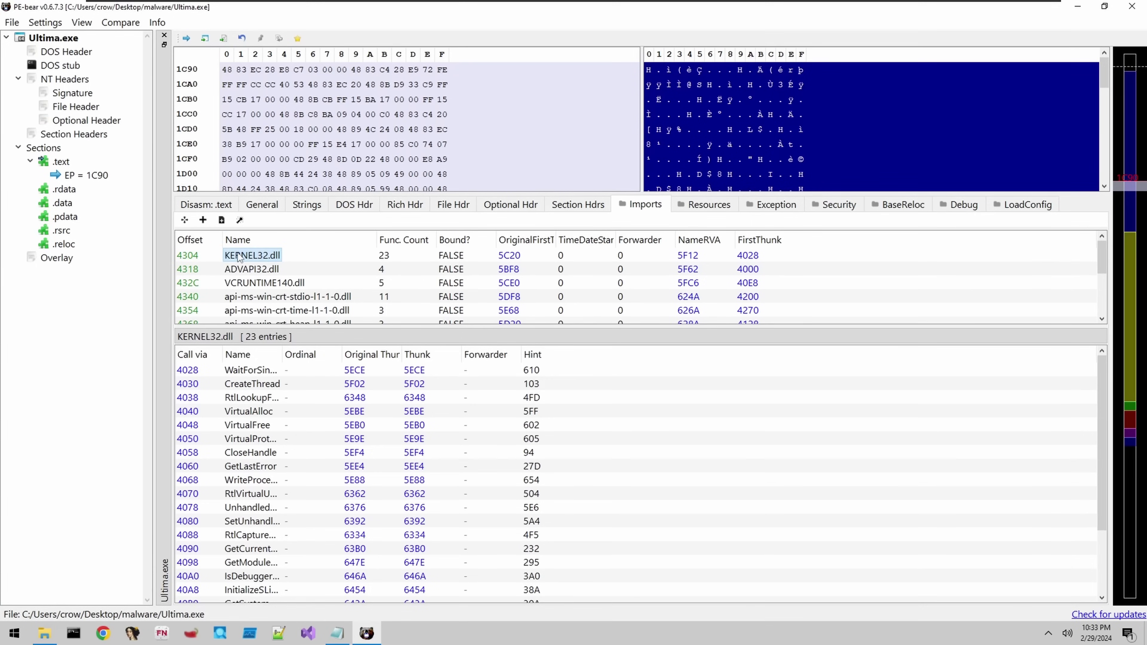
drag(281, 352, 379, 361)
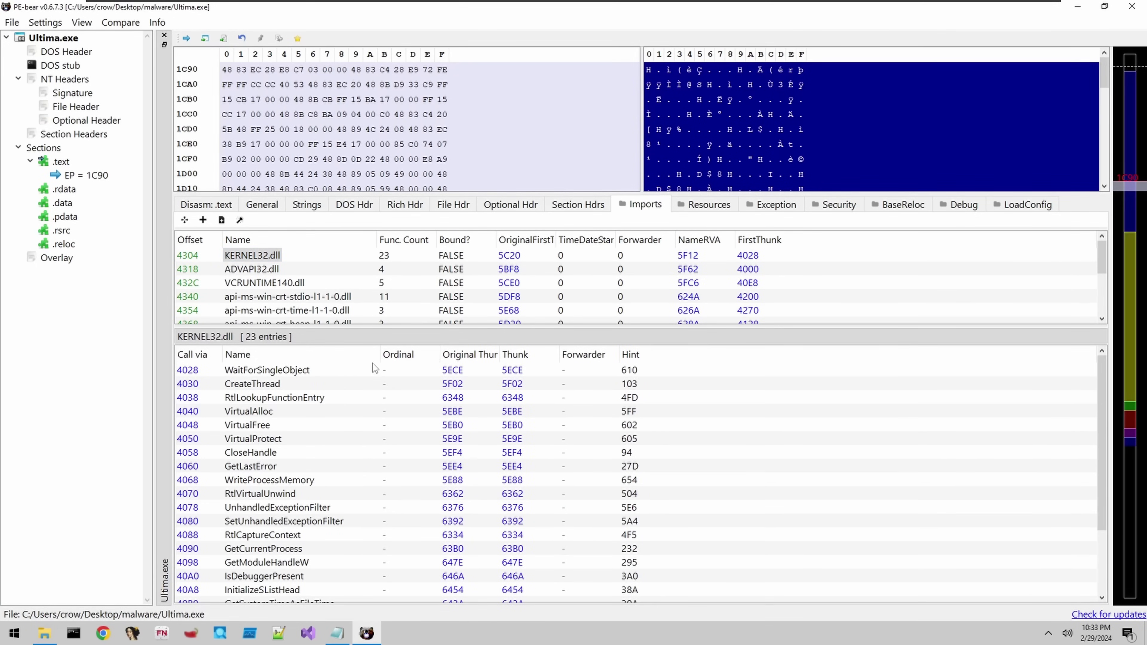
Examine the KERNEL32.dll imports from WaitForSingleObject to TerminateProcess, then widen the Original Thunk column and narrow the Ordinal column.
scroll(345, 470, down, 2)
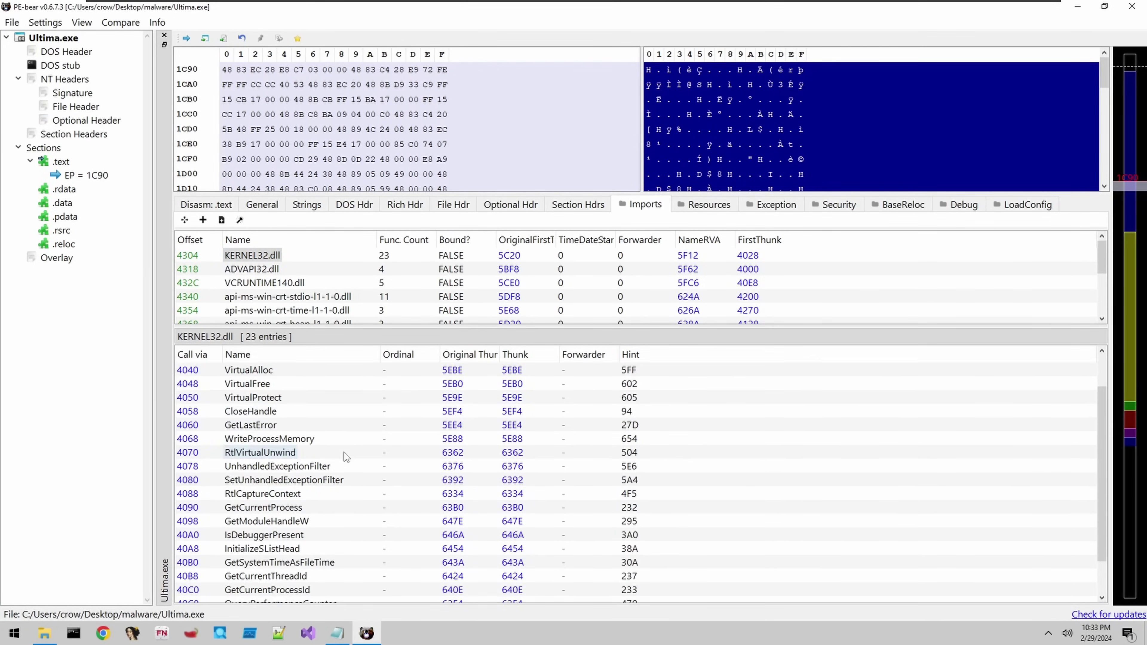
scroll(326, 554, up, 2)
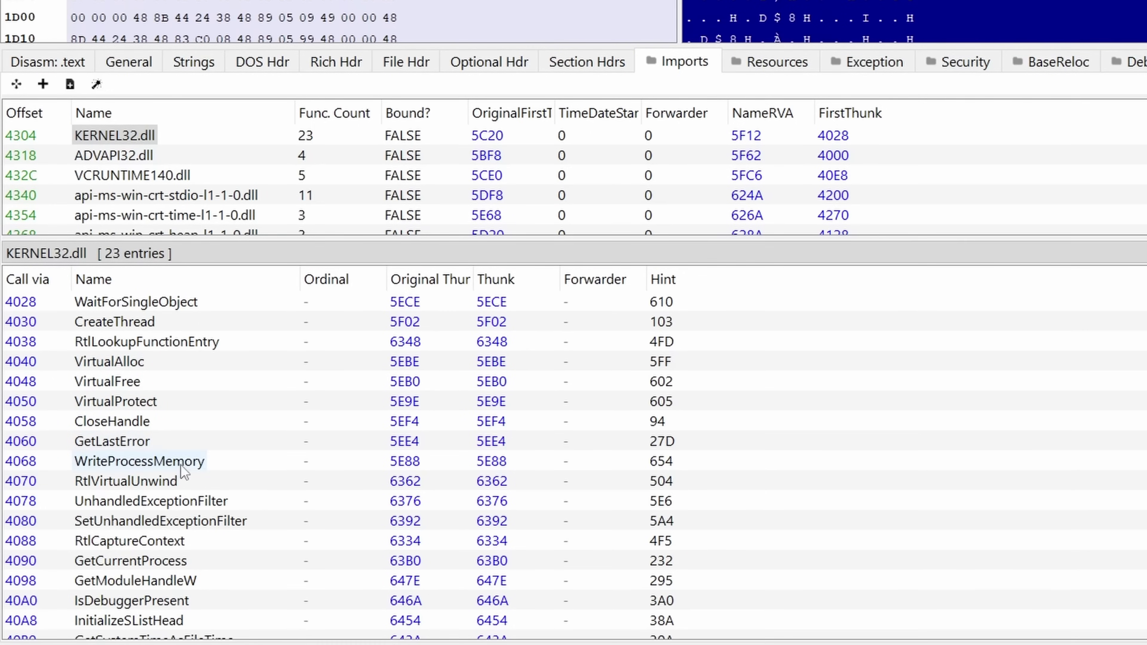
scroll(198, 519, down, 1)
scroll(149, 434, up, 1)
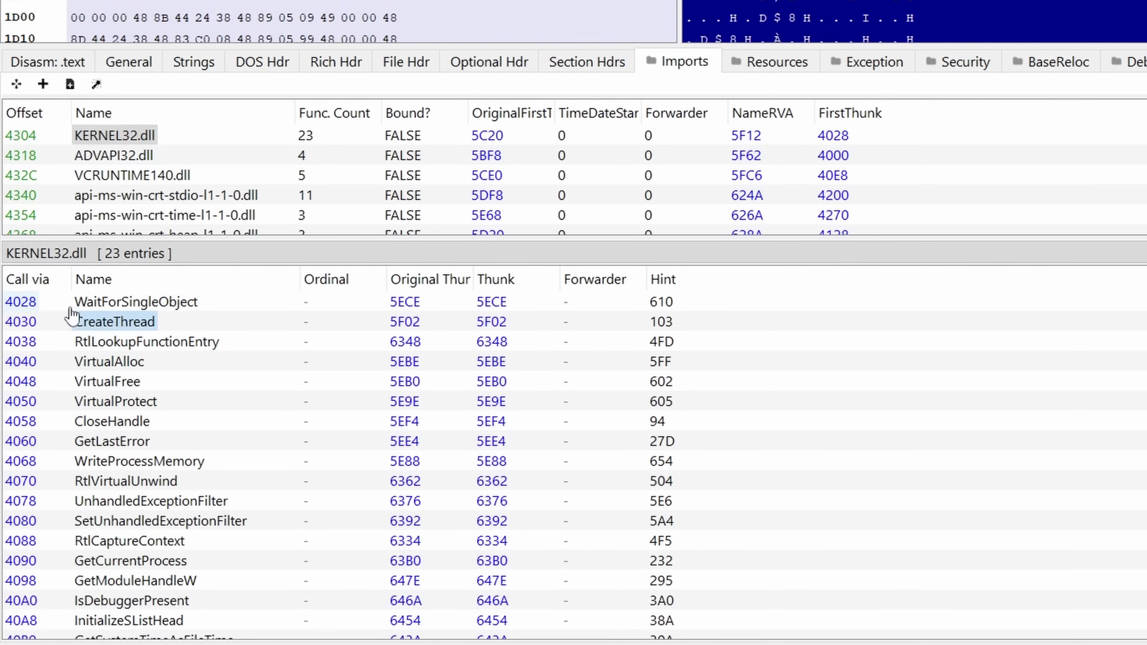
scroll(130, 379, down, 1)
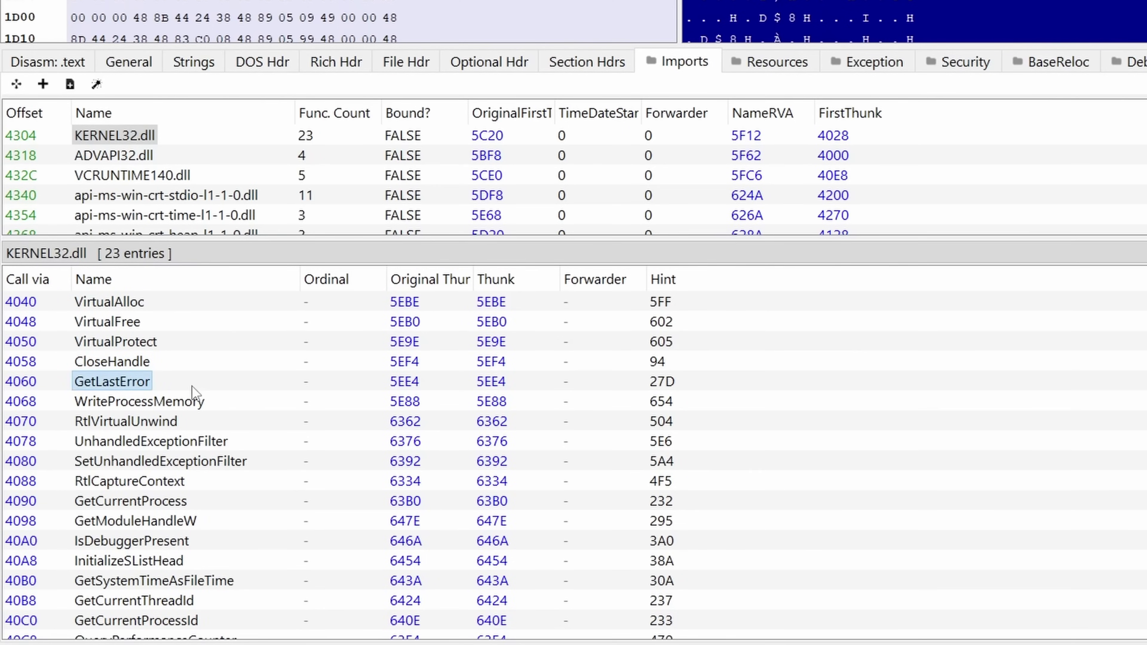
scroll(140, 482, down, 1)
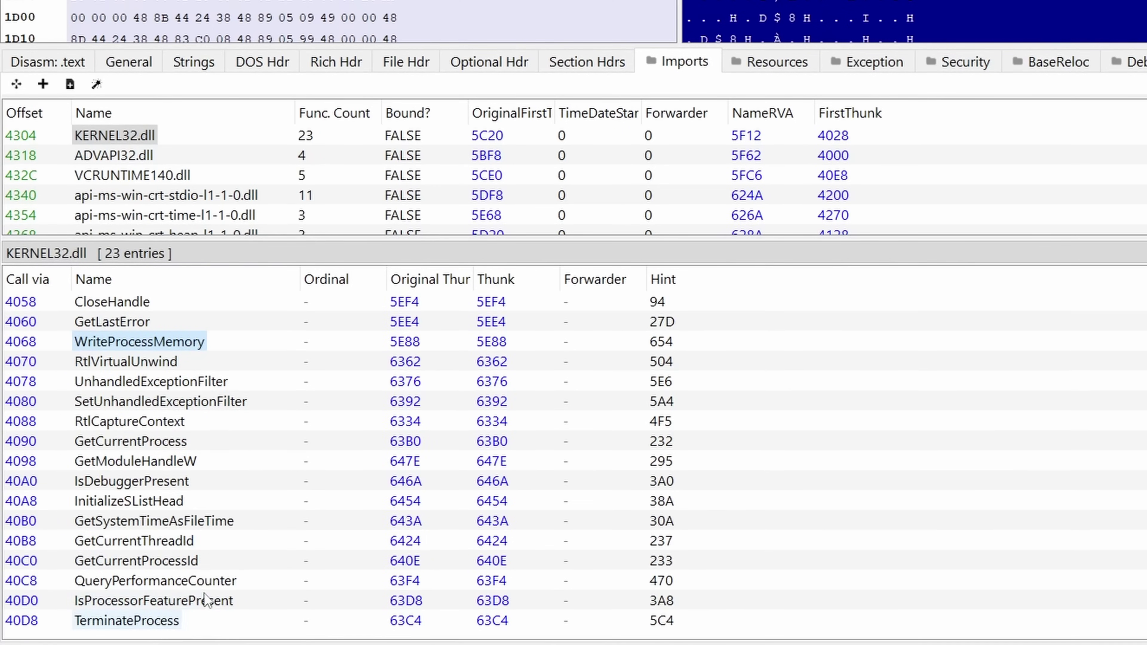
scroll(204, 483, up, 2)
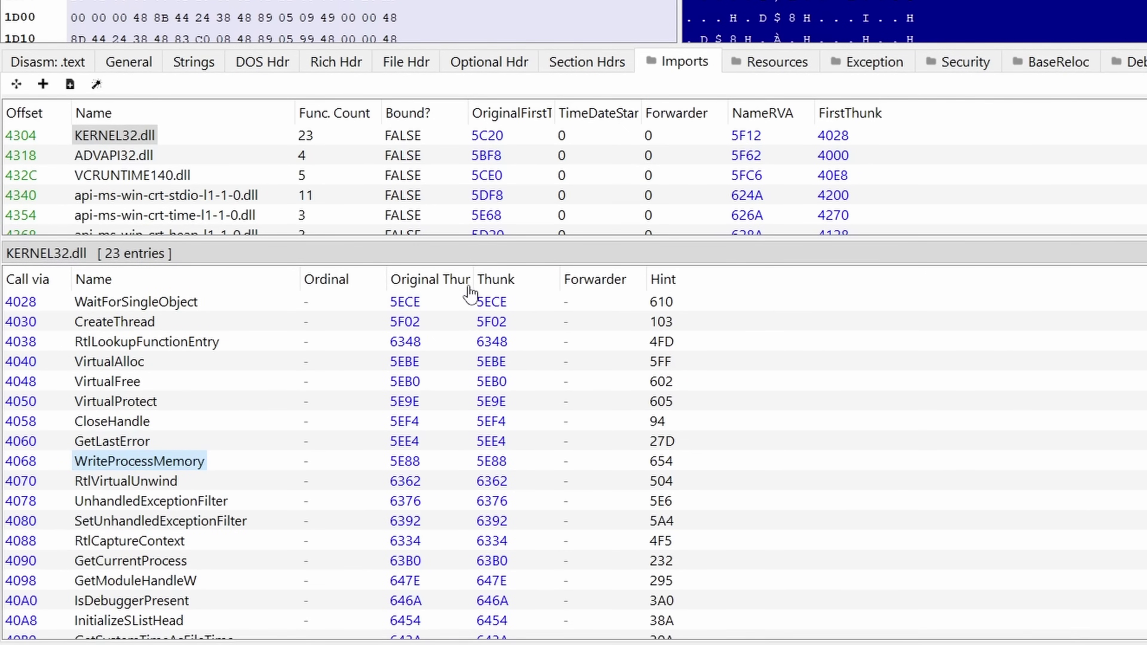
drag(474, 279, 521, 279)
drag(387, 279, 363, 280)
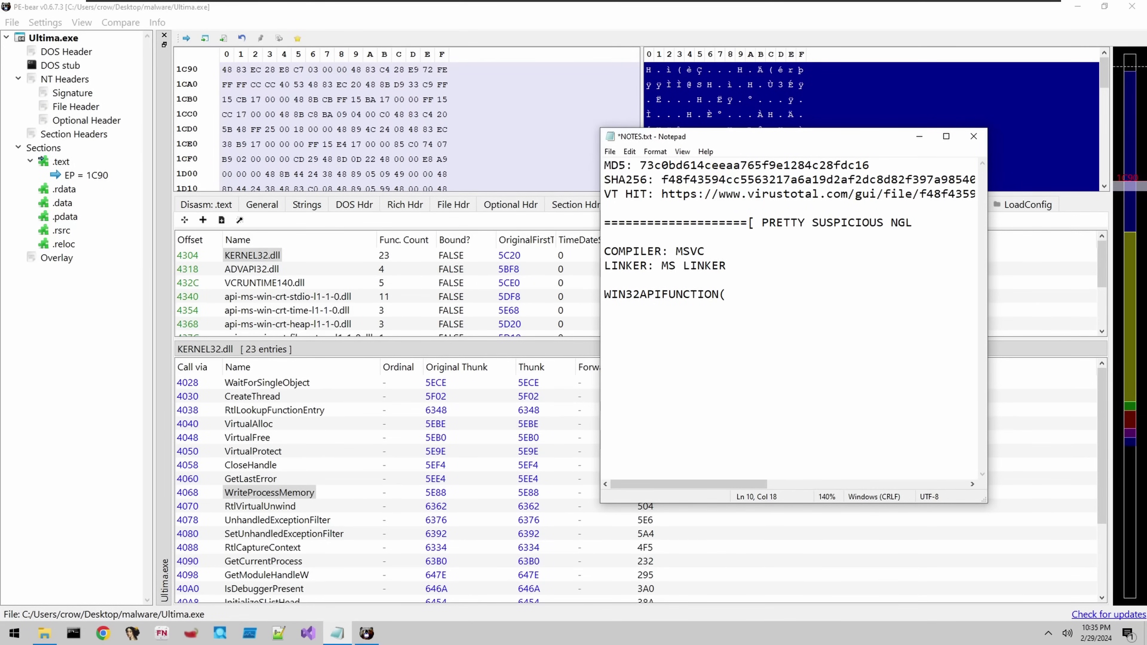
List VirtualAlloc, WriteProcessMemory, VirtualProtect, CreateThread, WaitForSingleObject and VirtualFree as dashed entries under the INJECTION-RELATED APIS heading in NOTES.txt, and save.
text(NULL, NULL, NULL);)
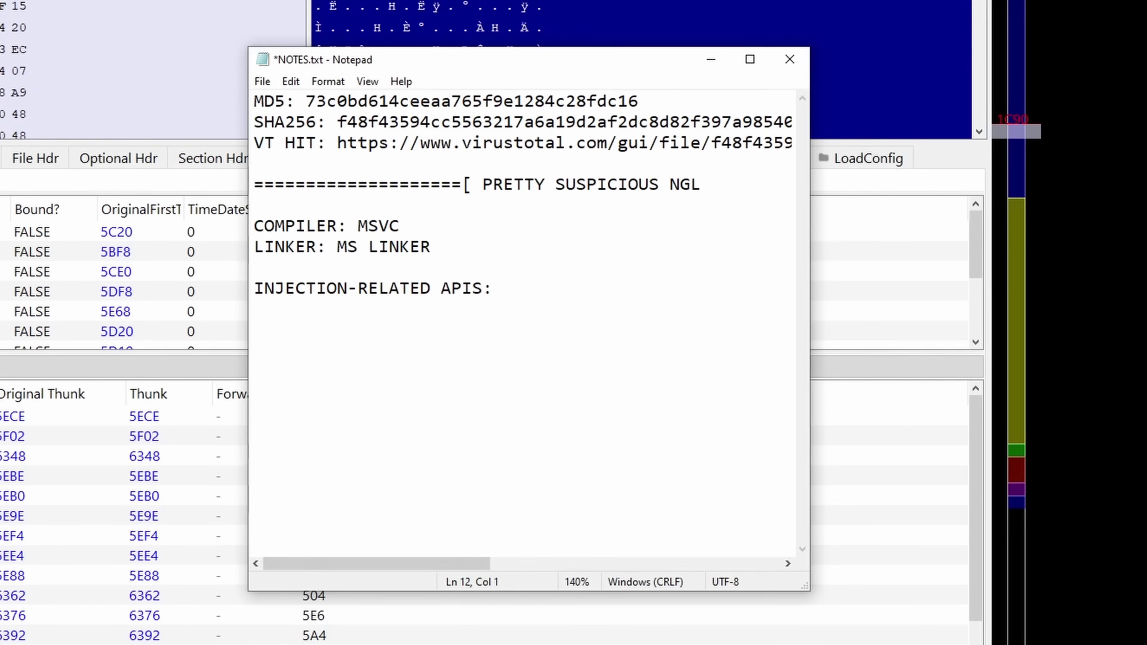
key(Return)
text(-)
text(VirtualAlloc - WriteProcessMemory - VirtualProtect - CreateThread - WaitForSingleObject - VirtualFree)
key(ctrl+s)
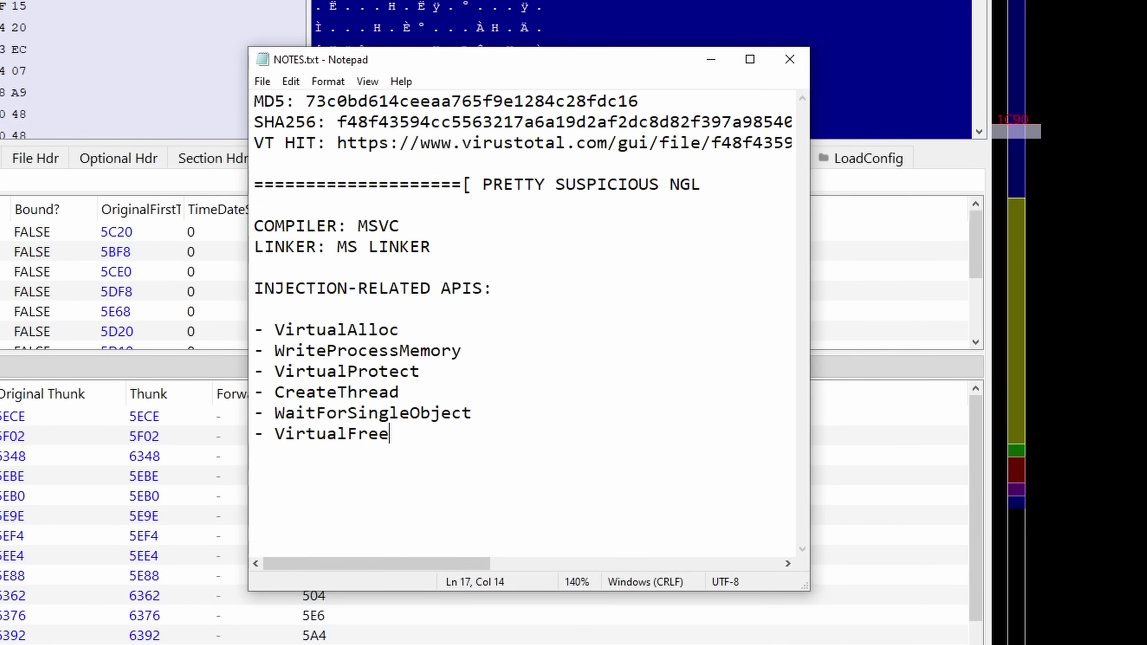
click(398, 330)
click(316, 330)
click(254, 308)
key(Return)
text(- OpenProcess)
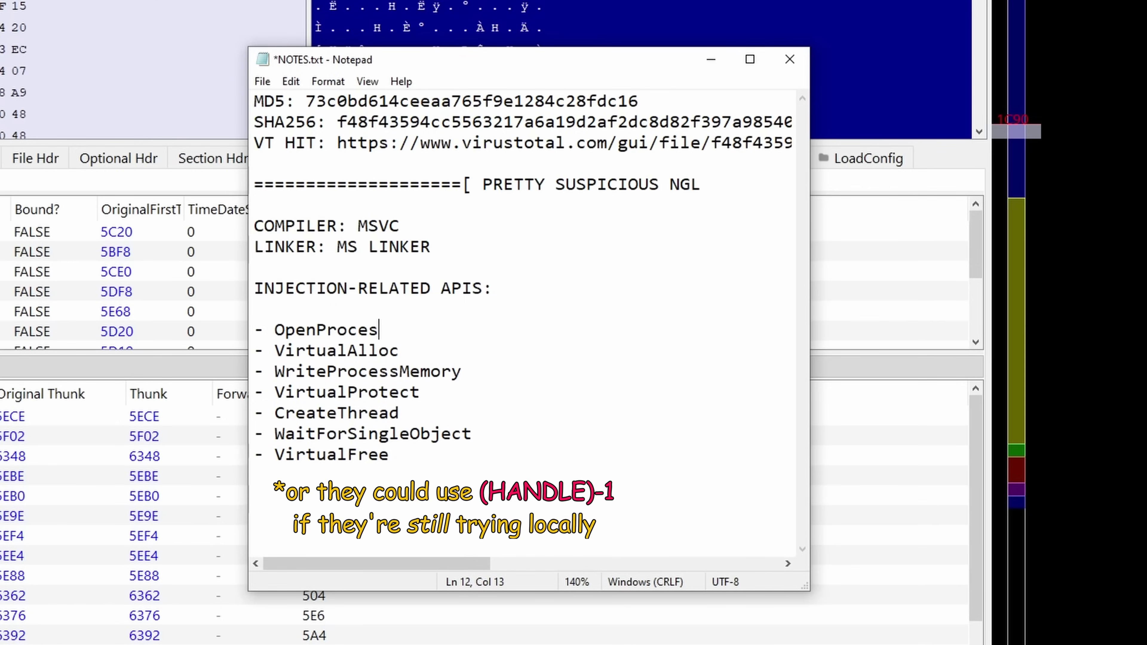
key(shift+Home)
key(BackSpace)
key(BackSpace)
key(ctrl+s)
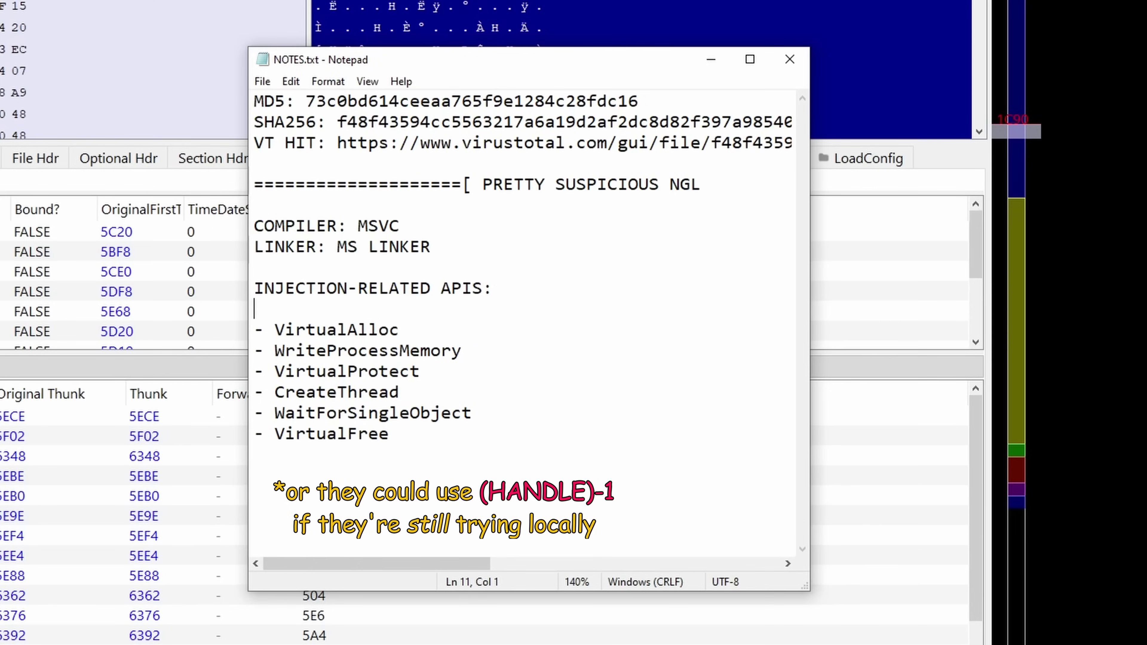
Review the noted injection APIs from VirtualAlloc through VirtualProtect, and the CreateThread entry.
click(399, 330)
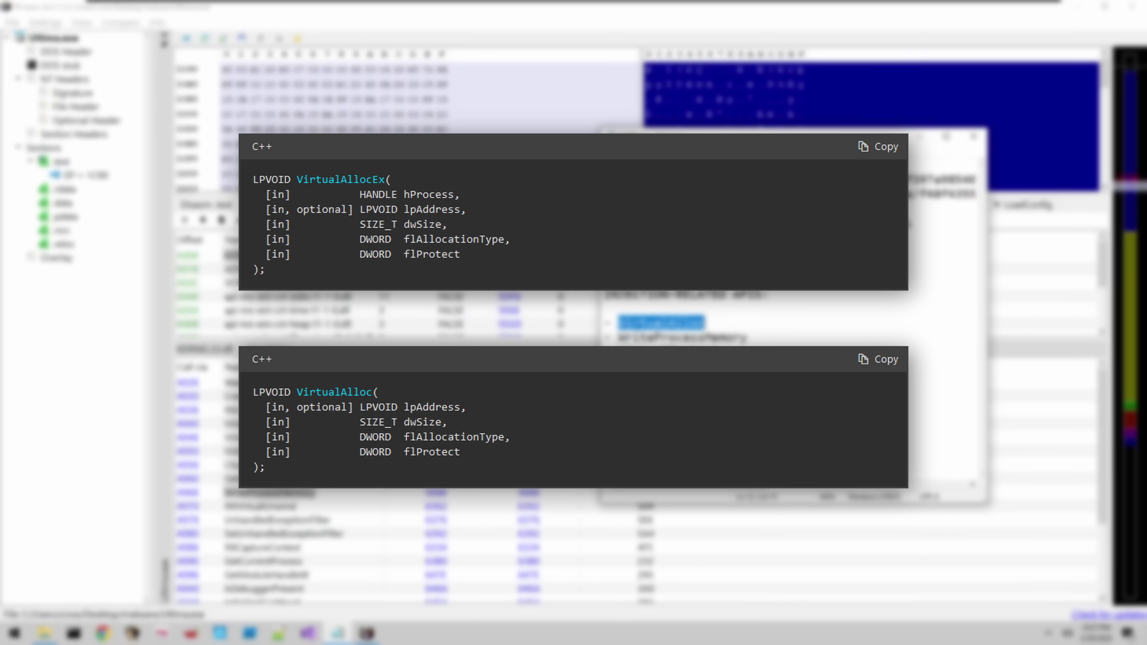
click(705, 323)
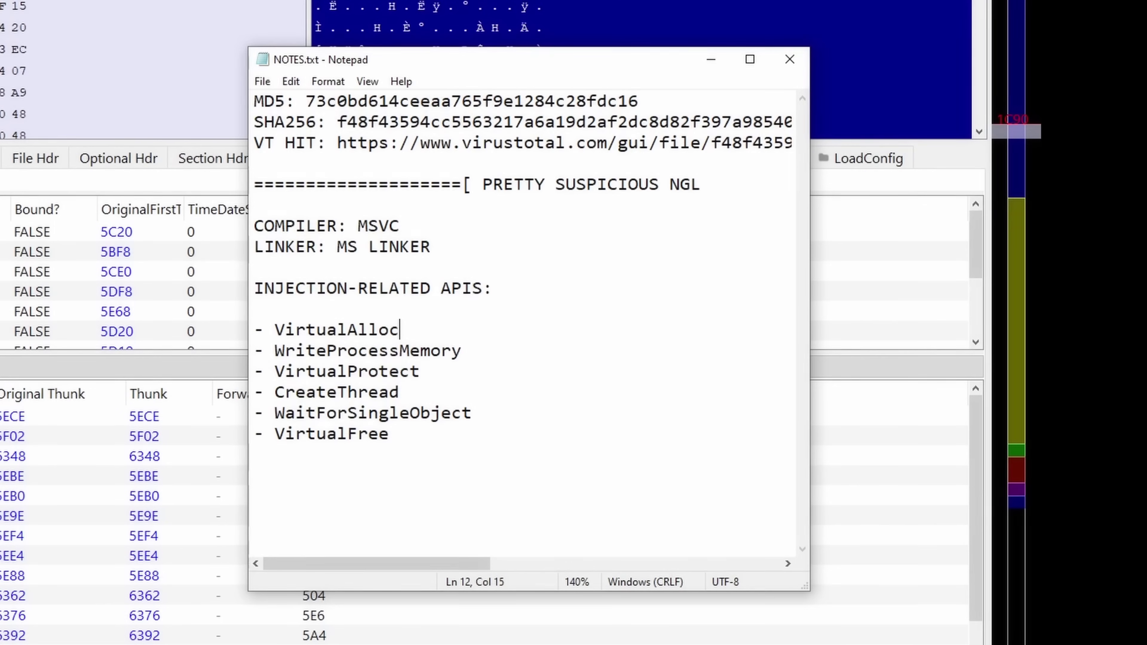
drag(697, 395, 669, 352)
drag(348, 372, 254, 330)
click(399, 392)
drag(337, 392, 399, 392)
click(399, 393)
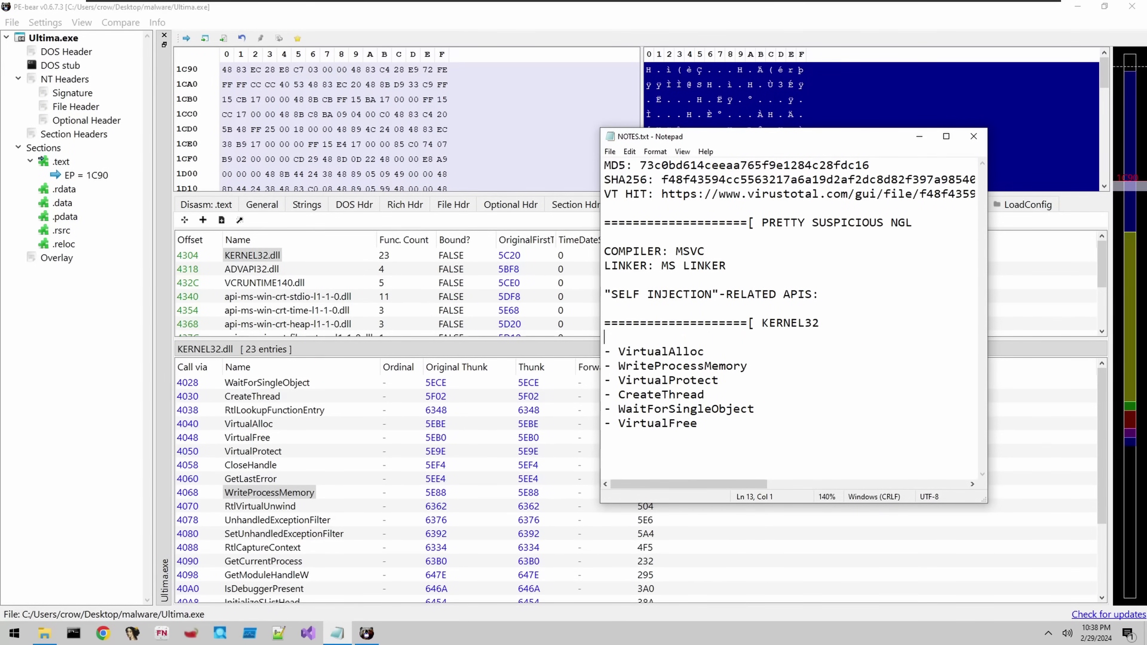
Inspect the functions Ultima.exe imports from VCRUNTIME140.dll and ADVAPI32.dll.
click(251, 269)
click(265, 282)
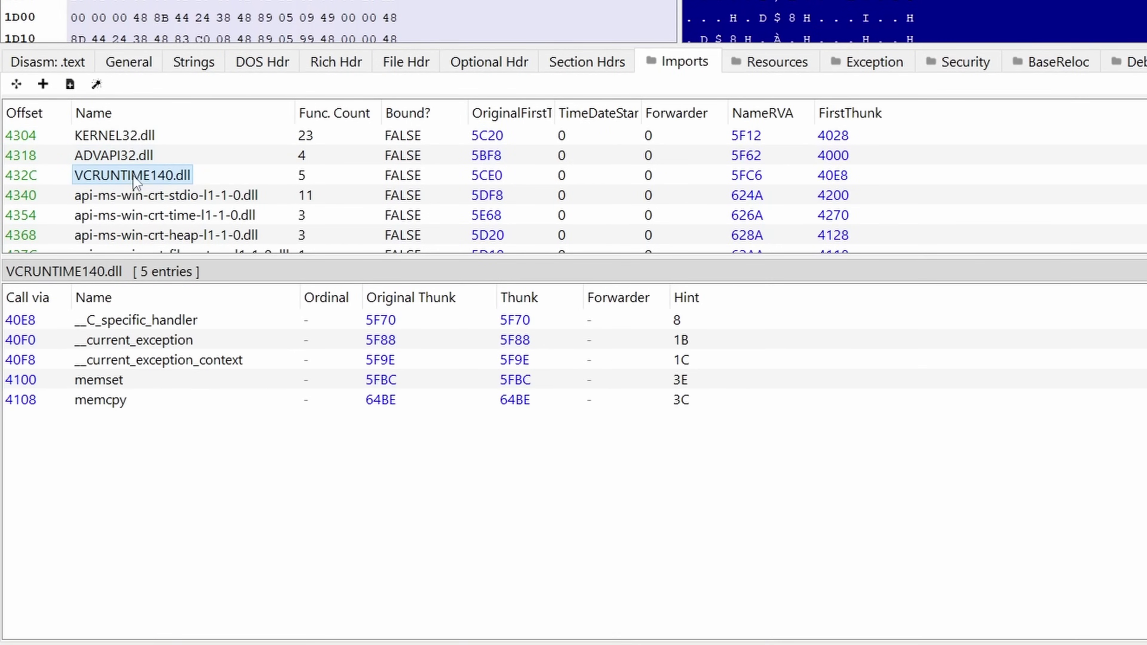
click(106, 160)
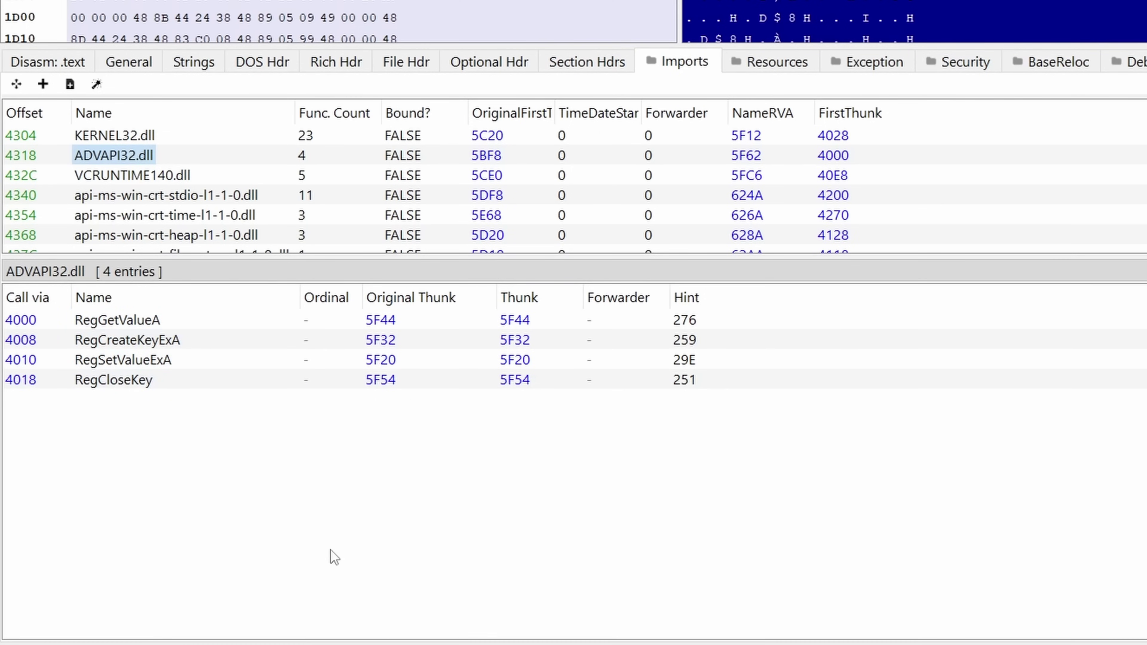
Add the heading "REGISTRY ALTERATION"-RELATED APIS: below the VirtualFree entry in NOTES.txt.
key(alt+Tab)
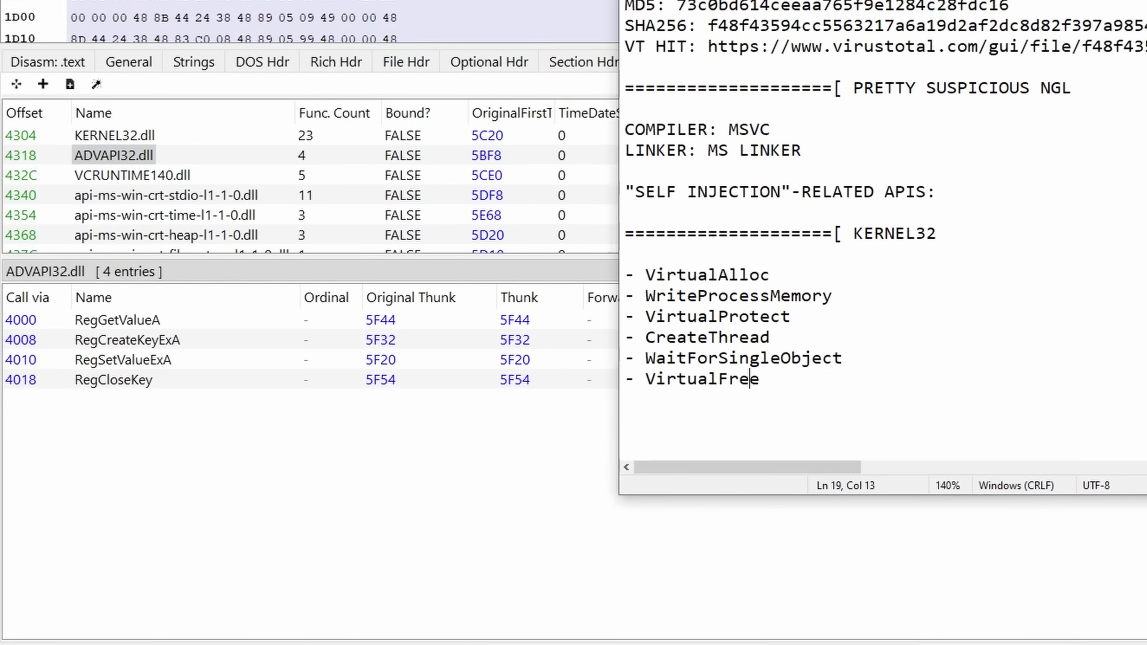
key(End)
key(Return)
key(Return)
text("REGISTRY ALTE)
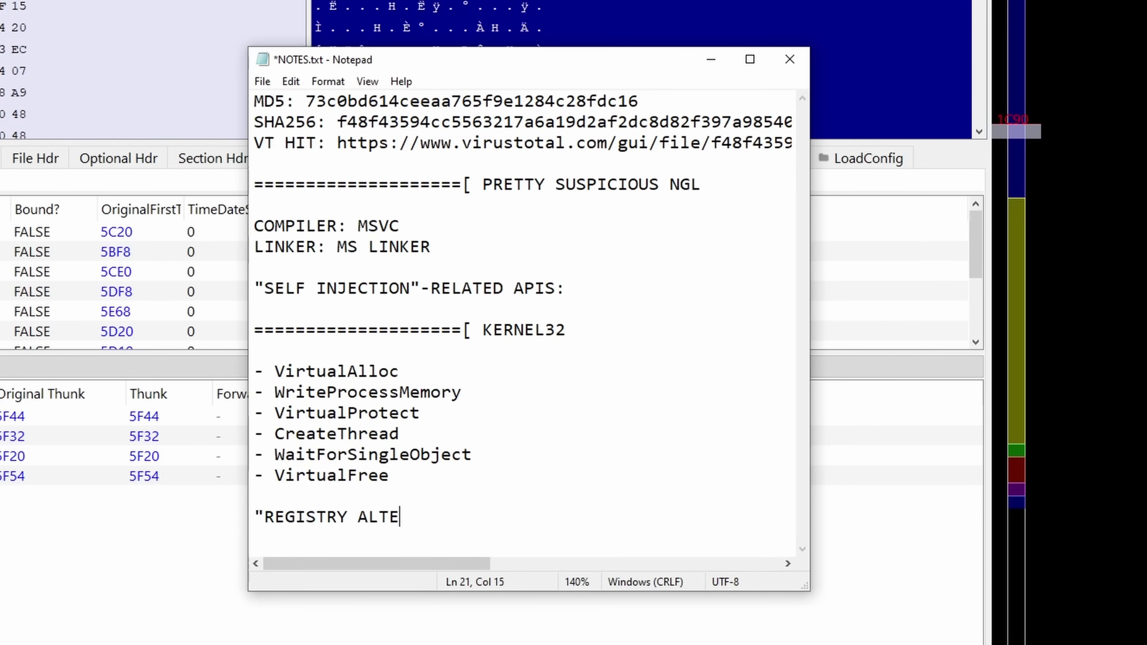
text(RATION"-RELATED APIS:)
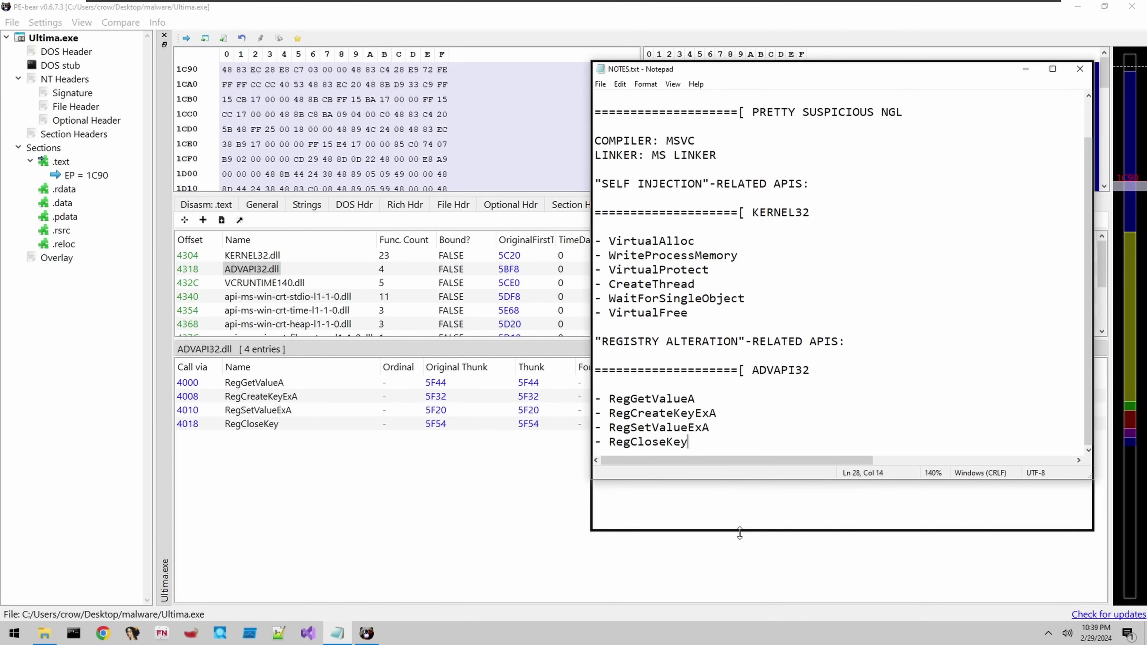
Insert a copy of the equals-sign divider line between the LINKER line and the "SELF INJECTION"-RELATED APIS heading.
drag(596, 255, 739, 255)
key(ctrl+c)
click(601, 212)
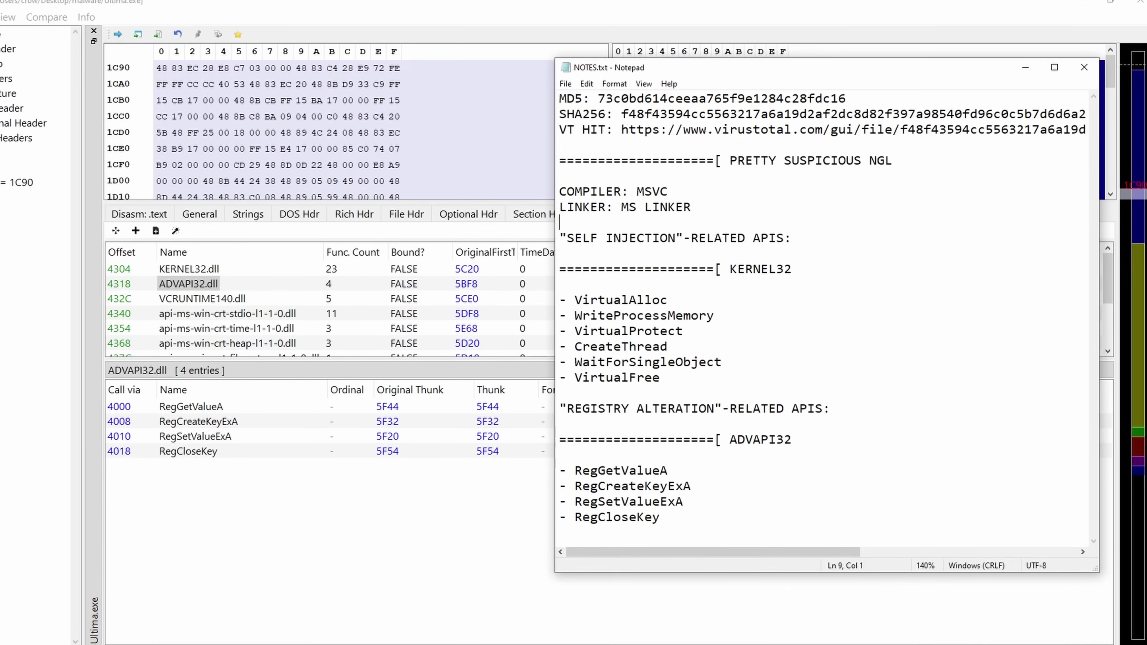
key(Return)
key(Return)
key(Up)
key(ctrl+v)
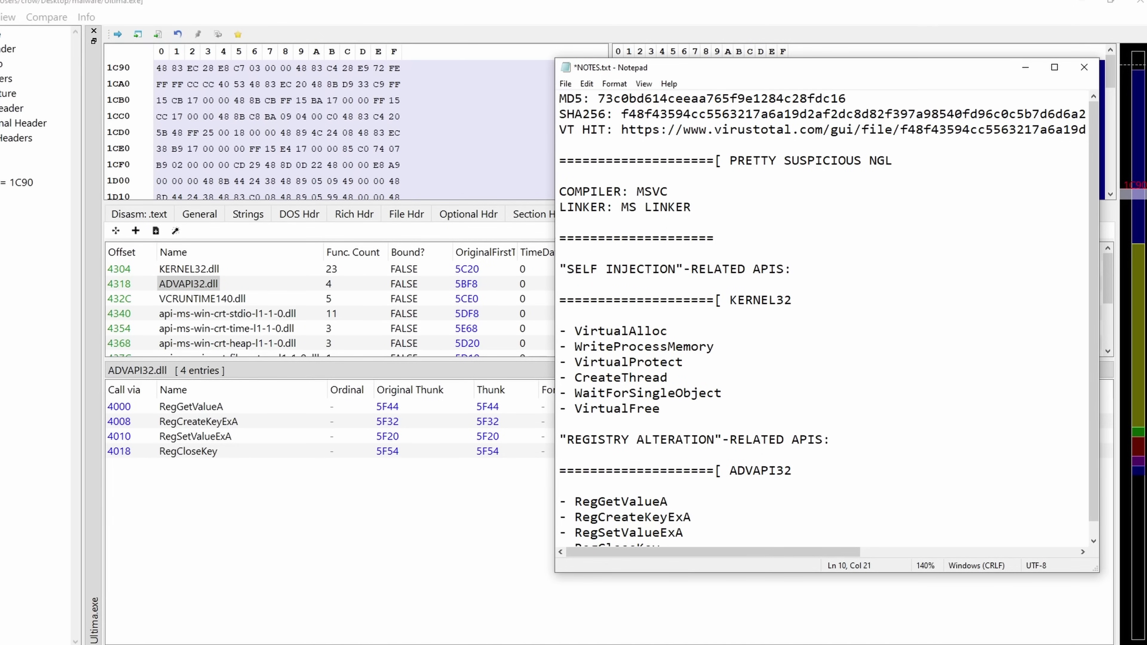
Lengthen the equals-sign dividers above and below the self-injection heading to match its width, and save the notes.
scroll(822, 318, down, 1)
key(shift+Home)
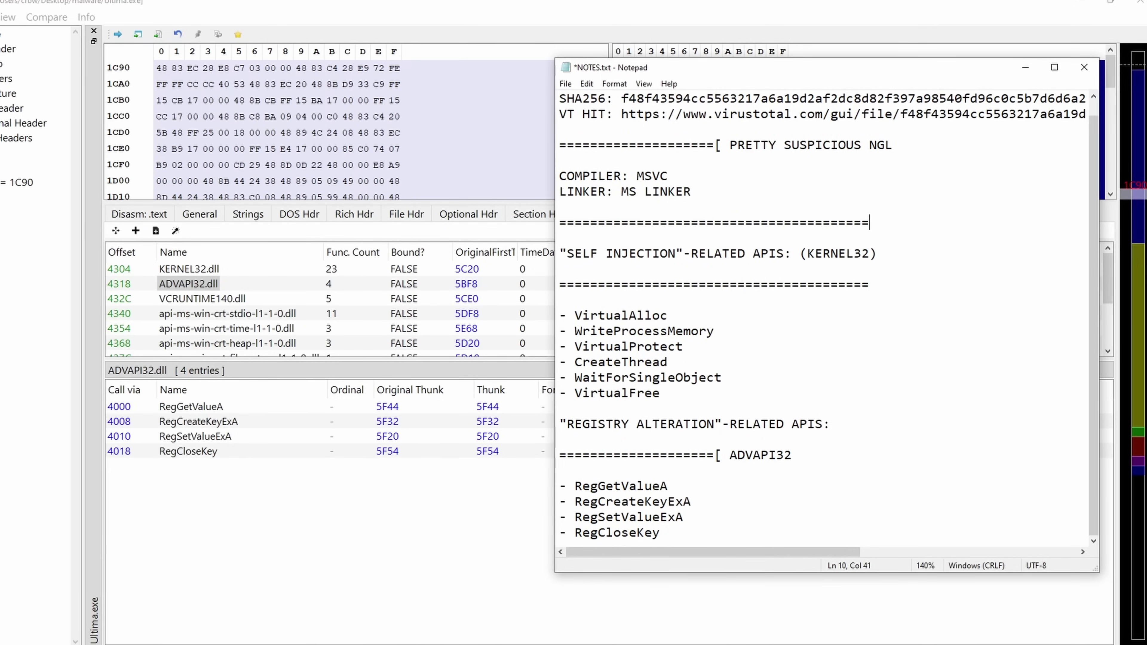
text(=)
key(Down)
key(Down)
key(Down)
key(Down)
text(=)
key(ctrl+s)
Duplicate the self-injection heading with its two dividers below the VirtualFree entry.
drag(877, 284, 560, 223)
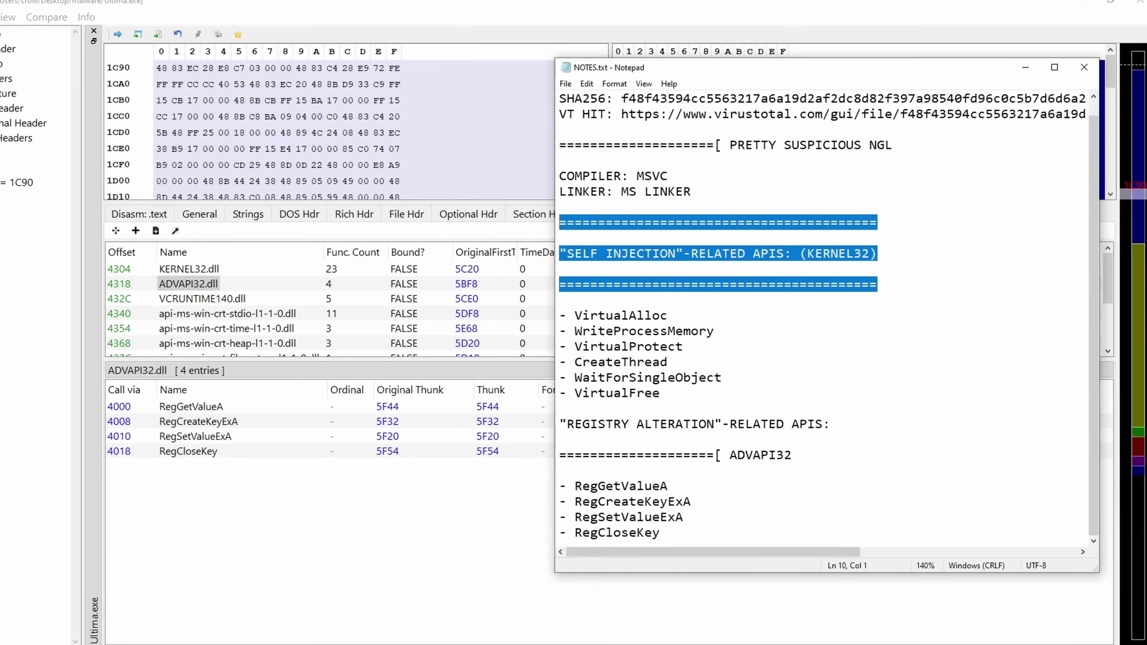
key(ctrl+c)
drag(791, 455, 559, 455)
click(660, 393)
key(Return)
key(Return)
key(ctrl+v)
scroll(822, 316, down, 2)
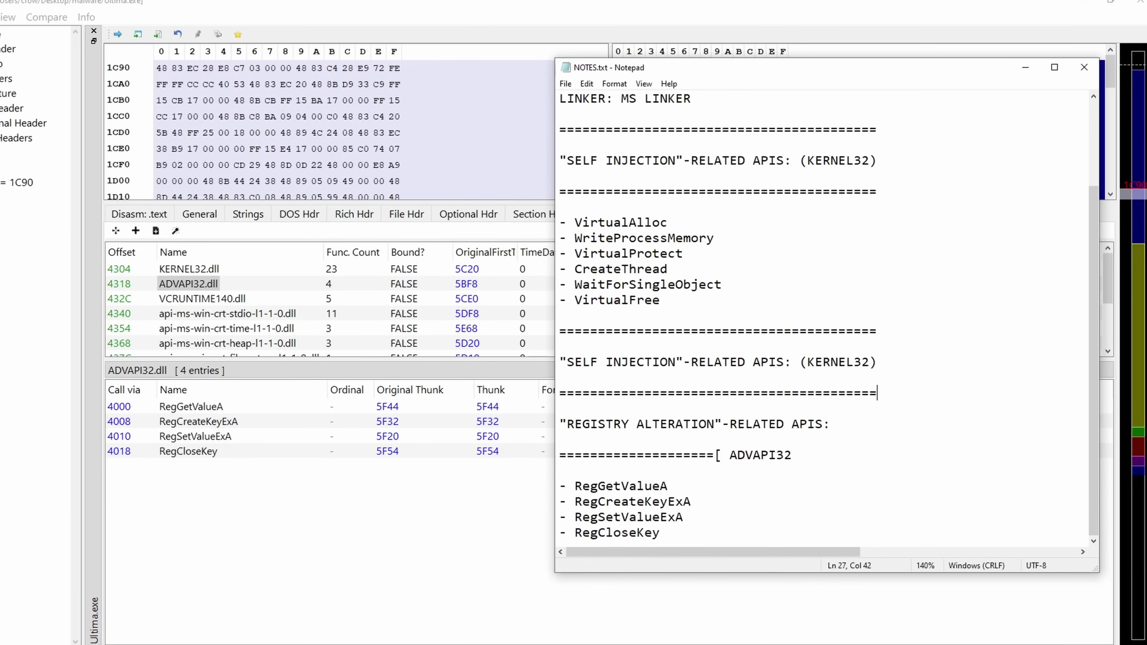
Label the duplicated heading (ADVAPI32), save, and delete the old registry-alteration heading with its ADVAPI32 divider.
double_click(760, 455)
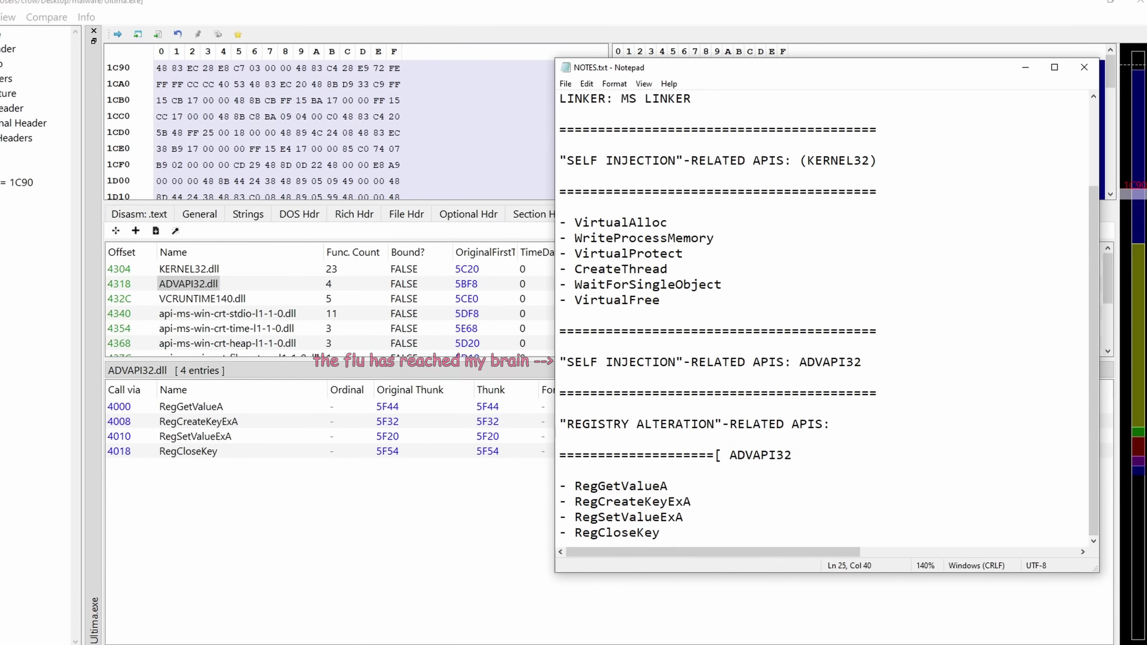
click(800, 362)
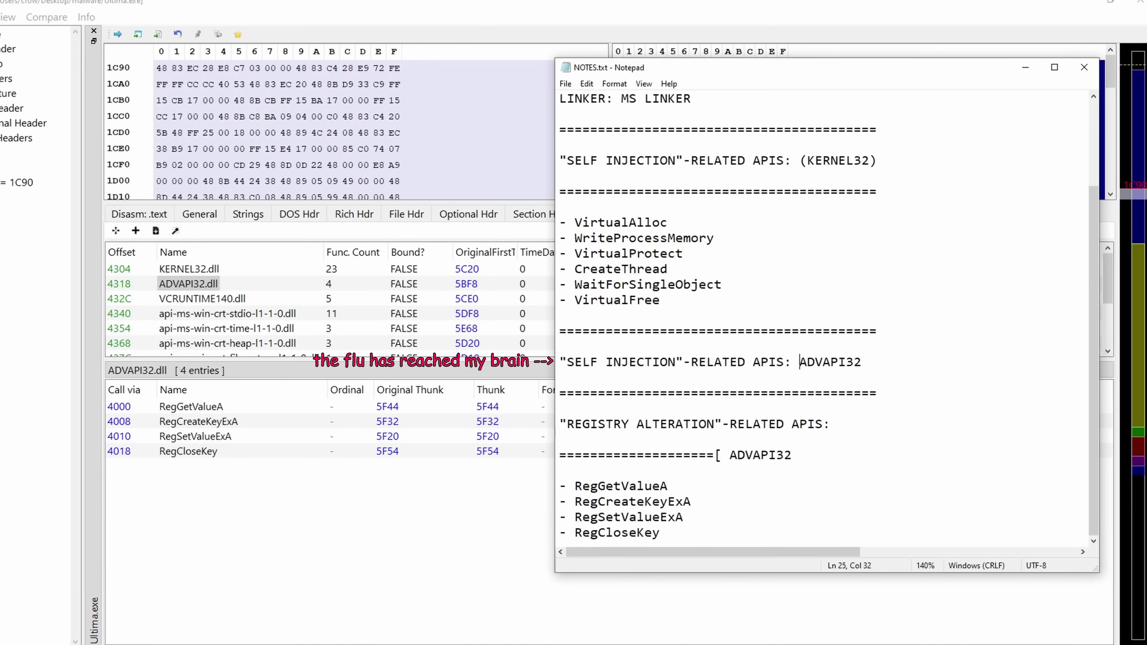
text(()
click(869, 362)
text())
key(ctrl+s)
drag(793, 454, 559, 408)
key(Delete)
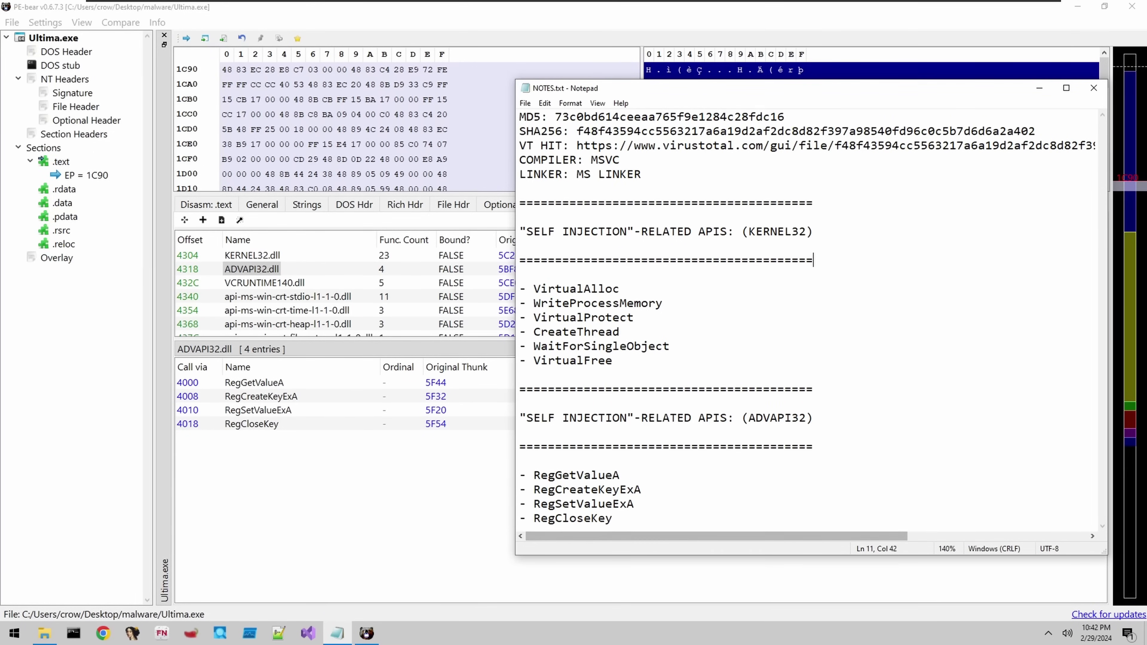
drag(617, 520, 520, 291)
click(620, 289)
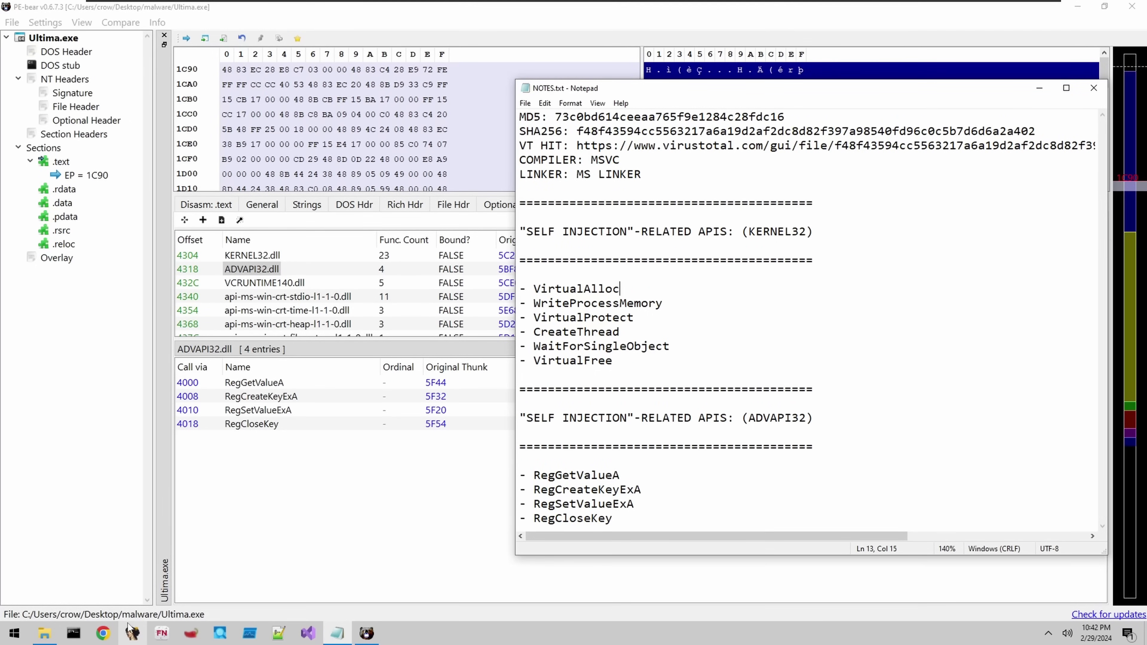
Run floss Ultima.exe in a Command Prompt opened in the malware folder.
drag(198, 48, 618, 133)
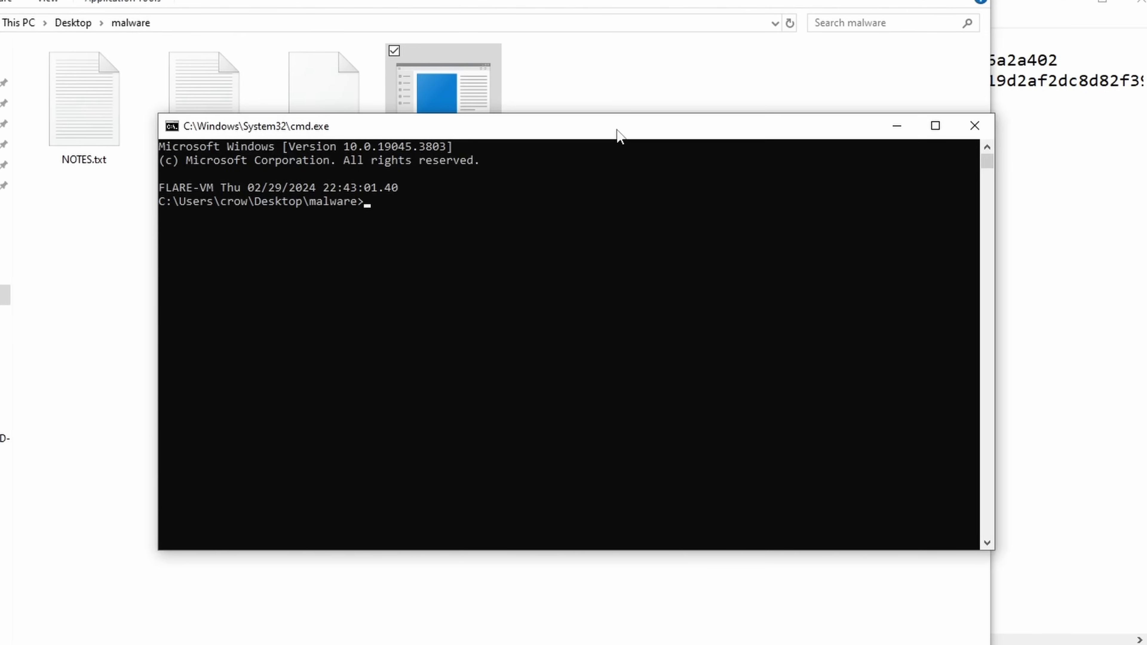
click(566, 201)
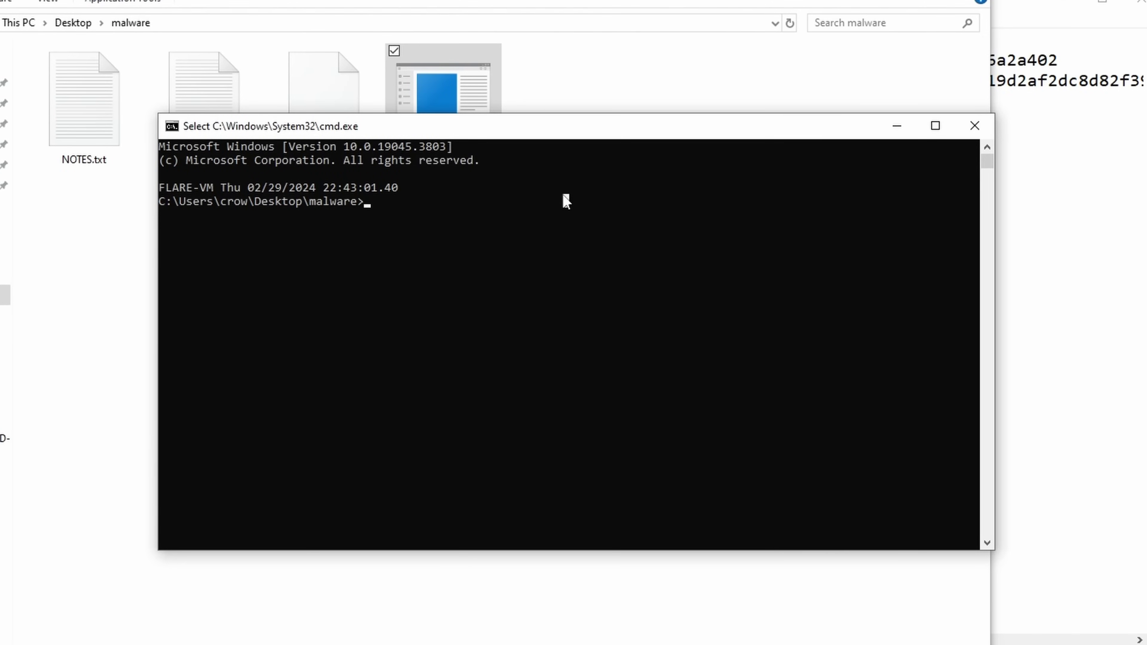
click(511, 148)
key(ctrl+v)
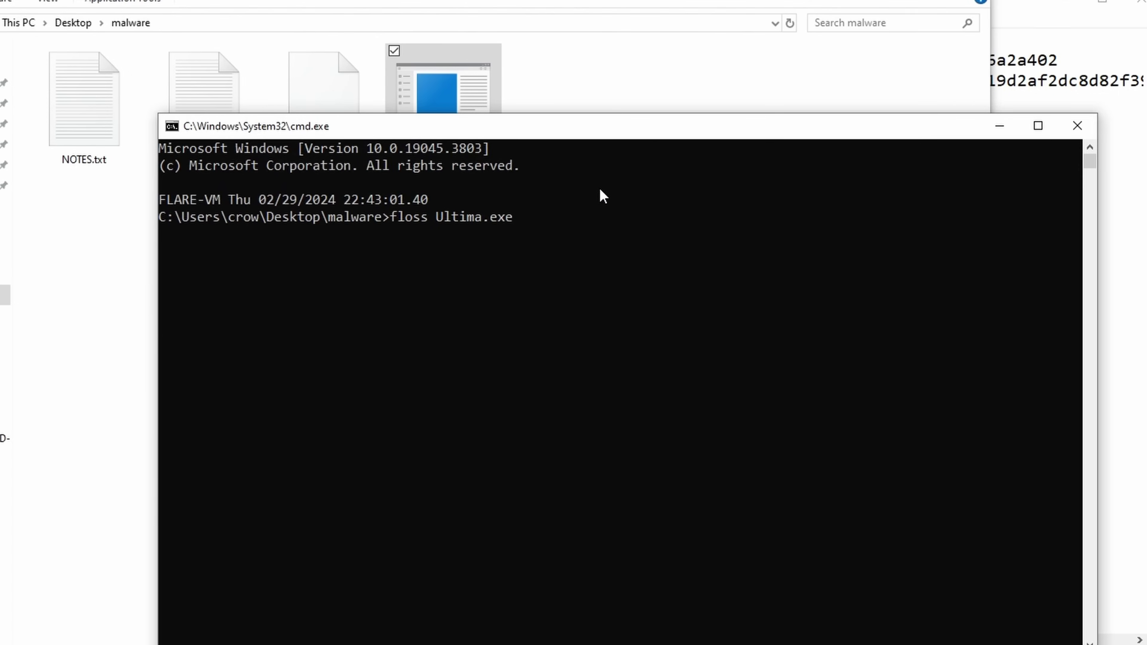
key(Return)
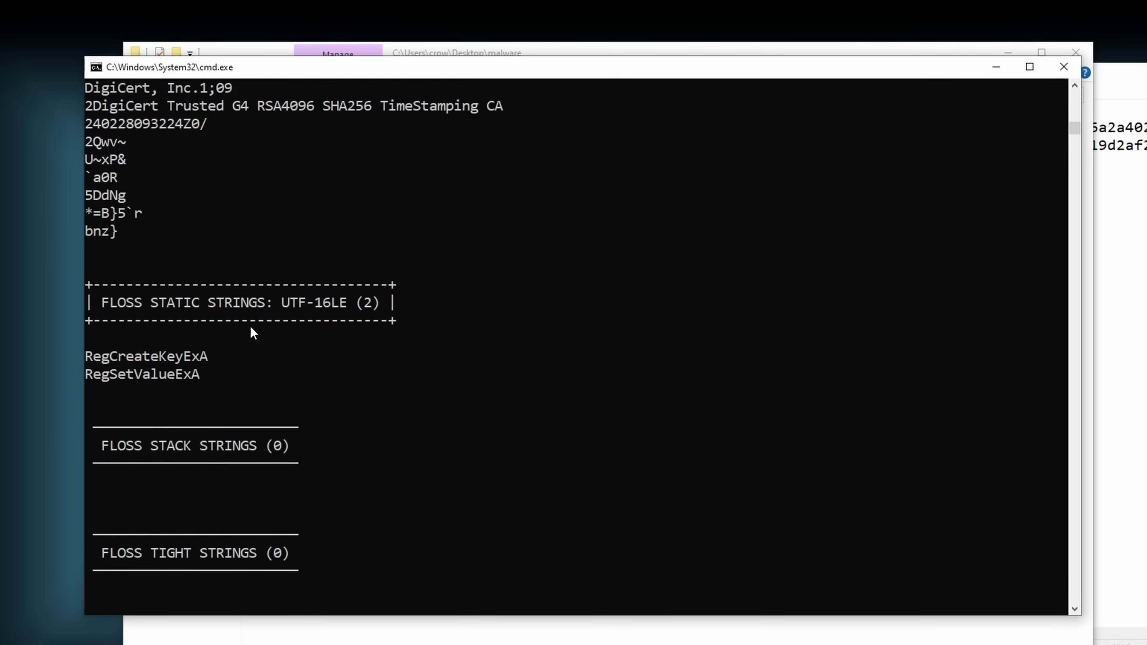
Examine the UTF-16LE static strings and the certificate organisation details near the end of the FLOSS output.
scroll(223, 325, down, 2)
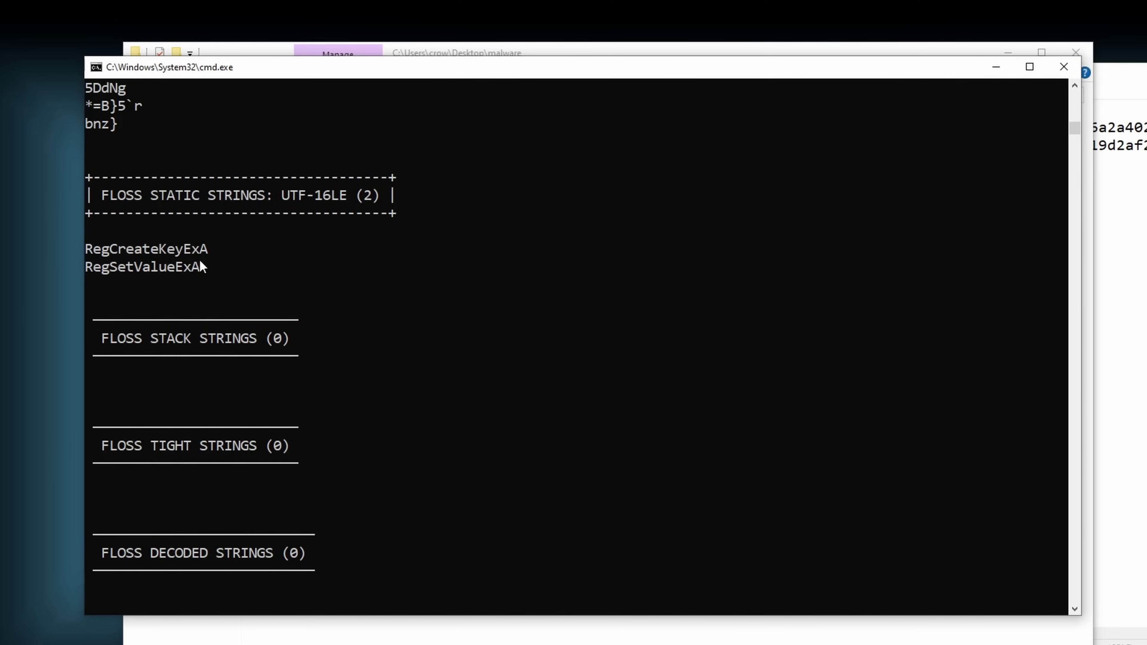
drag(212, 271, 86, 232)
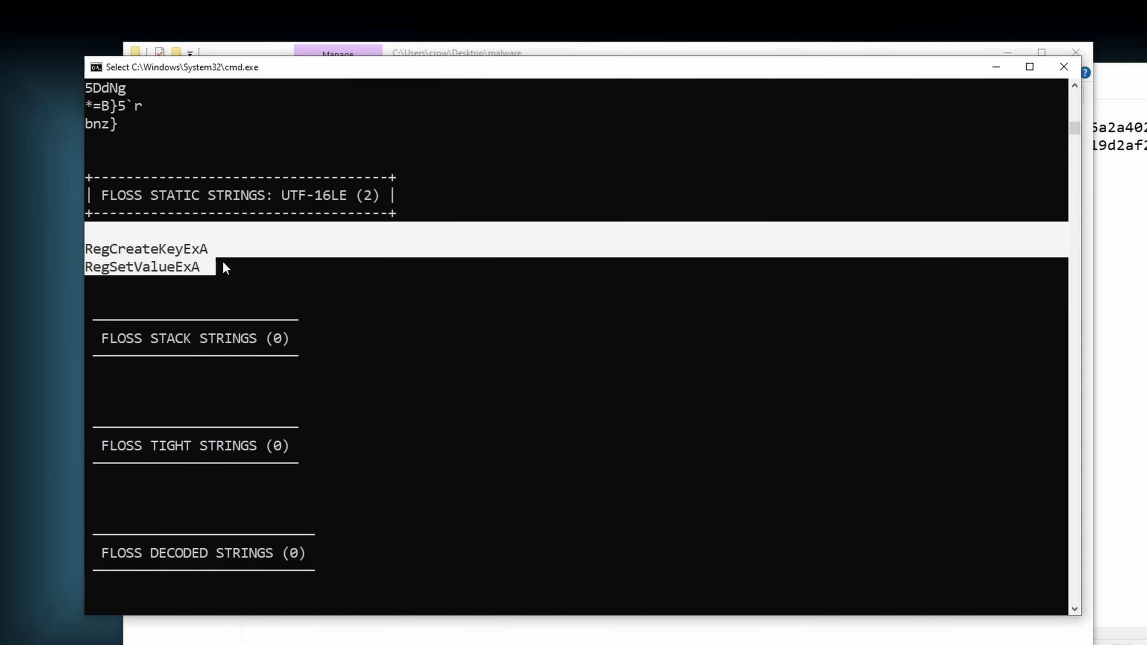
scroll(248, 276, up, 3)
scroll(252, 283, up, 6)
drag(277, 320, 61, 239)
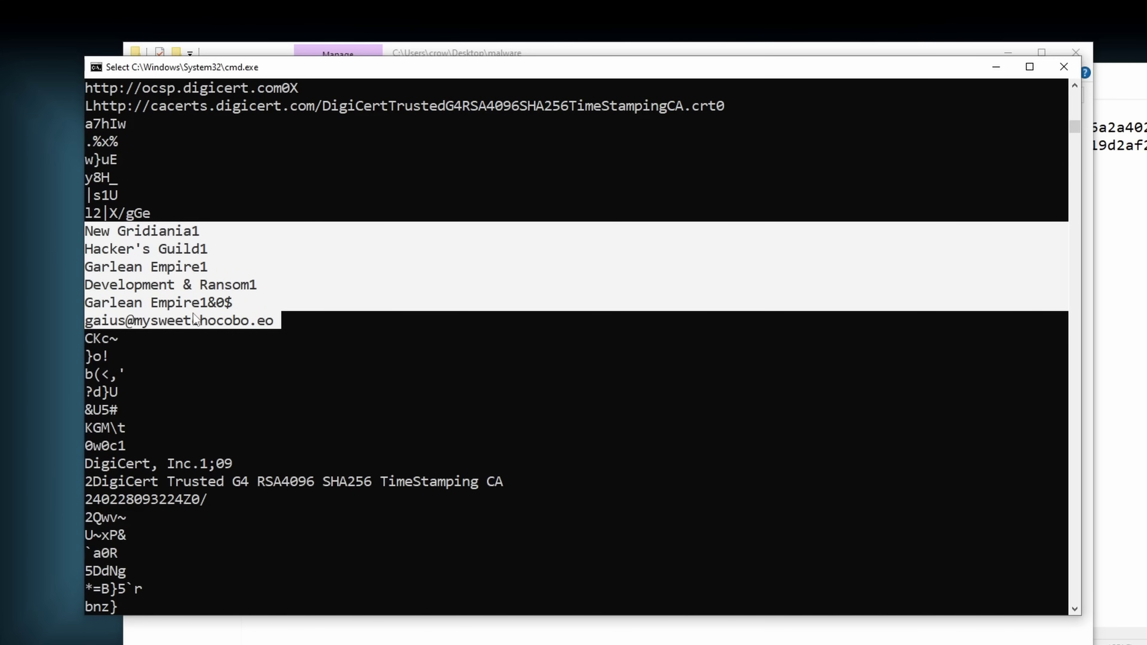
Examine the DigiCert timestamping URLs and the earlier repeated certificate organisation strings in the FLOSS output.
scroll(198, 209, up, 1)
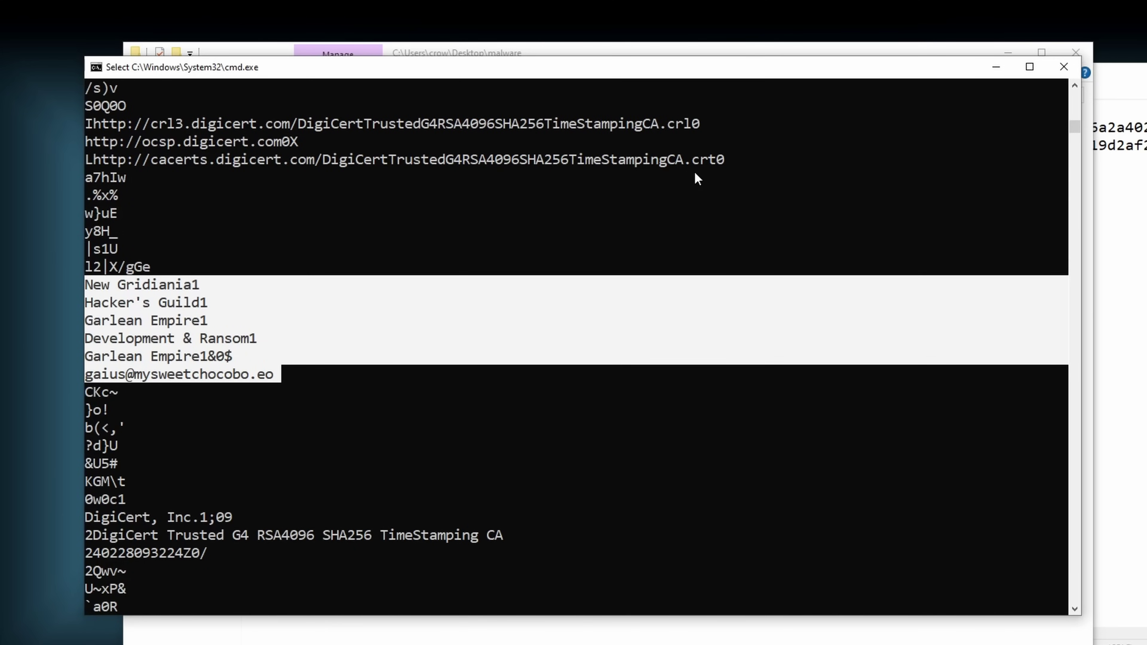
drag(748, 178, 86, 124)
scroll(477, 189, up, 5)
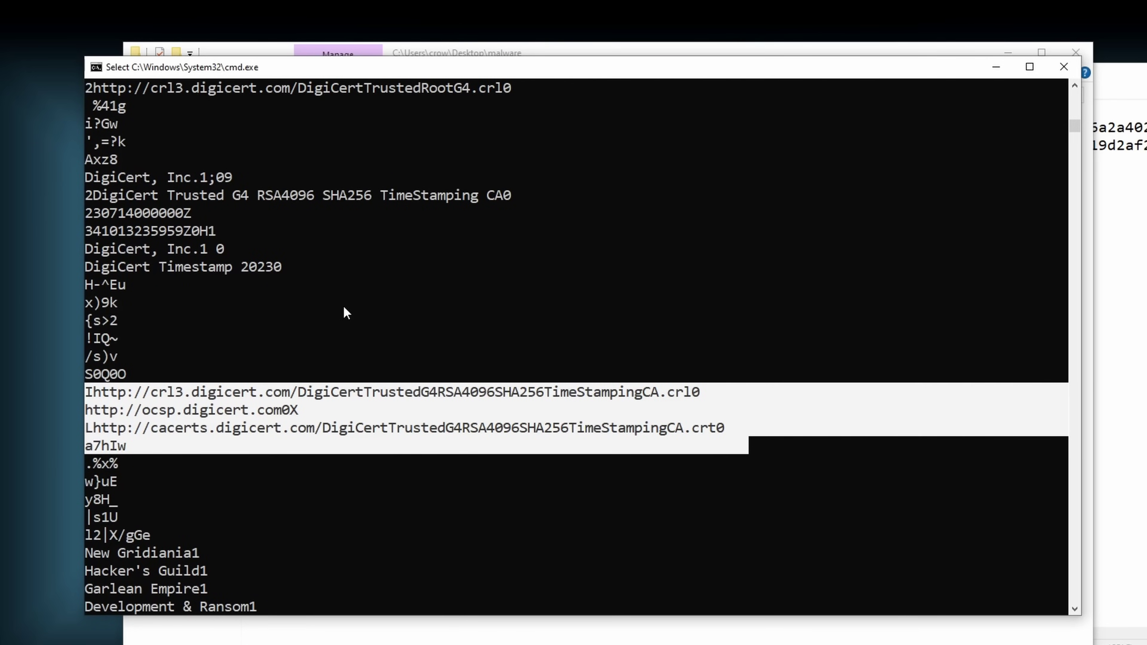
scroll(399, 244, up, 2)
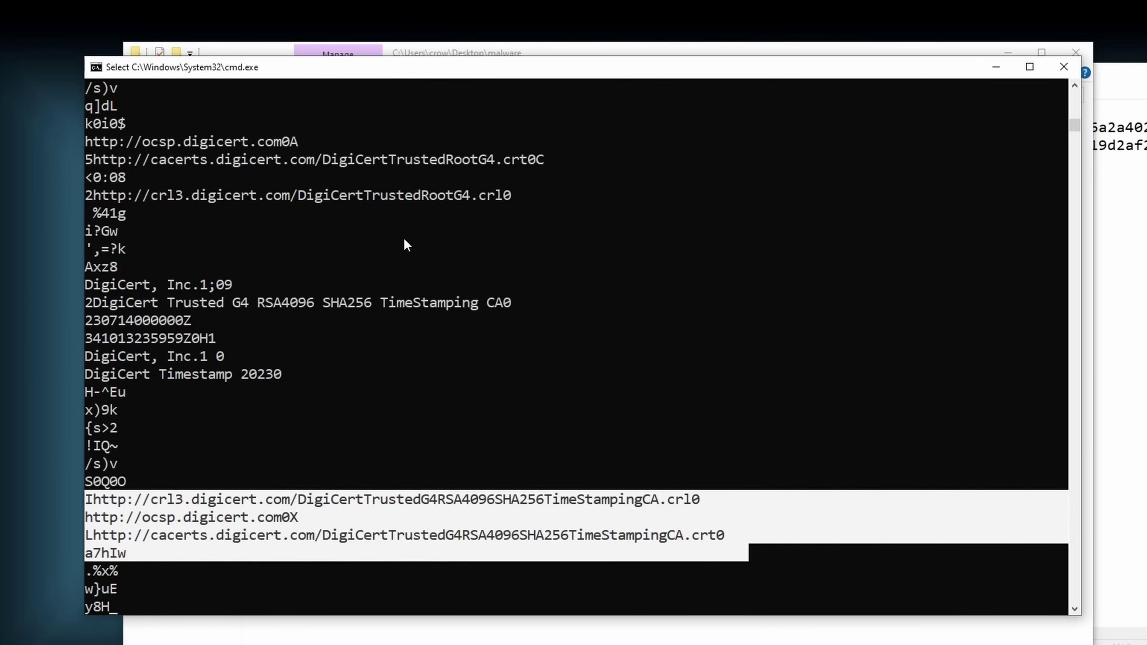
scroll(402, 239, up, 6)
scroll(395, 255, up, 4)
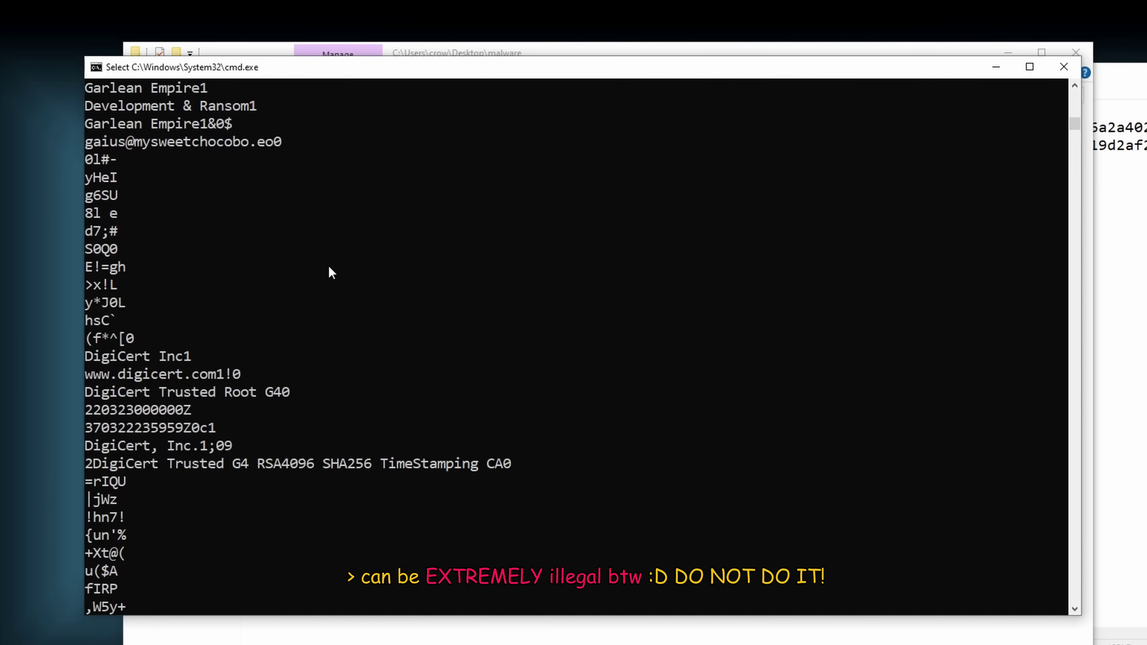
scroll(330, 271, up, 3)
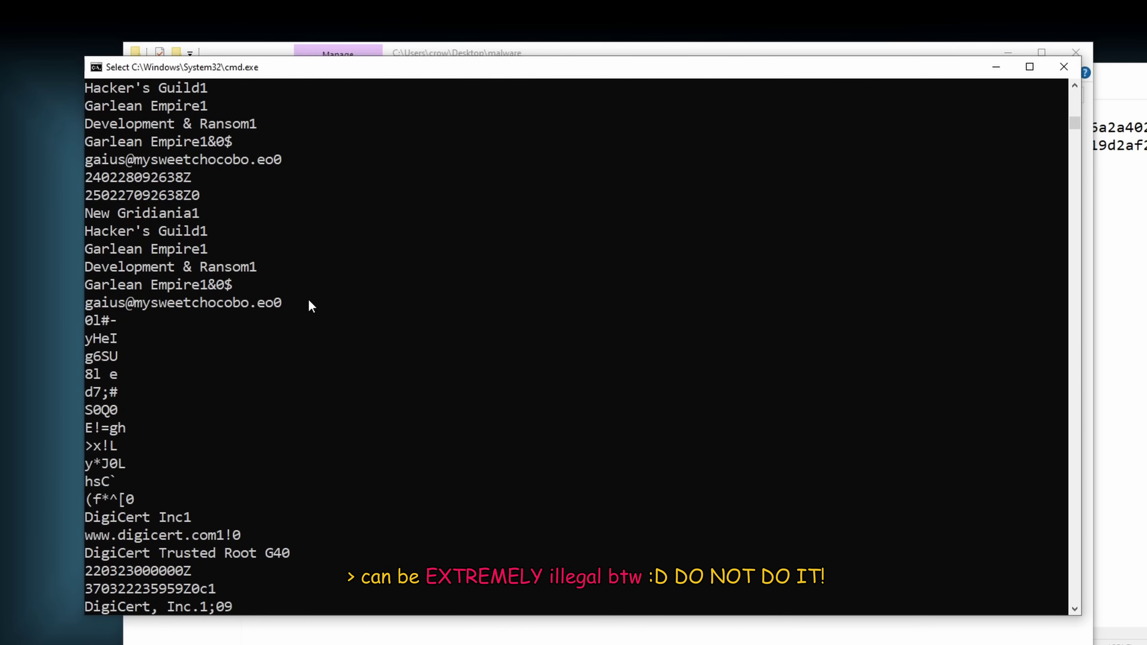
scroll(313, 327, up, 1)
drag(315, 357, 69, 248)
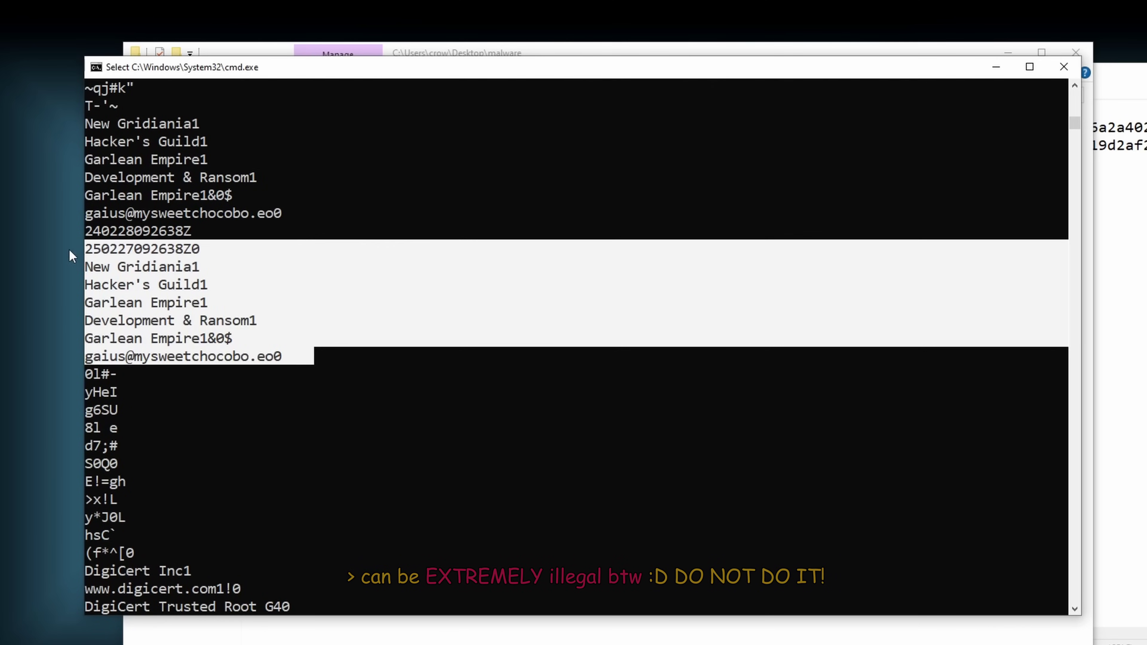
click(260, 284)
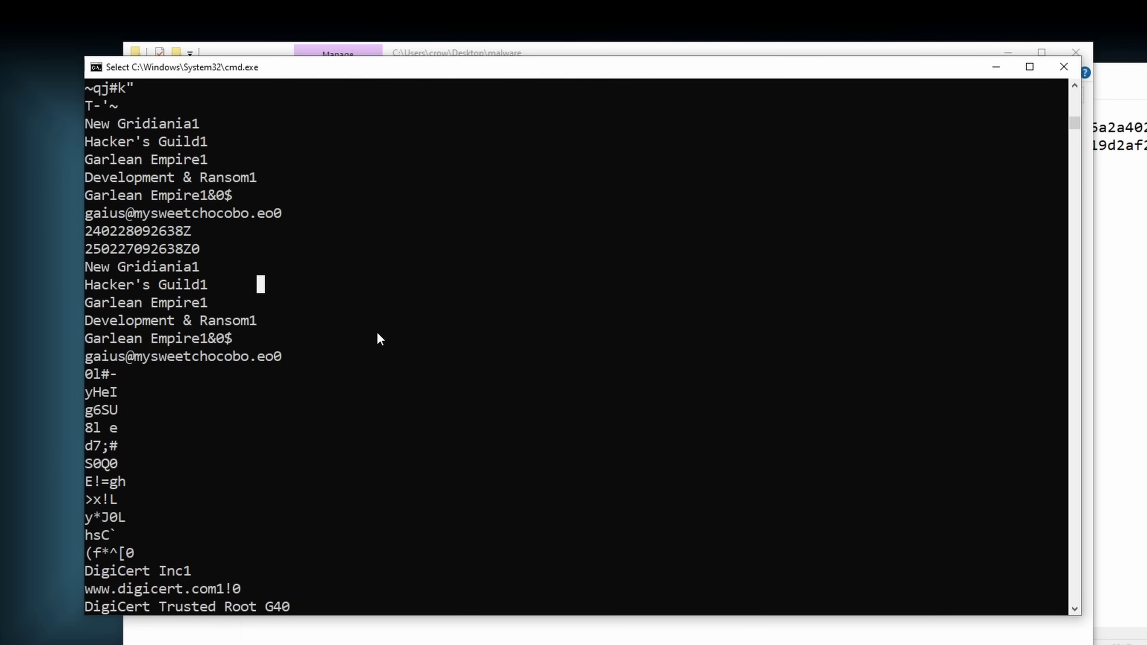
Examine the earlier FLOSS strings around the Ultima banner, the C:\Temp paths and the possible login credentials.
scroll(379, 339, up, 10)
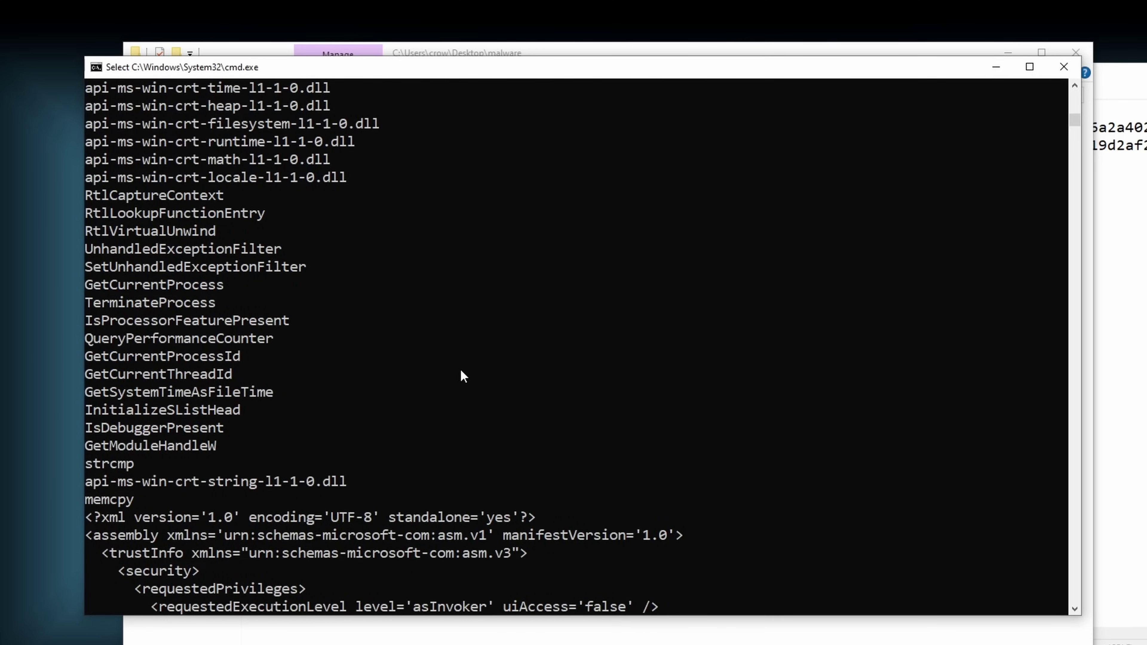
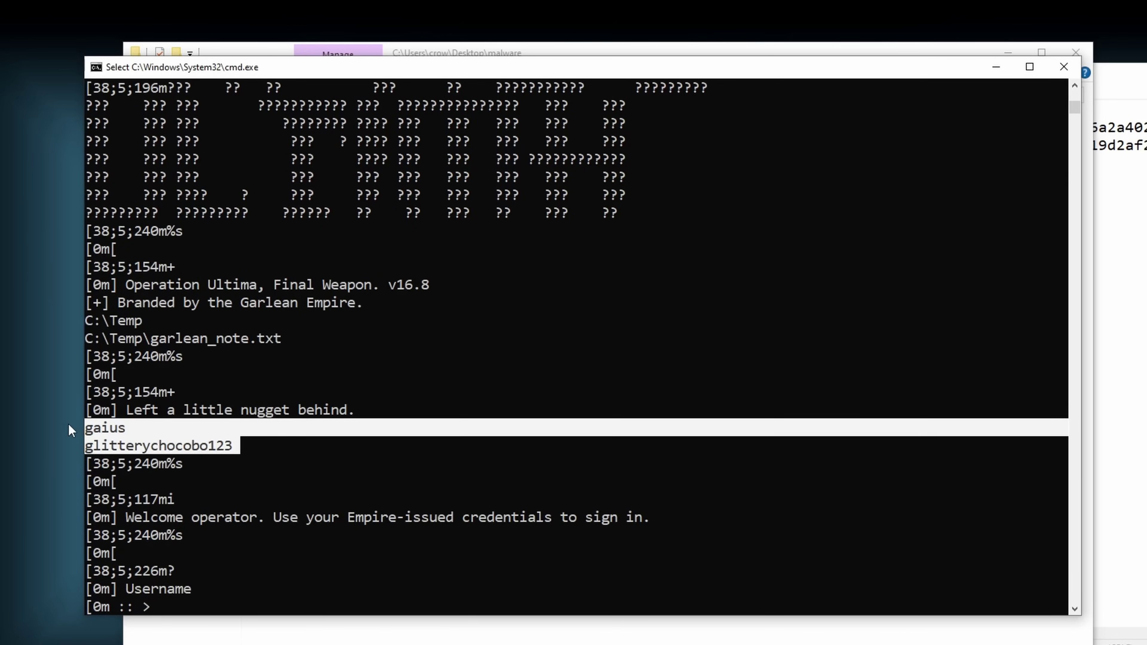
scroll(287, 236, up, 2)
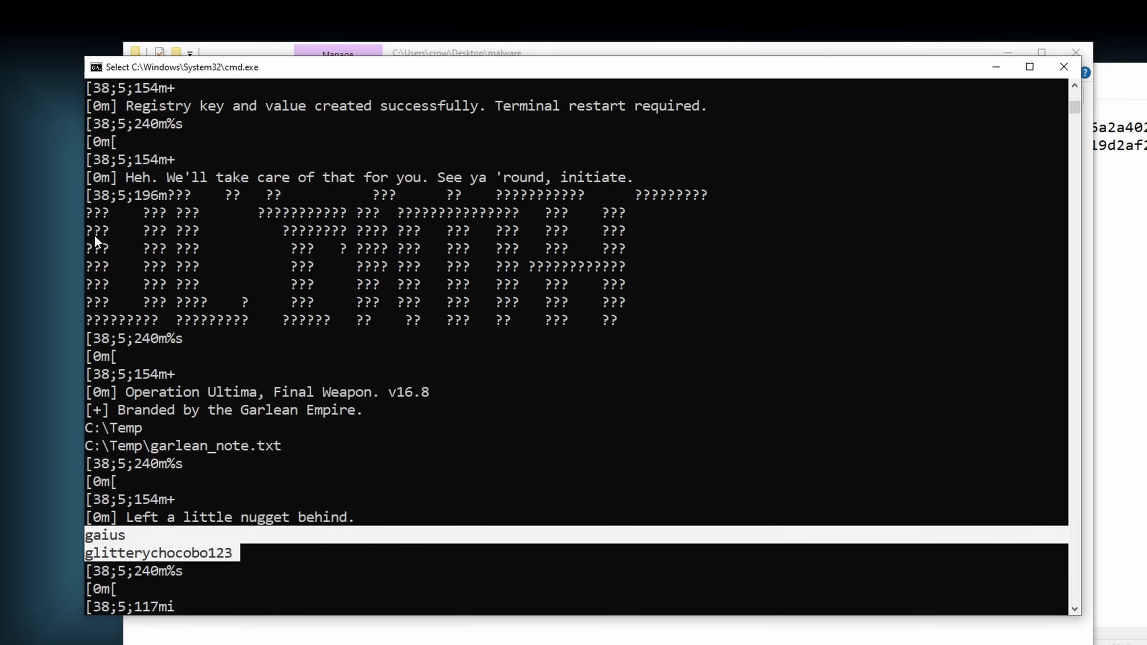
scroll(94, 235, down, 2)
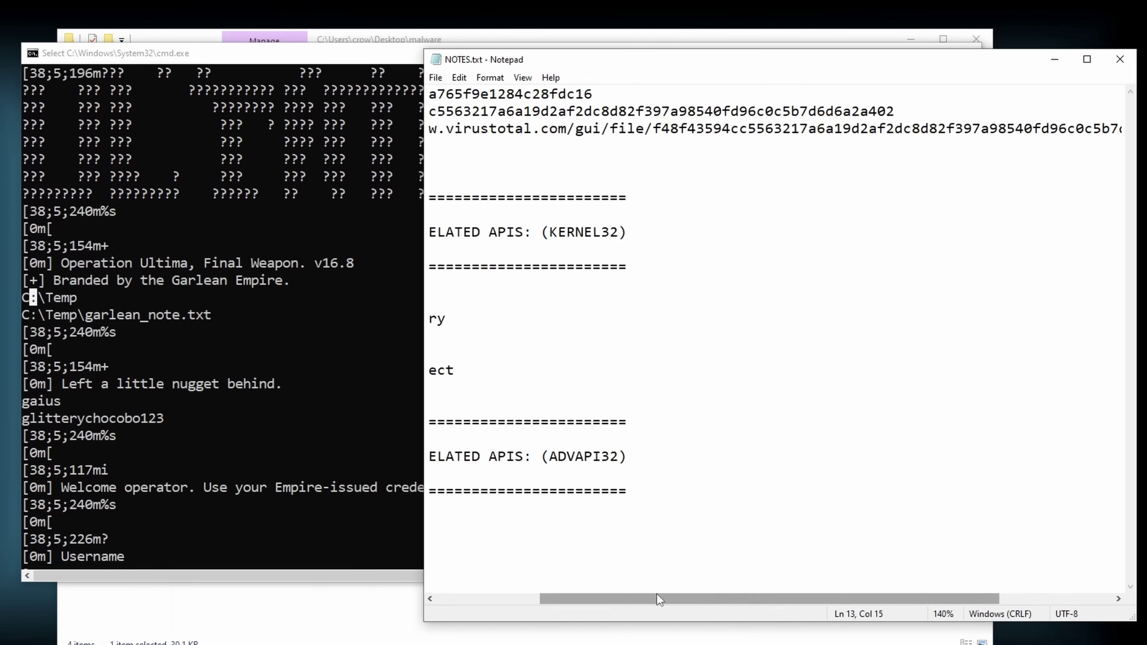
Add a STRINGS TO NOTE section after RegCloseKey, recording the possible username and password and the potential output paths "C:\Temp" and "C:\Temp\garlean_note.txt".
click(549, 301)
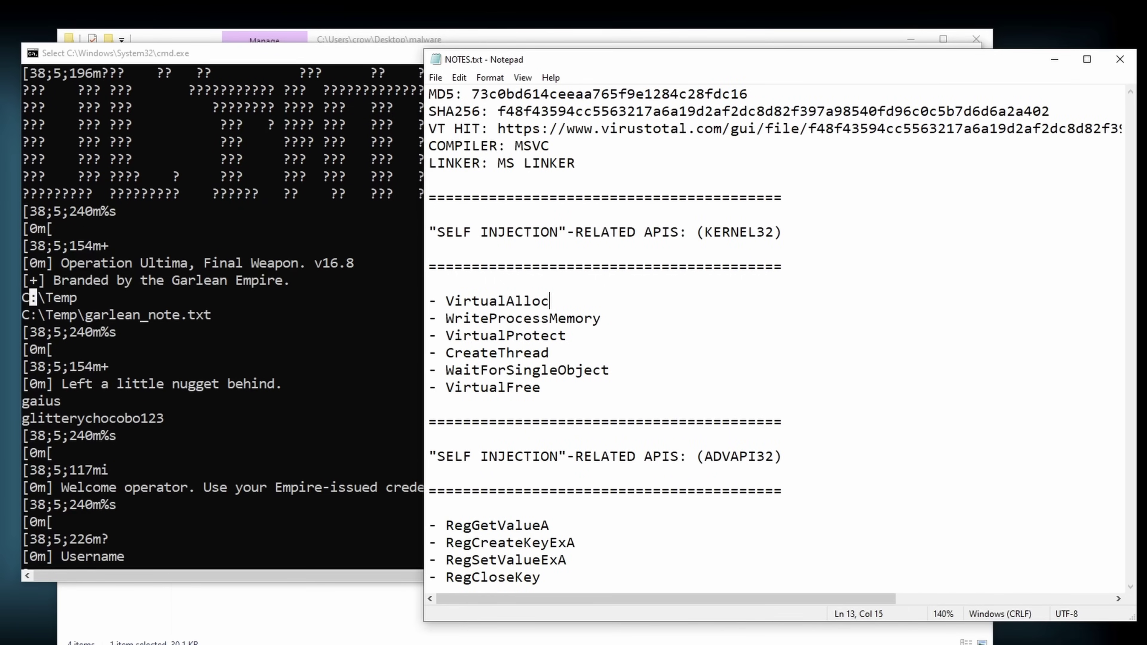
click(429, 490)
double_click(566, 490)
click(489, 577)
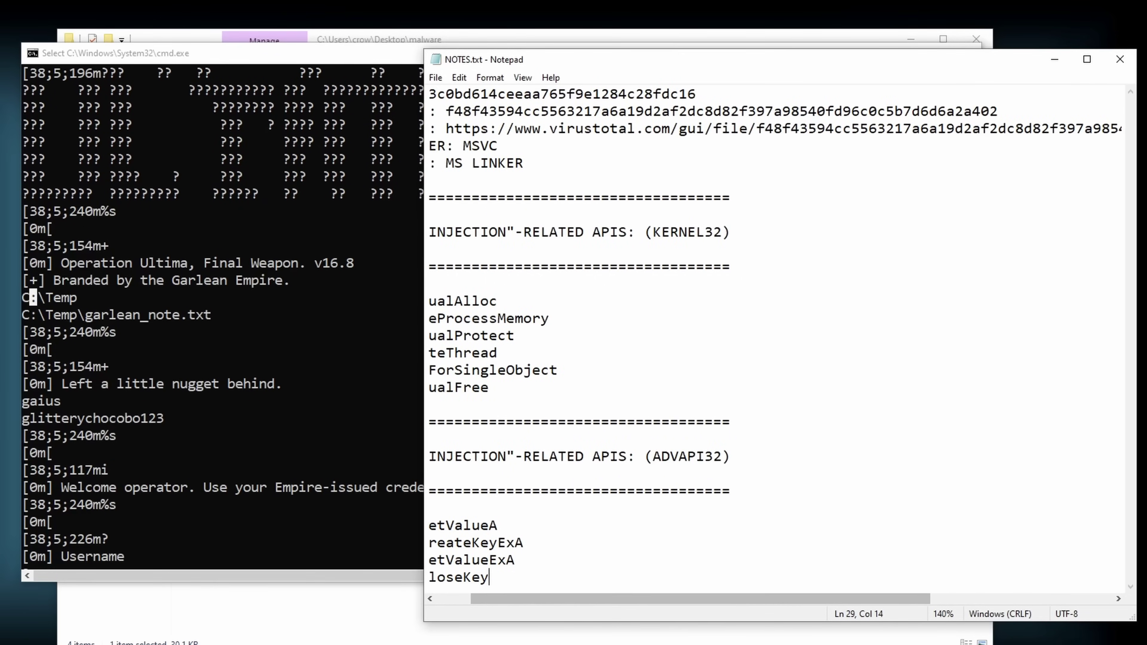
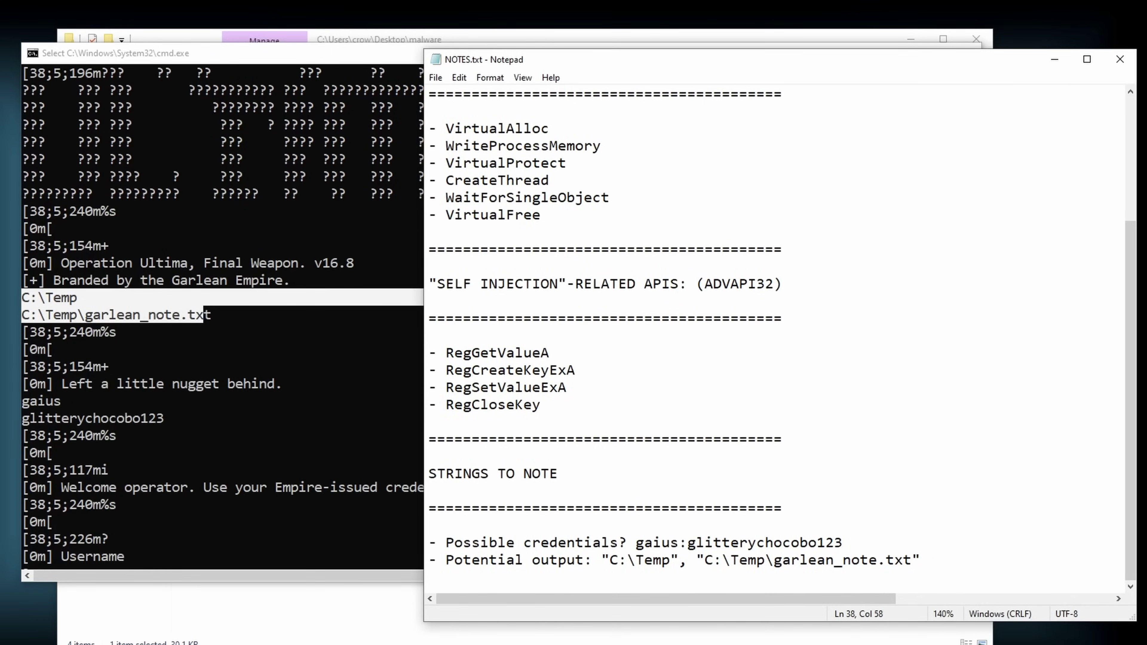
Change the label of the C:\Temp paths note to "Potential input/output" and save the notes.
click(532, 559)
text(input/)
key(ctrl+s)
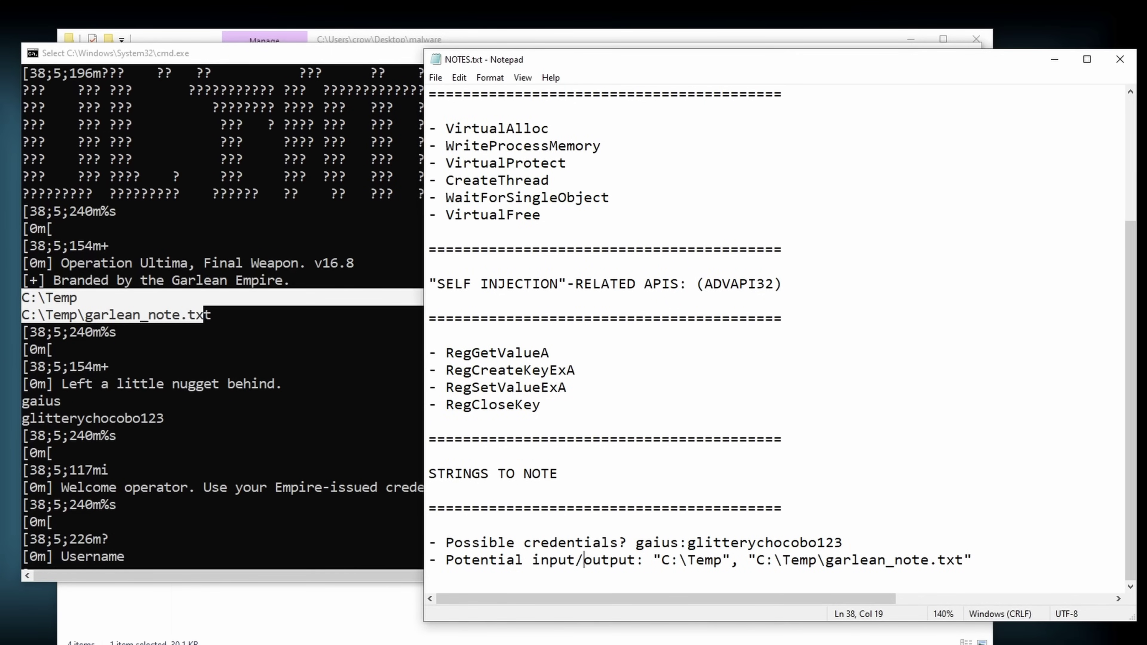
drag(964, 560, 817, 560)
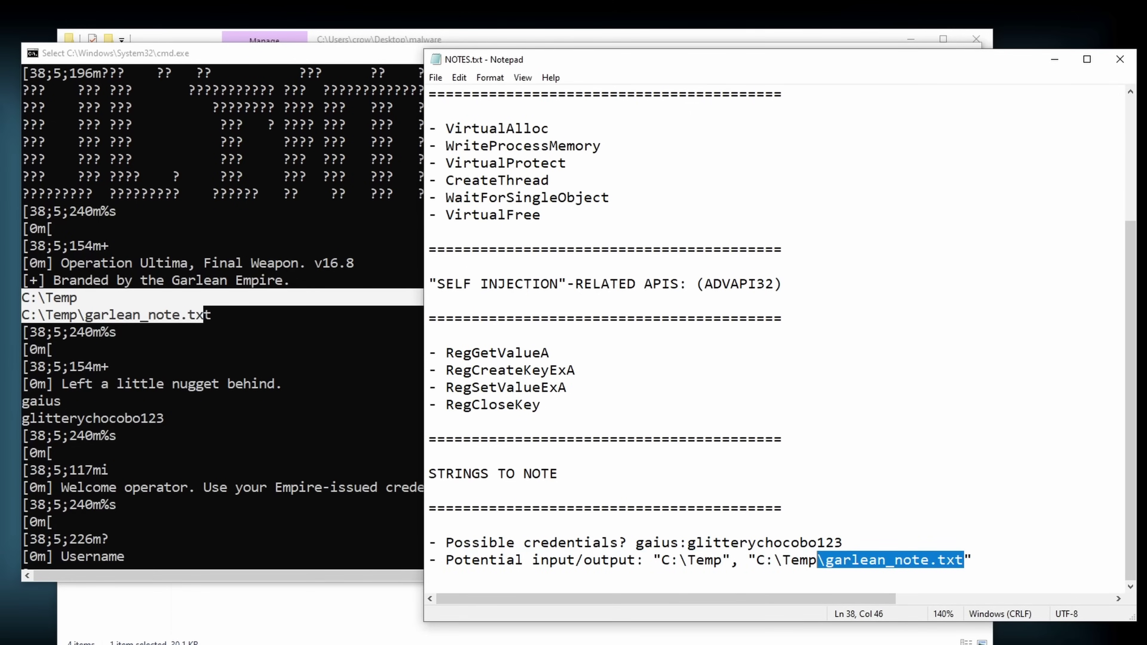
click(843, 542)
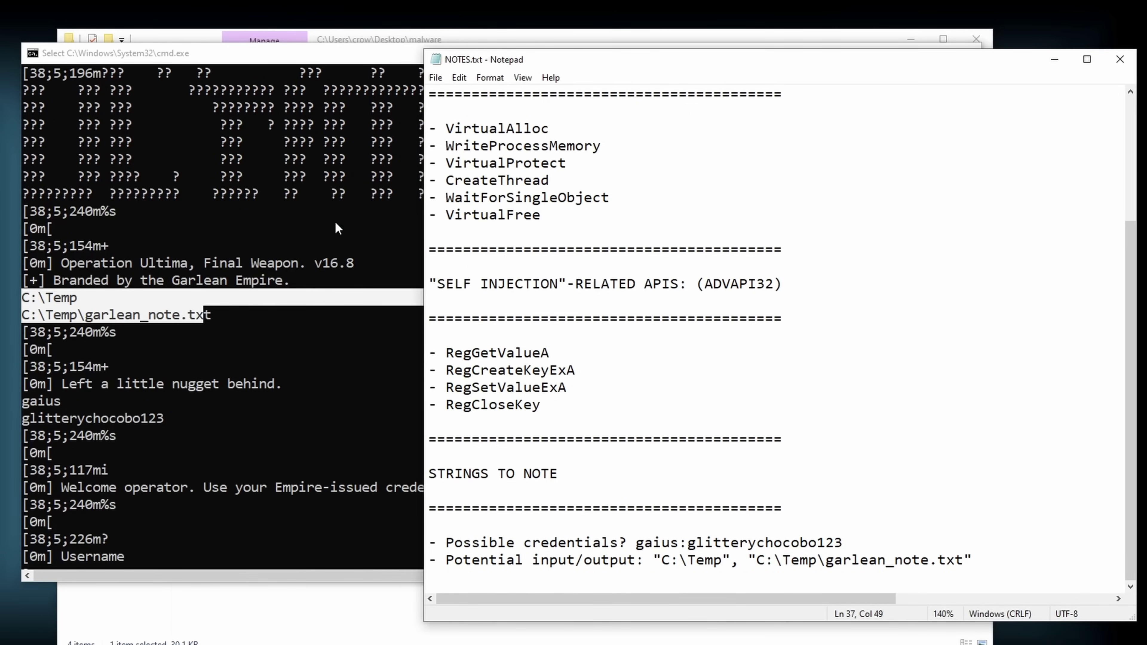
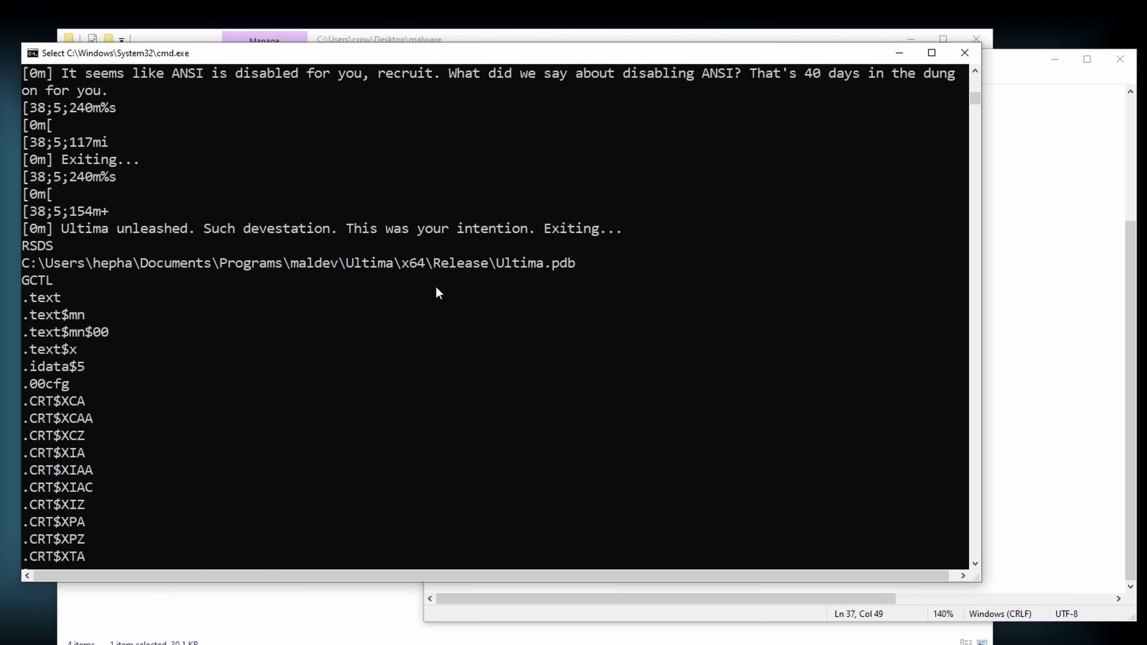
Copy the full Ultima.pdb path from the FLOSS output into the notes as "Revealing database file", above the possible credentials.
drag(27, 263, 571, 265)
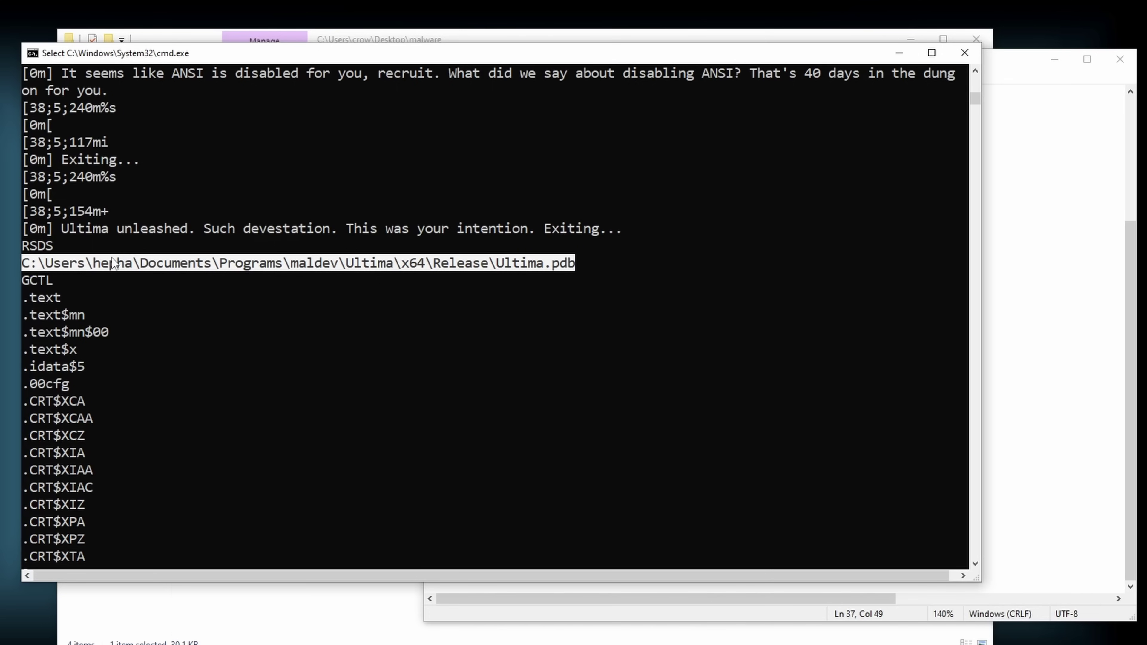
key(ctrl+c)
click(1052, 370)
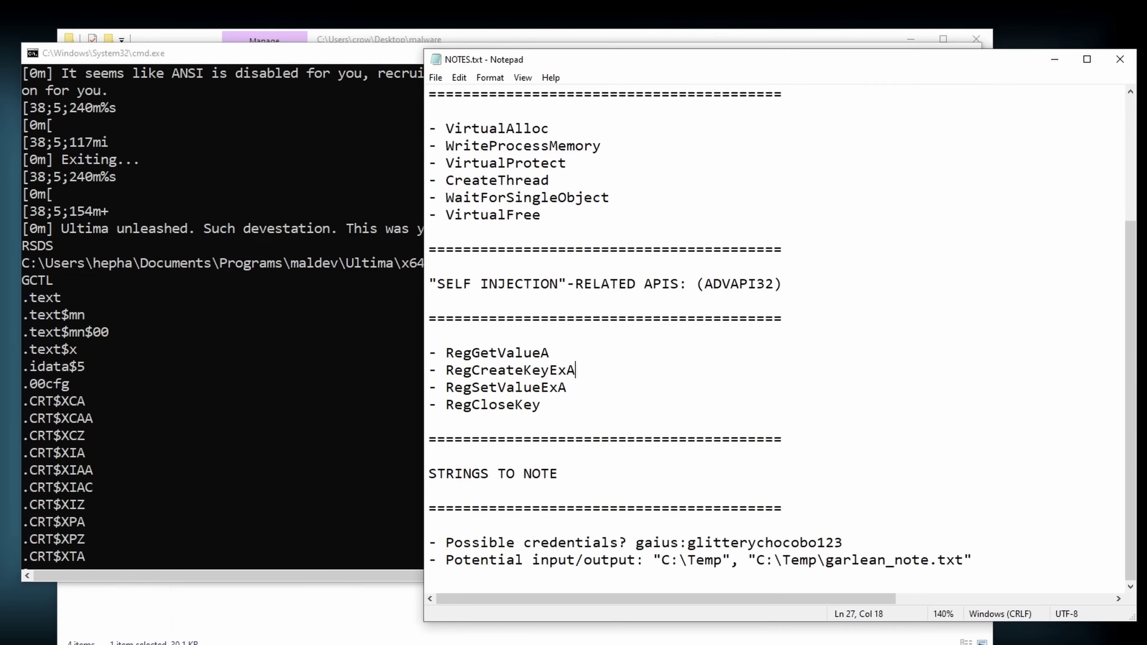
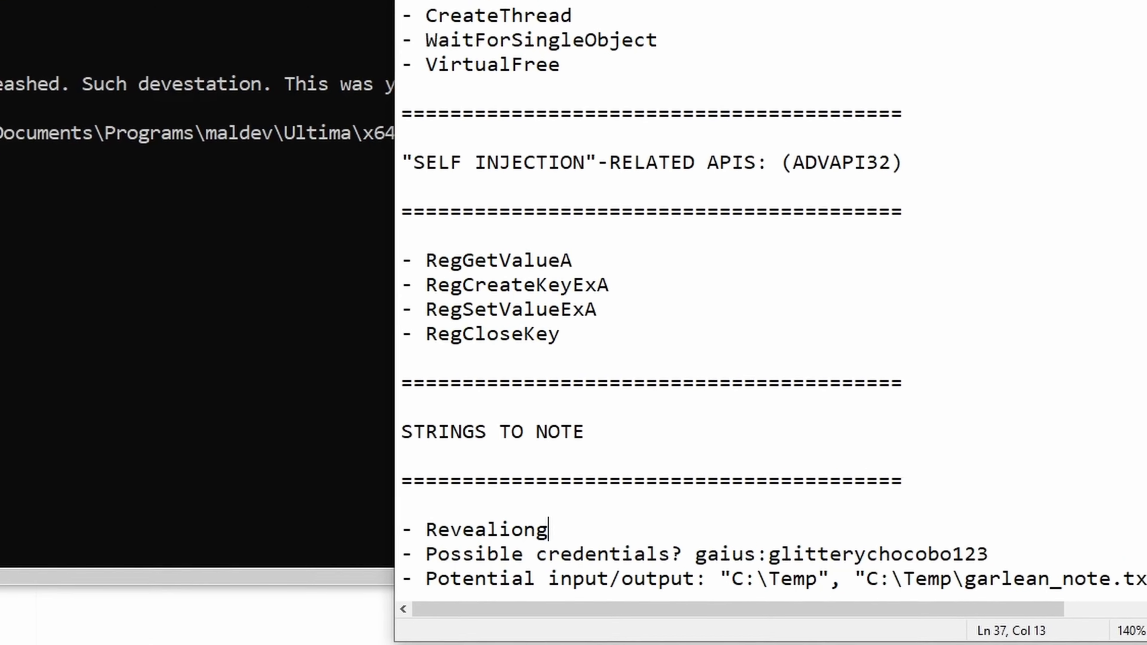
key(BackSpace)
key(BackSpace)
key(BackSpace)
text(ng)
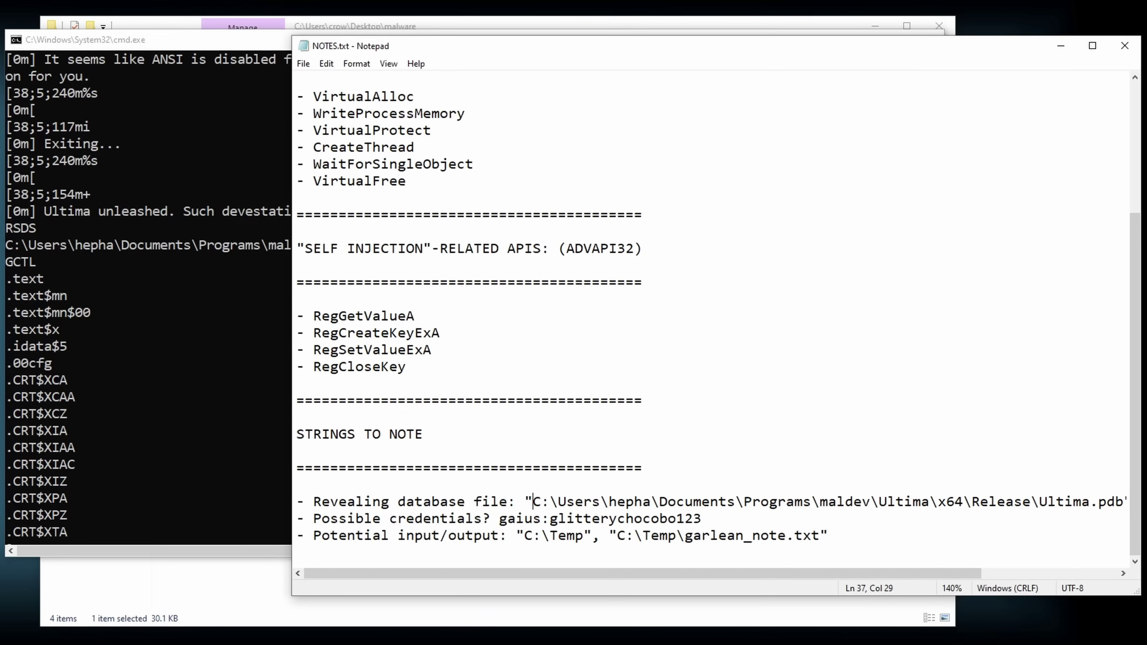
scroll(711, 319, up, 4)
scroll(718, 329, down, 4)
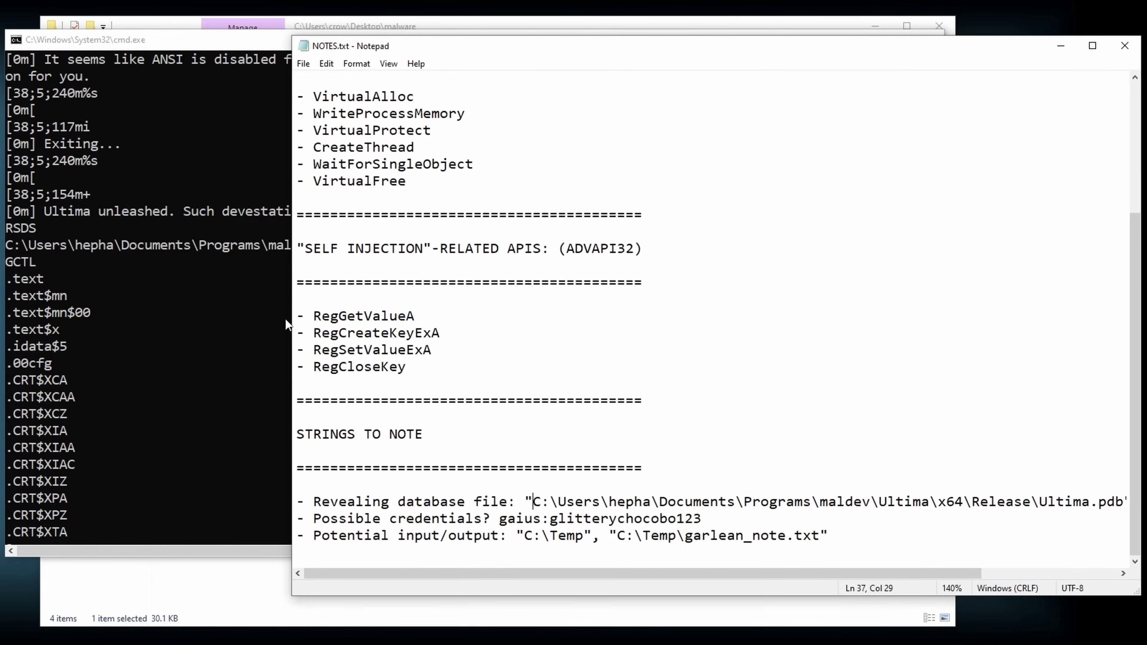
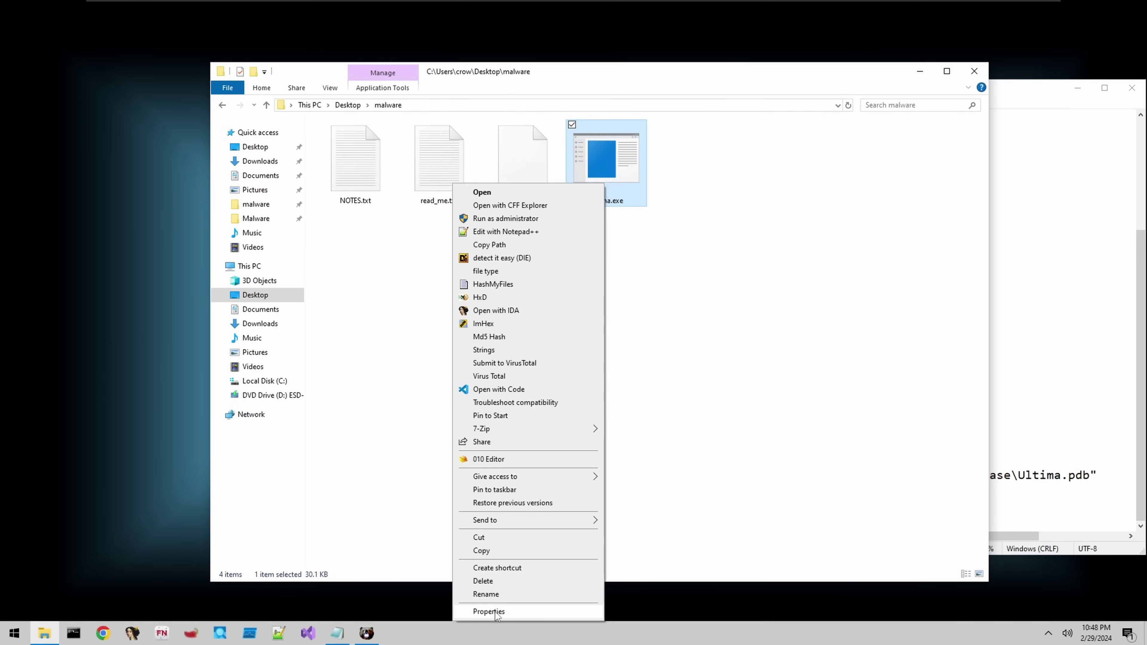
Open the properties of Ultima.exe and view the details of its Garlean Empire digital signature.
click(490, 612)
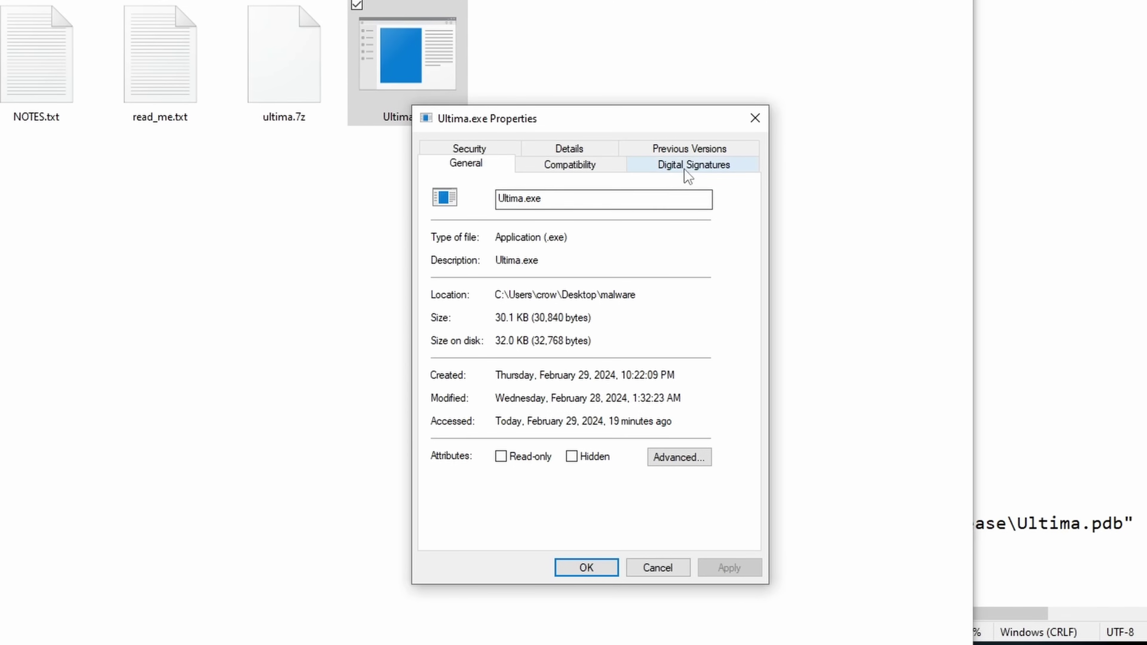
click(684, 169)
click(472, 236)
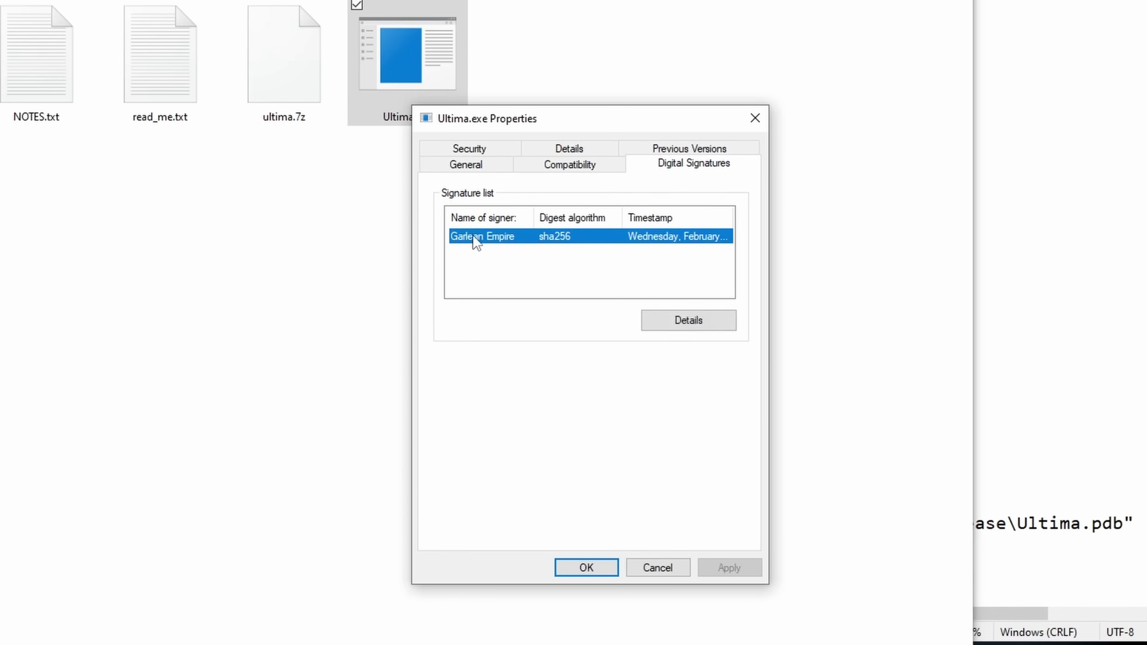
click(704, 324)
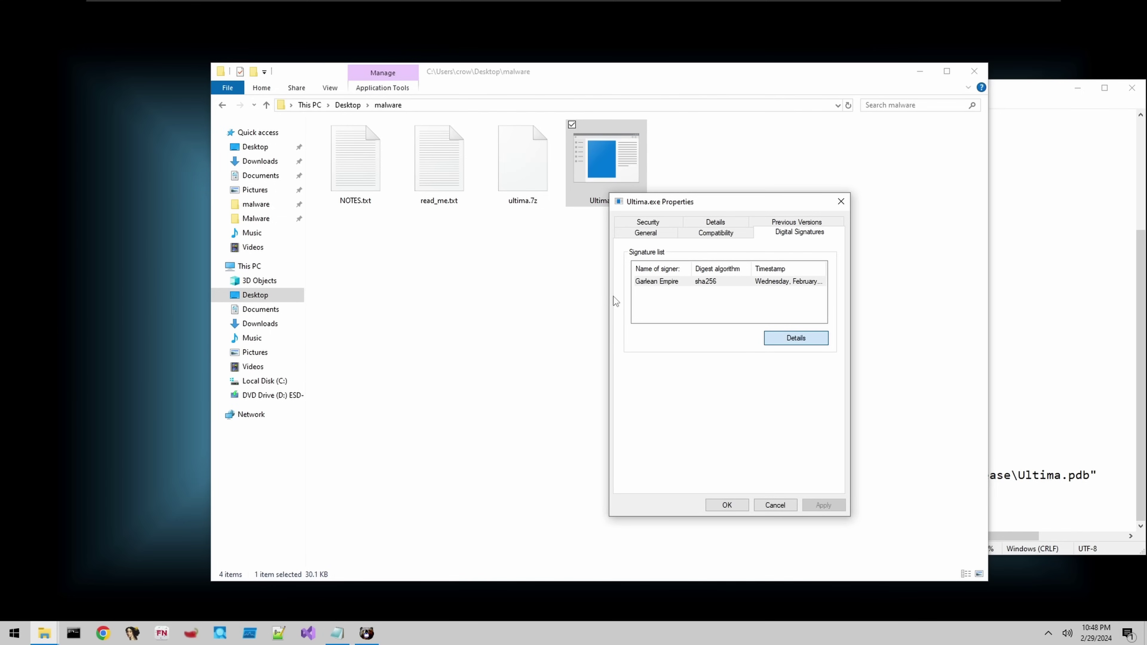
click(840, 201)
click(791, 209)
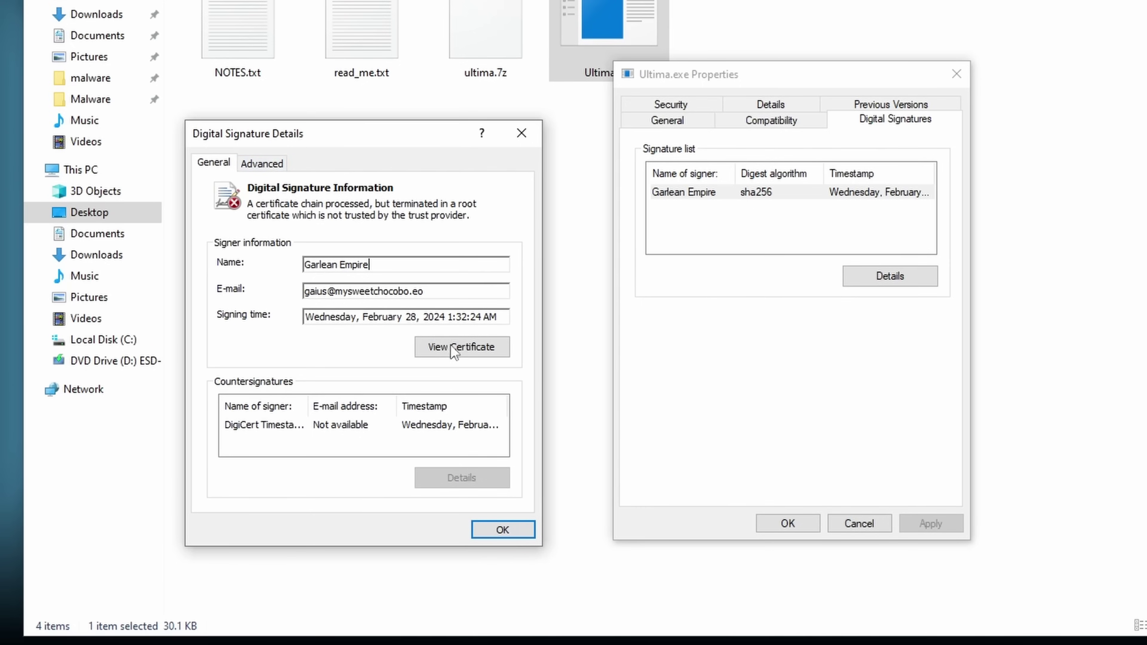
click(867, 273)
drag(331, 134, 334, 114)
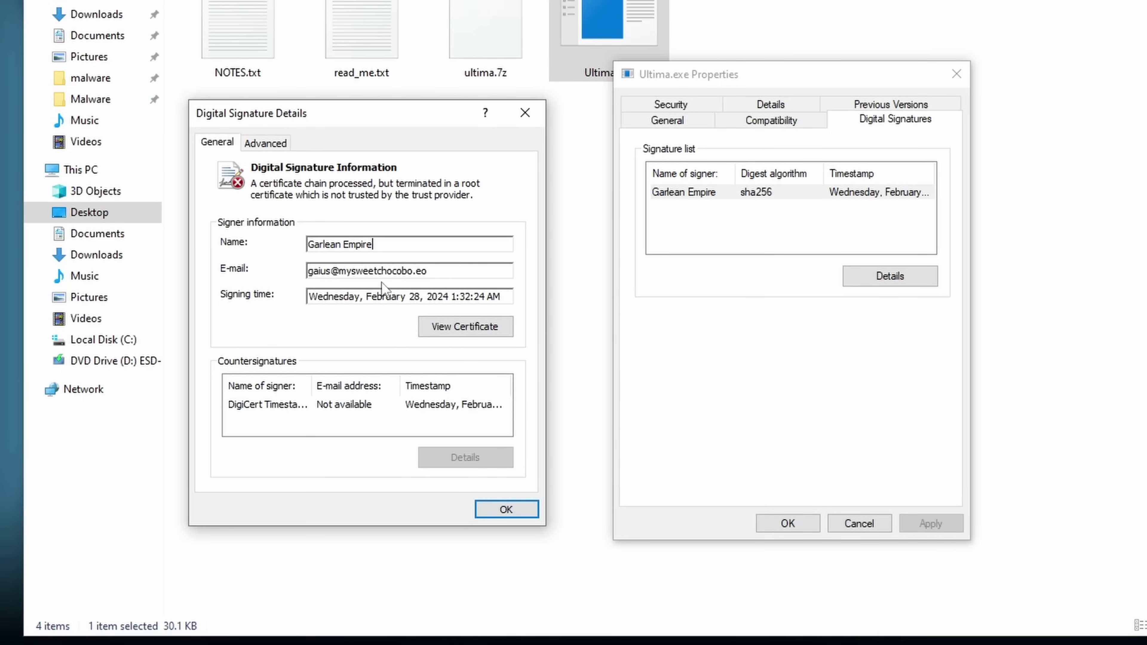
View the signer's certificate and examine its detail fields, especially the Issuer entry.
click(457, 324)
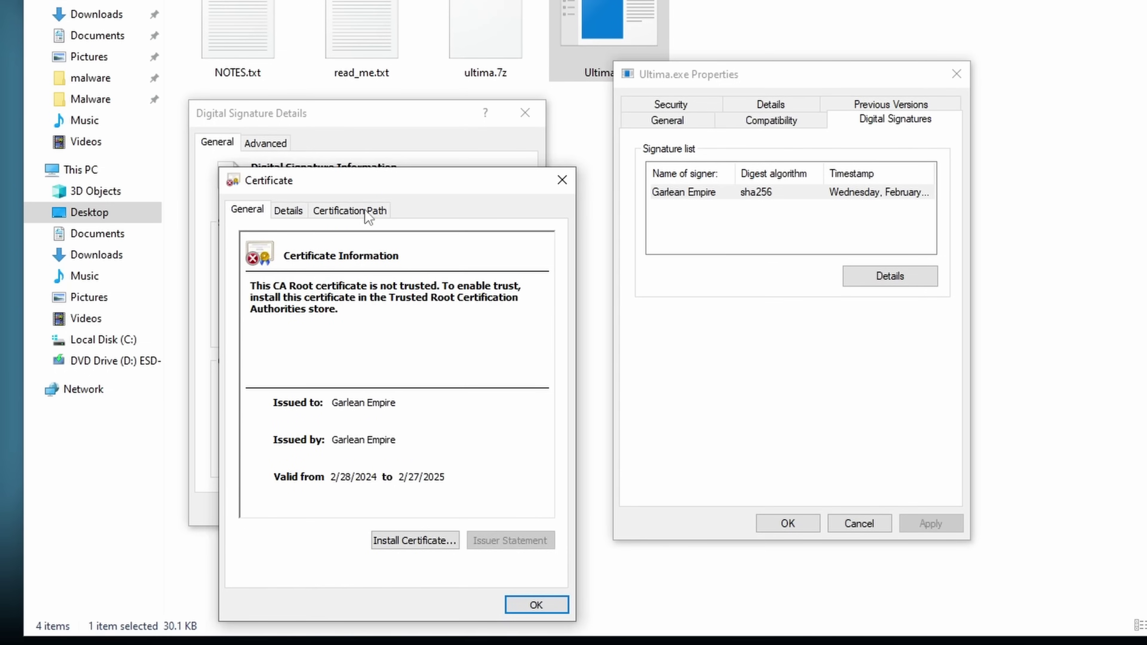
drag(366, 183, 745, 124)
click(683, 153)
click(901, 292)
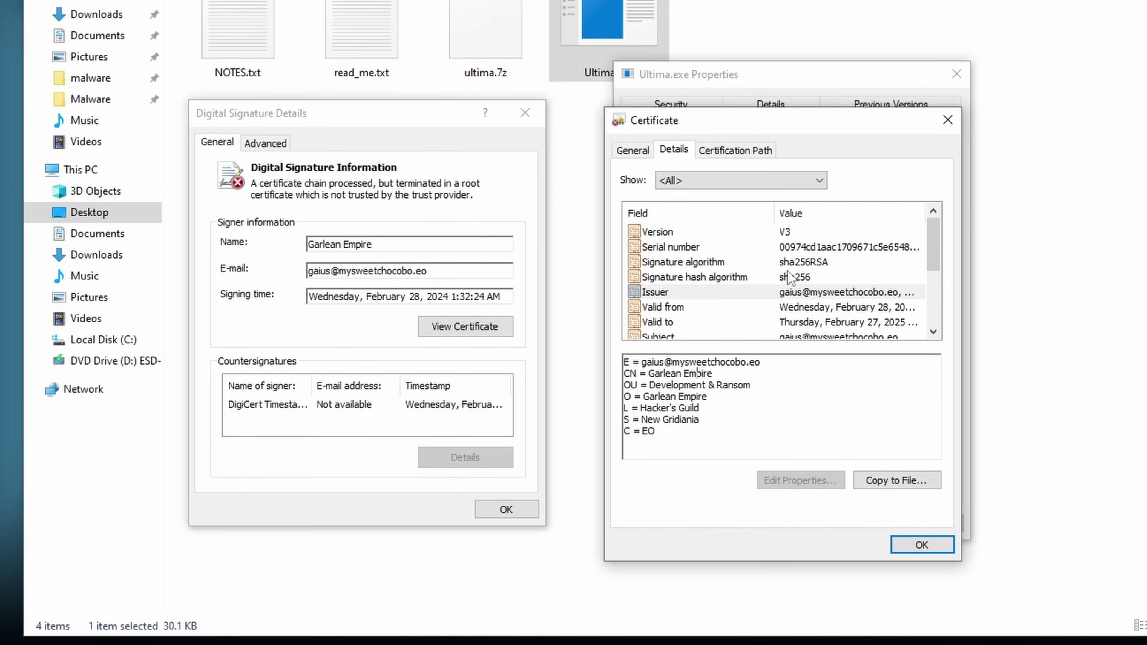
scroll(788, 270, down, 3)
scroll(794, 307, up, 3)
scroll(799, 325, down, 1)
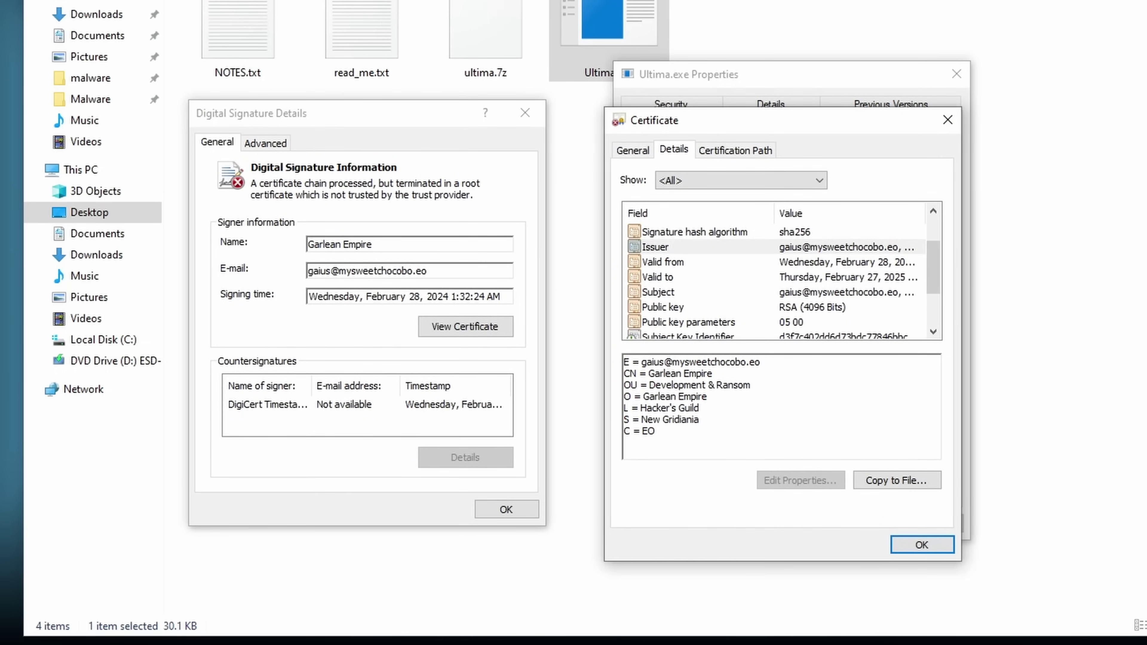
Copy the certificate's issuer details into the notes under "Opps lacking :speaking_head_emoji: :fire:" and append a DYNAMIC ANALYSIS heading at the end.
drag(641, 362, 713, 373)
key(alt+Tab)
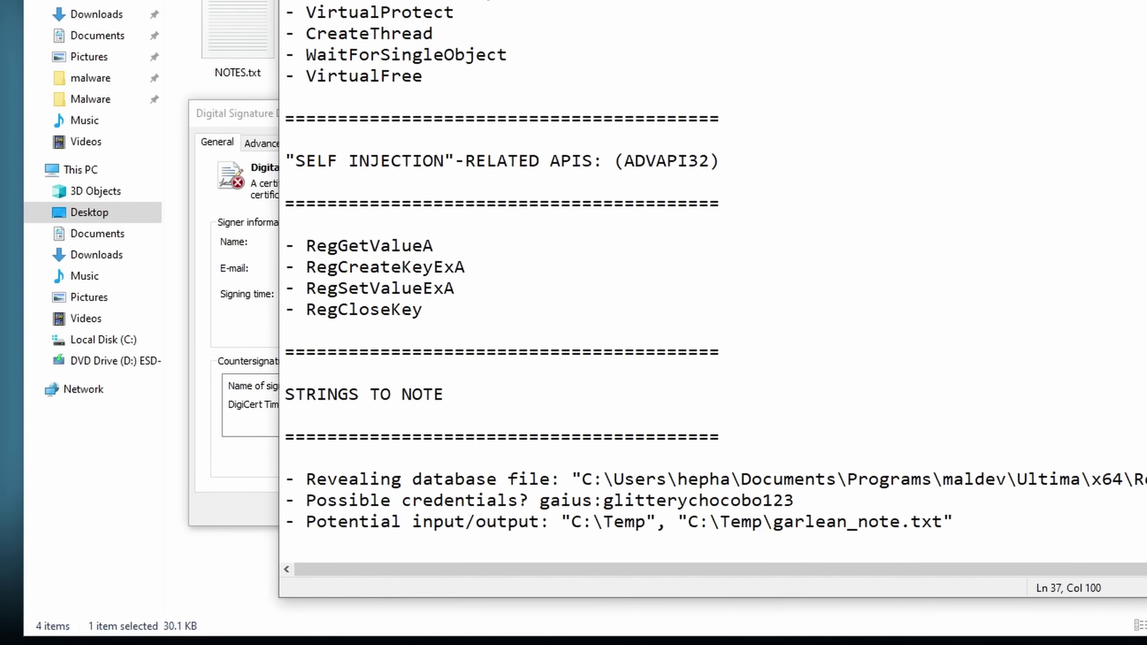
key(Return)
key(ctrl+v)
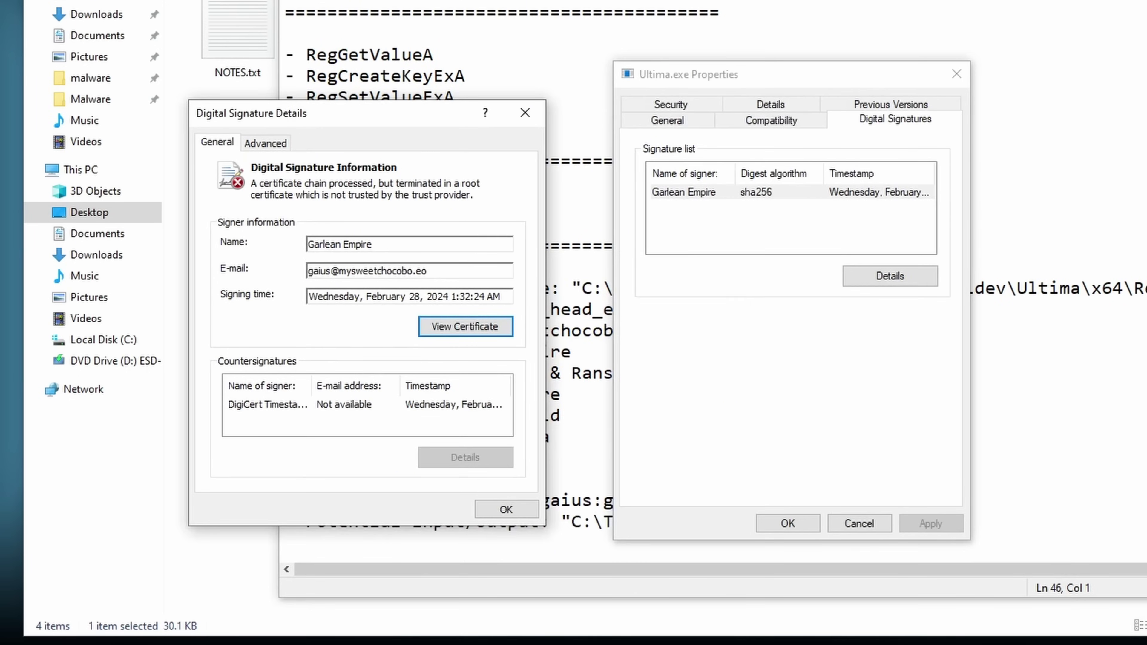
click(534, 113)
click(956, 76)
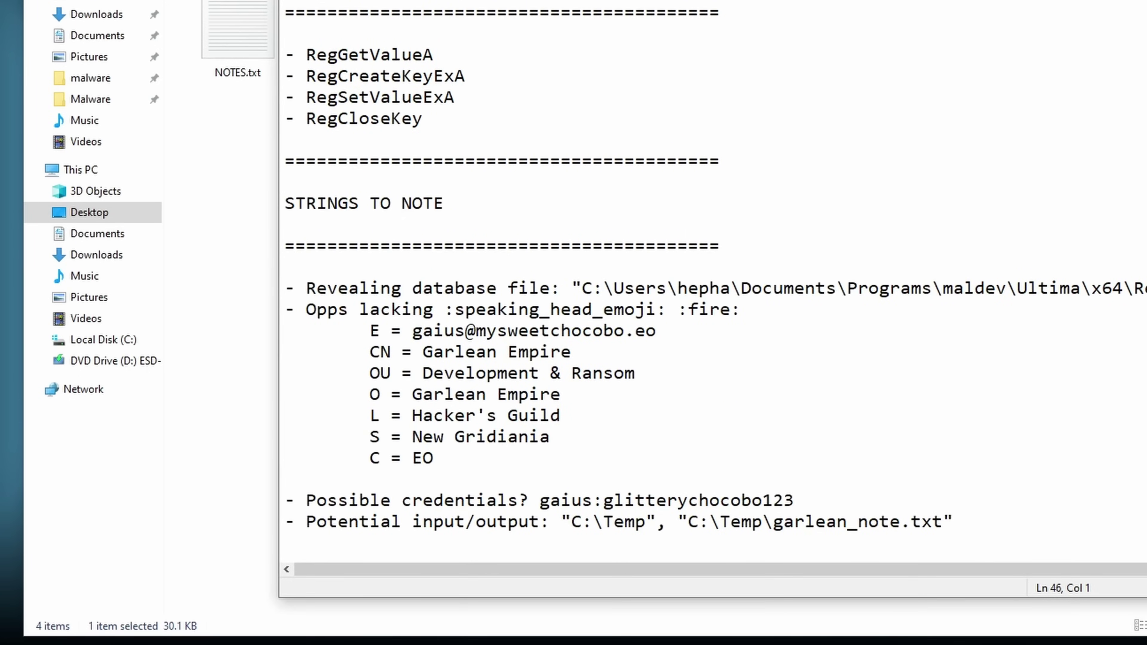
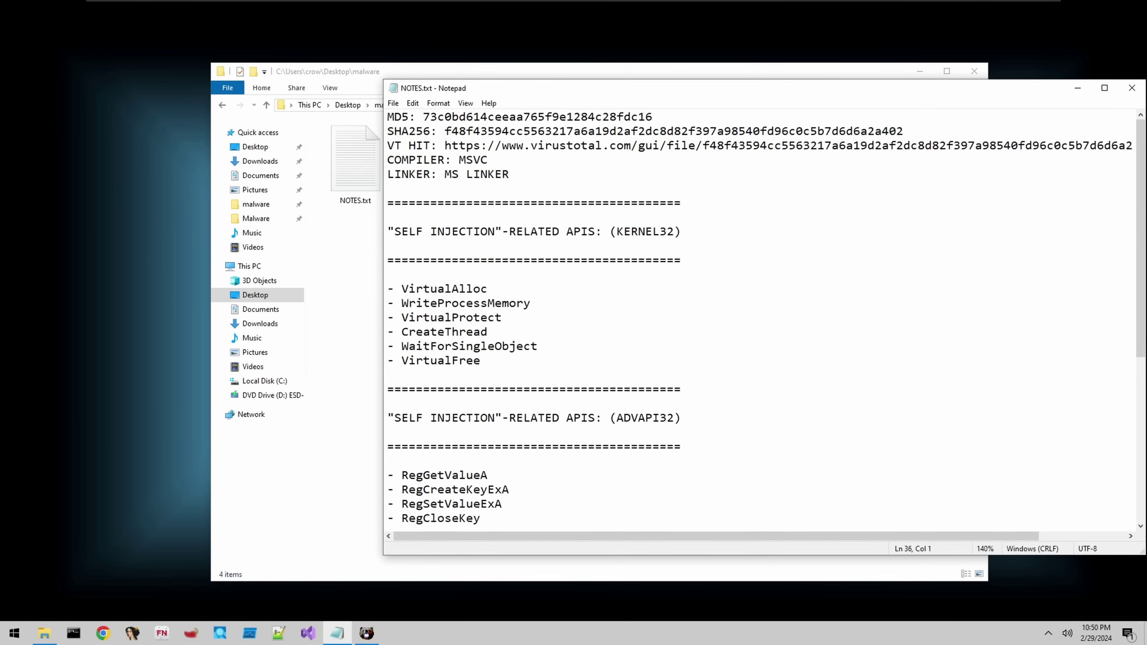
key(Return)
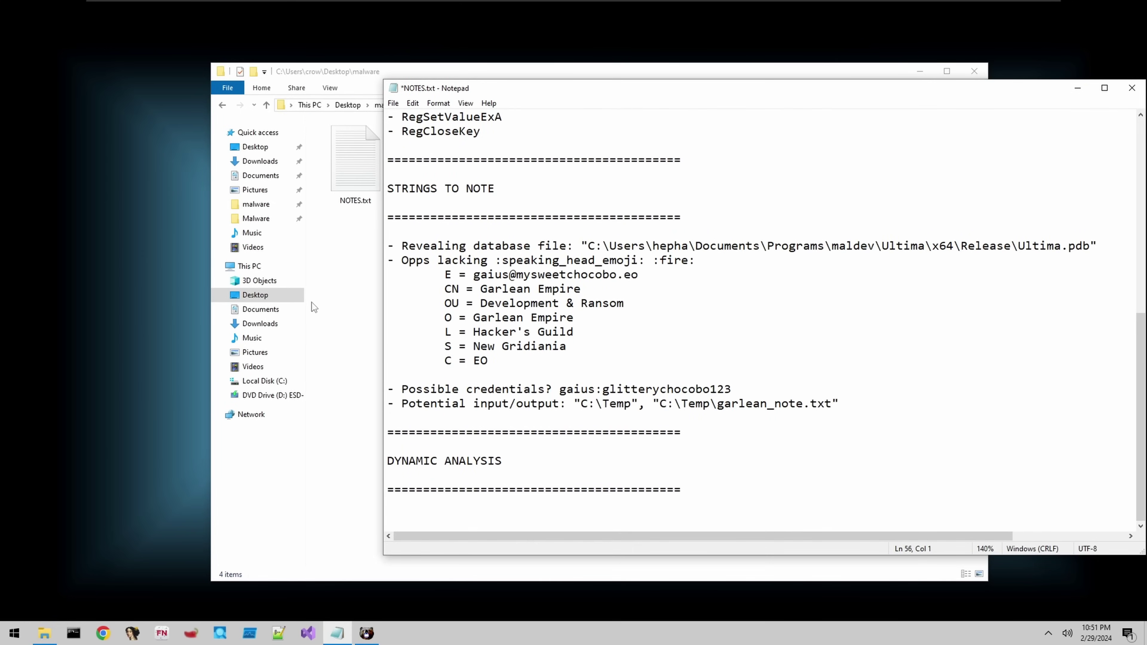
Take a snapshot of the virtual machine named "Pre-Ultima" with the description "Oh god".
click(329, 293)
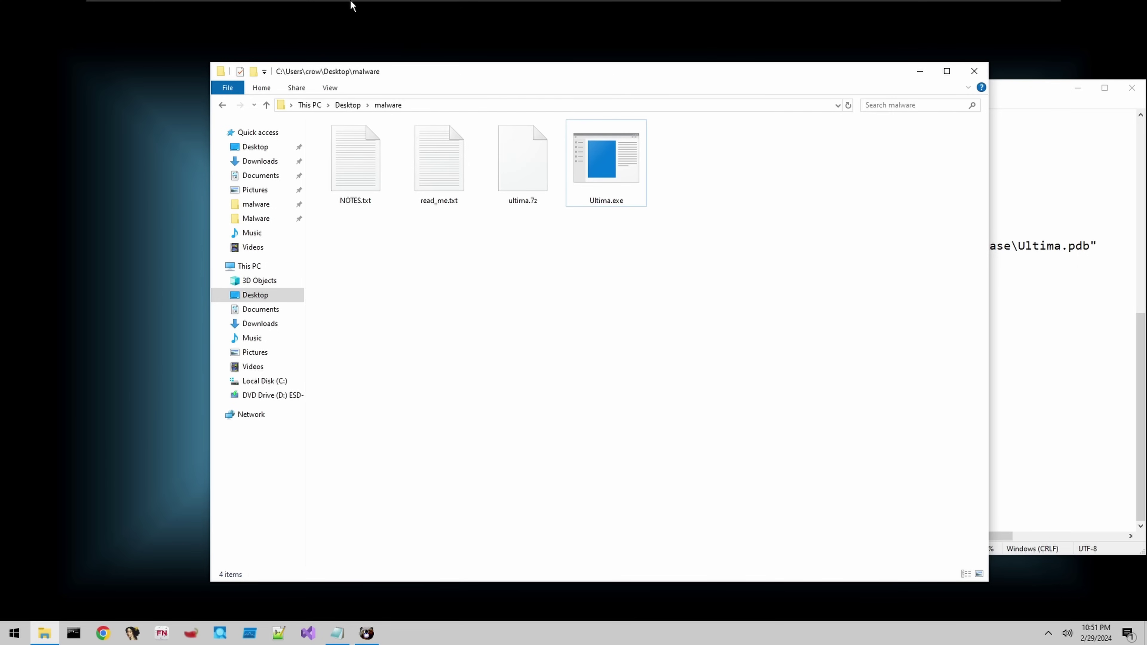
click(368, 10)
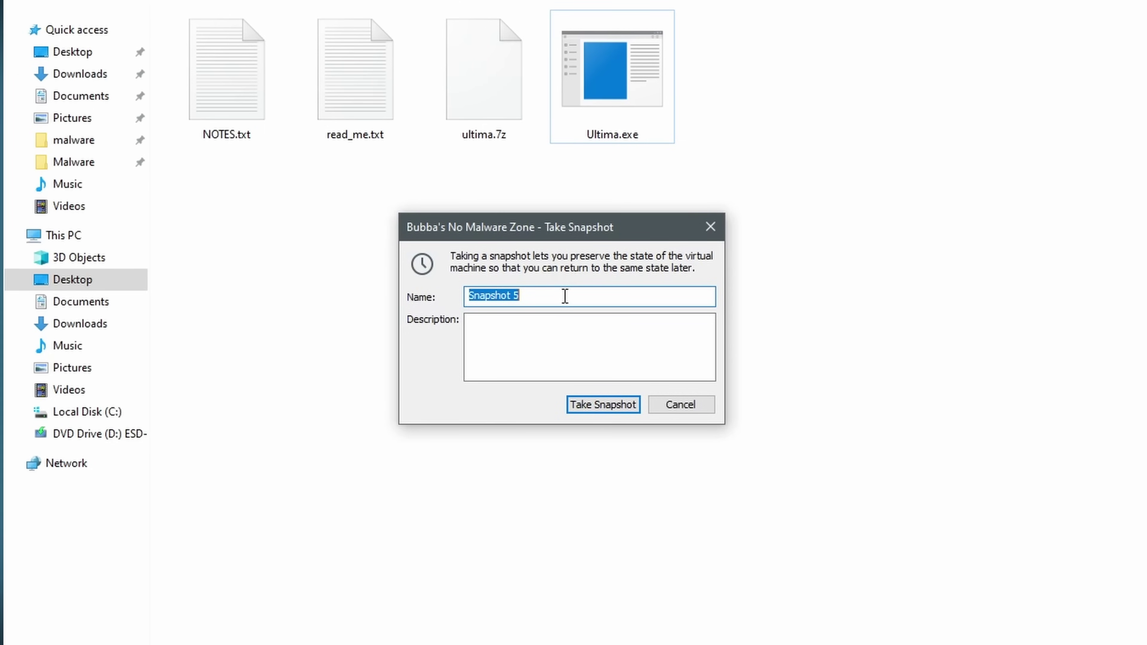
text(Pre-Ultima)
click(556, 346)
text(Oh god)
click(594, 407)
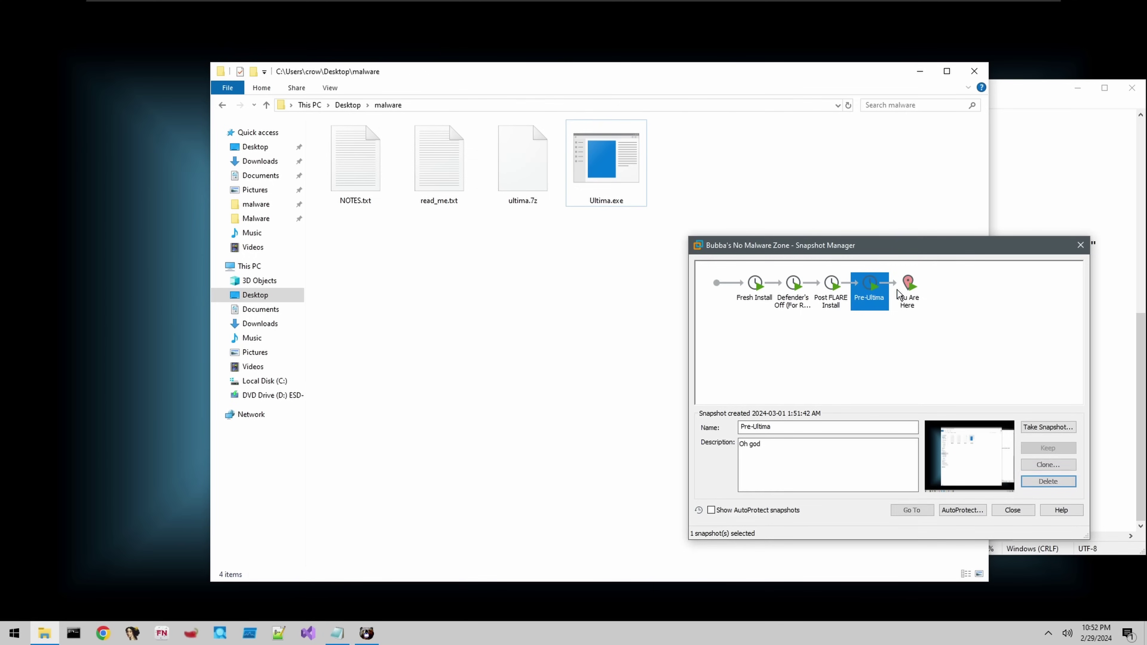
Review the Defender's Off, Post FLARE Install and Pre-Ultima snapshots in the Snapshot Manager.
drag(828, 251, 734, 190)
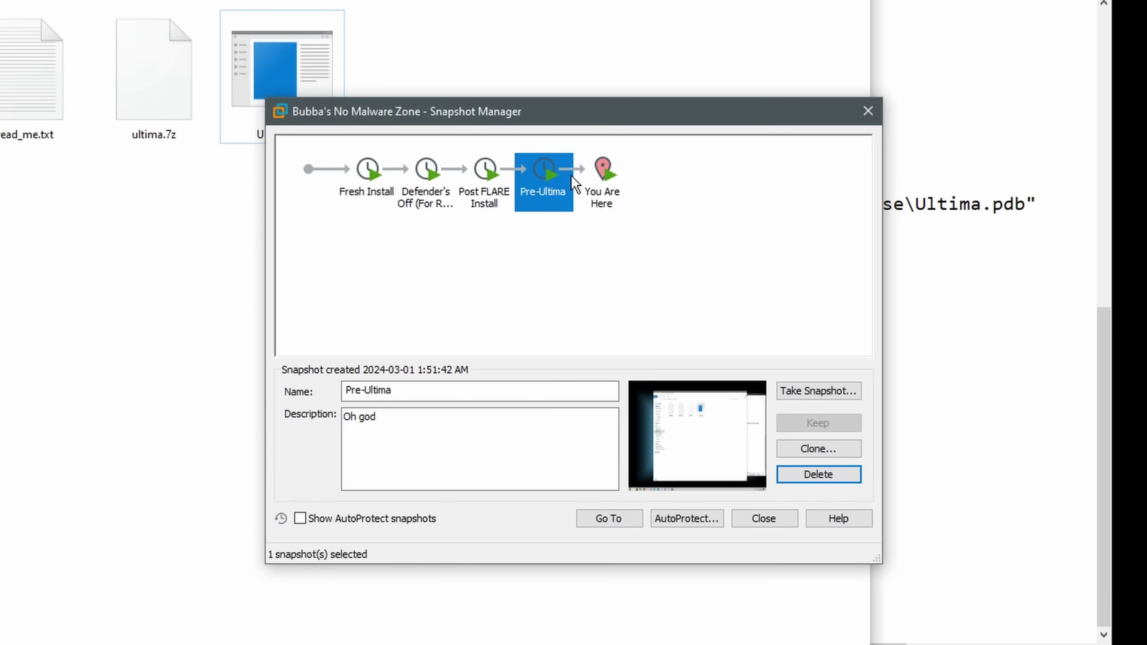
click(447, 199)
click(501, 183)
click(544, 181)
click(420, 412)
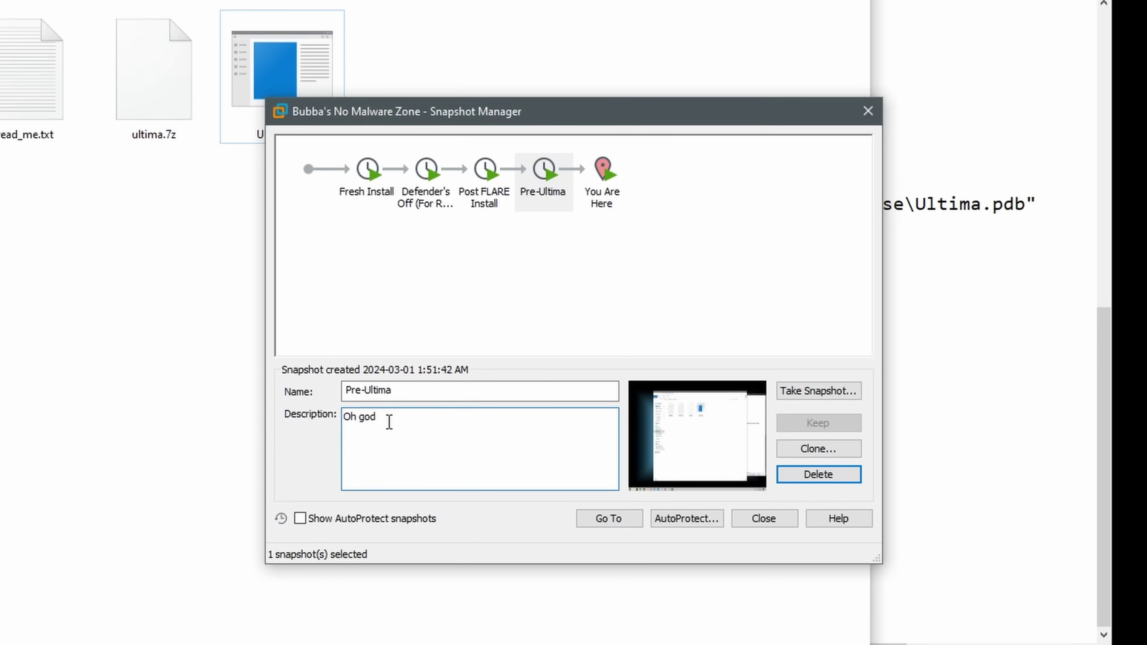
click(840, 479)
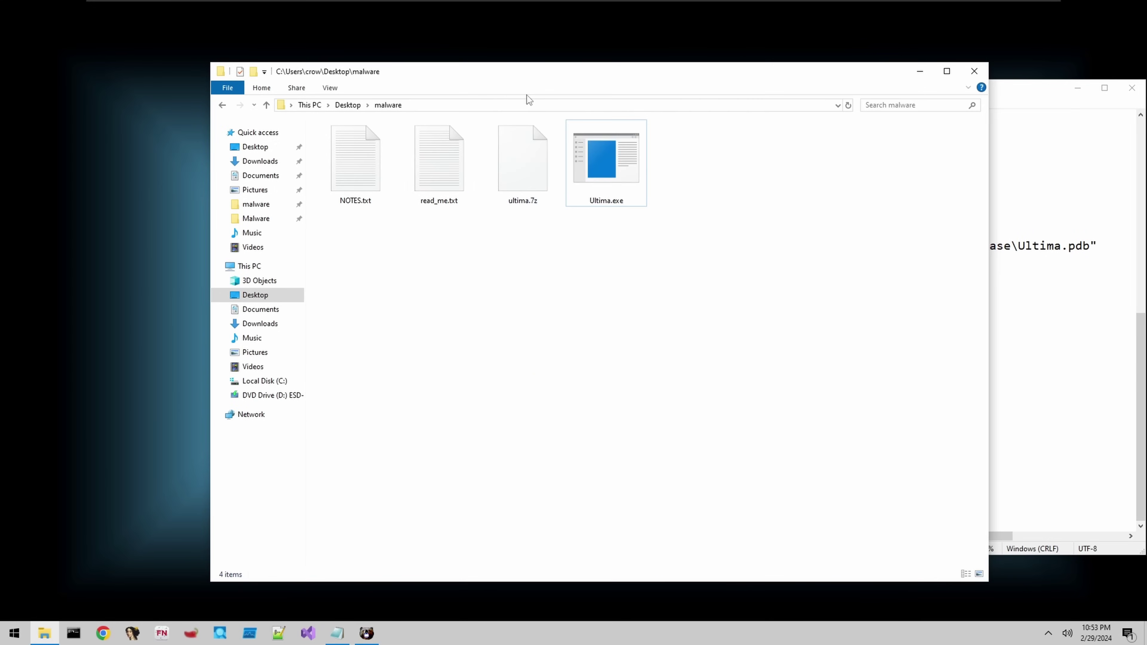
click(533, 107)
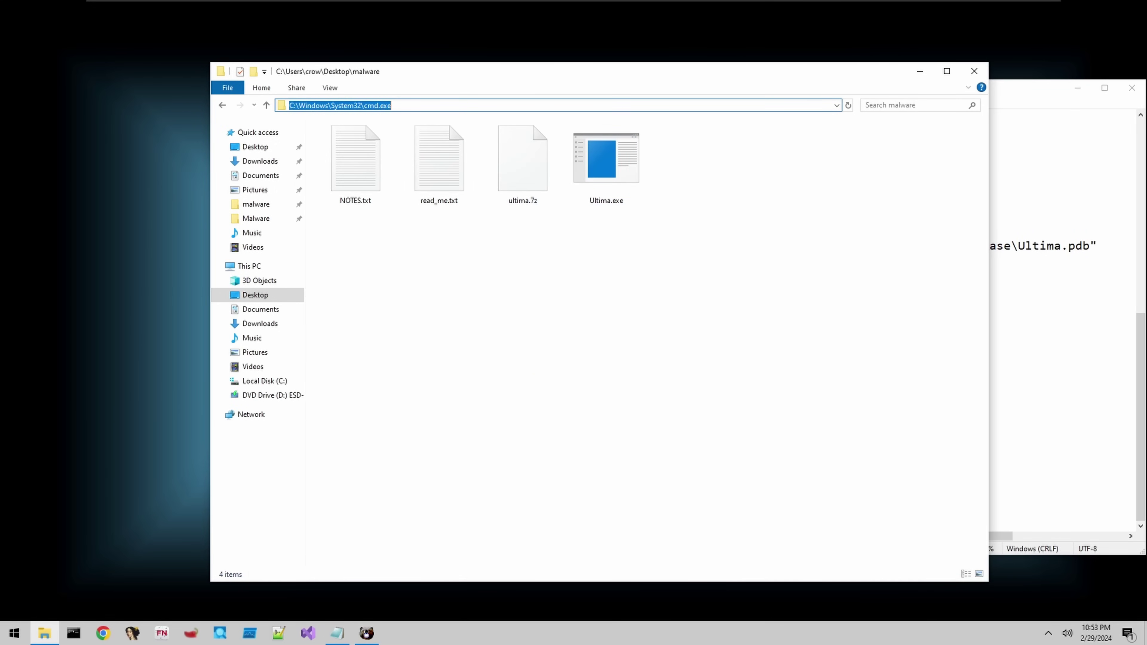
key(Escape)
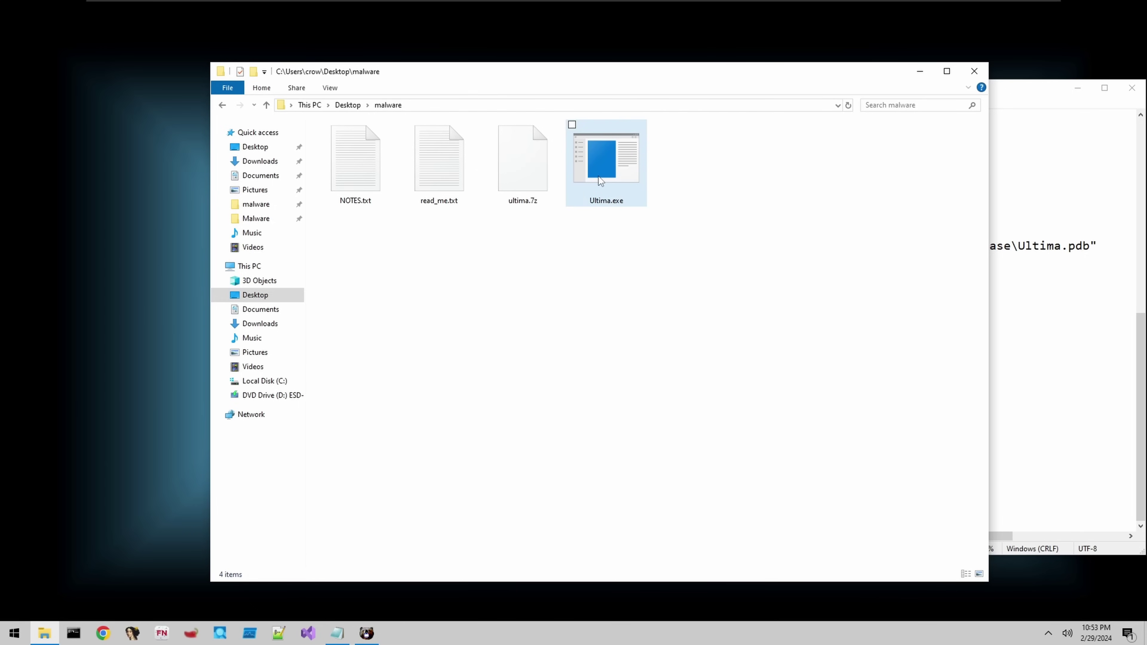
click(663, 315)
Check the Subsystem entry in the optional header of Ultima.exe in PE-bear.
click(368, 632)
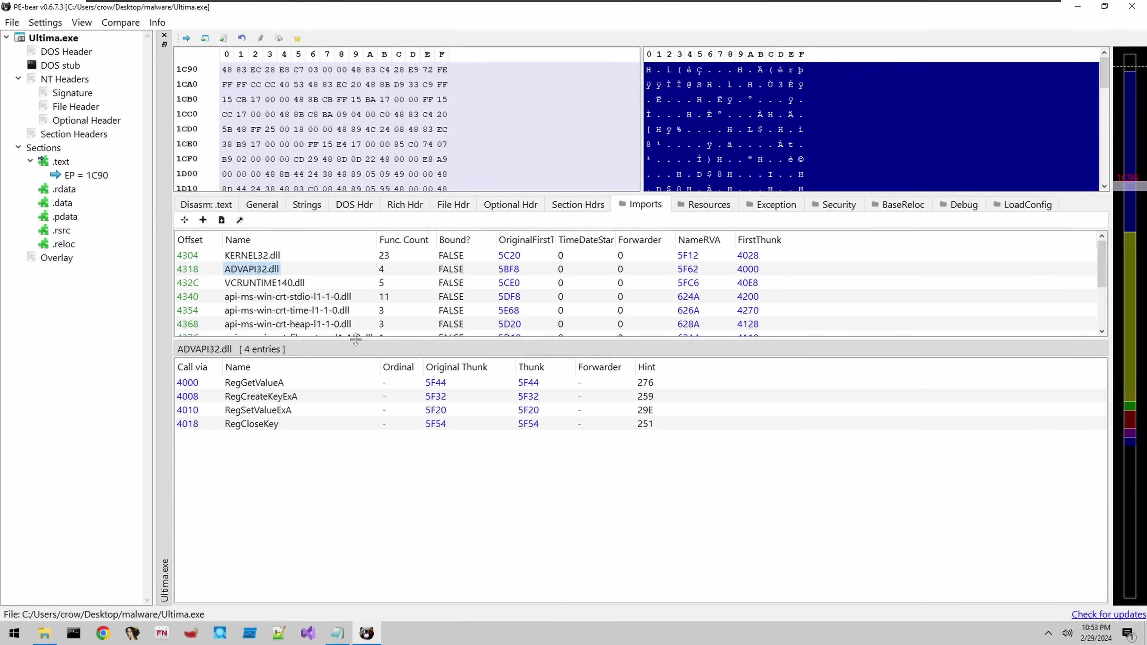
drag(371, 342, 375, 418)
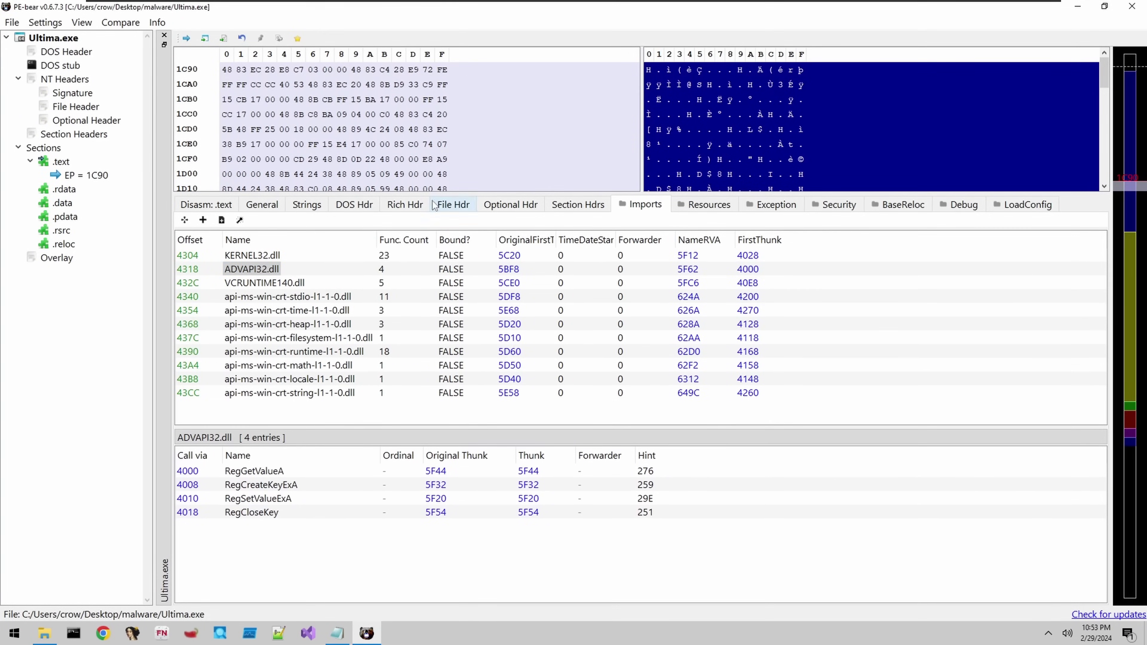
click(492, 204)
click(888, 302)
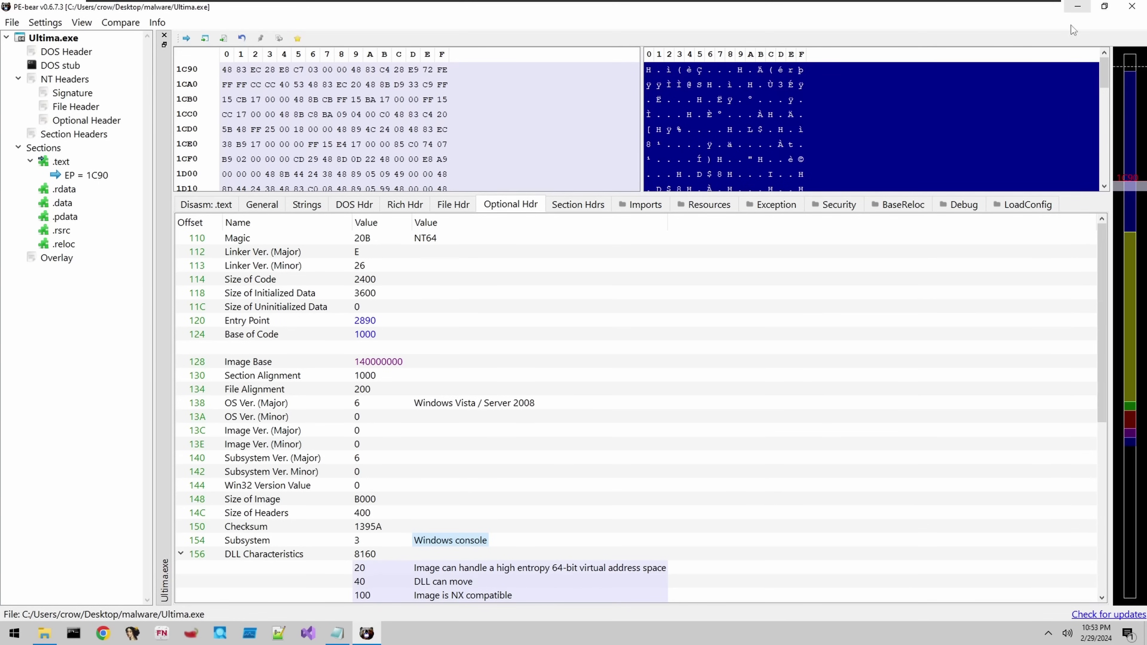
click(1077, 6)
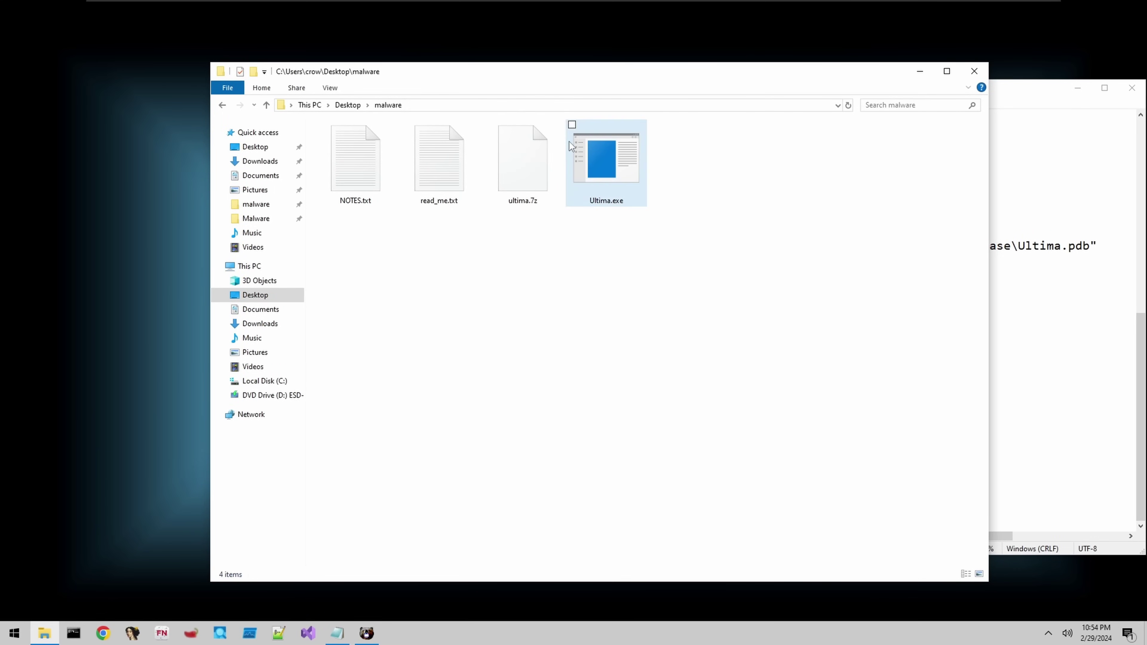
Open a command prompt in the malware folder, enlarge its text and run .\Ultima.exe.
mouse_move(570, 143)
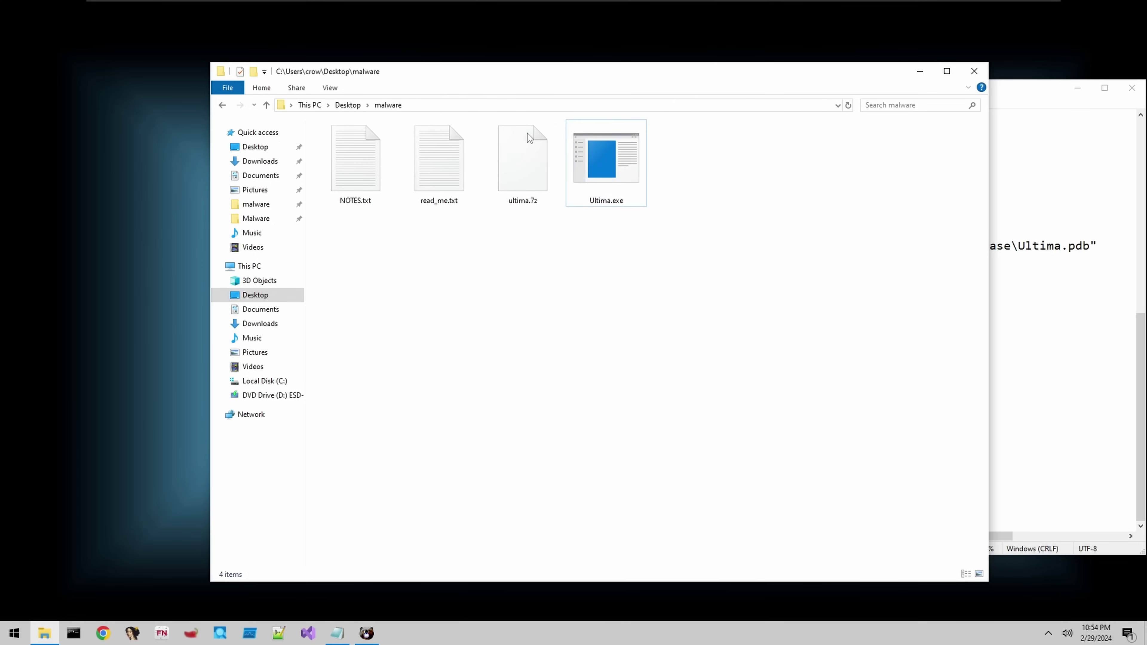
mouse_move(617, 161)
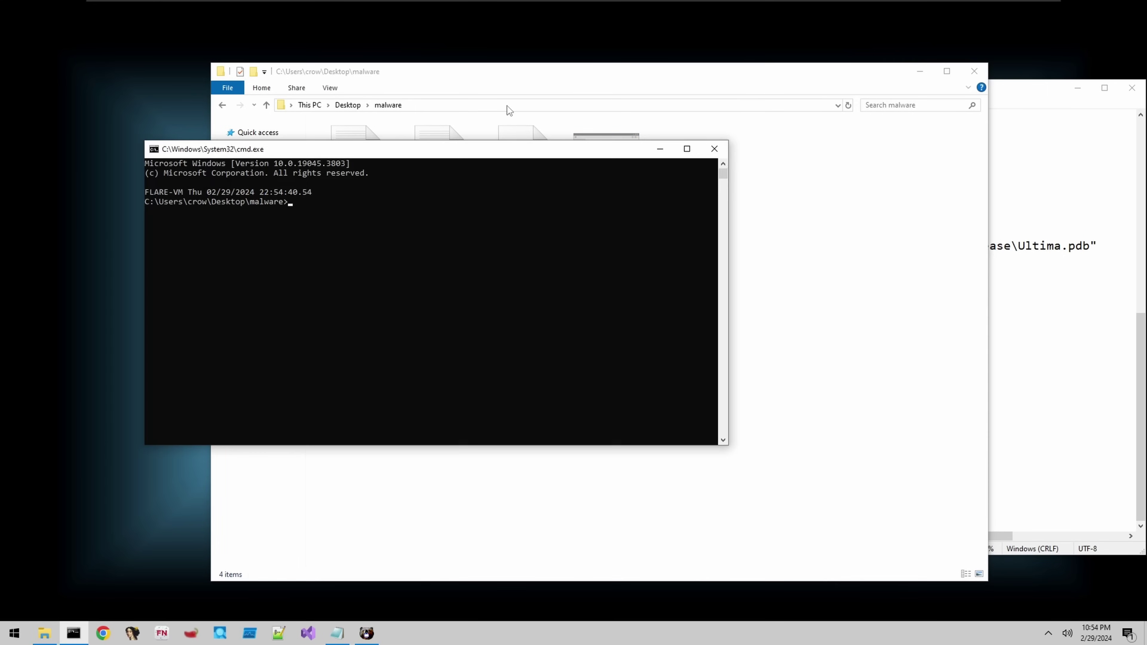
ctrl+scroll(416, 267, up, 4)
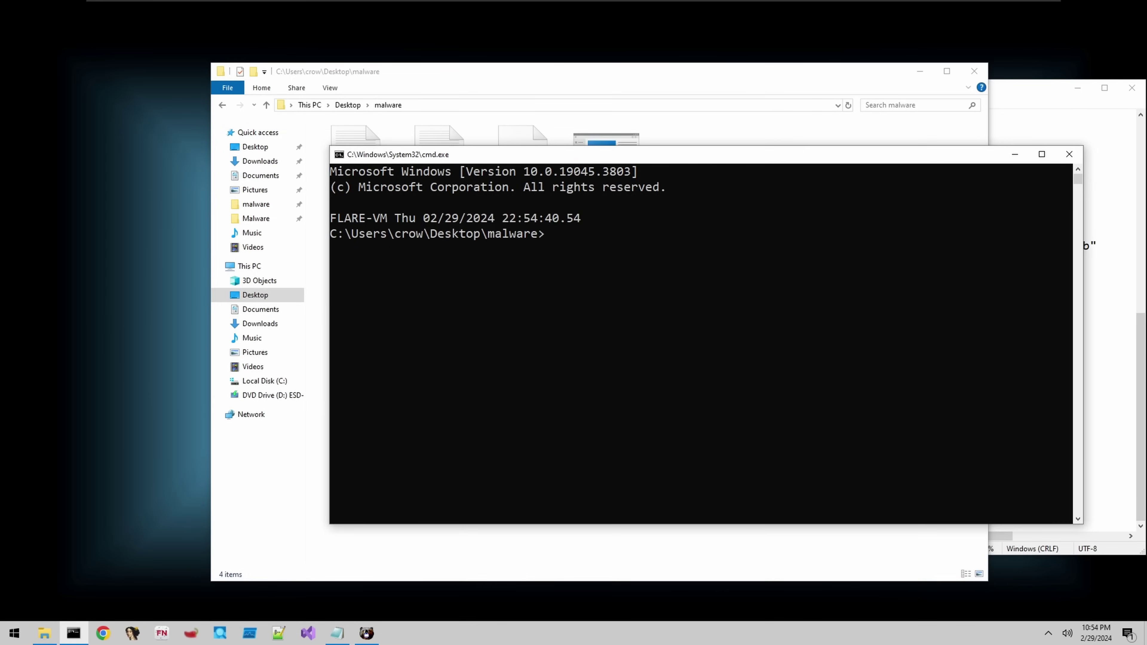
drag(403, 160, 308, 155)
text(.\Ultima.exe)
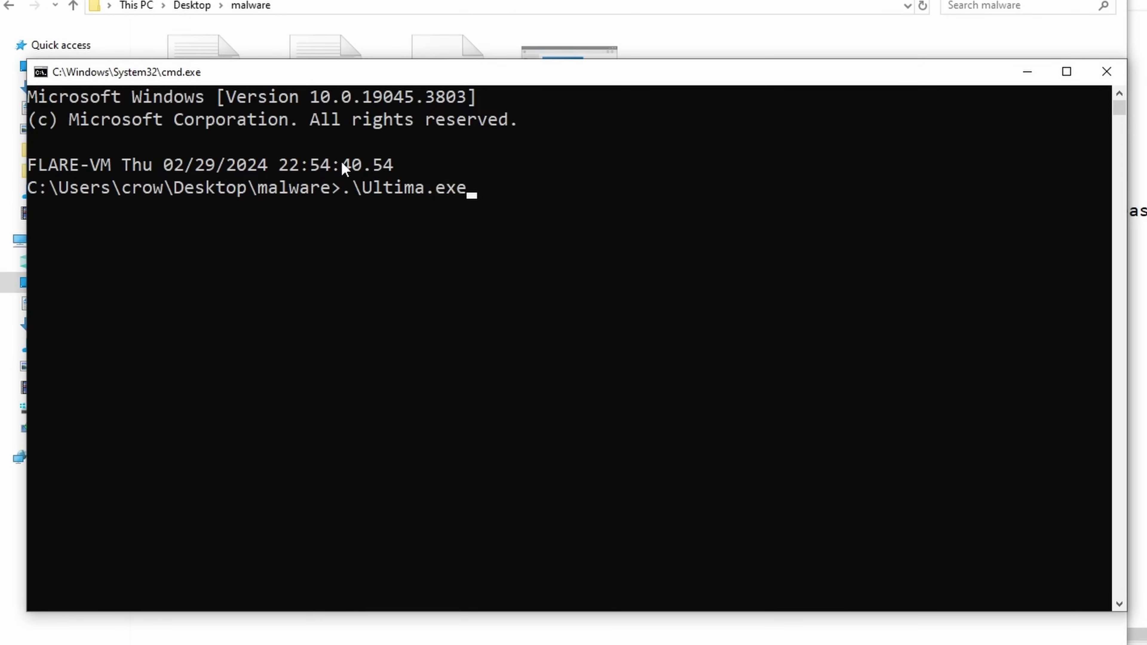
click(592, 223)
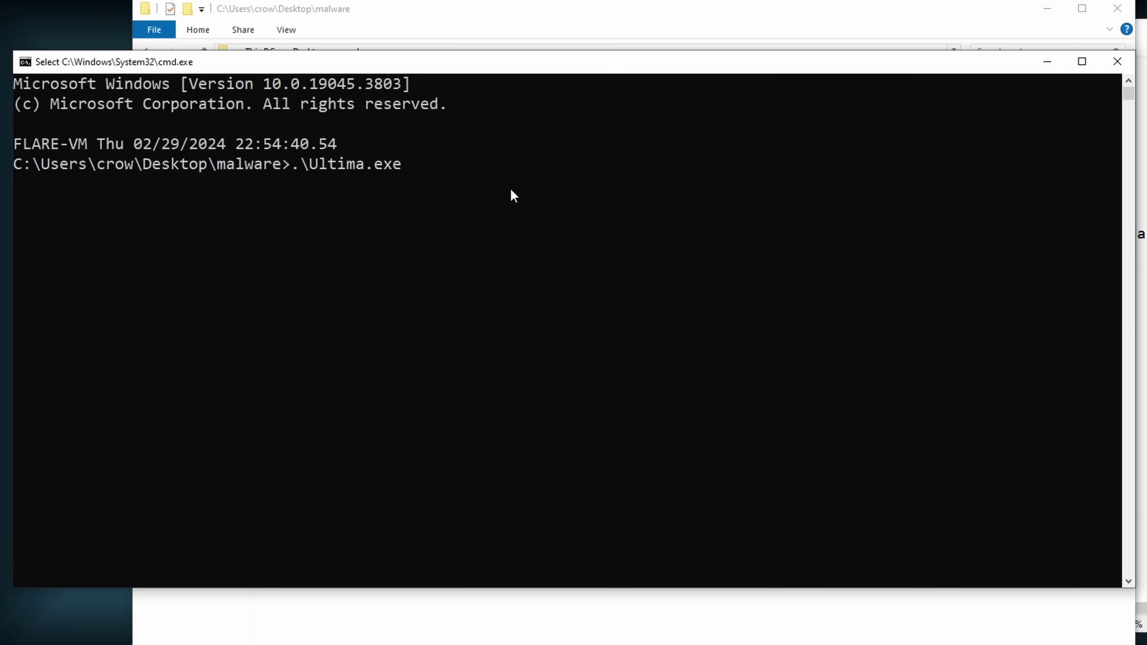
key(Return)
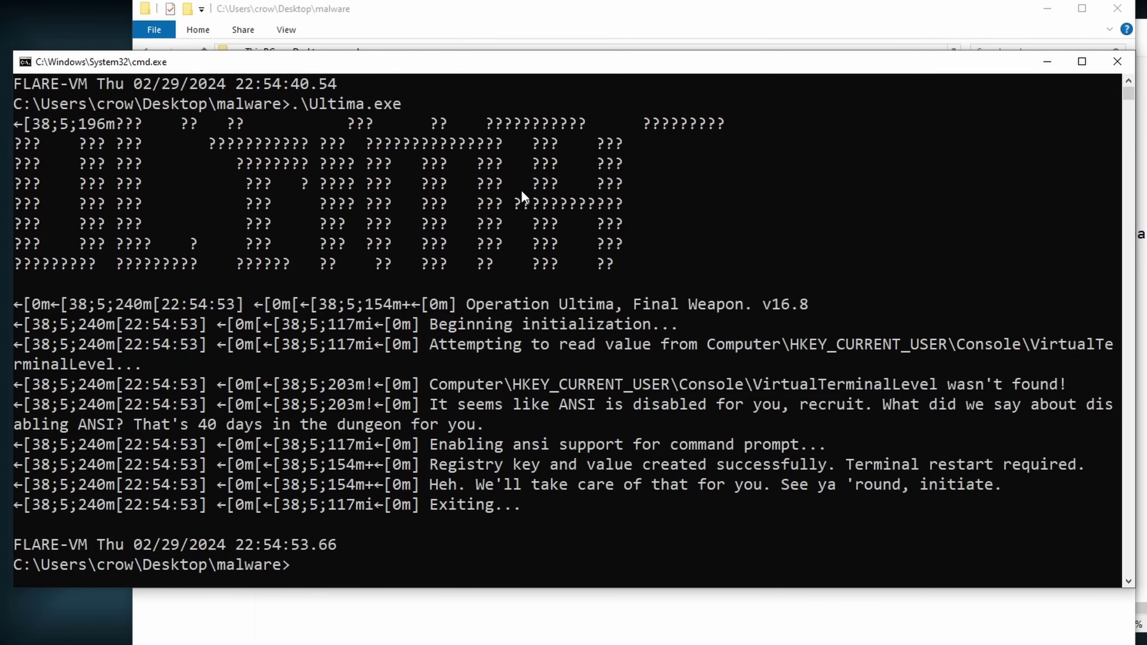
Examine the console output of Ultima.exe, especially the raw escape code in front of the banner.
drag(375, 51, 381, 0)
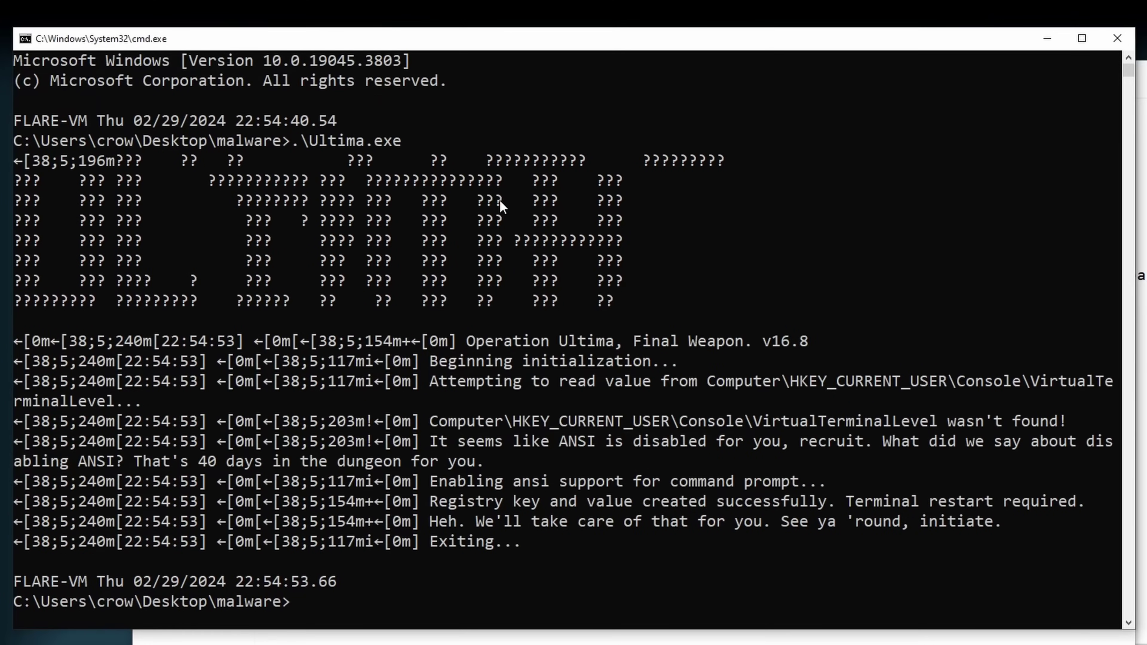
click(914, 541)
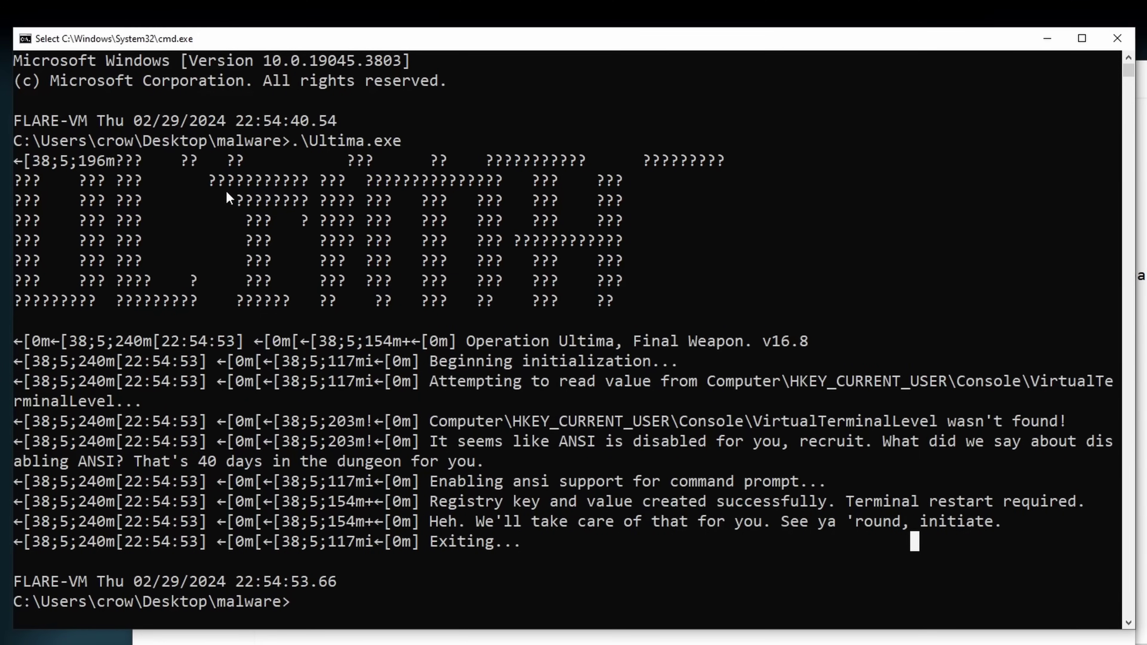
drag(125, 159, 16, 161)
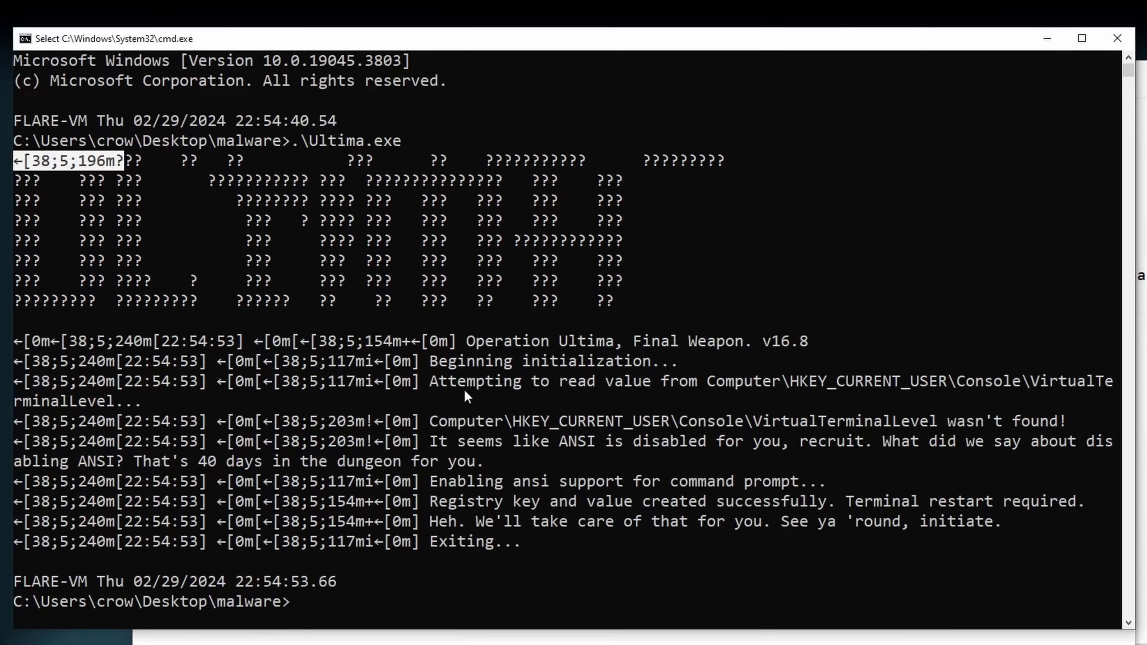
Change the ADVAPI32 section heading in NOTES.txt to "REGISTRY-ALTERATION"-RELATED APIS and save the notes.
click(1142, 415)
scroll(1142, 415, up, 8)
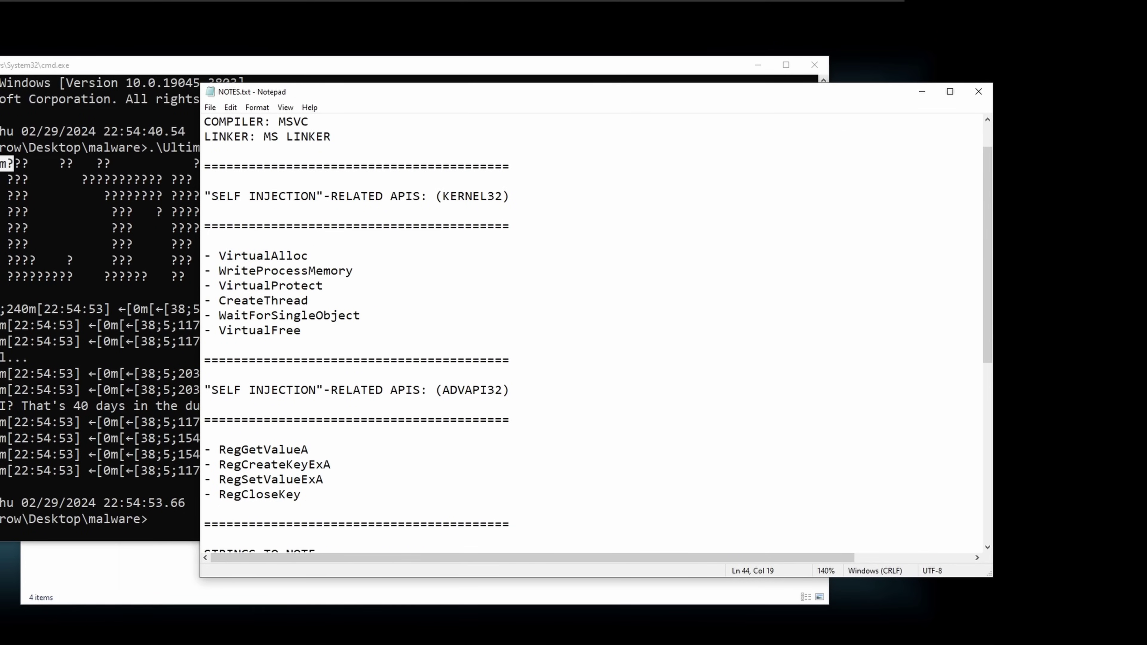
drag(211, 390, 316, 389)
text(REGISTRY-R)
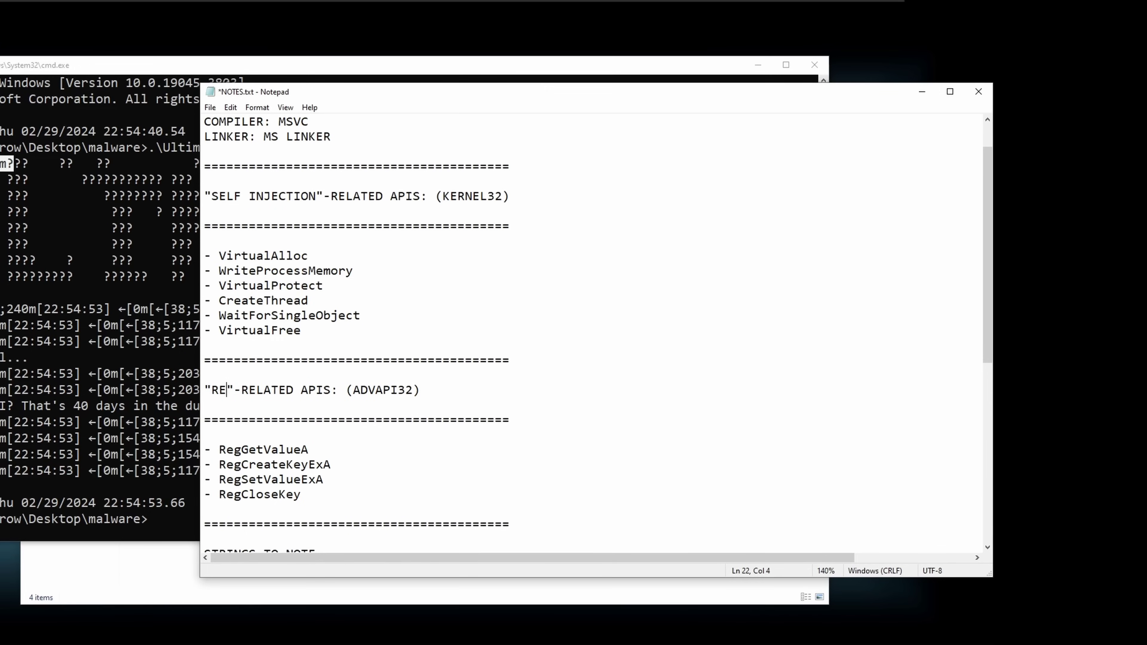
key(BackSpace)
text(ALTERATION)
key(ctrl+s)
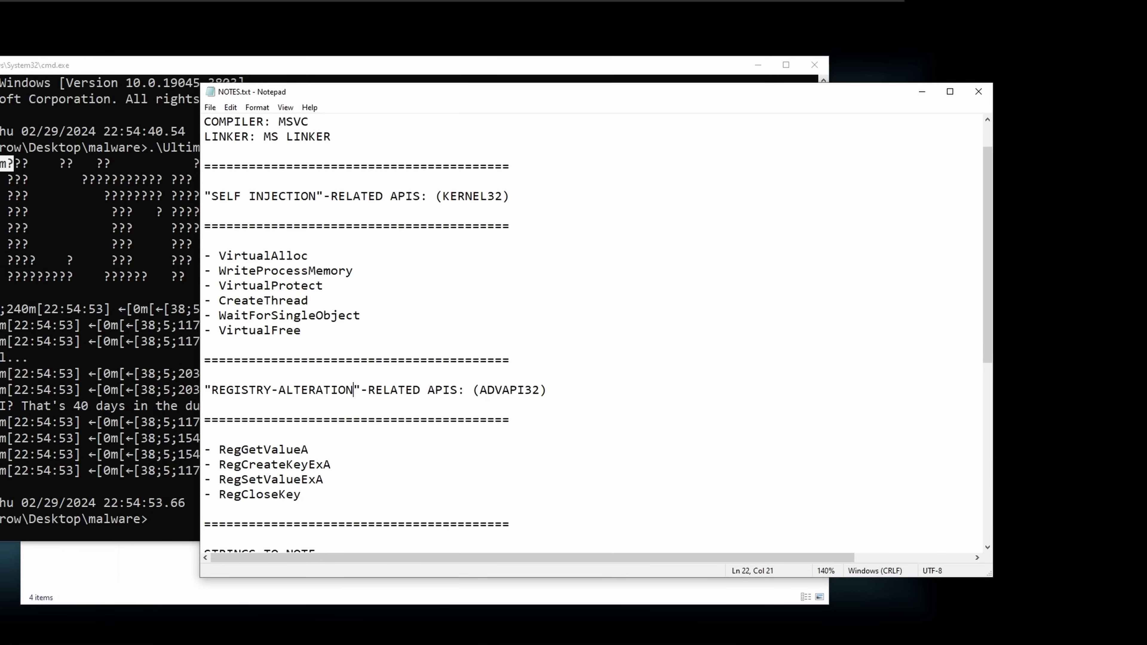
drag(473, 390, 532, 389)
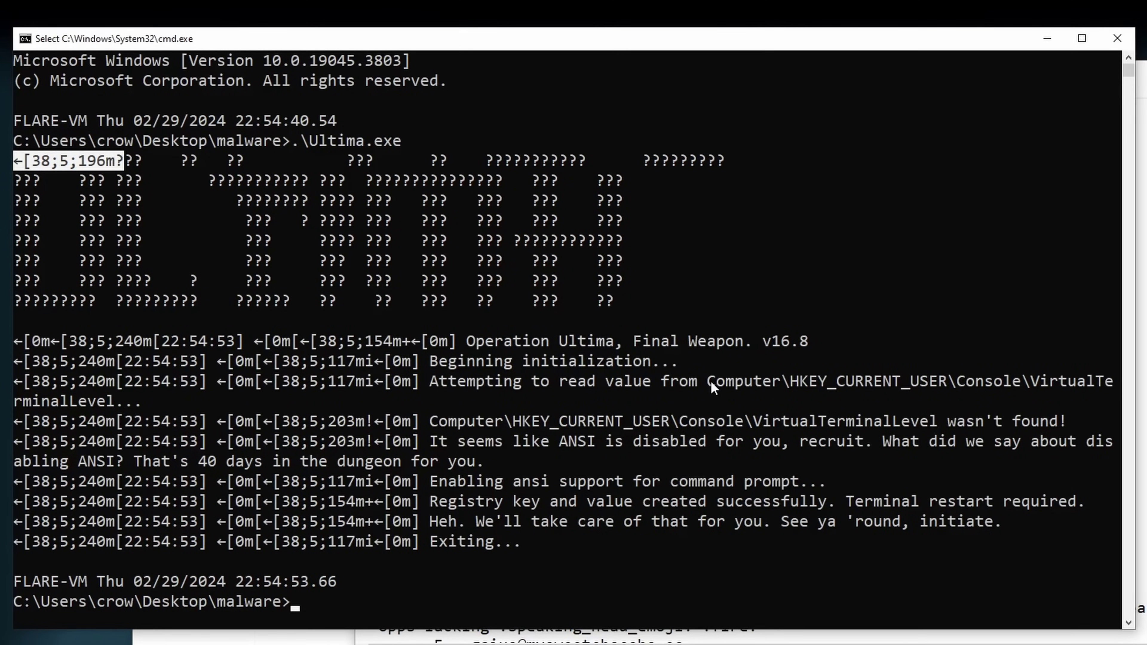
Inspect the Computer\HKEY_CURRENT_USER\Console\VirtualTerminalLevel path in the Ultima output, widening the console window to fit it on one line.
drag(712, 386, 115, 401)
mouse_move(1134, 390)
mouse_down()
mouse_move(1076, 384)
mouse_move(1119, 384)
mouse_up()
drag(923, 385, 1077, 386)
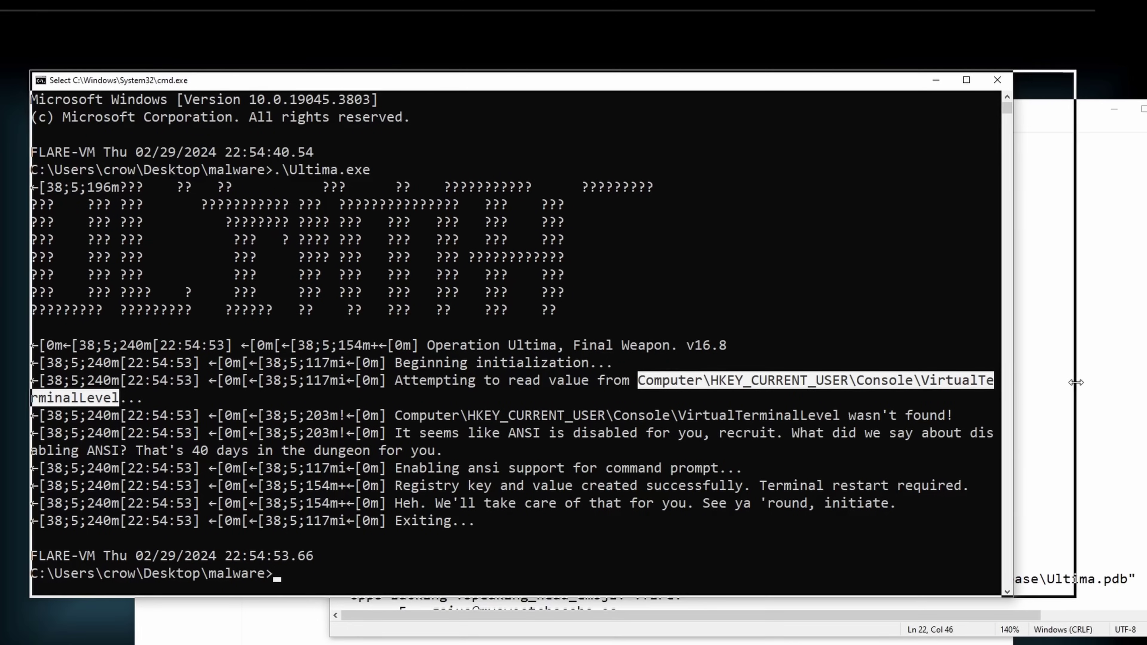
right_click(1072, 385)
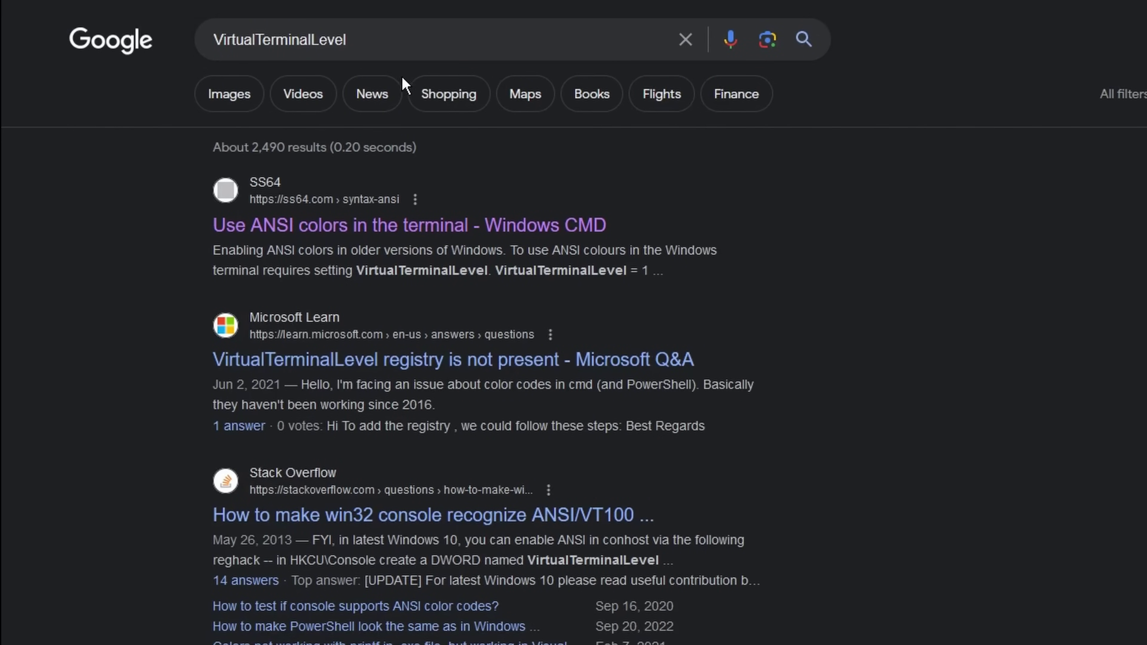
Read the SS64 article on ANSI colors in the terminal for how VirtualTerminalLevel is set in the registry on older Windows versions.
click(323, 226)
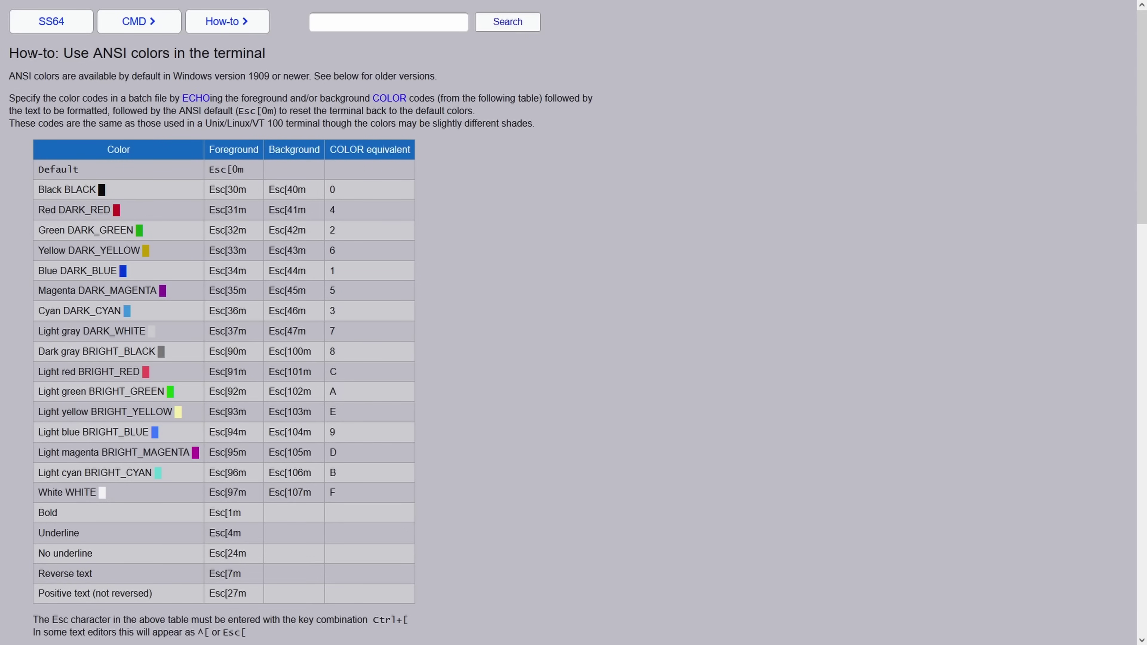
drag(64, 53, 304, 57)
scroll(305, 60, down, 8)
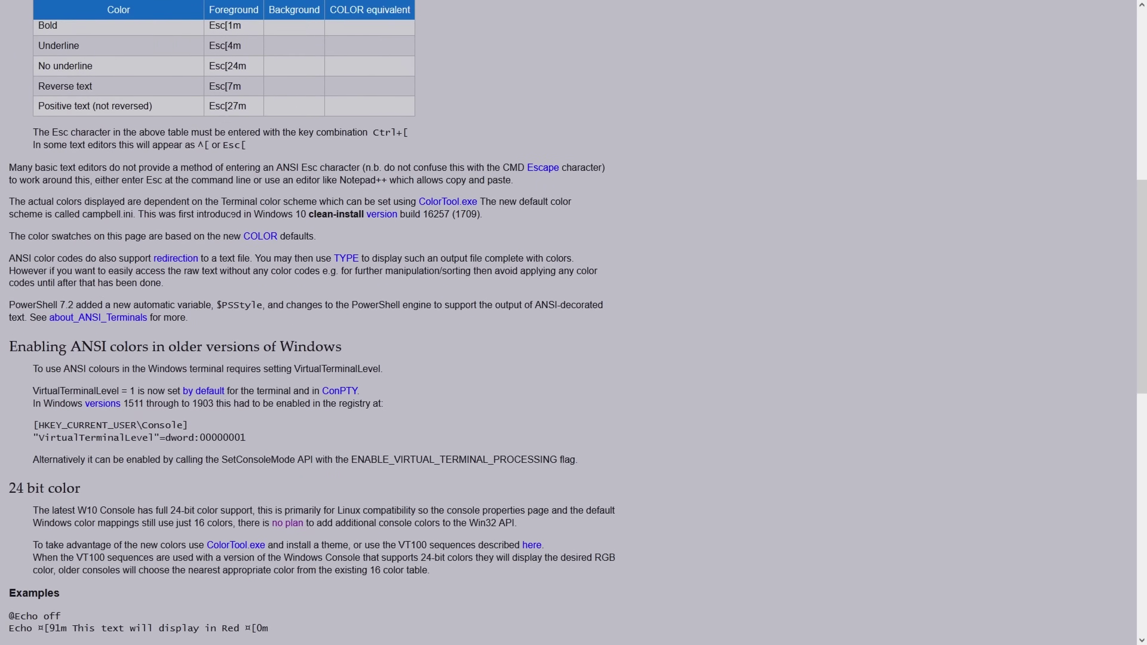
drag(33, 367, 449, 370)
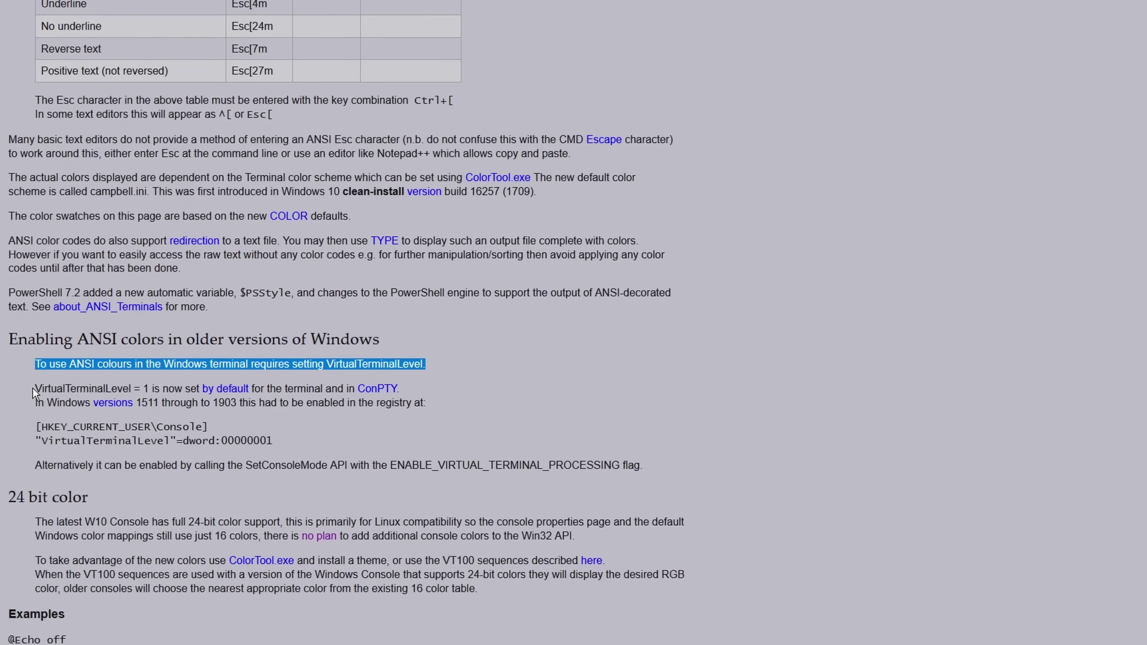
drag(34, 389, 361, 389)
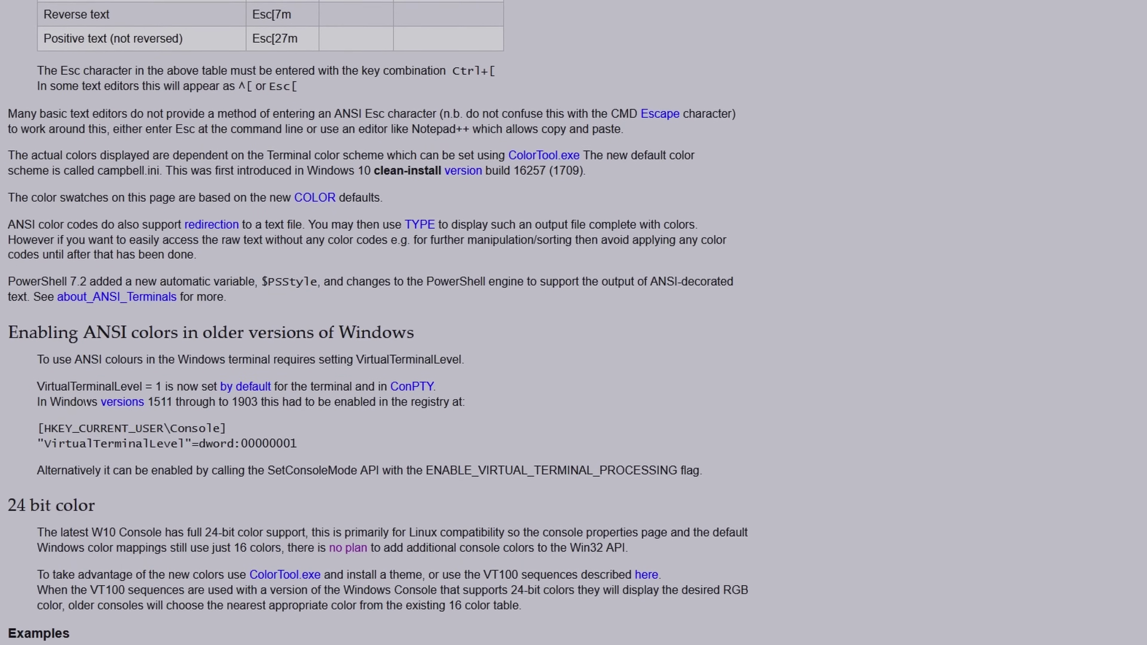
drag(146, 402, 304, 402)
click(302, 402)
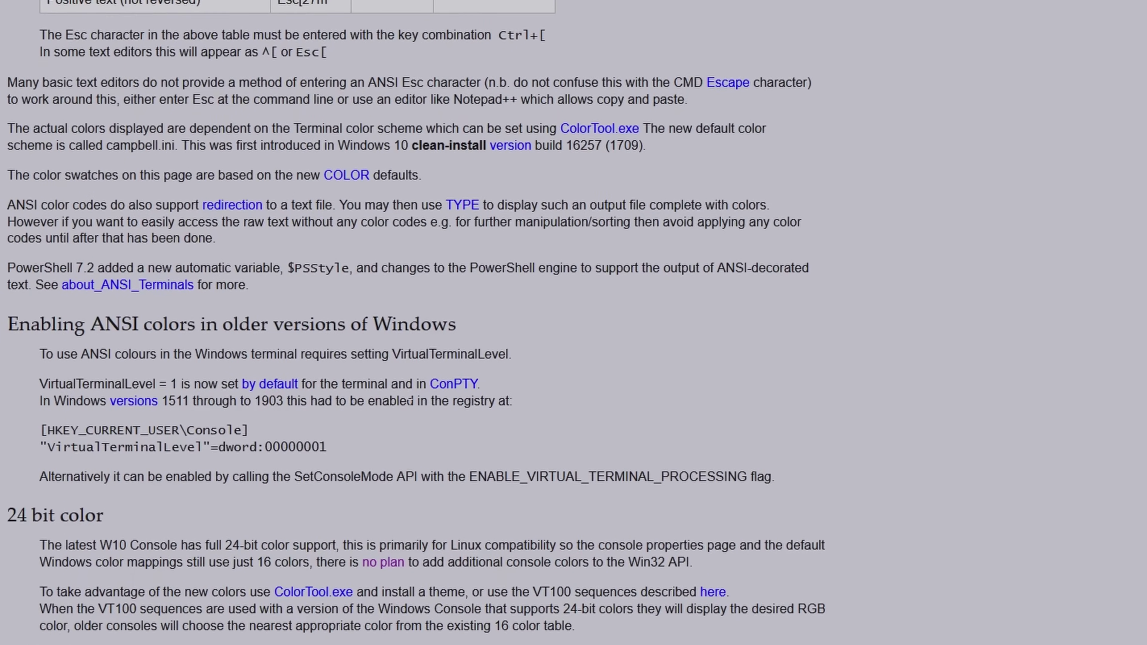
drag(40, 430, 336, 449)
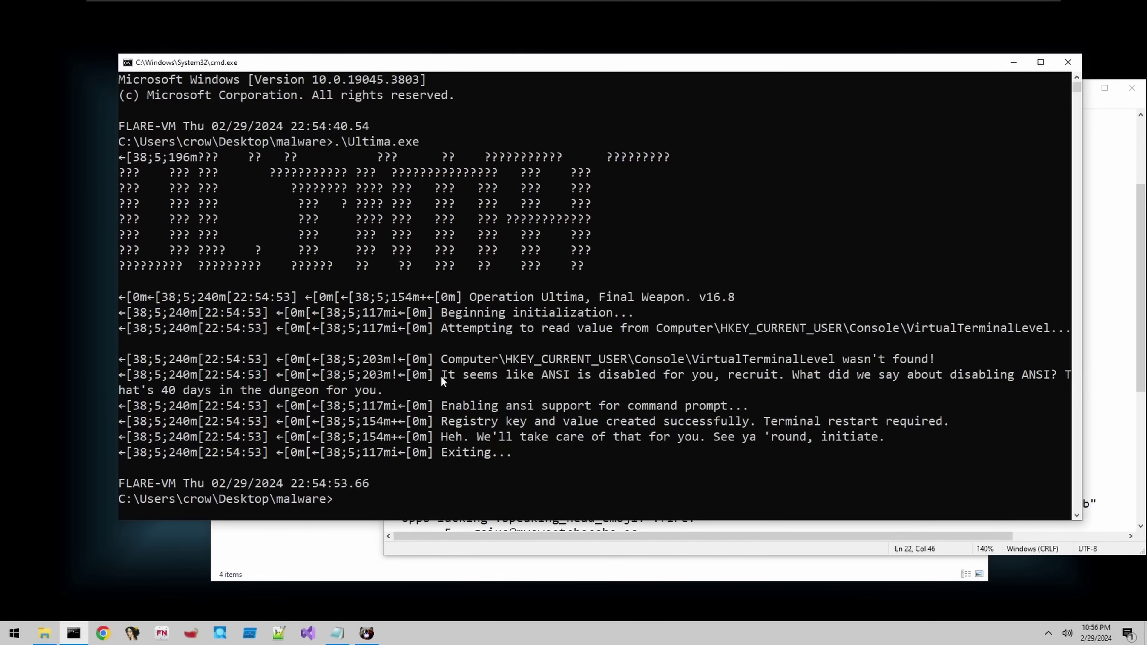
Review Ultima's console messages about ANSI support and compare them with the registry APIs listed in the notes.
drag(442, 378, 465, 391)
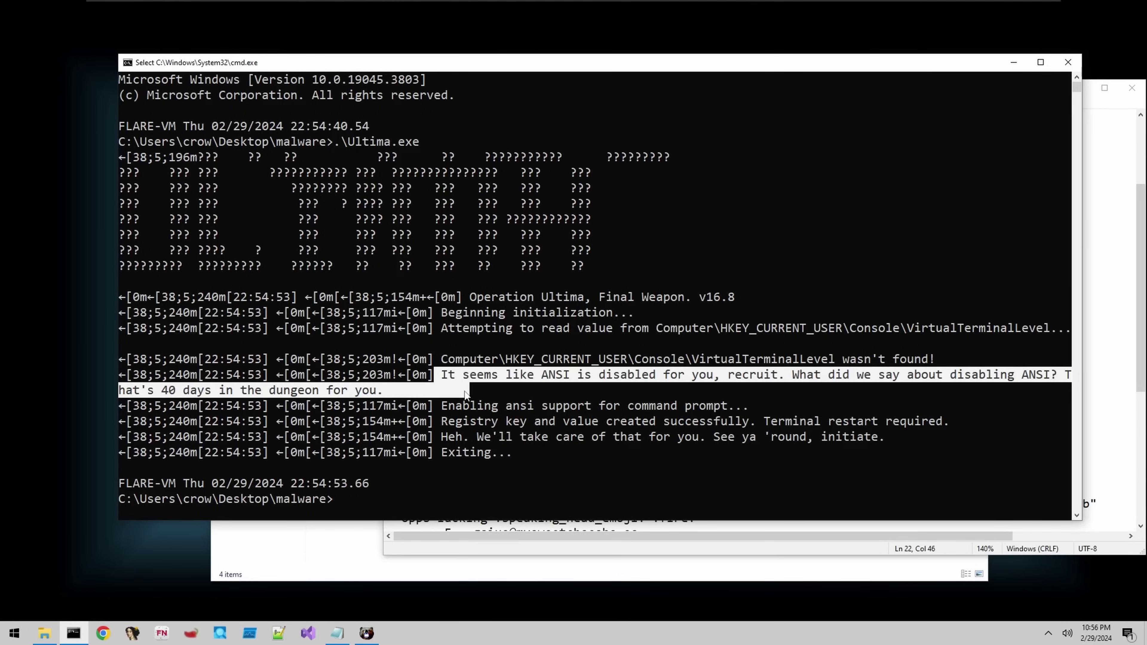
click(580, 406)
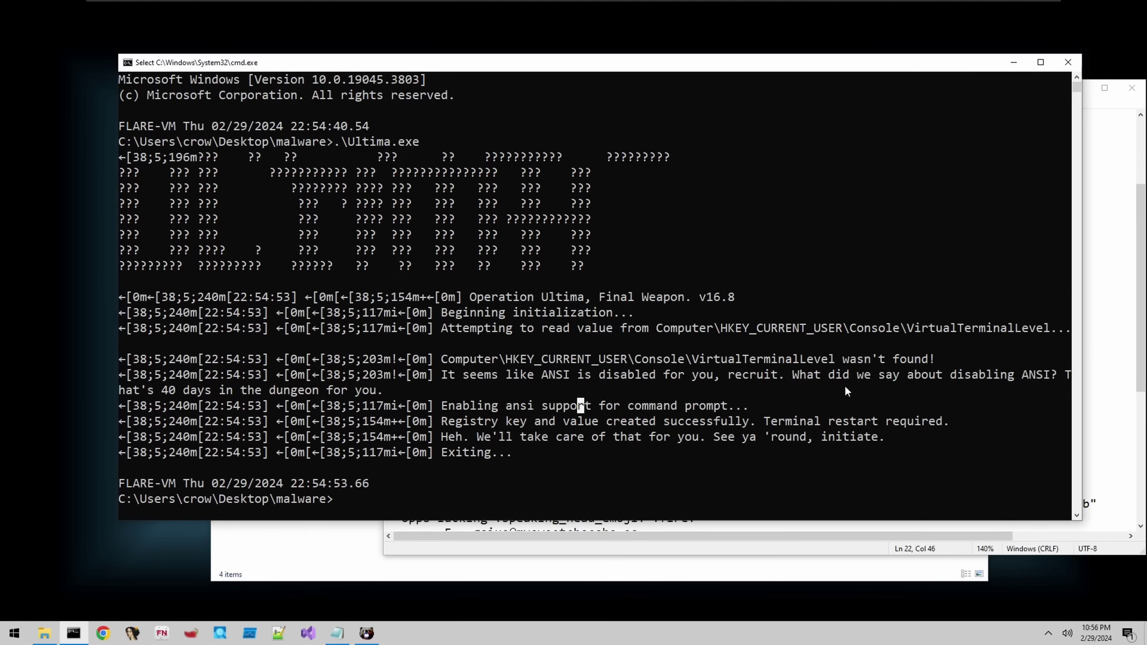
drag(786, 376, 754, 412)
click(755, 413)
key(alt+Tab)
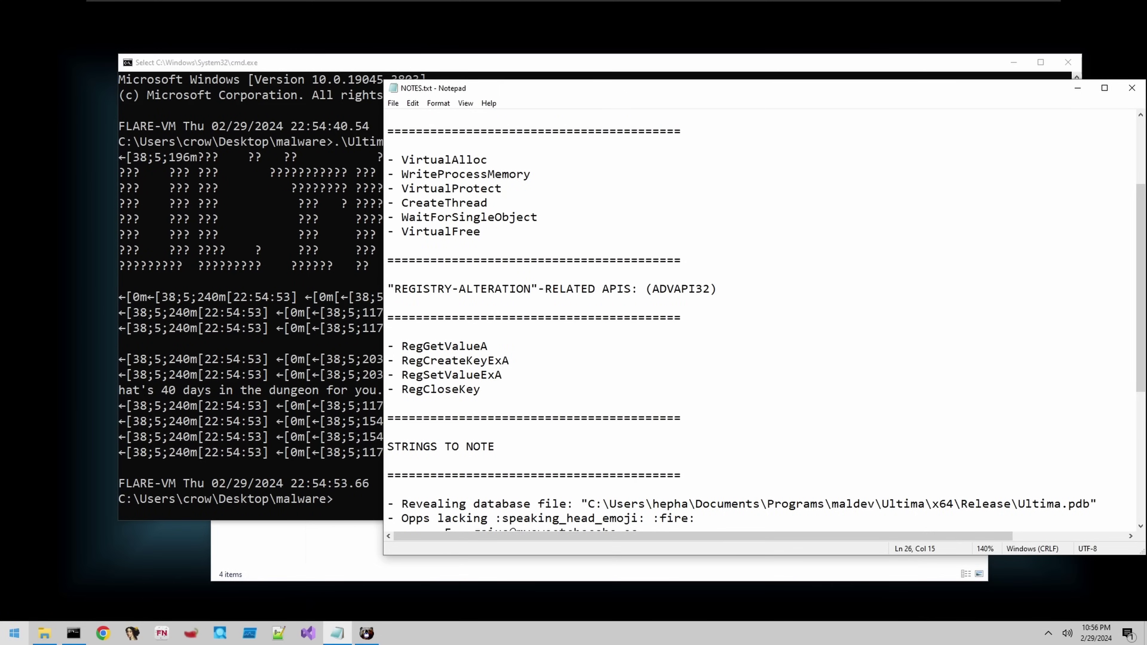
Launch Procmon with administrator approval and widen its Result column.
click(250, 633)
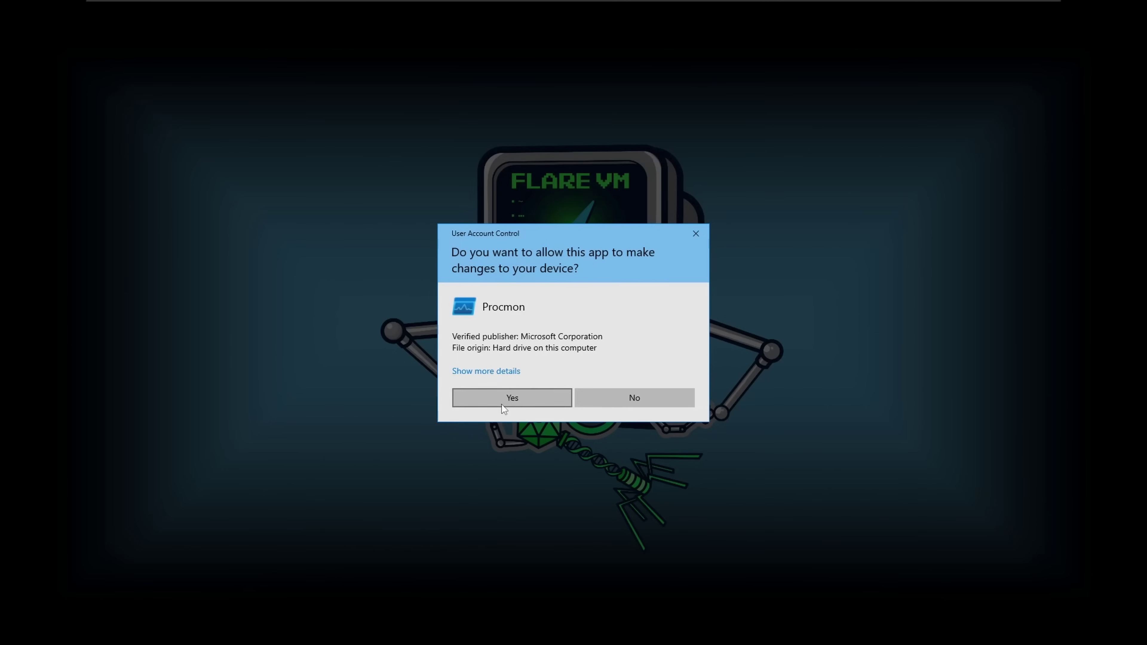
click(502, 403)
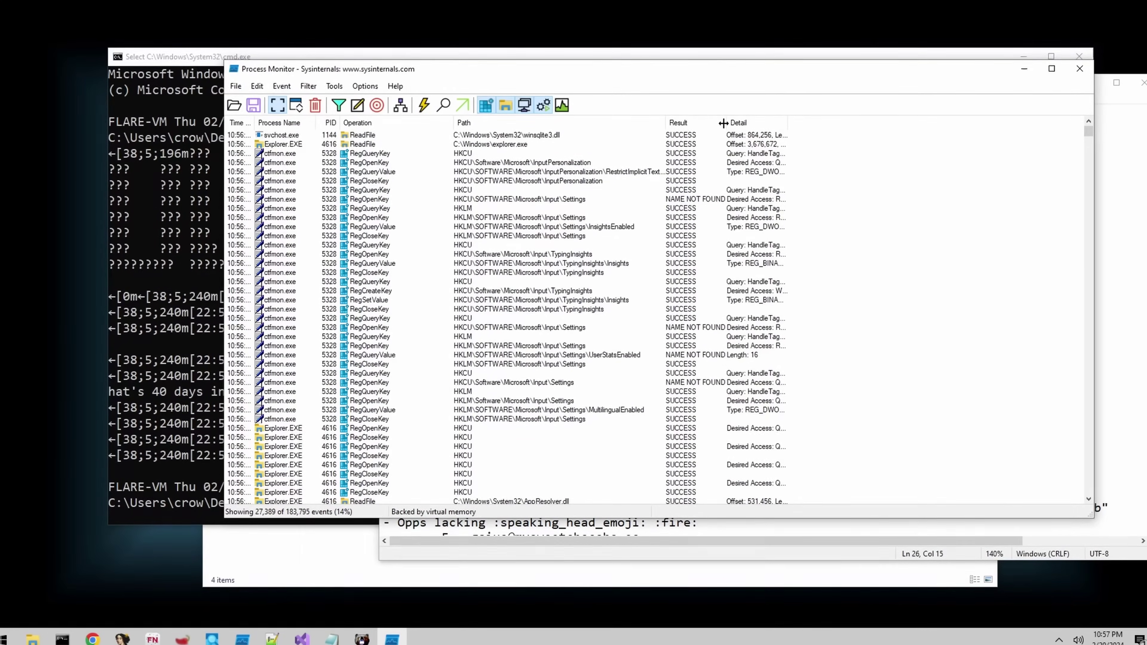
drag(735, 128, 765, 120)
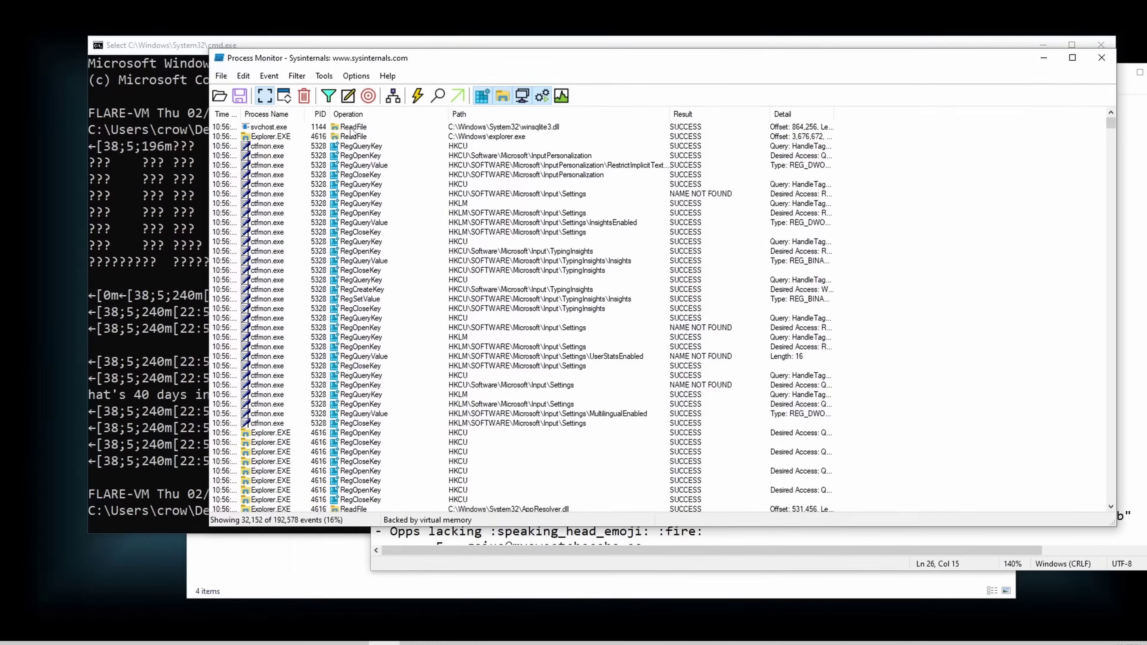